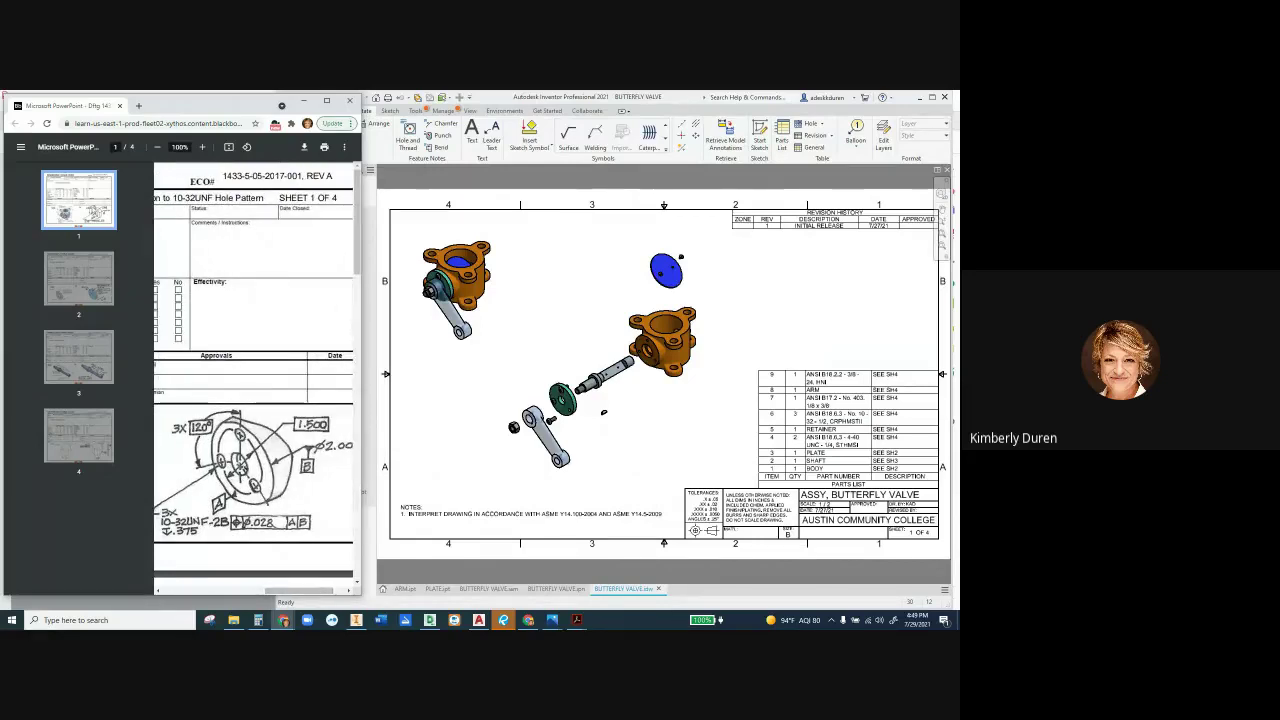
# Open Sheet:2 of the butterfly valve drawing with the body and plate details, and compare it with the hole-pattern change order
pyautogui.keyDown('ctrl'); pyautogui.scroll(-1, 315, 380); pyautogui.keyUp('ctrl')
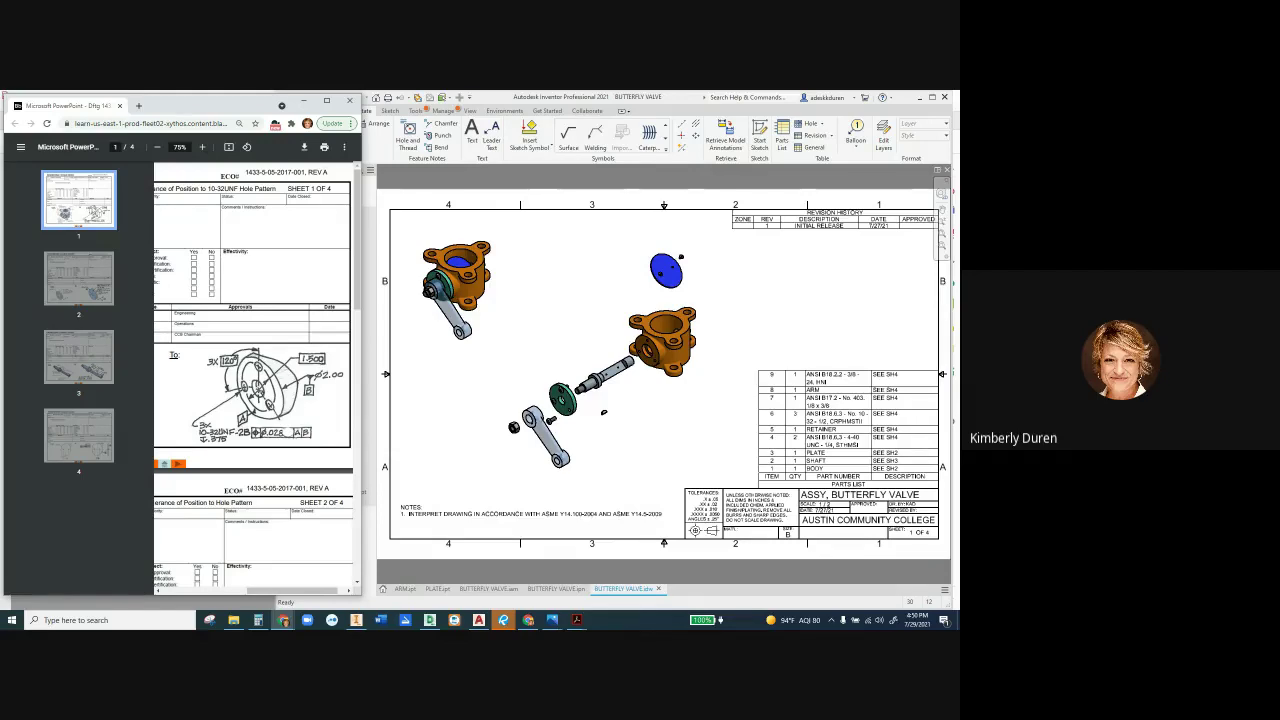
pyautogui.scroll(-3, 766, 288)
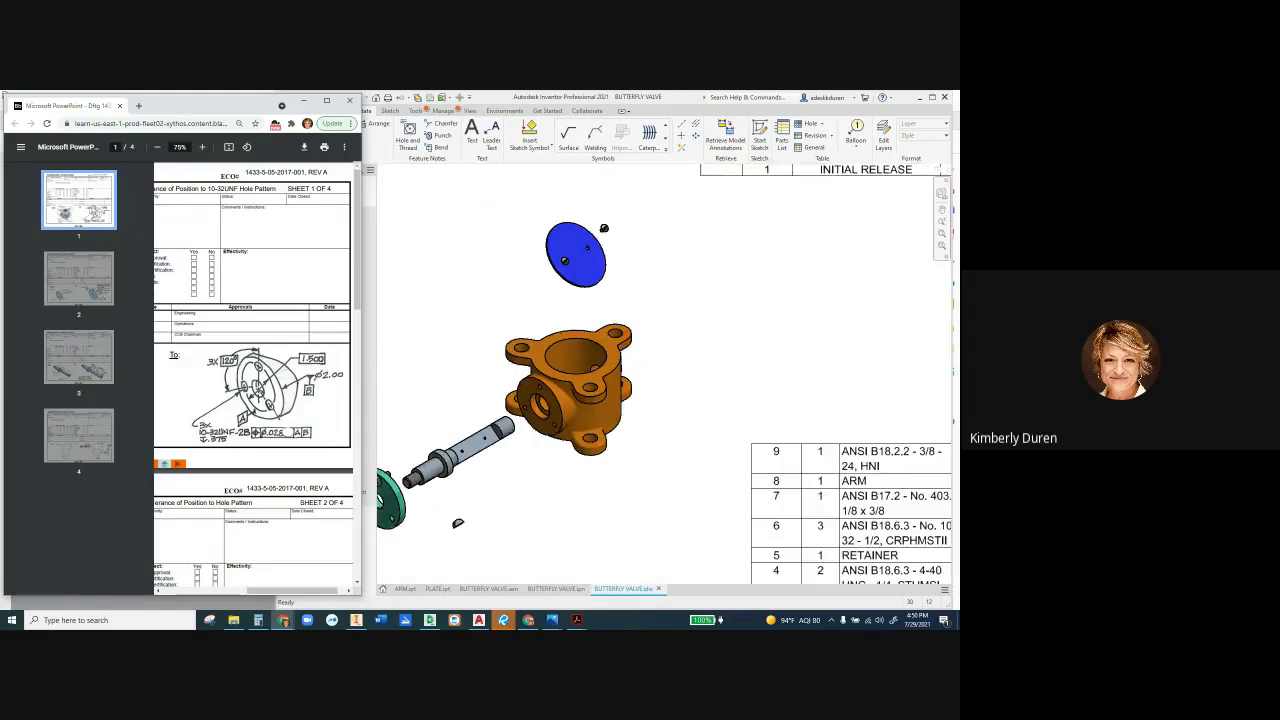
pyautogui.scroll(4, 652, 360)
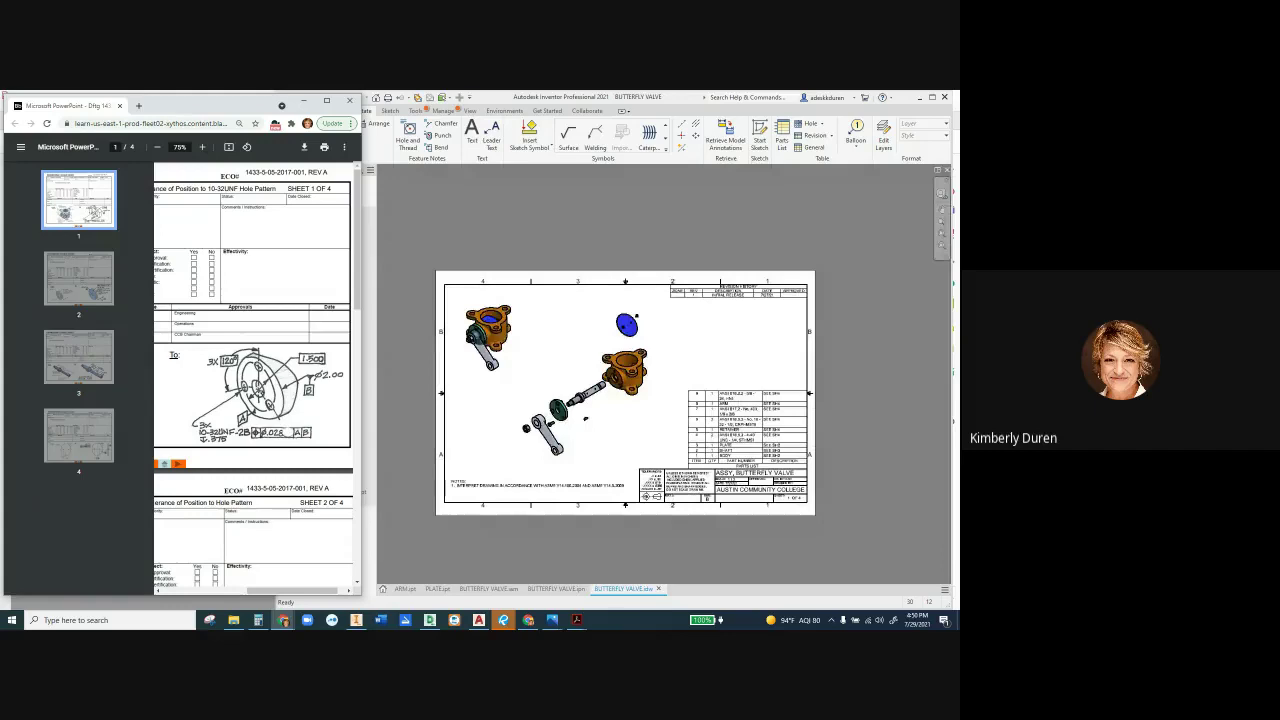
pyautogui.scroll(-3, 586, 408)
pyautogui.hotkey('alt', 'Tab')
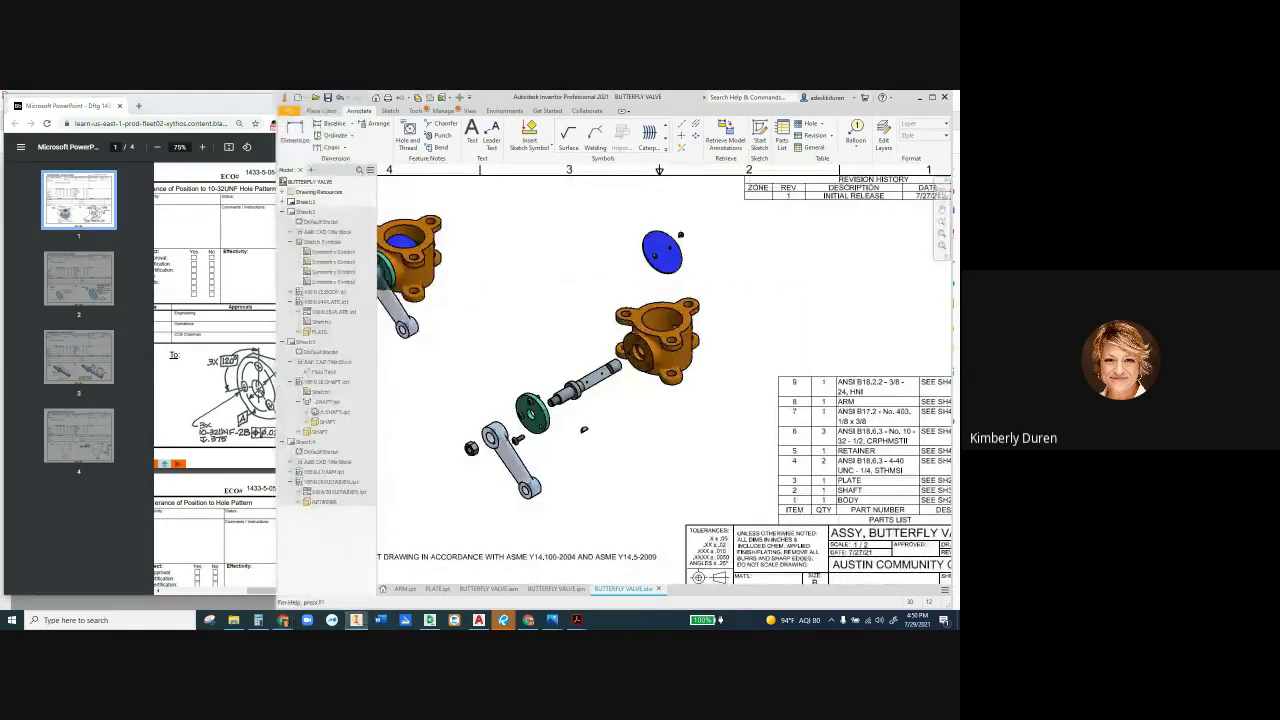
pyautogui.doubleClick(306, 212)
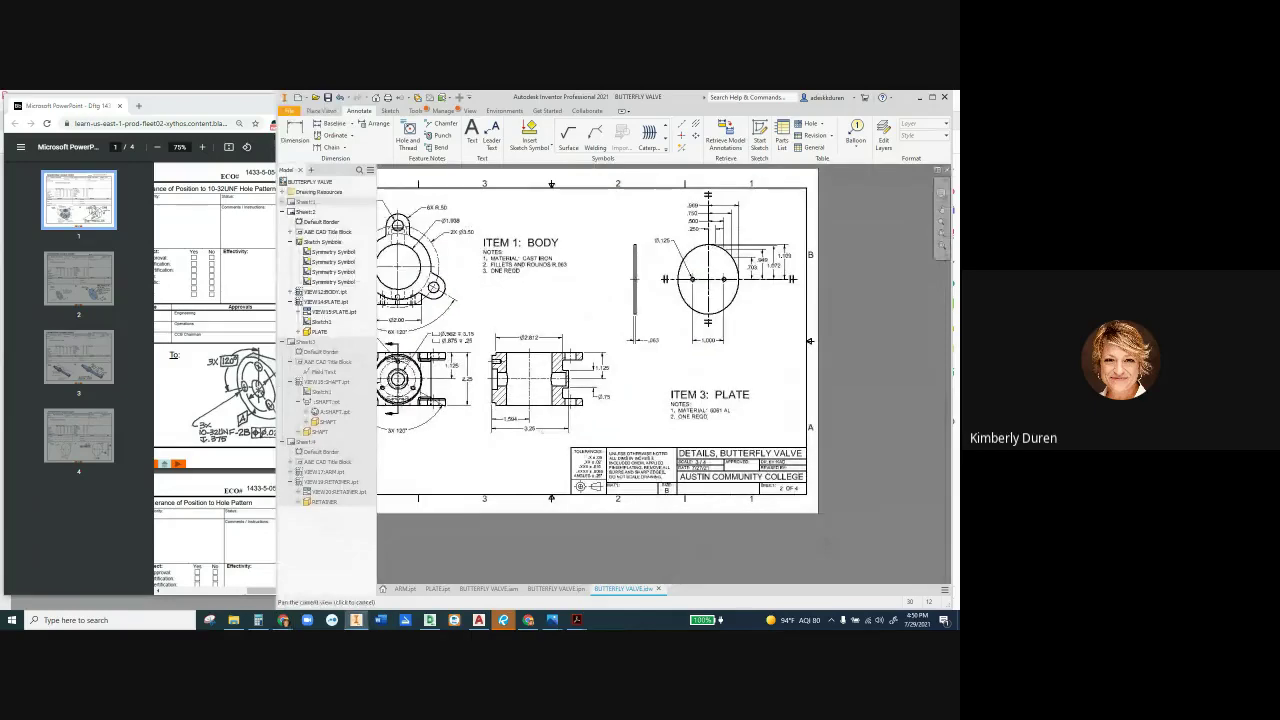
pyautogui.hotkey('alt', 'Tab')
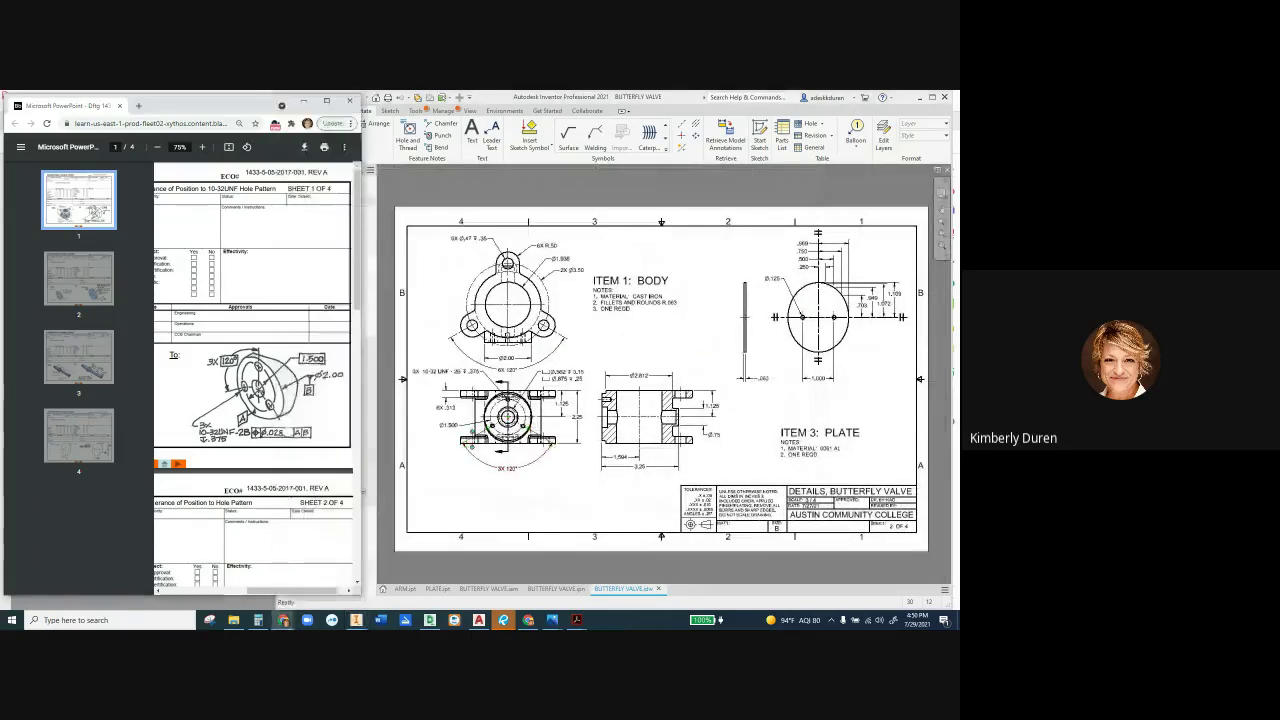
# Set the tolerance method of the body front view's 3X 120° dimension to Basic
pyautogui.doubleClick(519, 469)
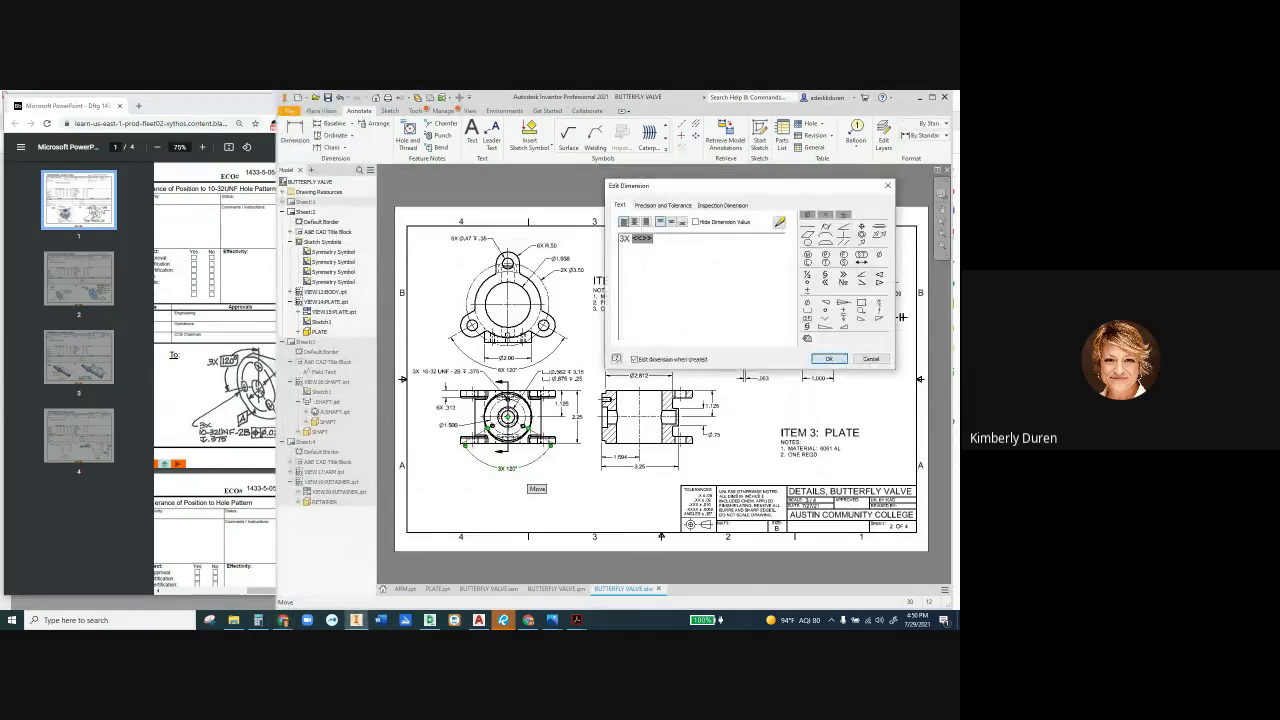
pyautogui.click(662, 205)
pyautogui.click(636, 250)
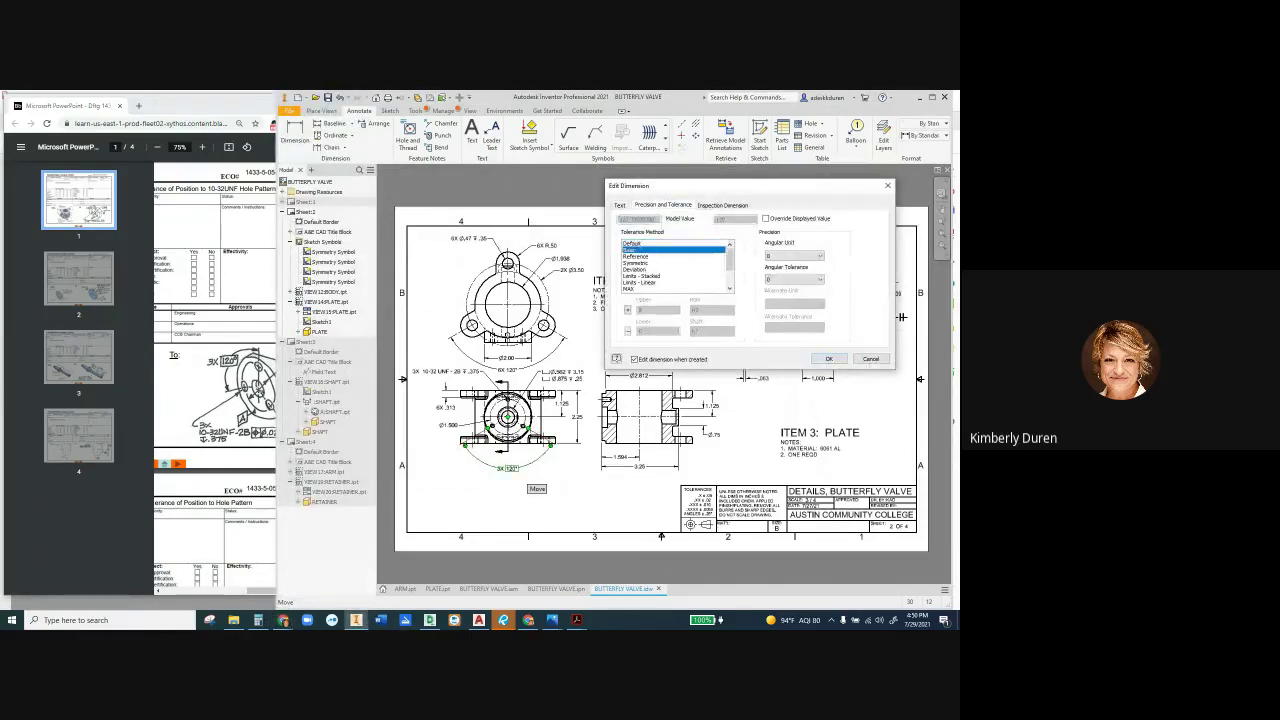
pyautogui.click(829, 358)
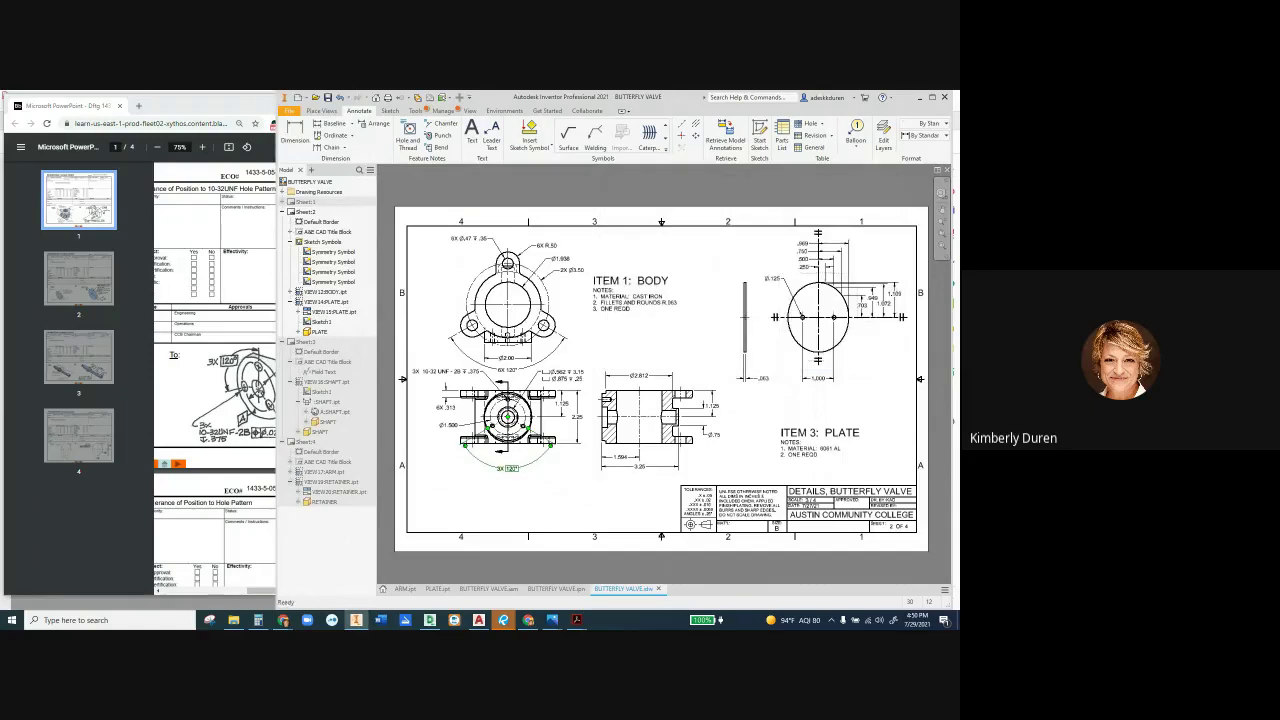
# Set the tolerance method of the body front view's Ø1.500 bolt-circle dimension to Basic
pyautogui.hotkey('alt', 'Tab')
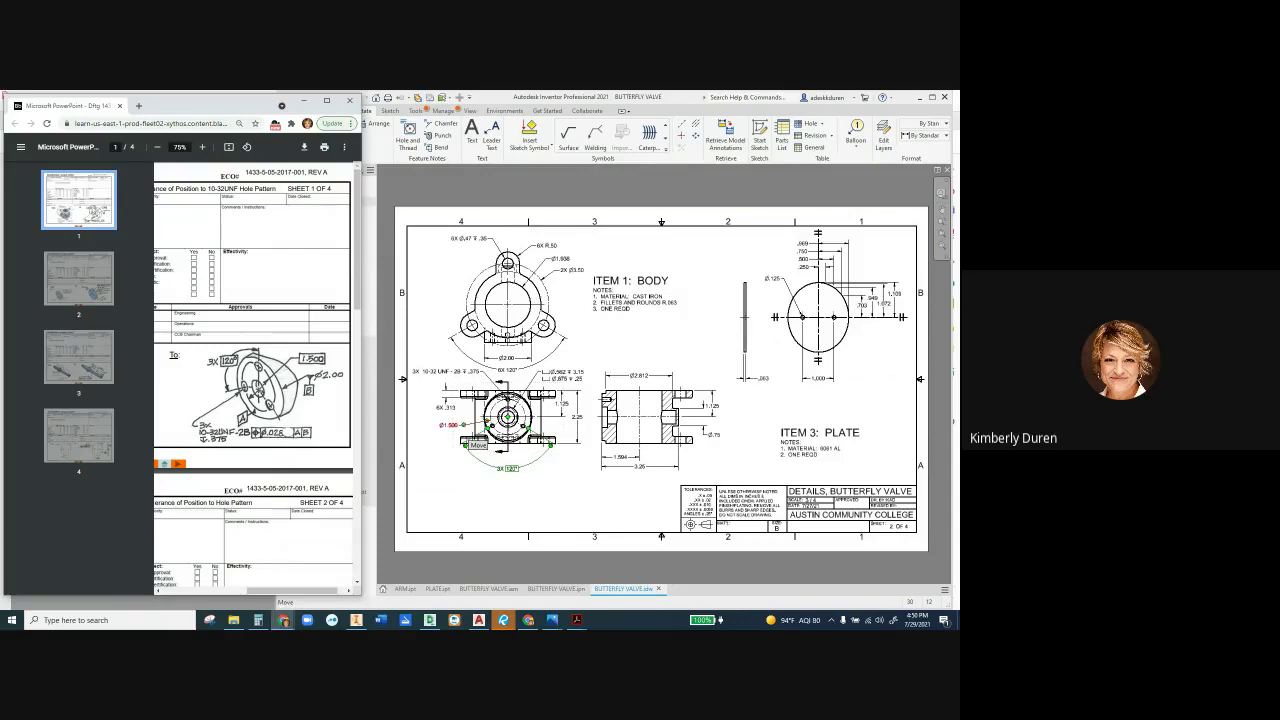
pyautogui.doubleClick(462, 428)
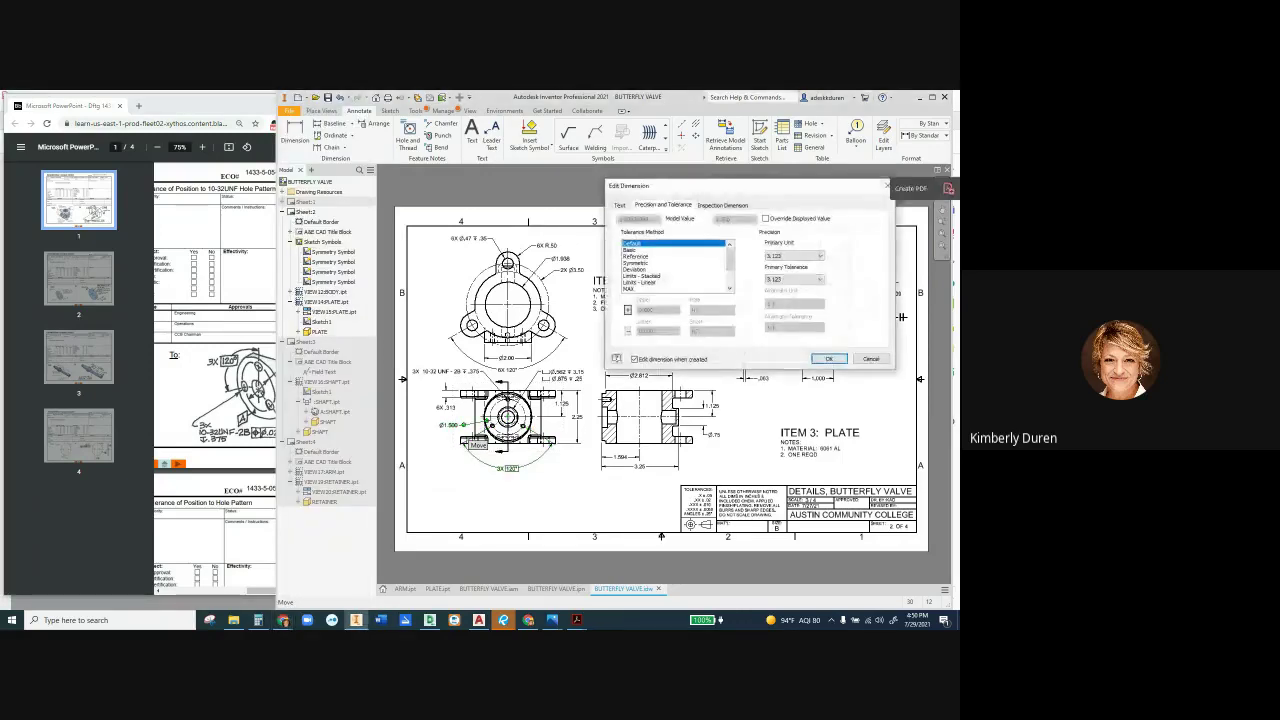
pyautogui.click(630, 250)
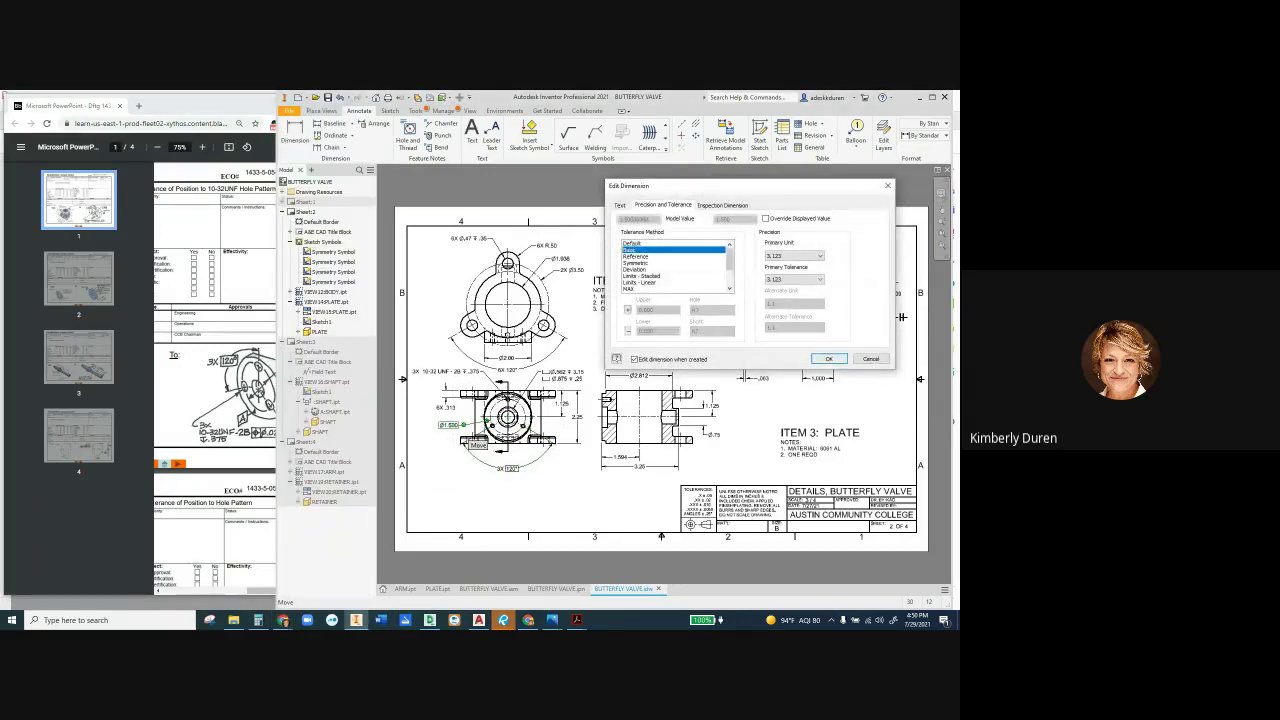
pyautogui.click(829, 358)
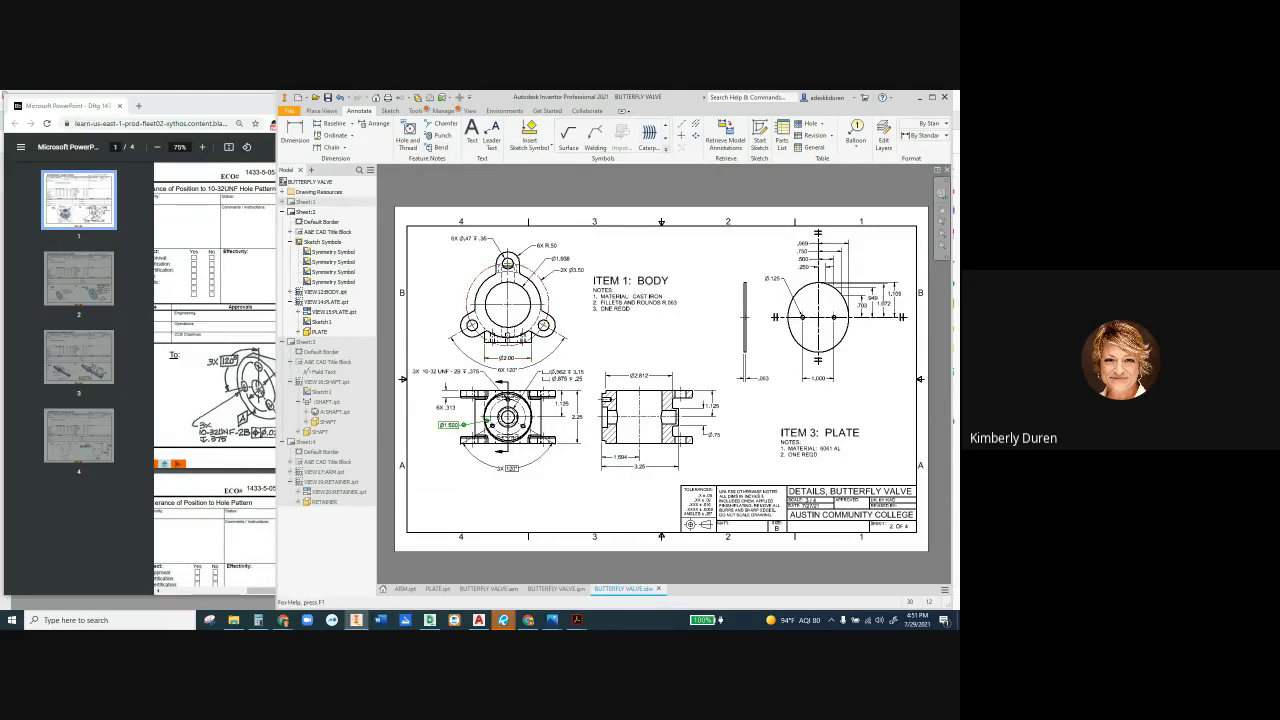
# Add datum identifier A to the extension line of the body section view's left face, just above the 1.594 dimension
pyautogui.click(665, 149)
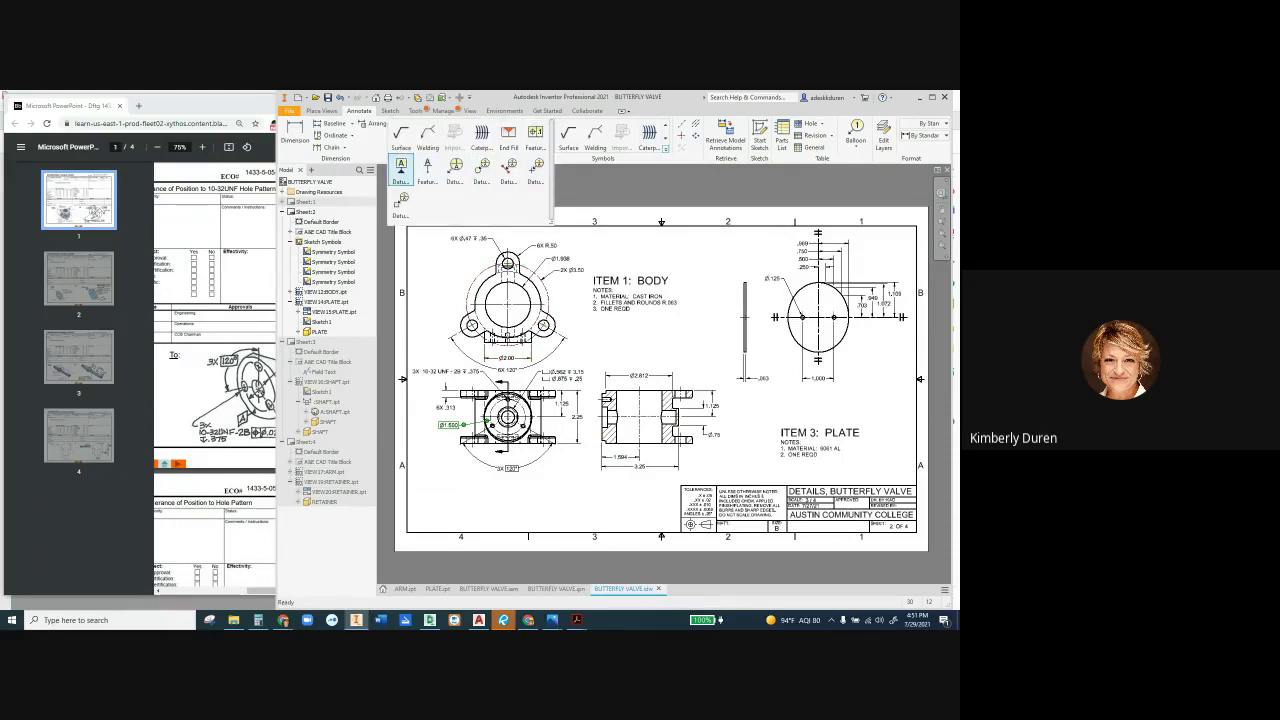
pyautogui.click(401, 171)
pyautogui.scroll(3, 597, 470)
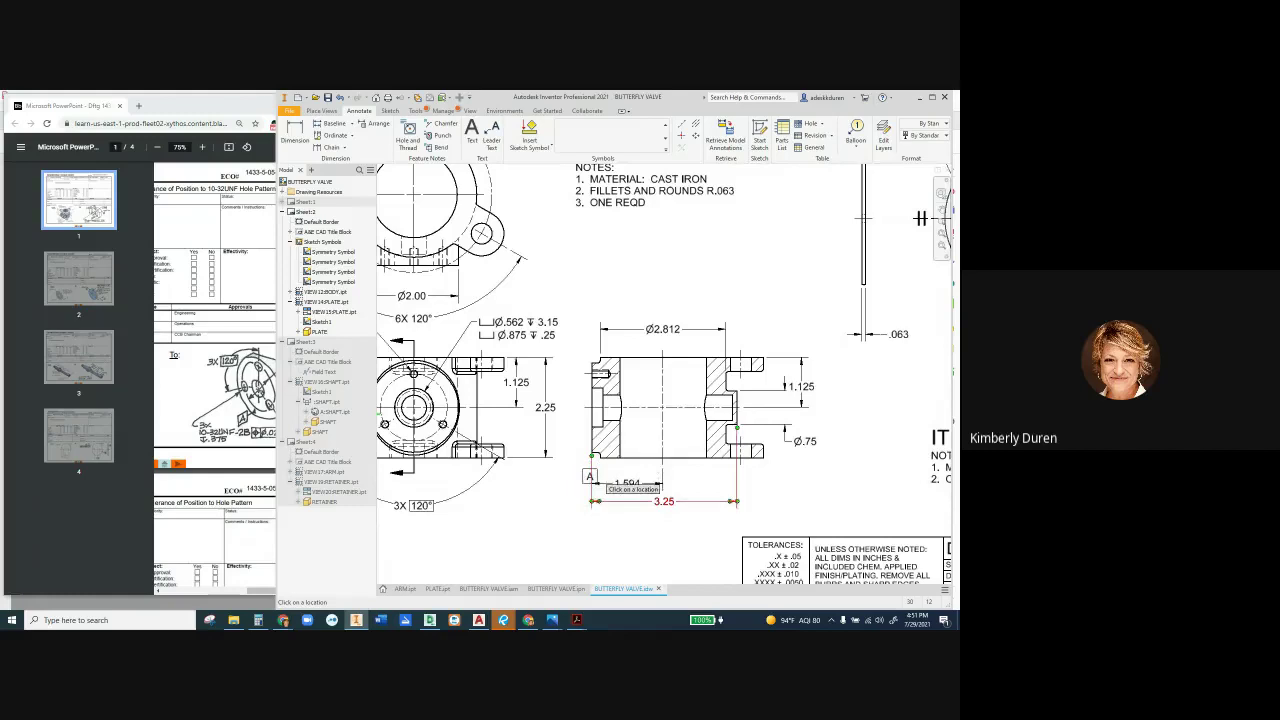
pyautogui.click(591, 470)
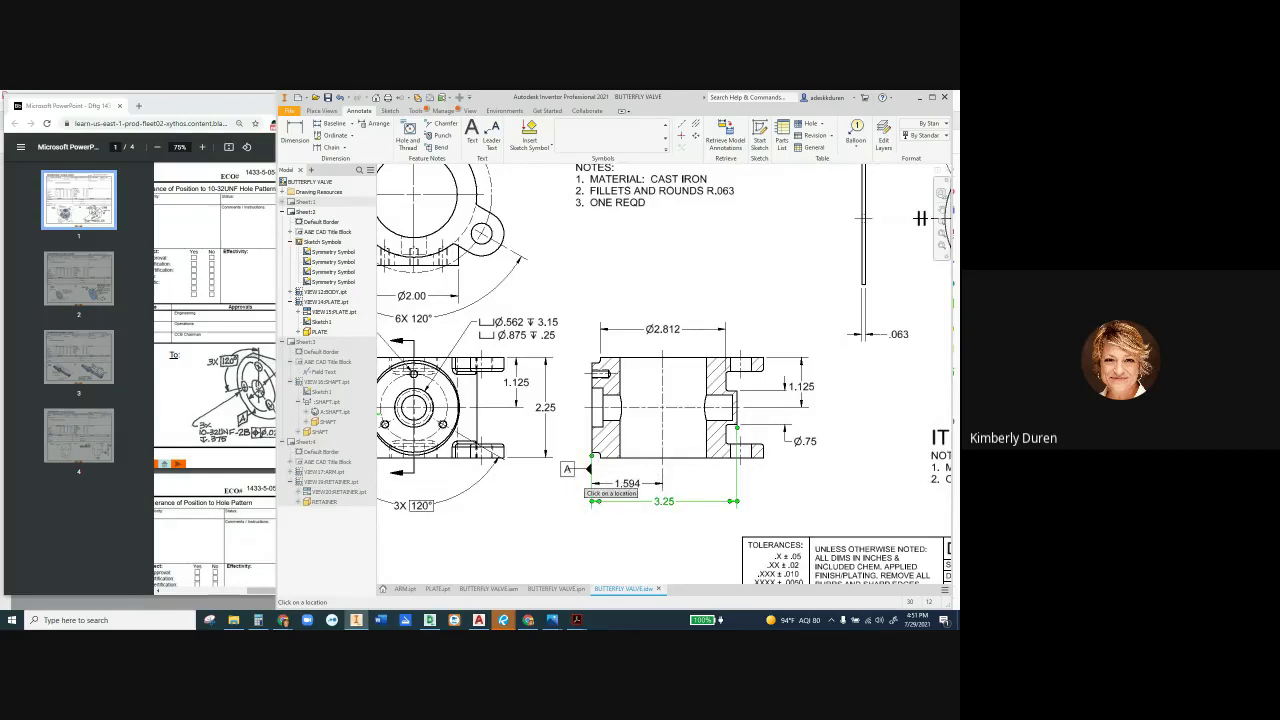
pyautogui.click(568, 470)
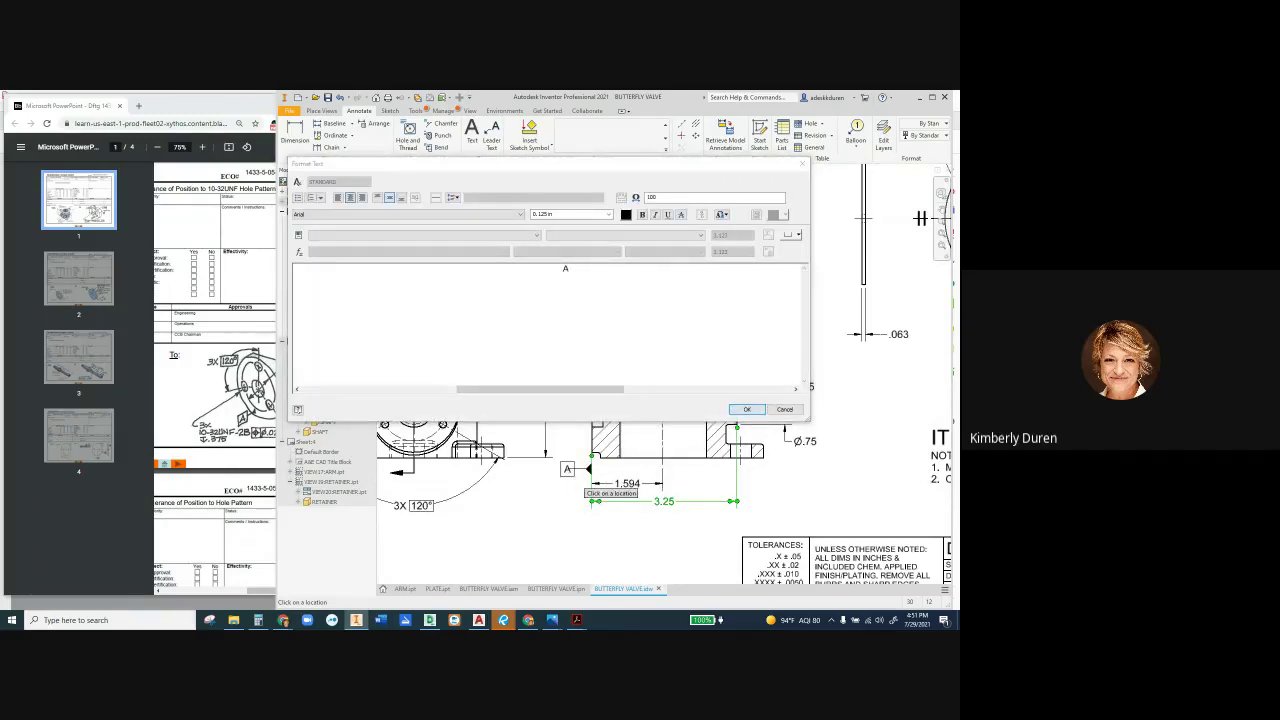
pyautogui.click(746, 409)
# Add a datum identifier labelled B in line with the Ø2.00 dimension below the body's top view
pyautogui.hotkey('alt', 'Tab')
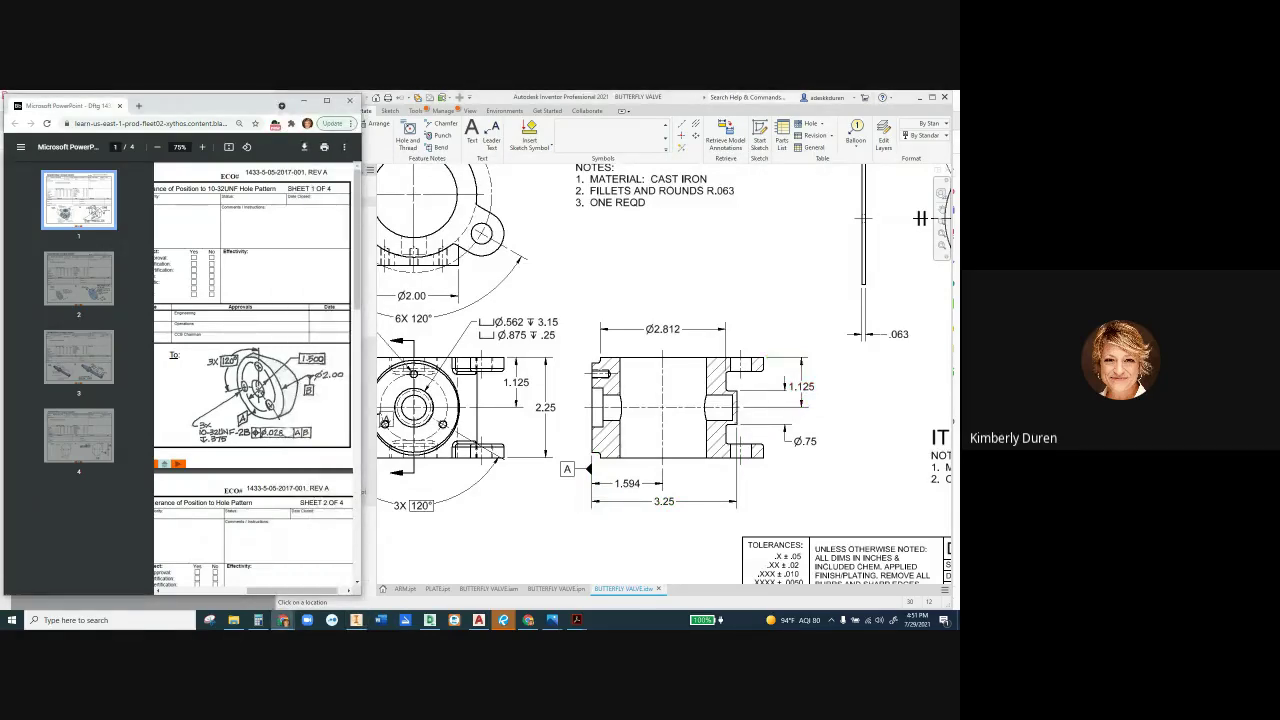
pyautogui.click(452, 296)
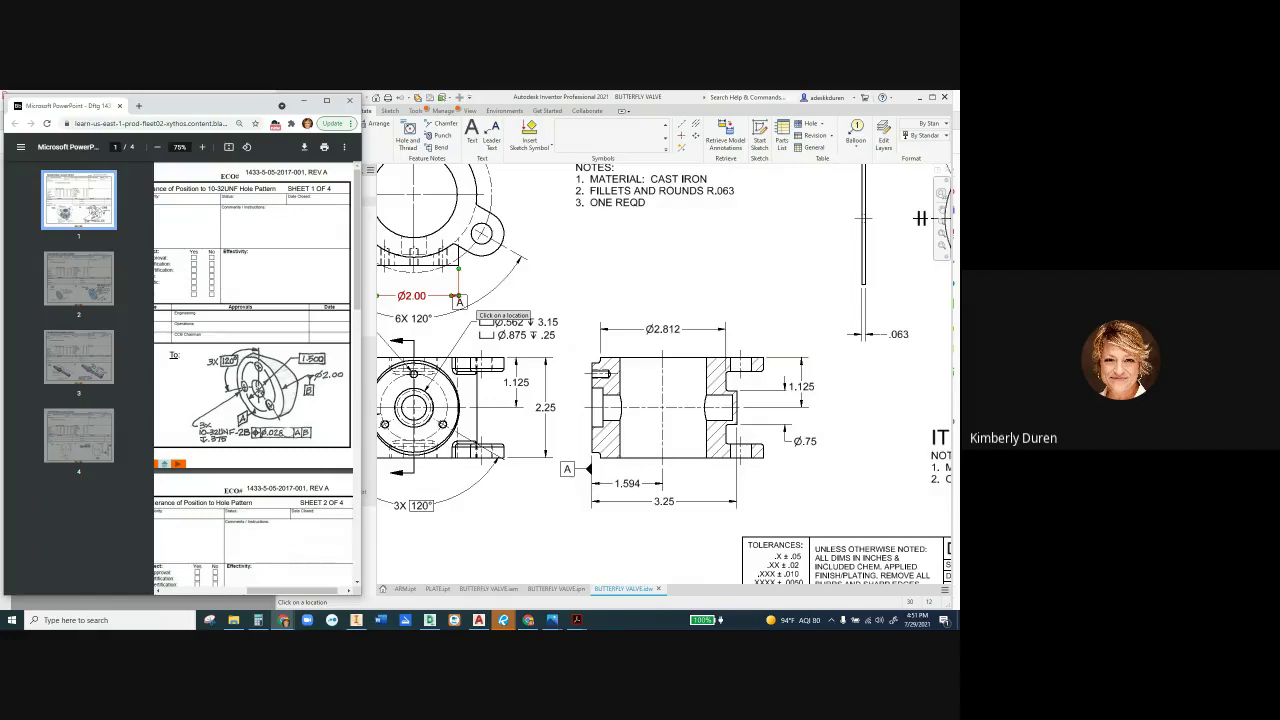
pyautogui.click(465, 299)
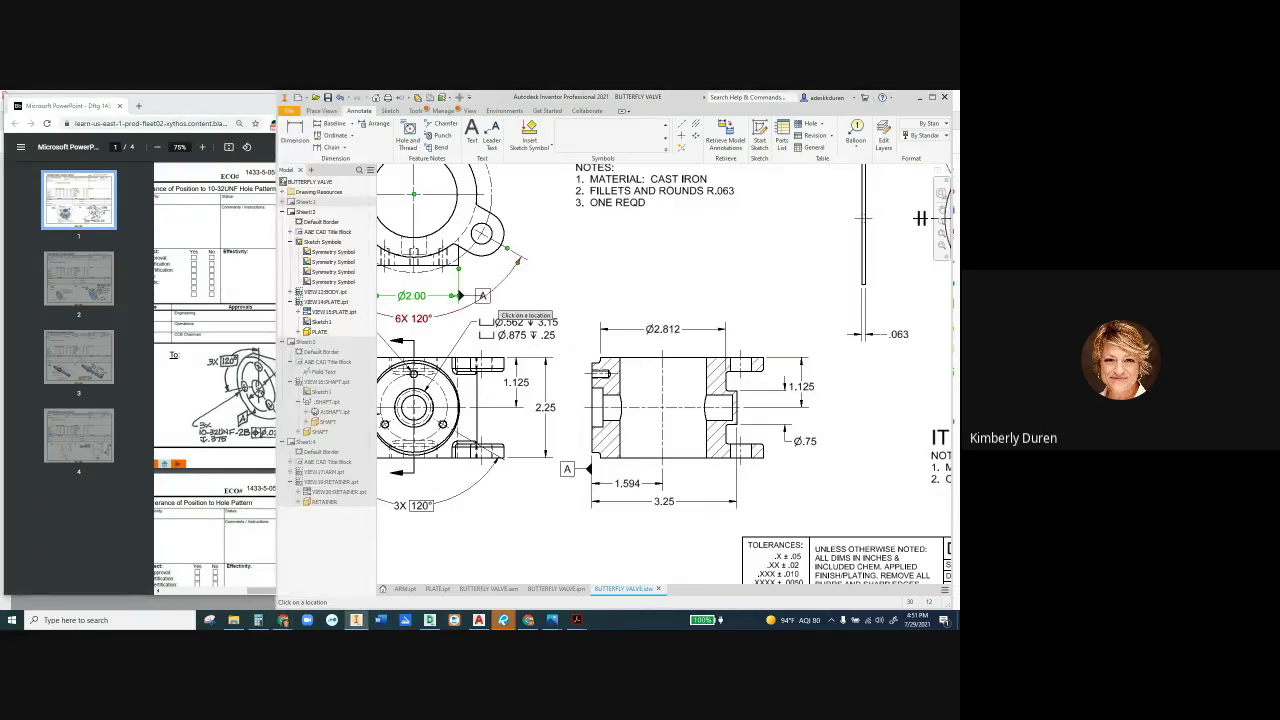
pyautogui.click(483, 296)
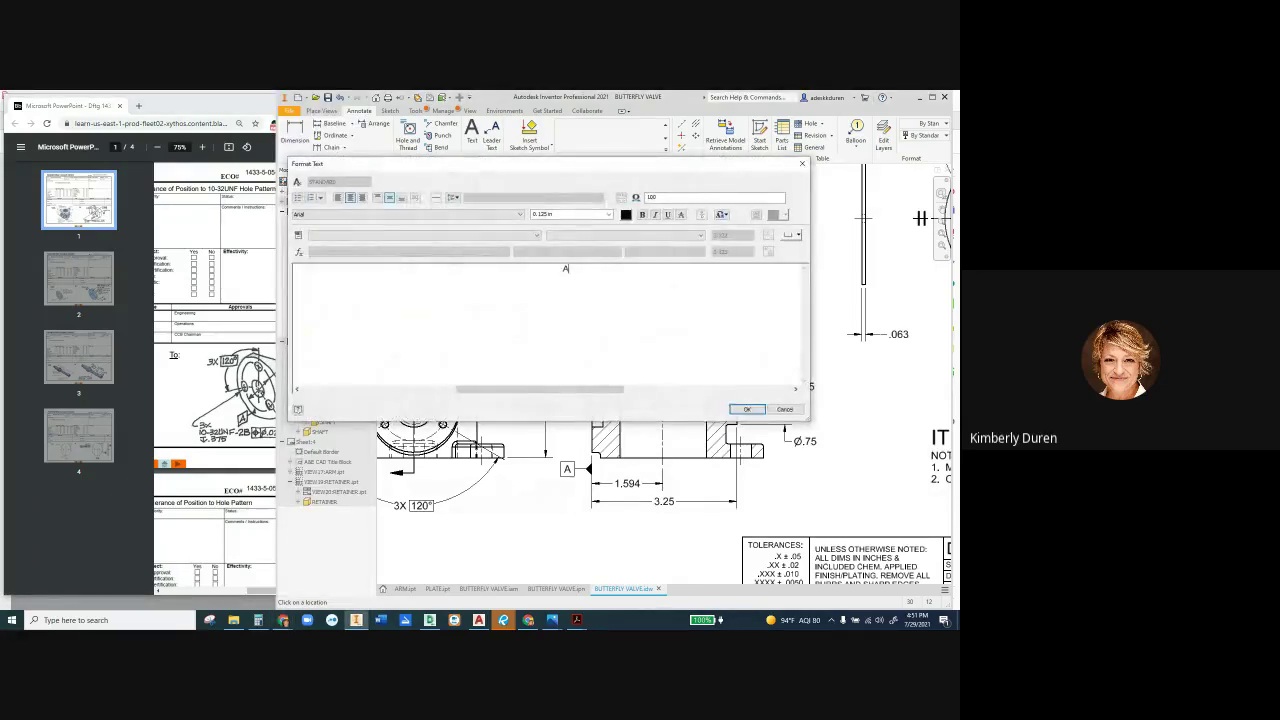
pyautogui.press('BackSpace')
pyautogui.write('B')
pyautogui.click(747, 409)
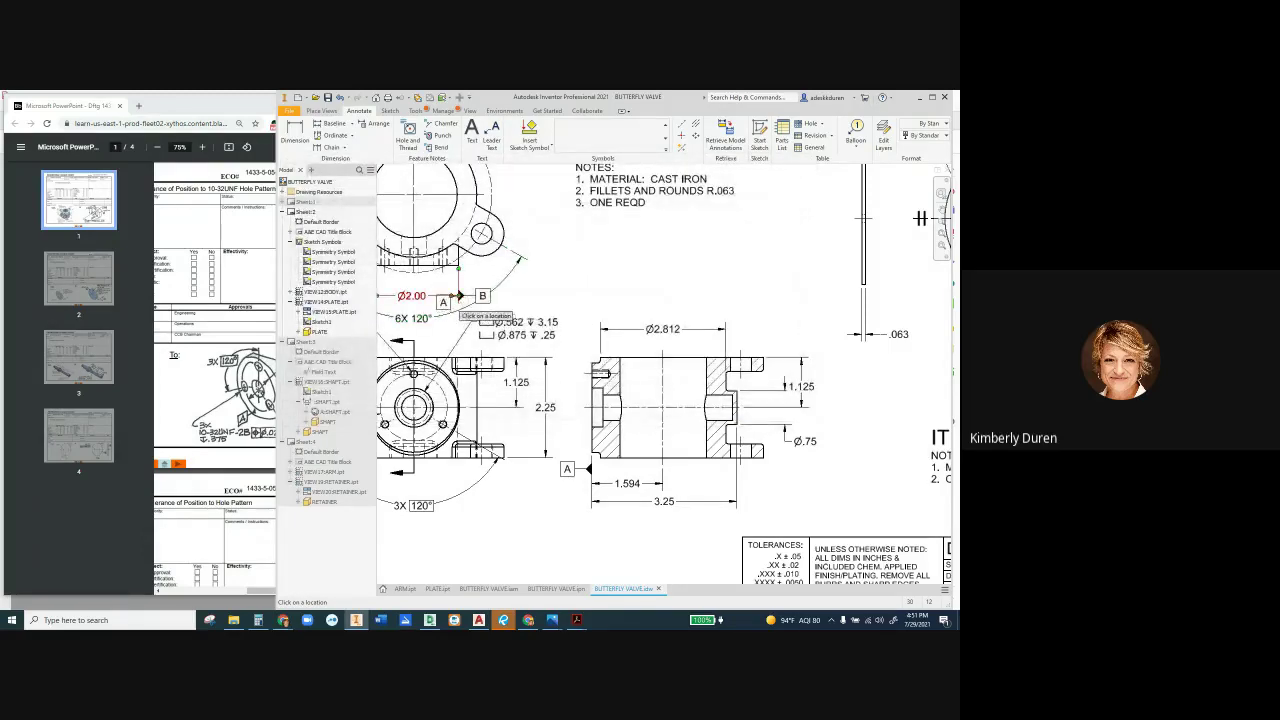
pyautogui.press('Escape')
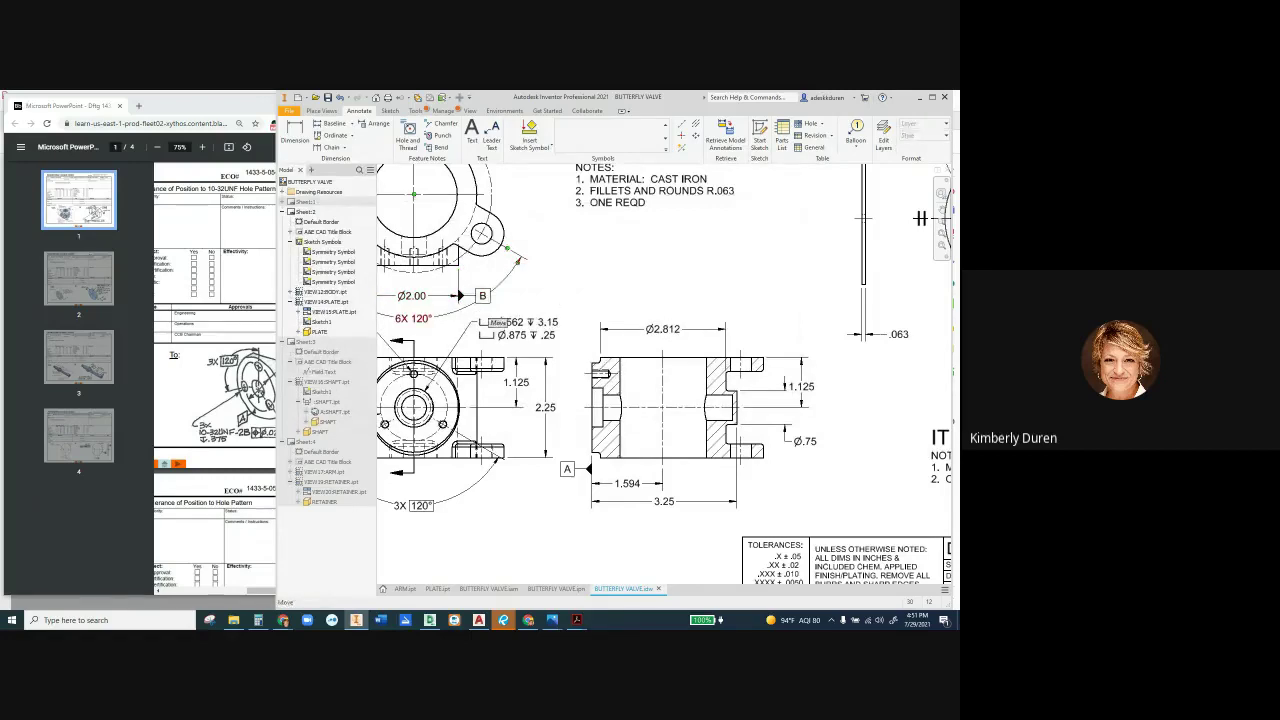
# Move the body's top view slightly upward, away from the front view, and adjust the position of its 6X 120° dimension
pyautogui.scroll(-3, 572, 284)
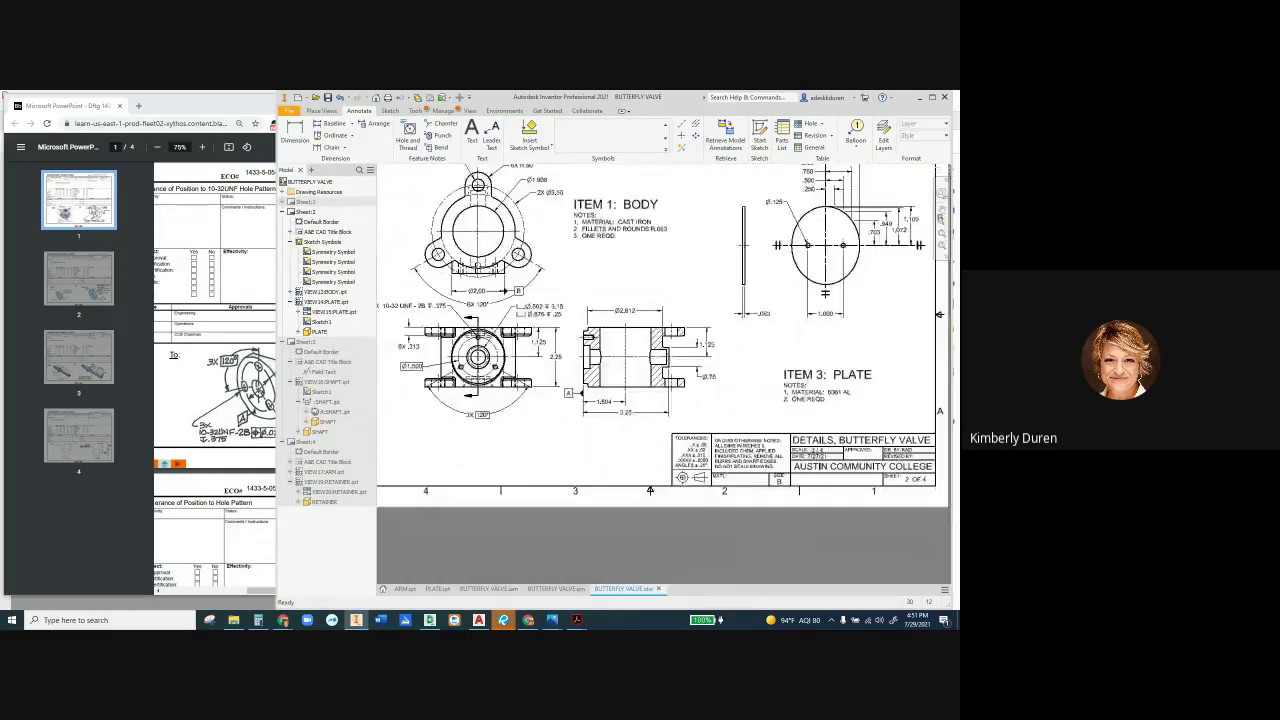
pyautogui.scroll(-2, 570, 285)
pyautogui.scroll(3, 563, 230)
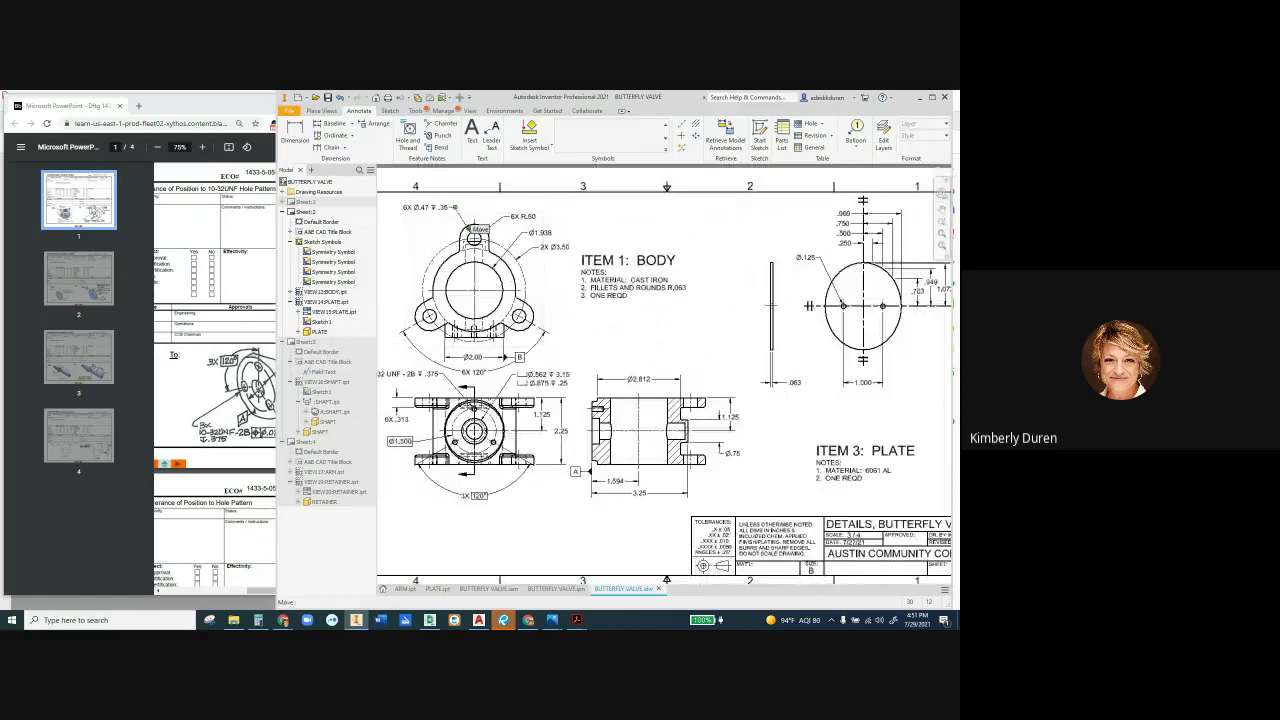
pyautogui.moveTo(474, 236); pyautogui.dragTo(474, 222)
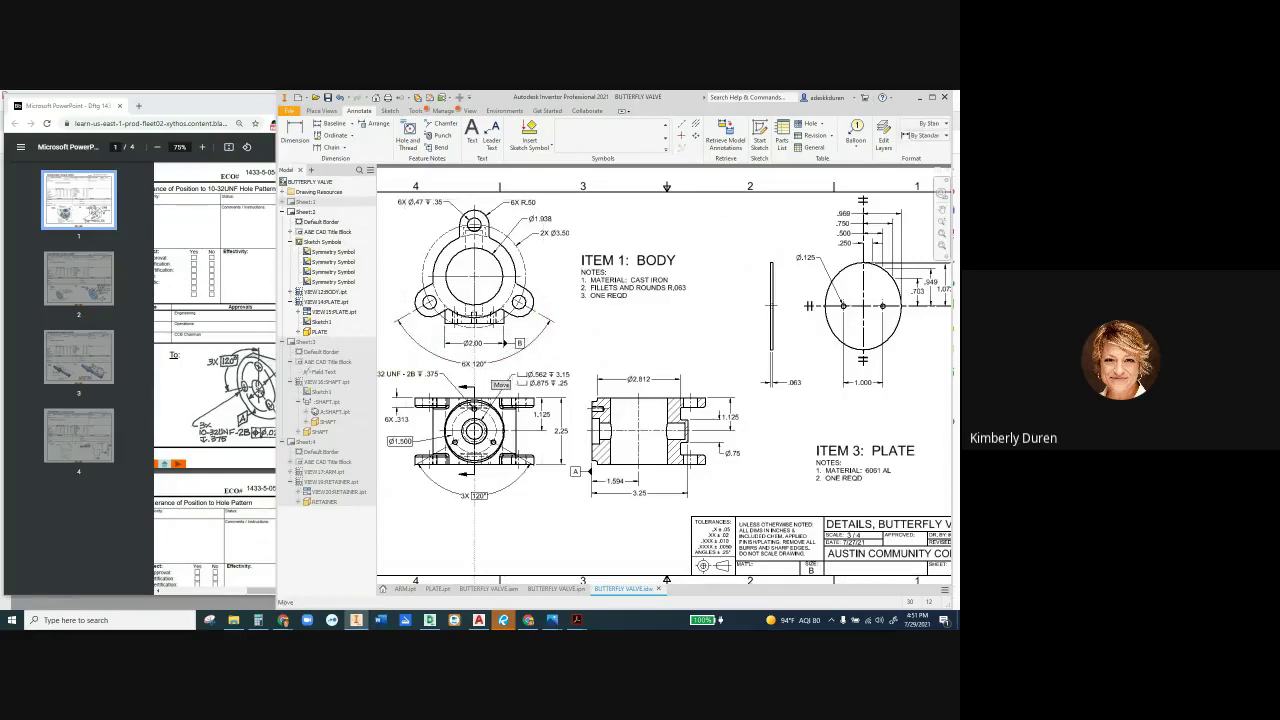
pyautogui.moveTo(478, 365); pyautogui.dragTo(475, 368)
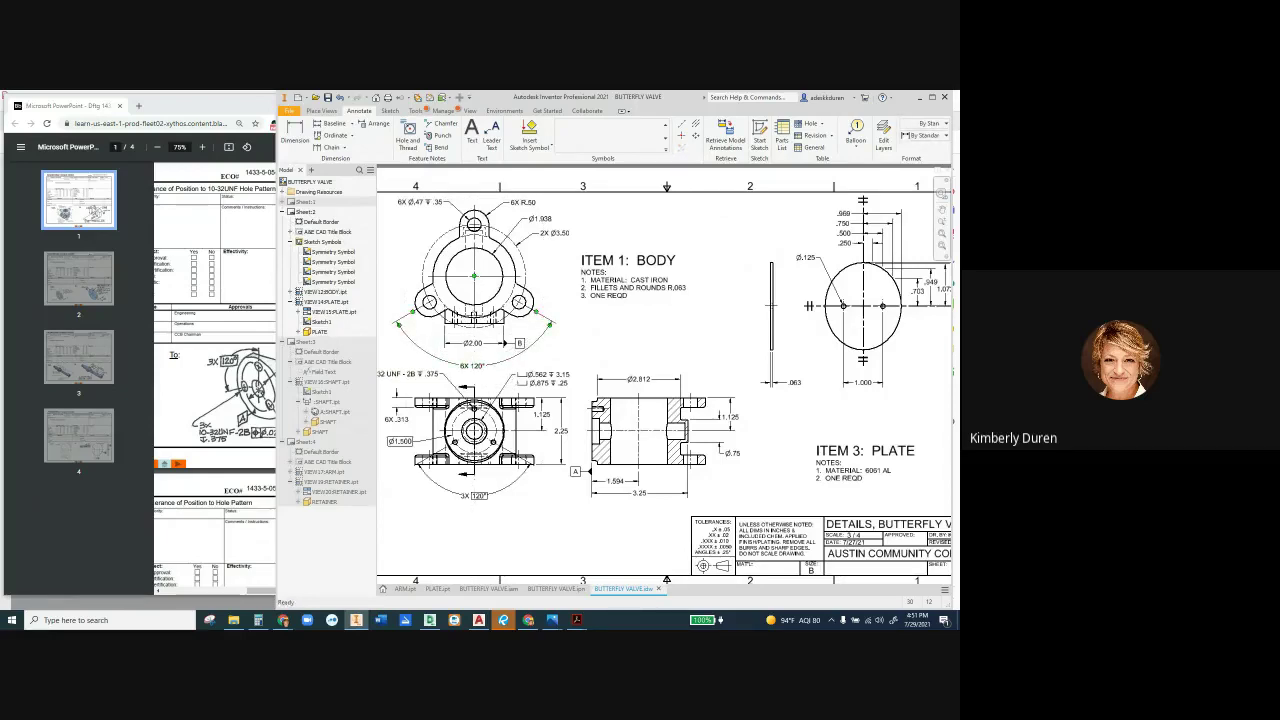
pyautogui.press('Escape')
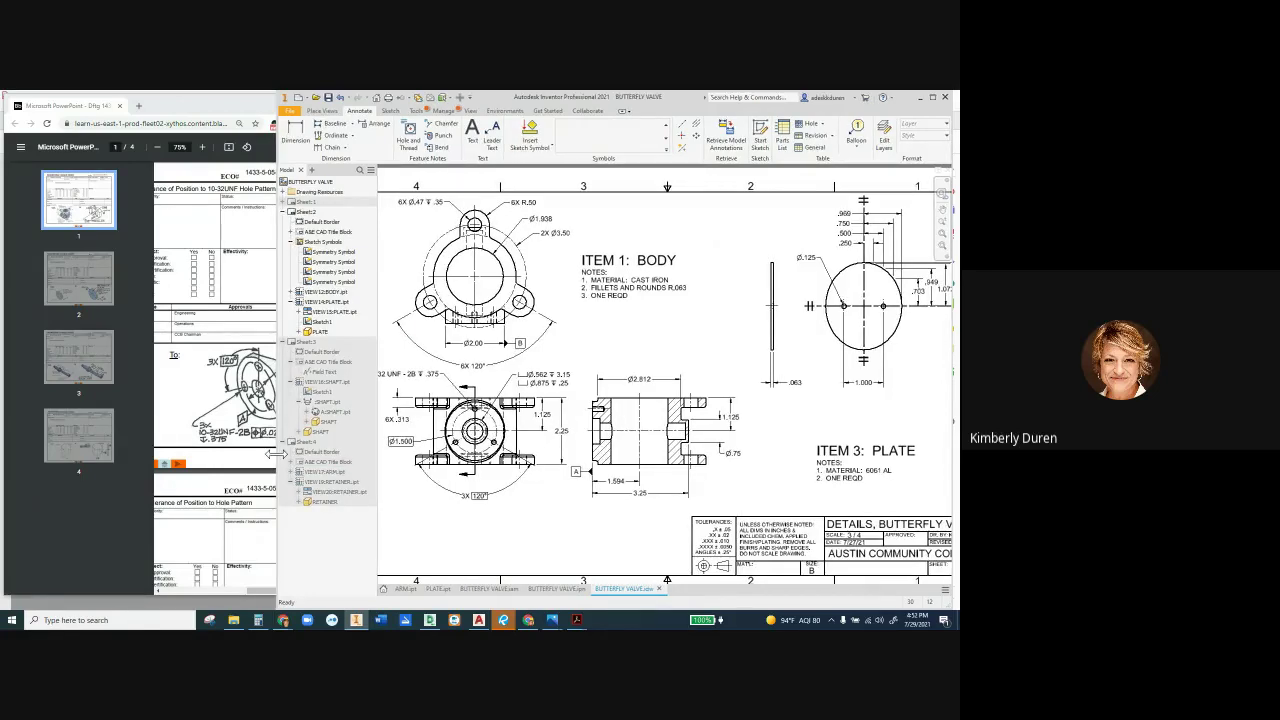
# Narrow the drawing window to uncover more of the change order, and review the position tolerance sketched for the 10-32UNF holes
pyautogui.moveTo(275, 453); pyautogui.dragTo(315, 453)
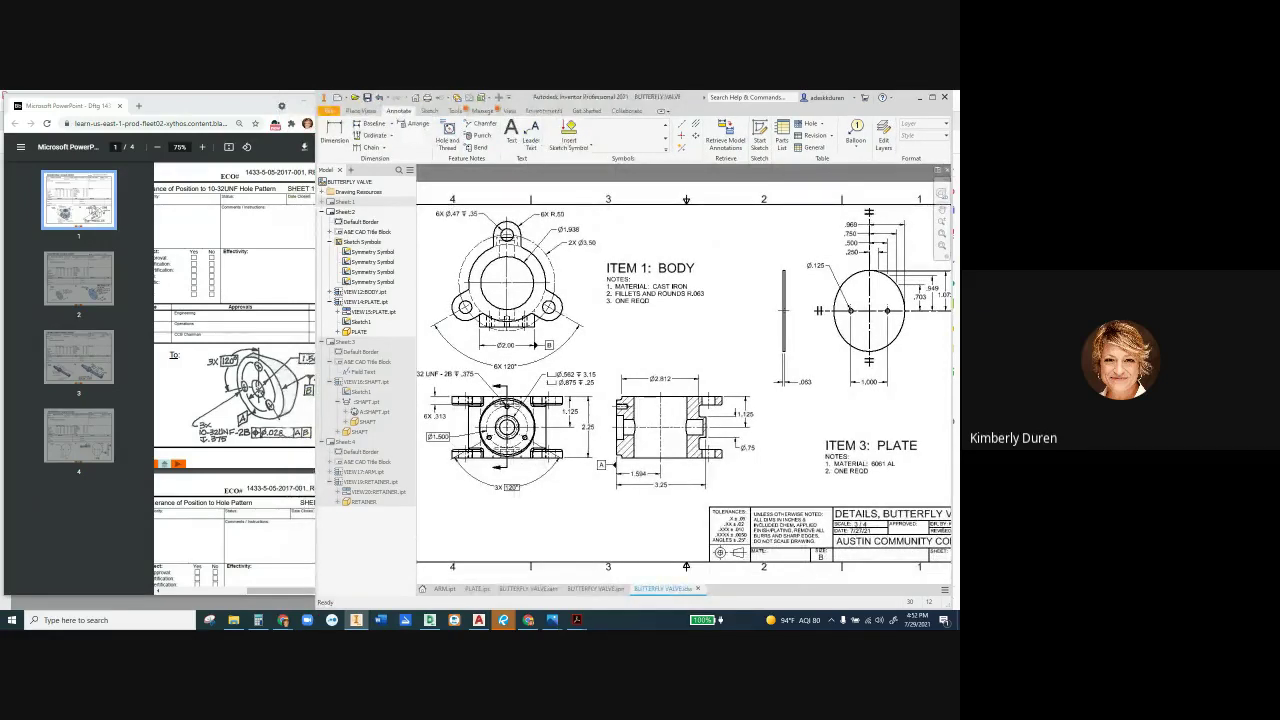
pyautogui.hotkey('alt', 'Tab')
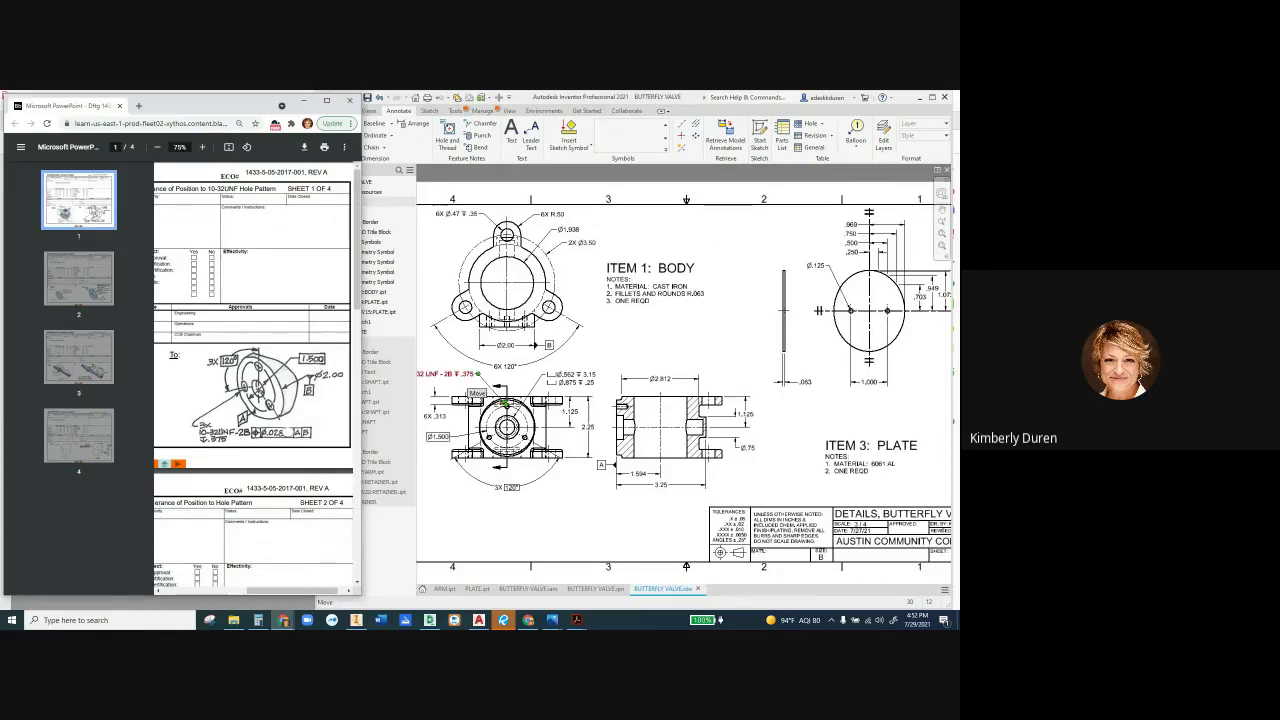
pyautogui.click(716, 243)
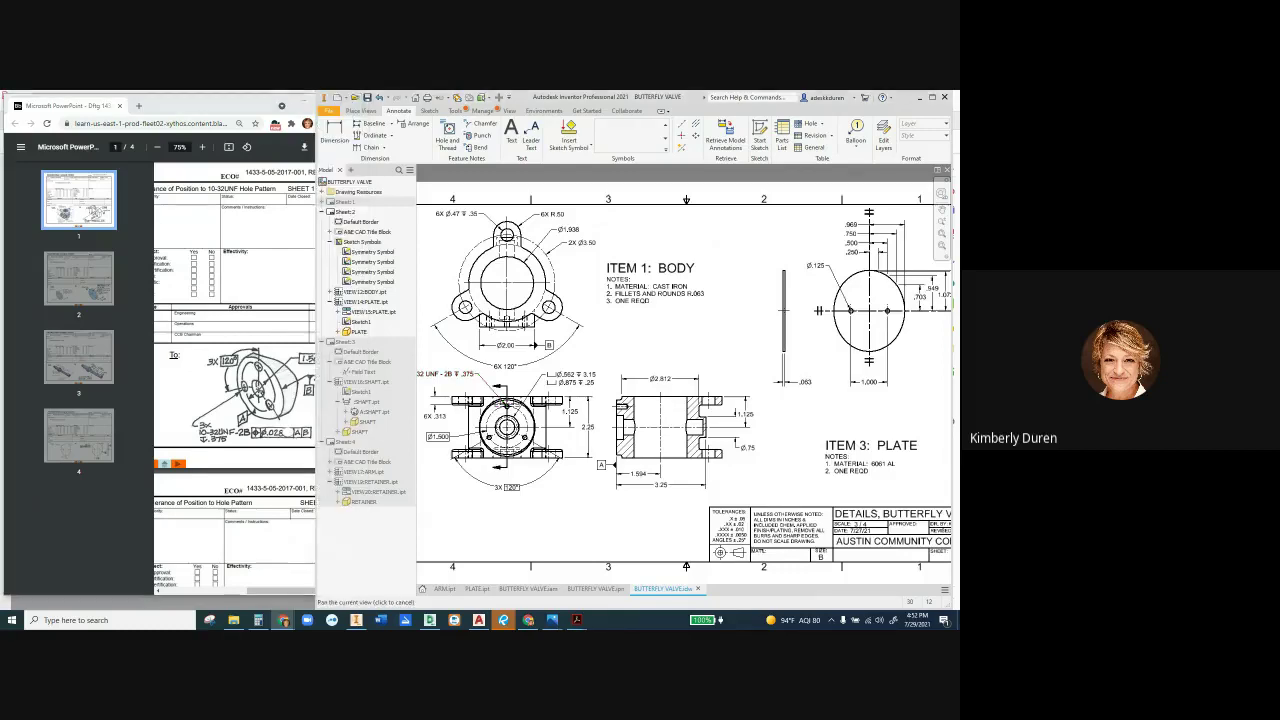
# Add a feature control frame with position tolerance Ø.028 and datums A and B directly beneath the body's 3X 10-32 UNF hole note
pyautogui.moveTo(716, 243); pyautogui.dragTo(754, 262, button='middle')
pyautogui.click(665, 149)
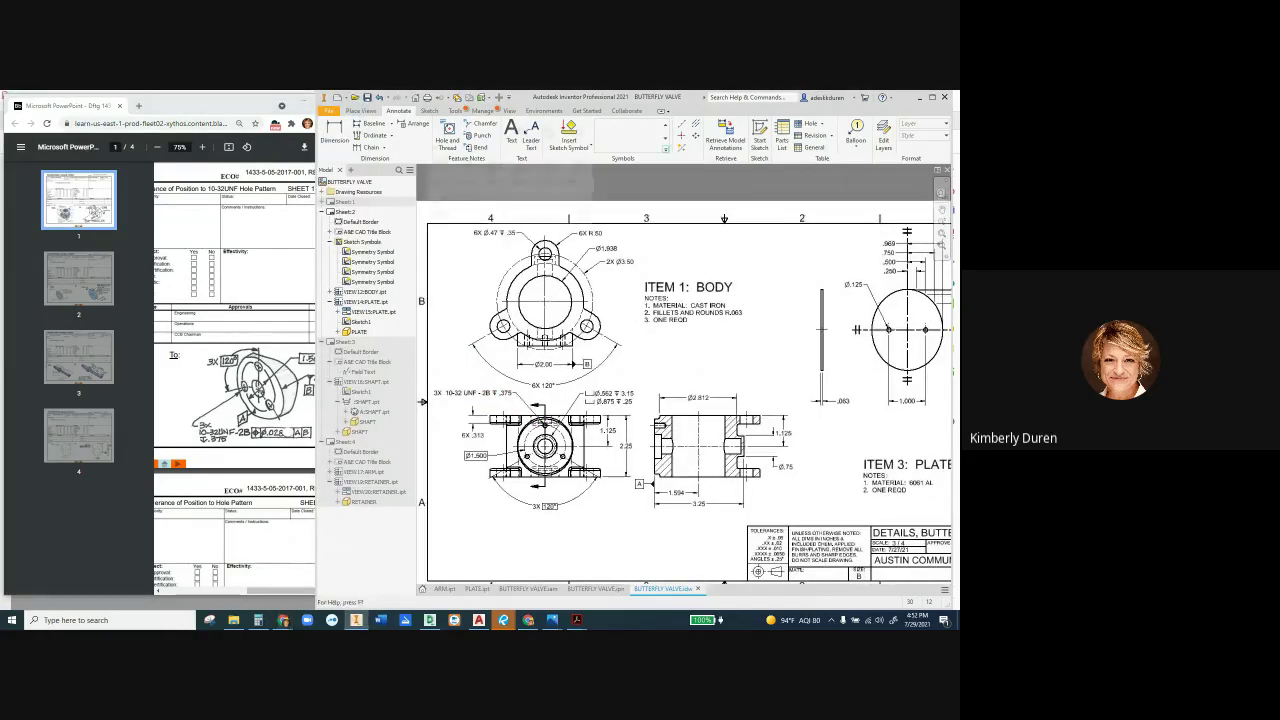
pyautogui.click(571, 136)
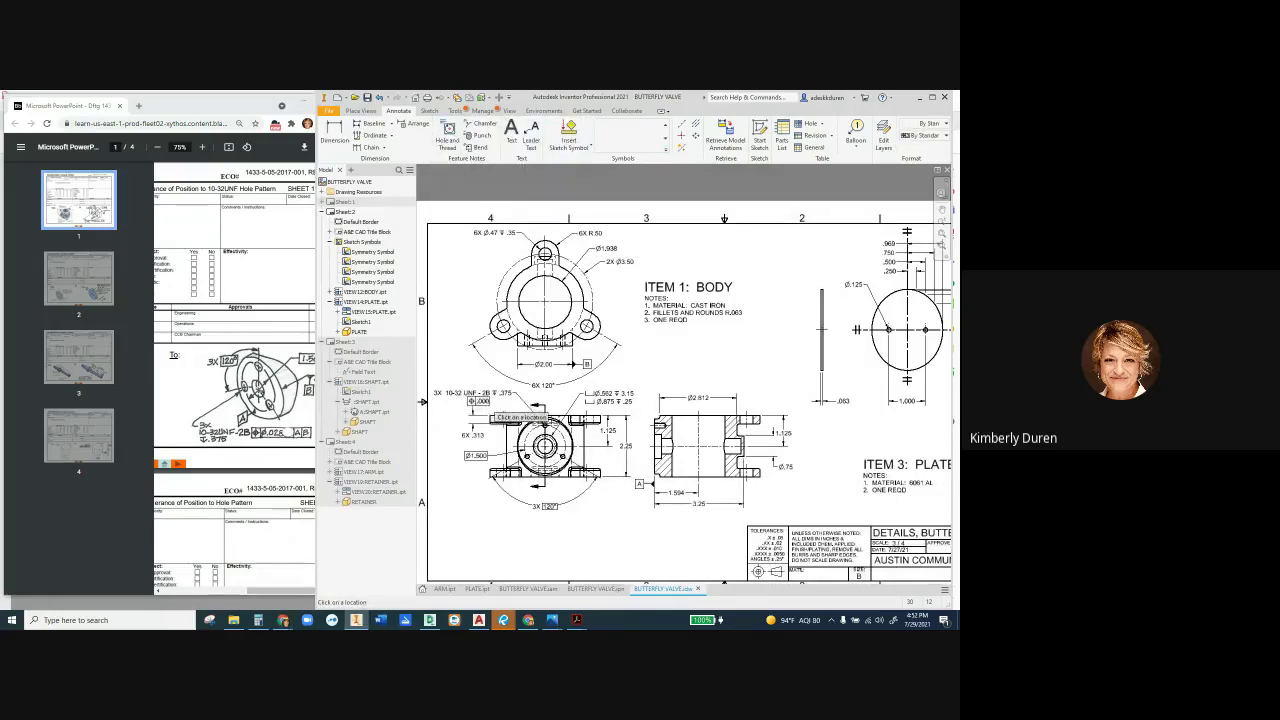
pyautogui.scroll(4, 475, 415)
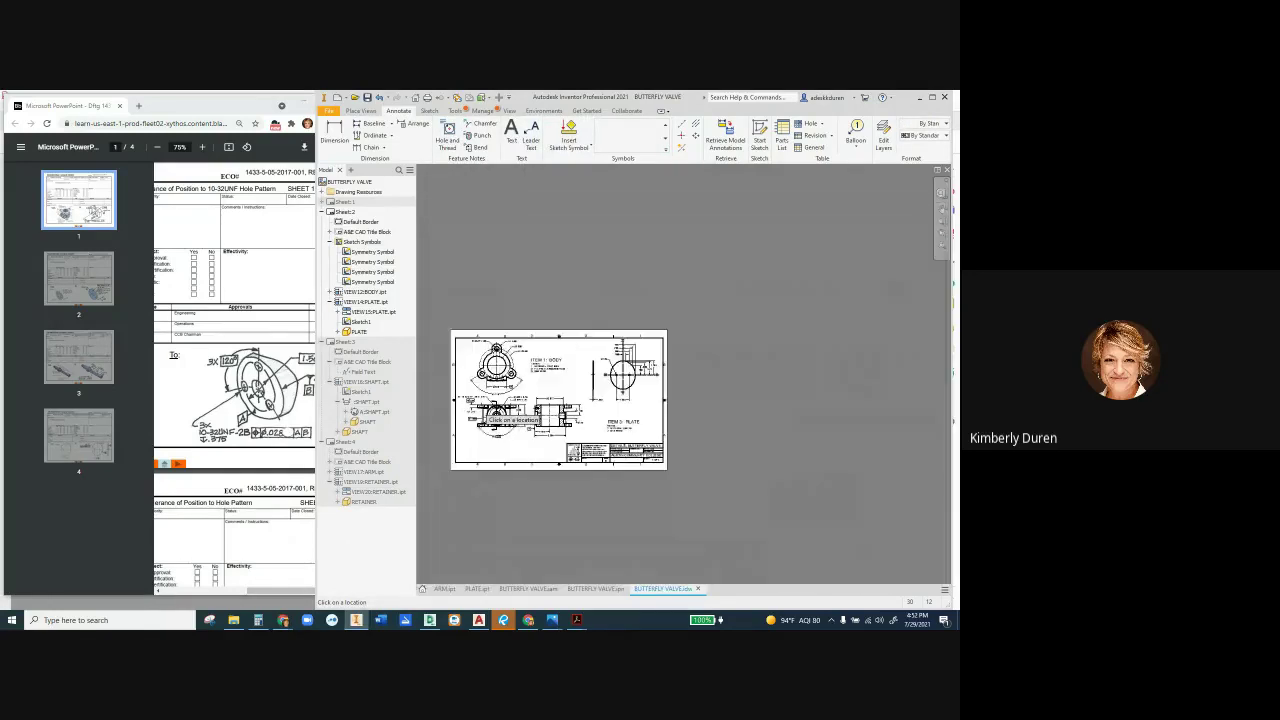
pyautogui.scroll(-5, 480, 414)
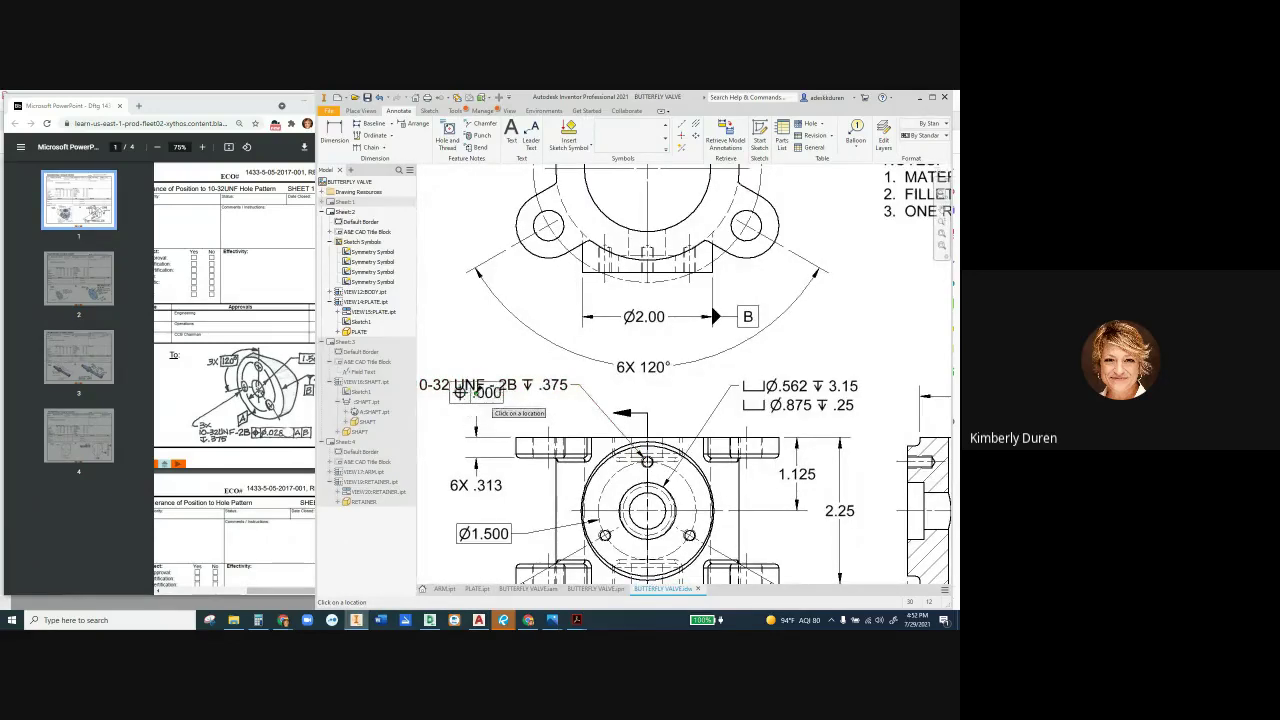
pyautogui.click(476, 393)
pyautogui.rightClick(515, 411)
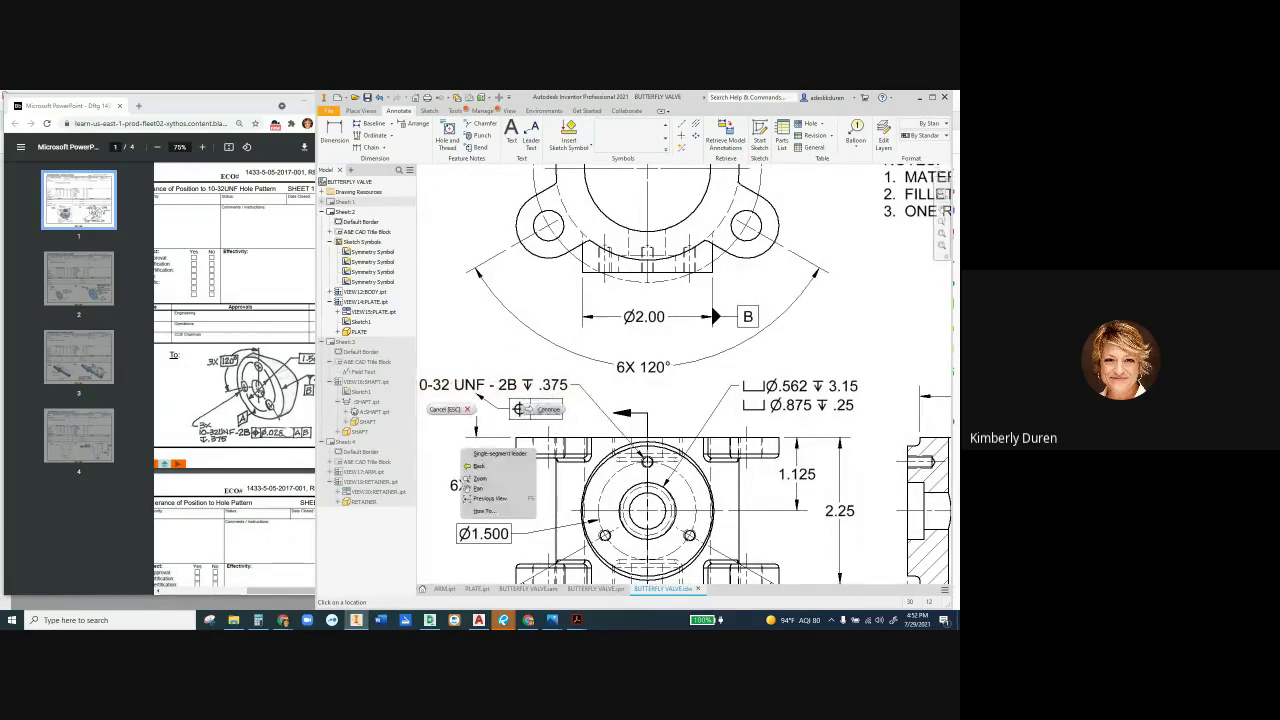
pyautogui.click(546, 409)
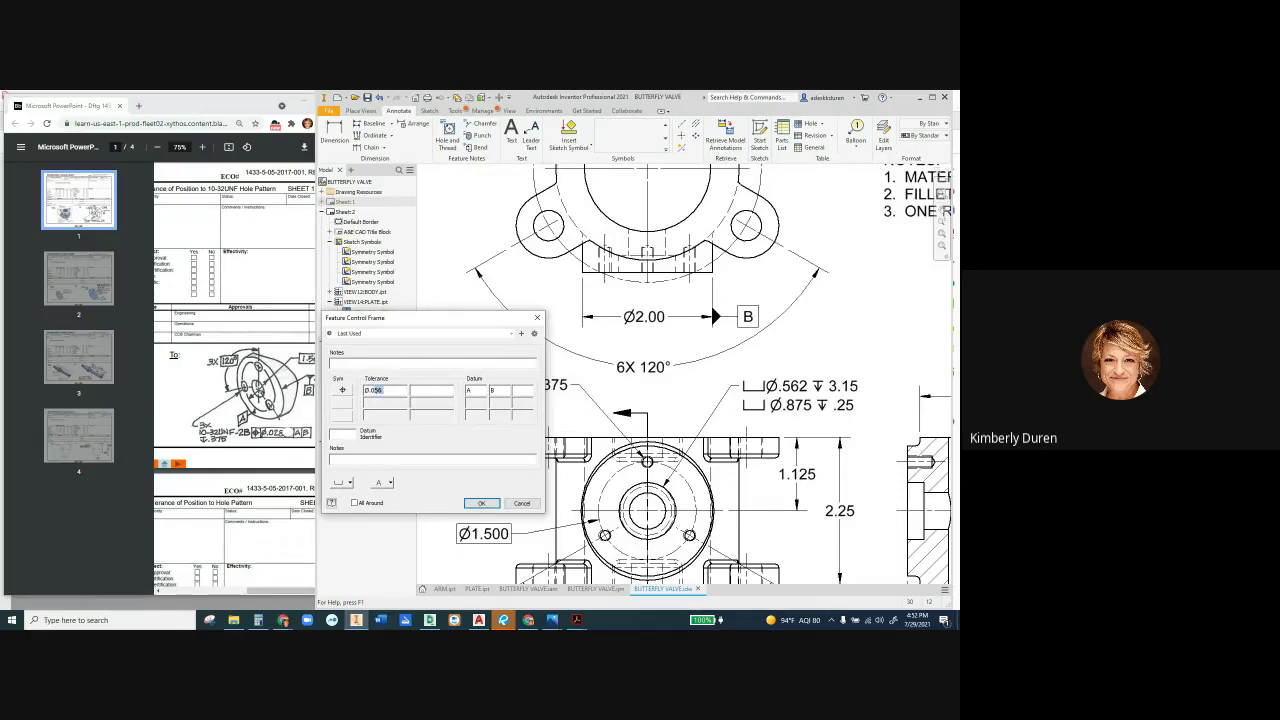
pyautogui.write('28')
pyautogui.click(481, 503)
pyautogui.press('Escape')
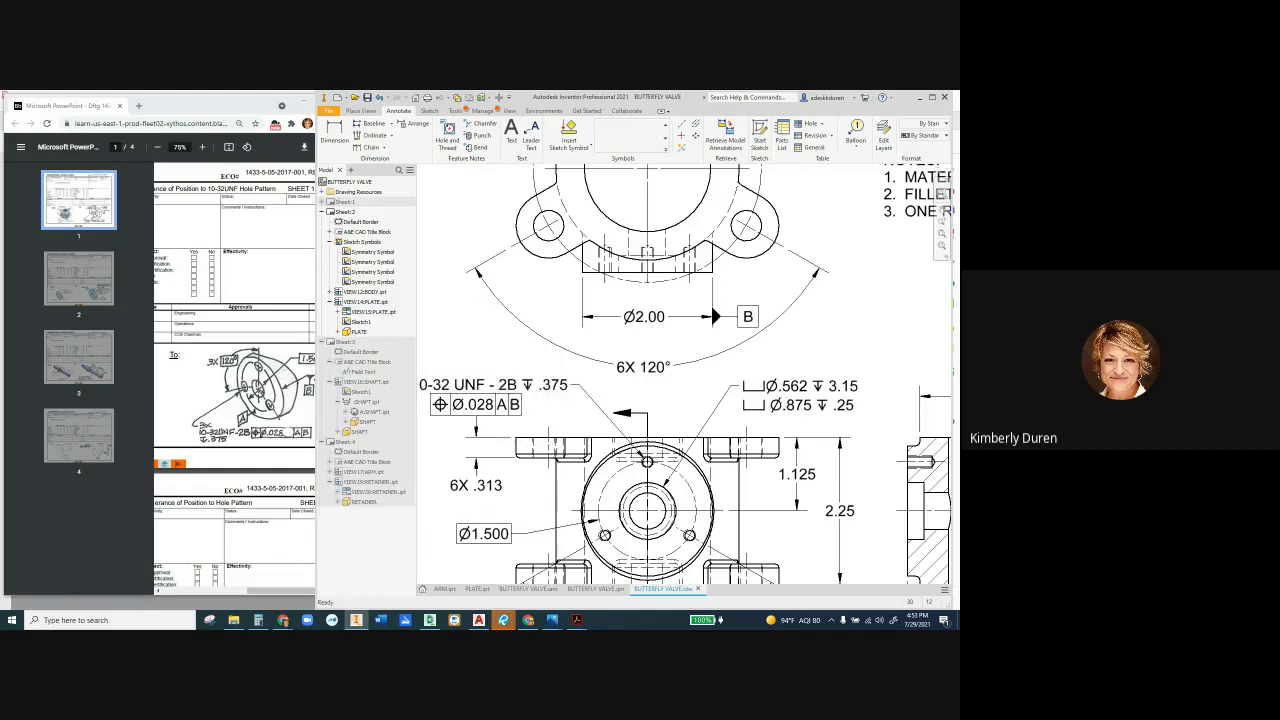
# Move the 10-32 UNF hole note and its feature control frame slightly up and left, clear of the 6X .313 dimension
pyautogui.moveTo(578, 384); pyautogui.dragTo(567, 368)
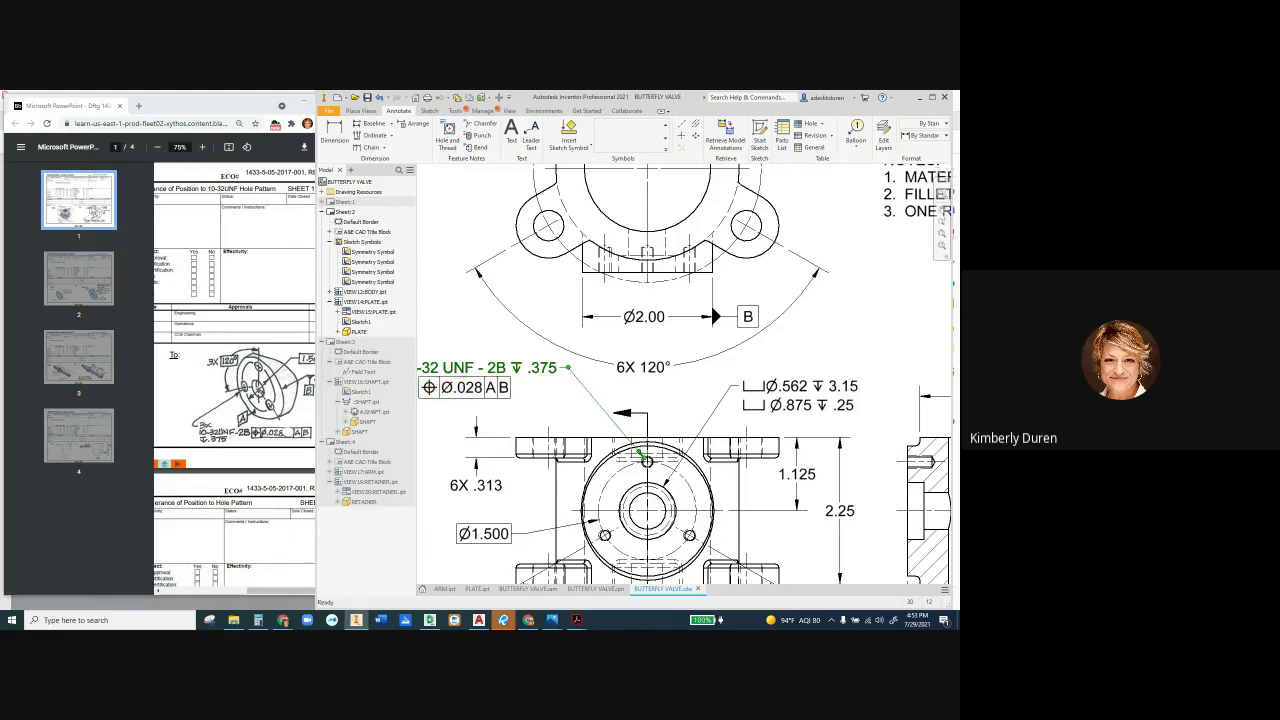
pyautogui.click(483, 414)
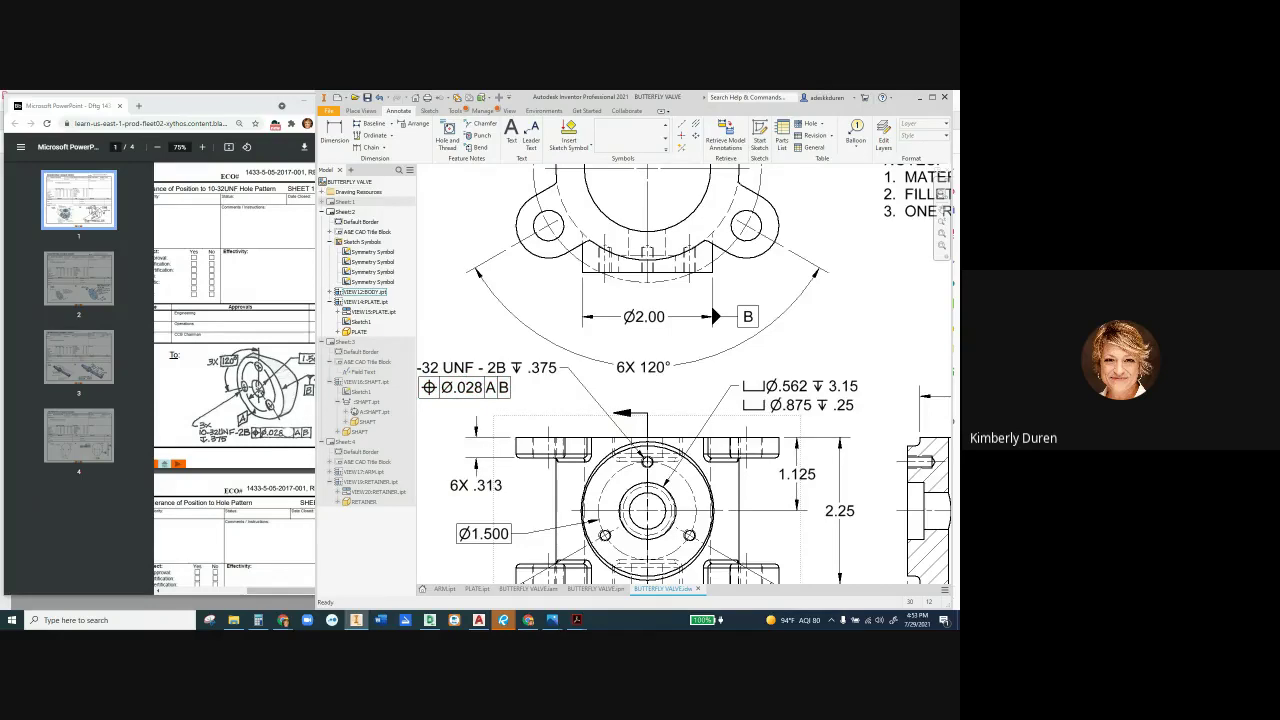
pyautogui.click(559, 427)
pyautogui.scroll(3, 559, 427)
pyautogui.scroll(2, 559, 423)
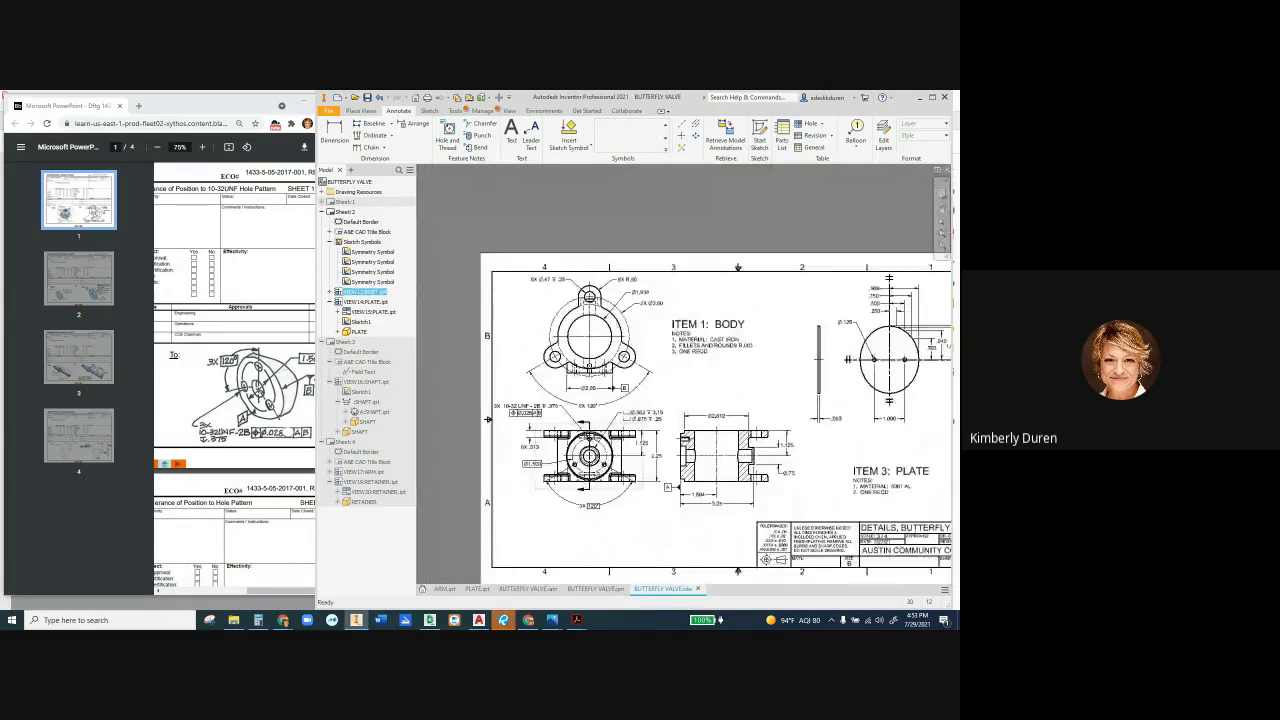
pyautogui.moveTo(700, 421); pyautogui.dragTo(636, 419, button='middle')
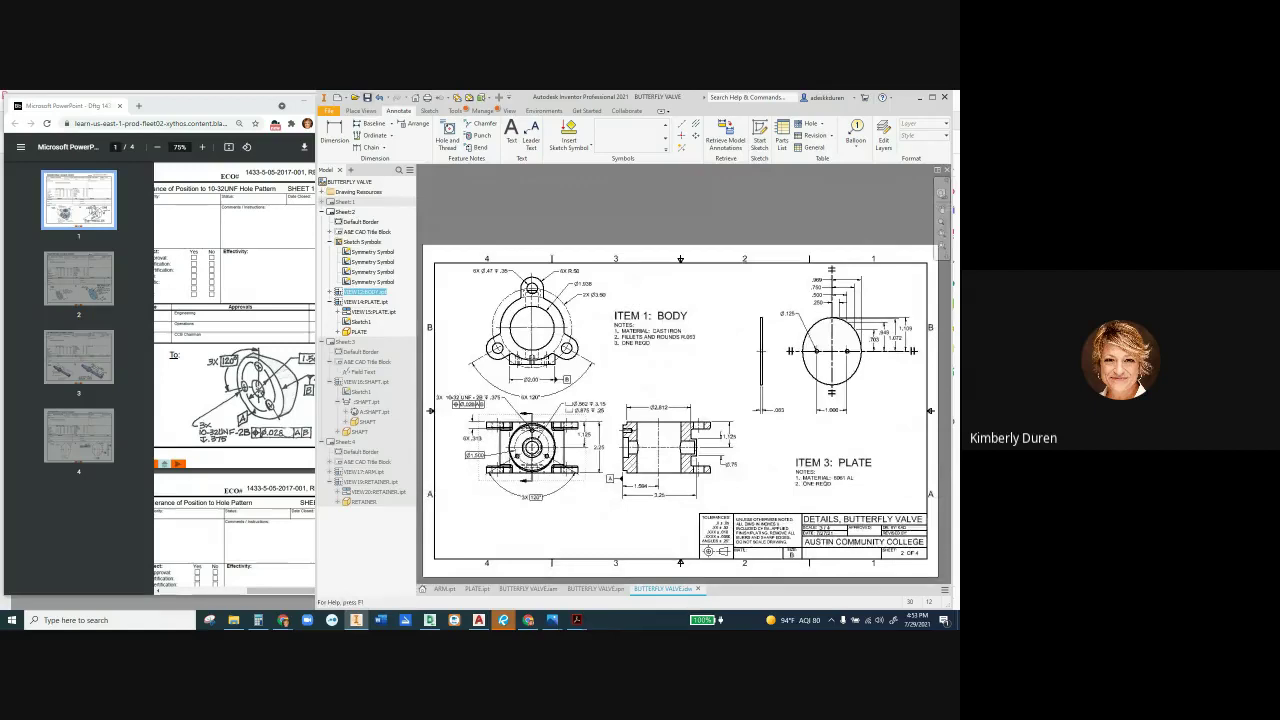
# Switch to the change order in Chrome and review sheet 2 of 4, covering the Butterfly Valve-Retainer hole pattern
pyautogui.hotkey('alt', 'Tab')
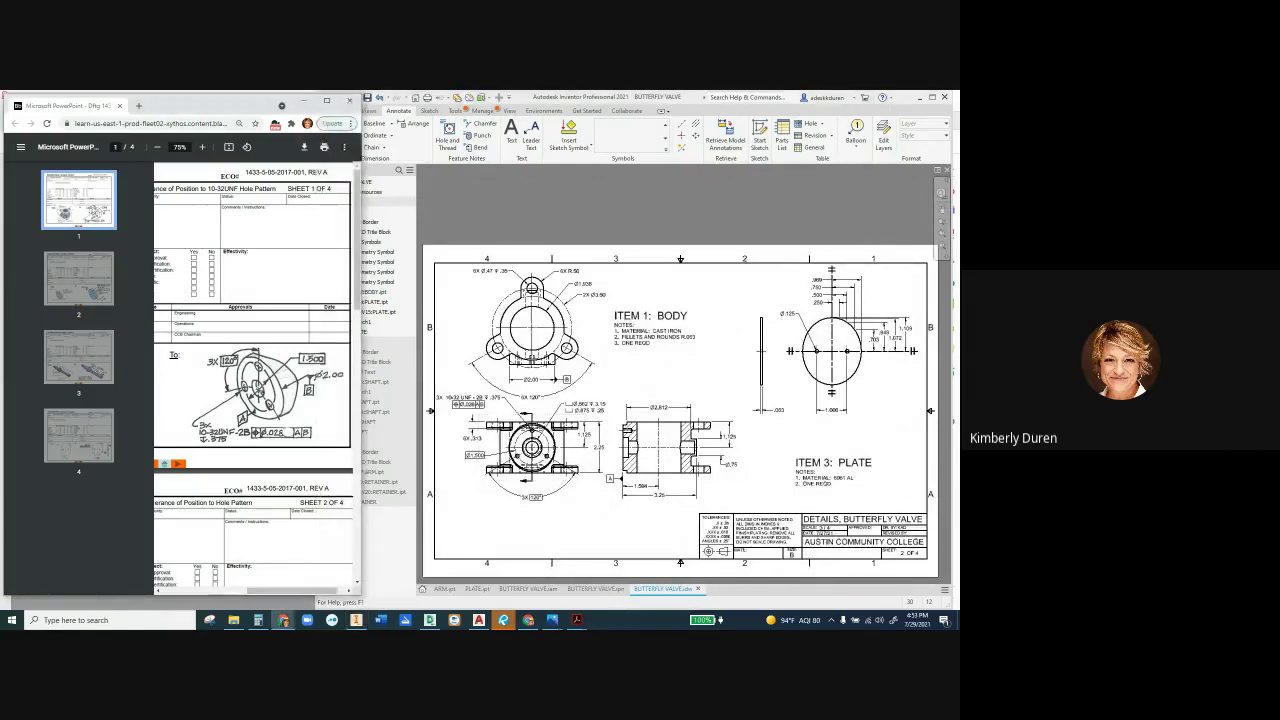
pyautogui.click(326, 100)
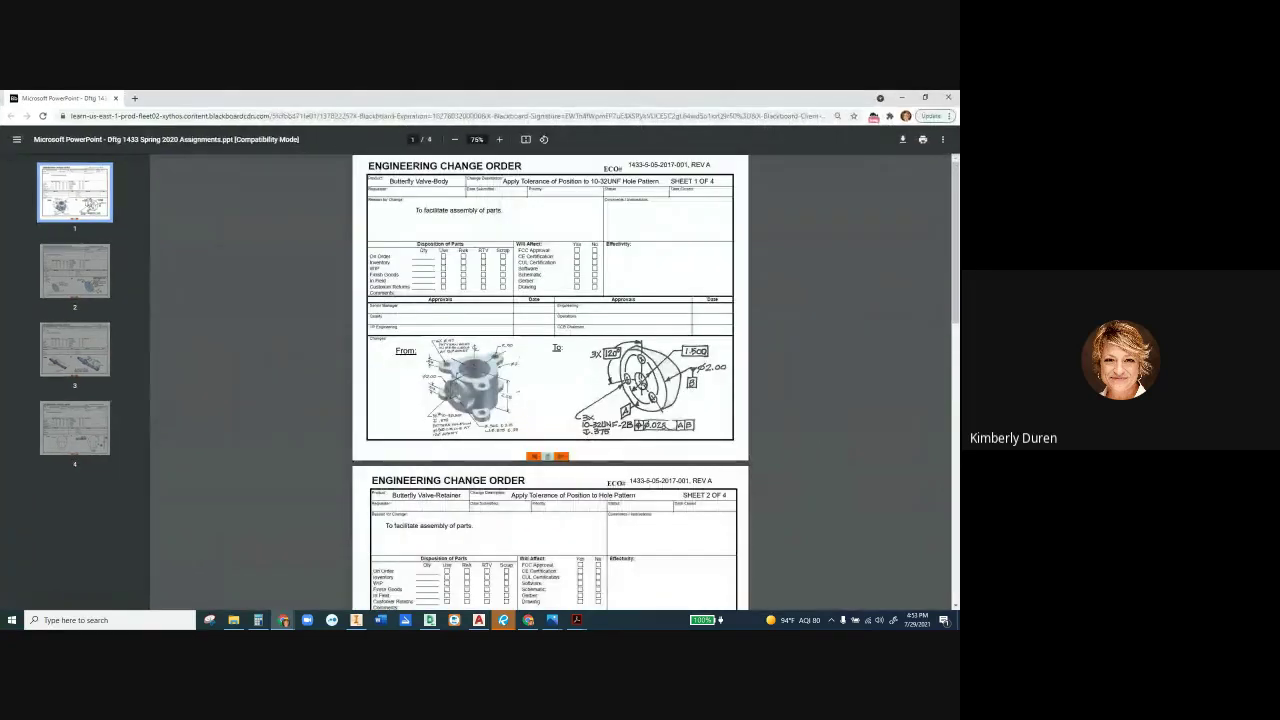
pyautogui.scroll(-1, 550, 380)
pyautogui.scroll(-3, 550, 380)
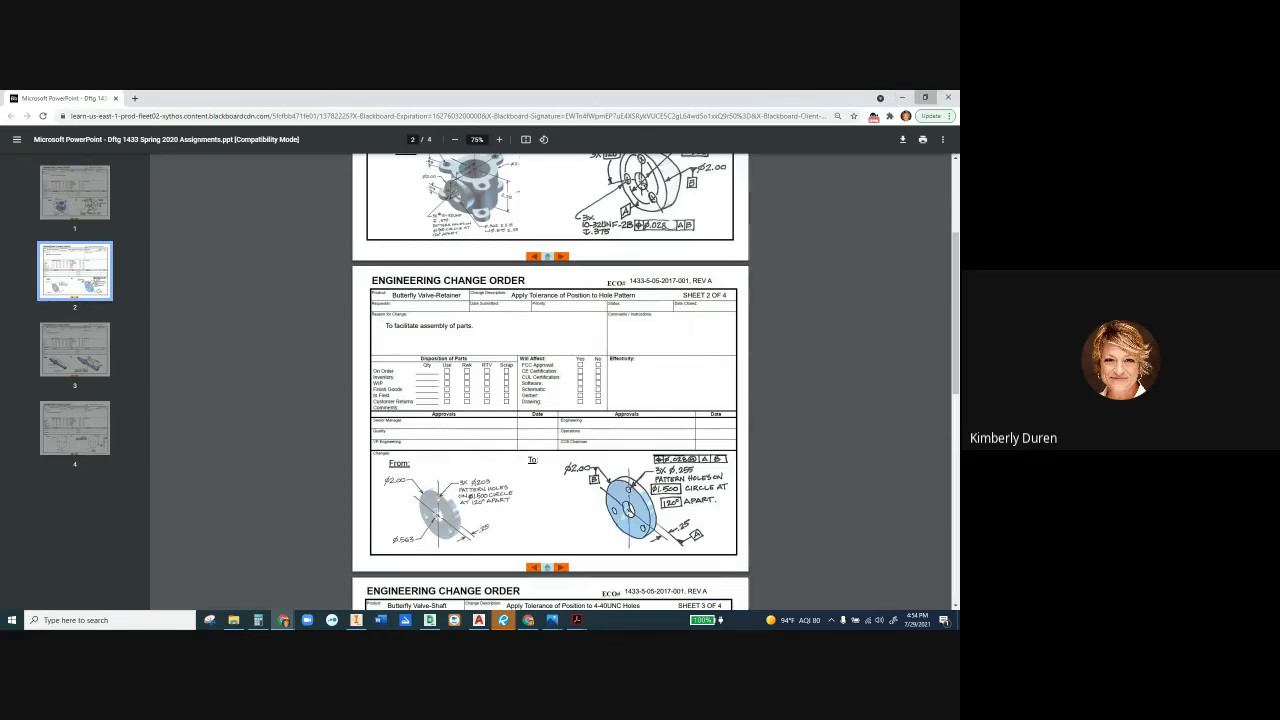
pyautogui.click(925, 97)
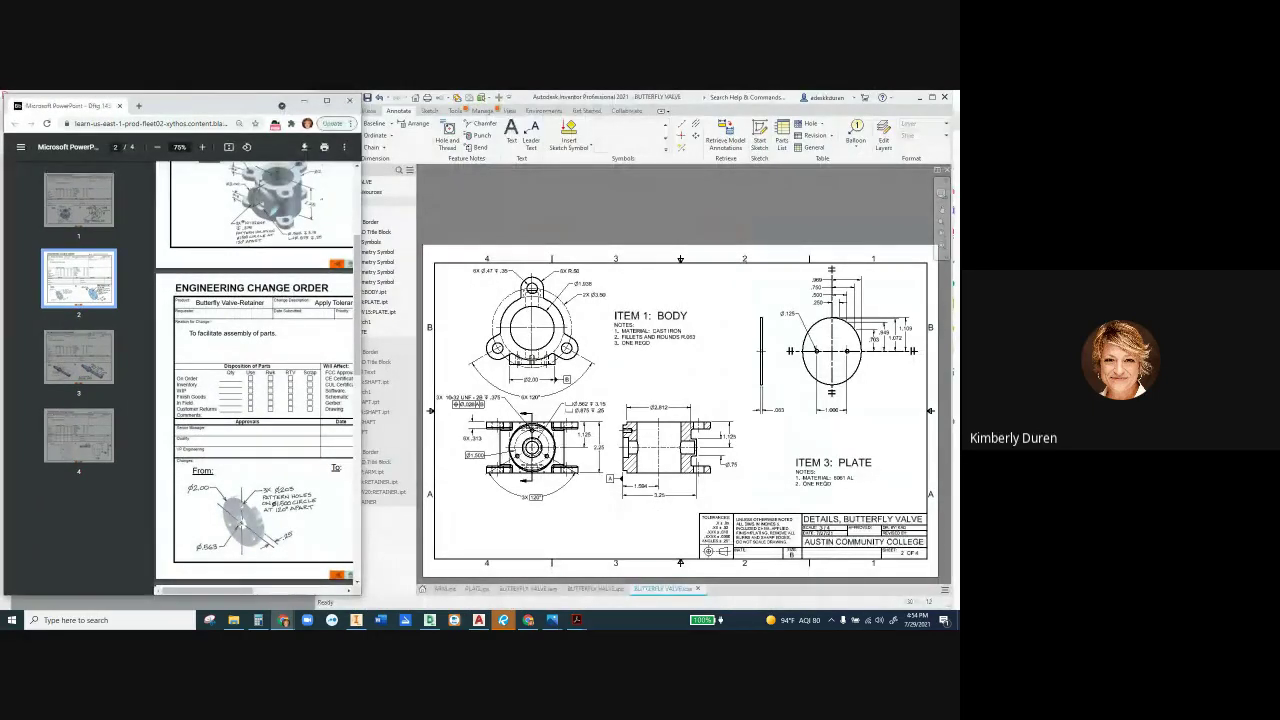
# Return to the Inventor drawing and activate Sheet:4, which contains the retainer views
pyautogui.click(390, 441)
pyautogui.click(345, 441)
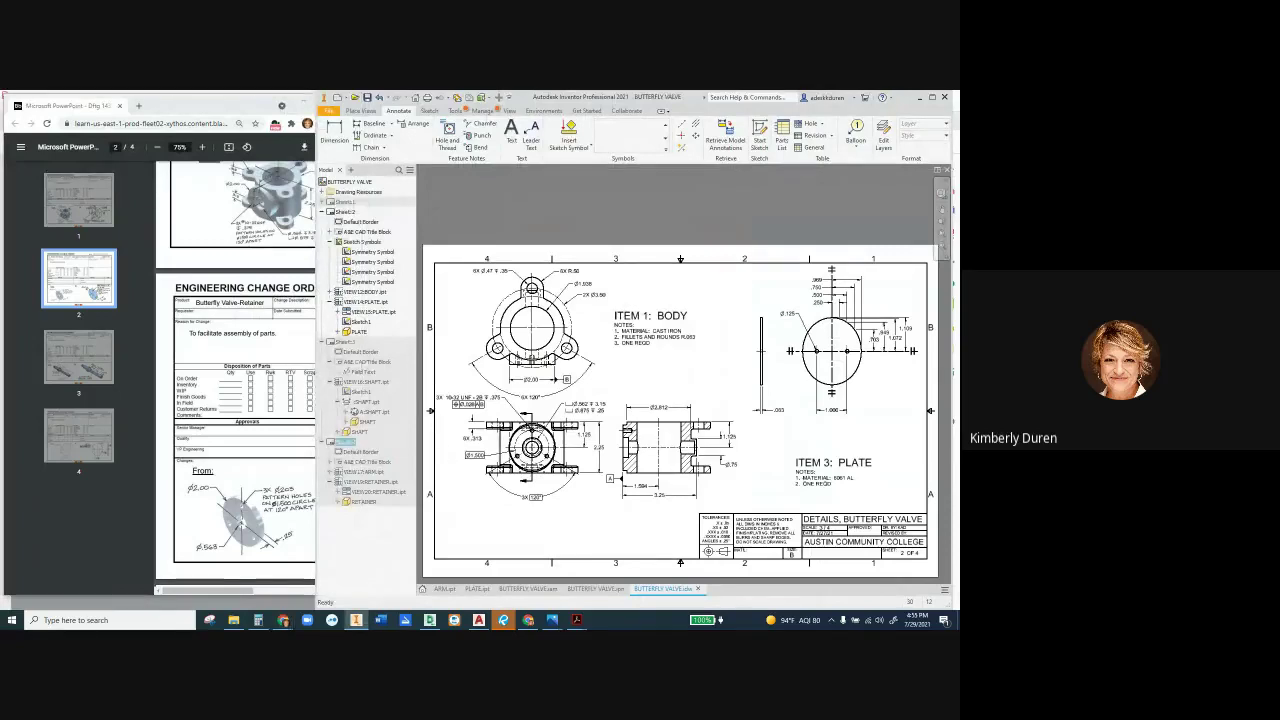
pyautogui.doubleClick(342, 441)
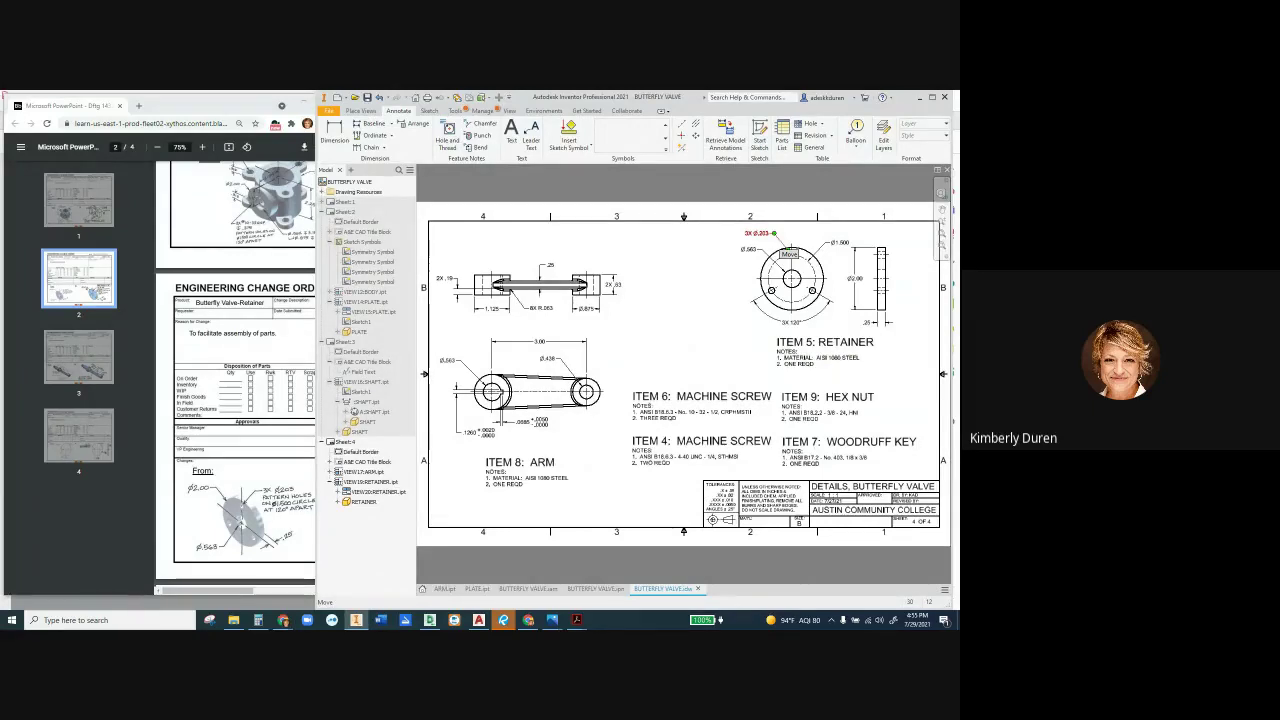
# Edit the model dimension of the retainer's three pattern holes, setting the hole diameter to .255
pyautogui.click(784, 248)
pyautogui.rightClick(784, 250)
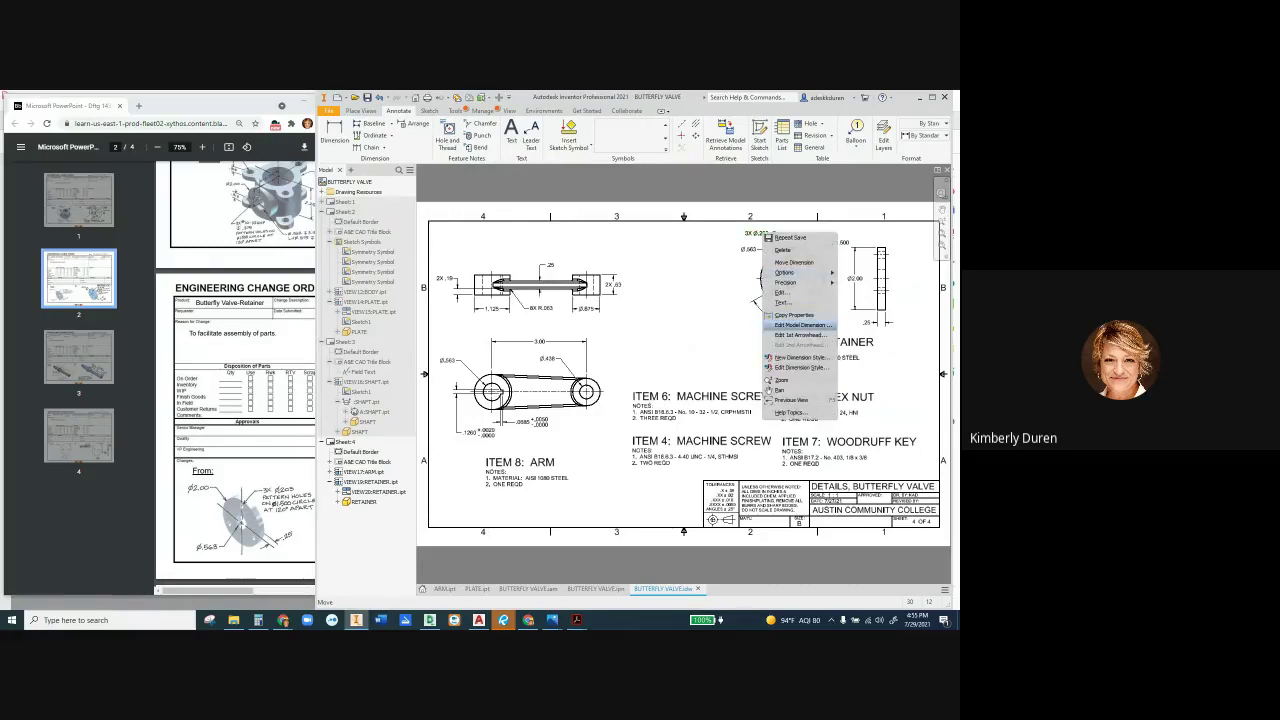
pyautogui.click(802, 325)
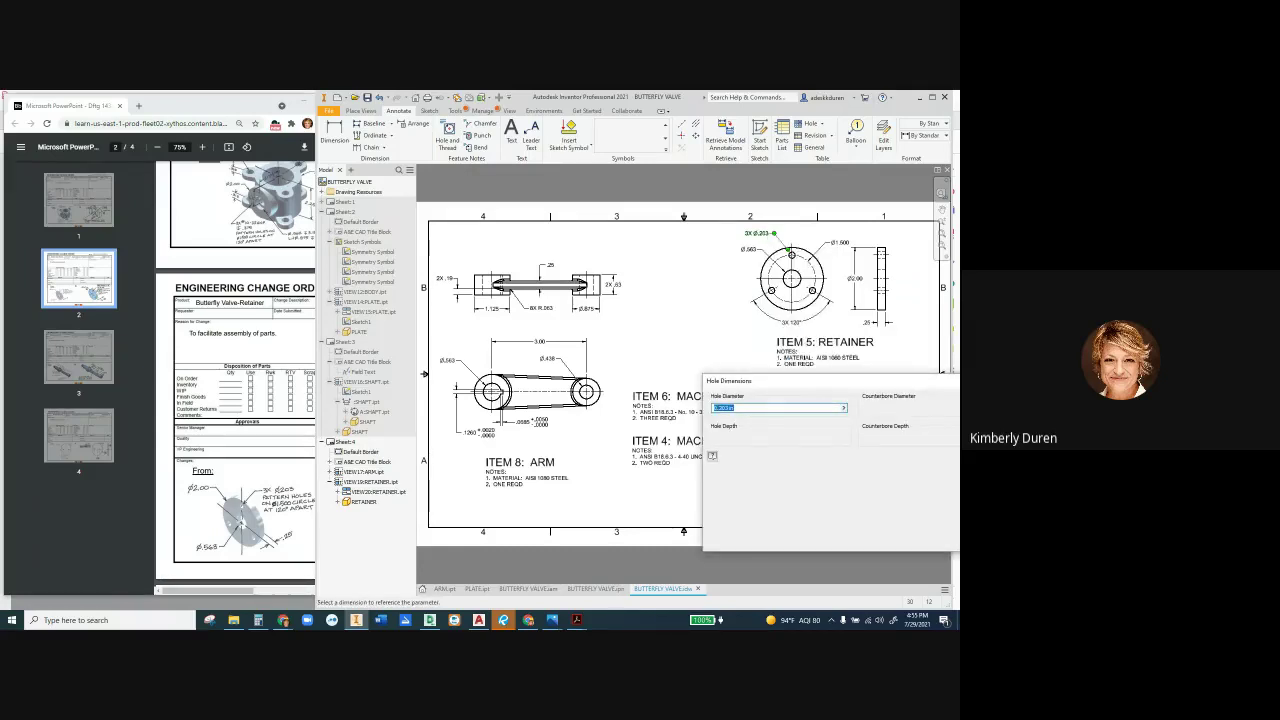
pyautogui.click(733, 408)
pyautogui.press('BackSpace')
pyautogui.press('BackSpace')
pyautogui.press('BackSpace')
pyautogui.press('BackSpace')
pyautogui.press('BackSpace')
pyautogui.press('Return')
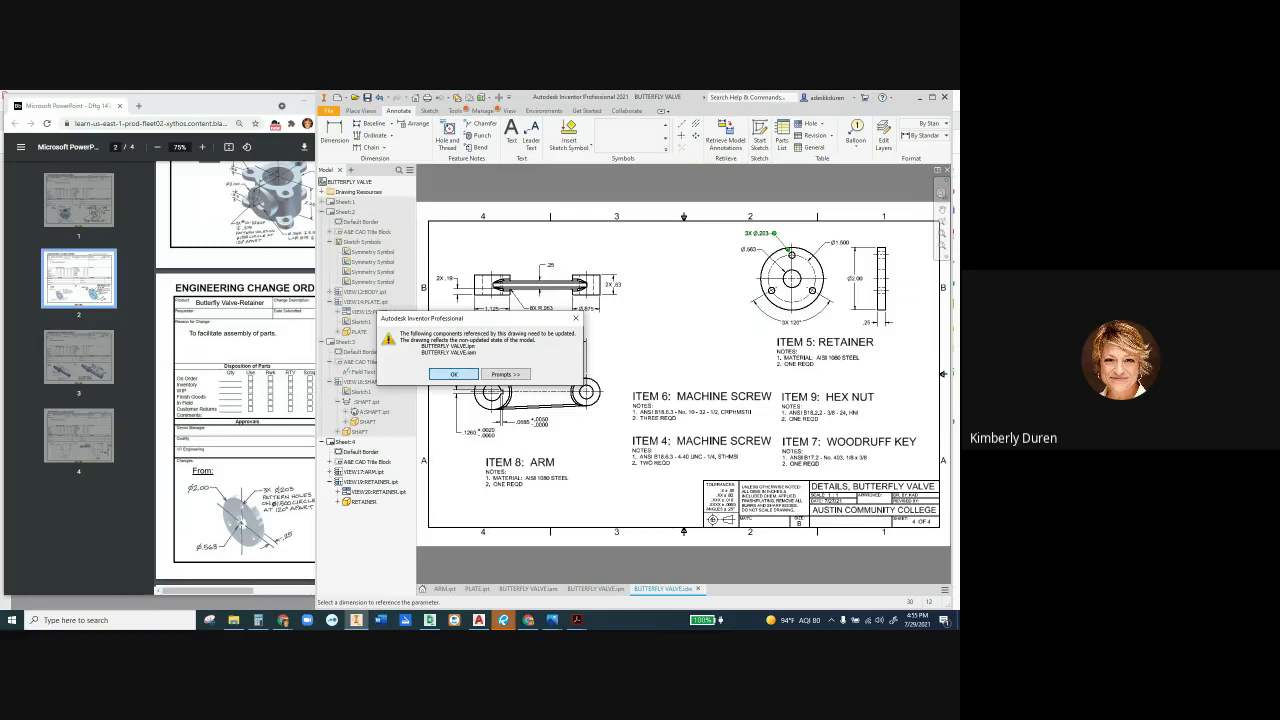
pyautogui.press('Return')
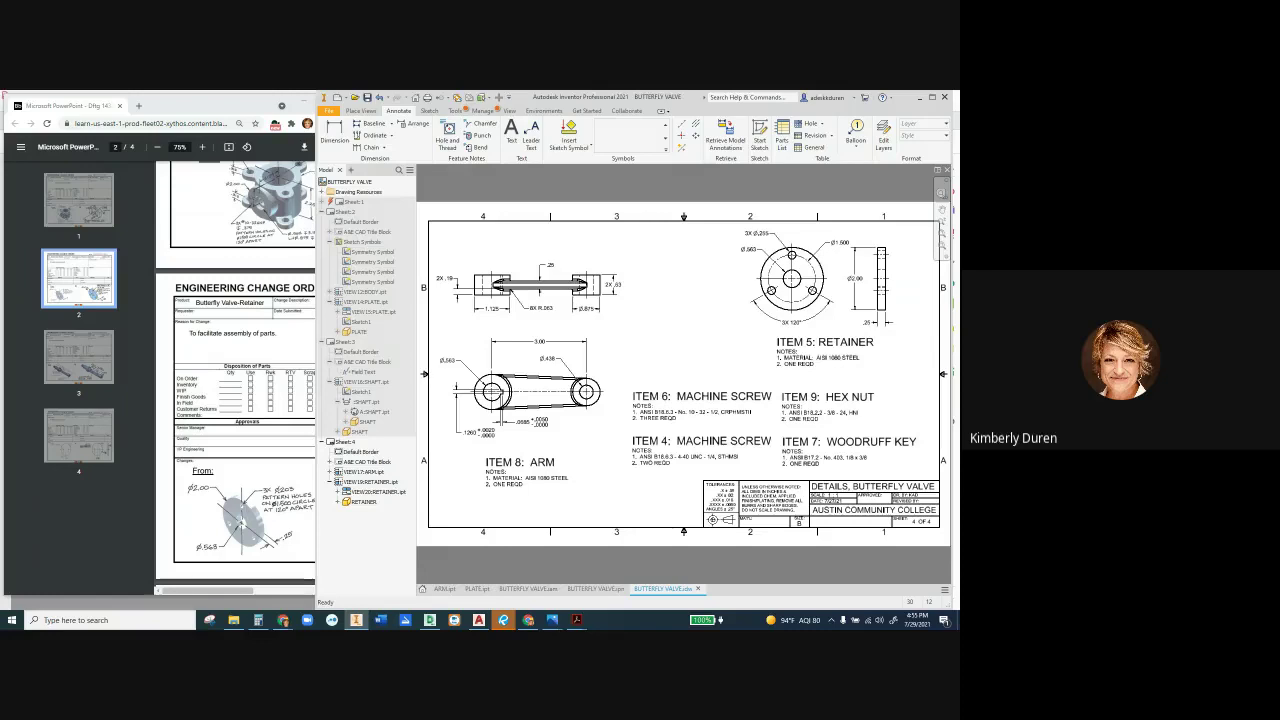
# Consult the revised retainer sketch in the change order, and set the retainer's Ø1.500 and 3X 120° dimensions to the Basic tolerance method
pyautogui.hotkey('alt', 'Tab')
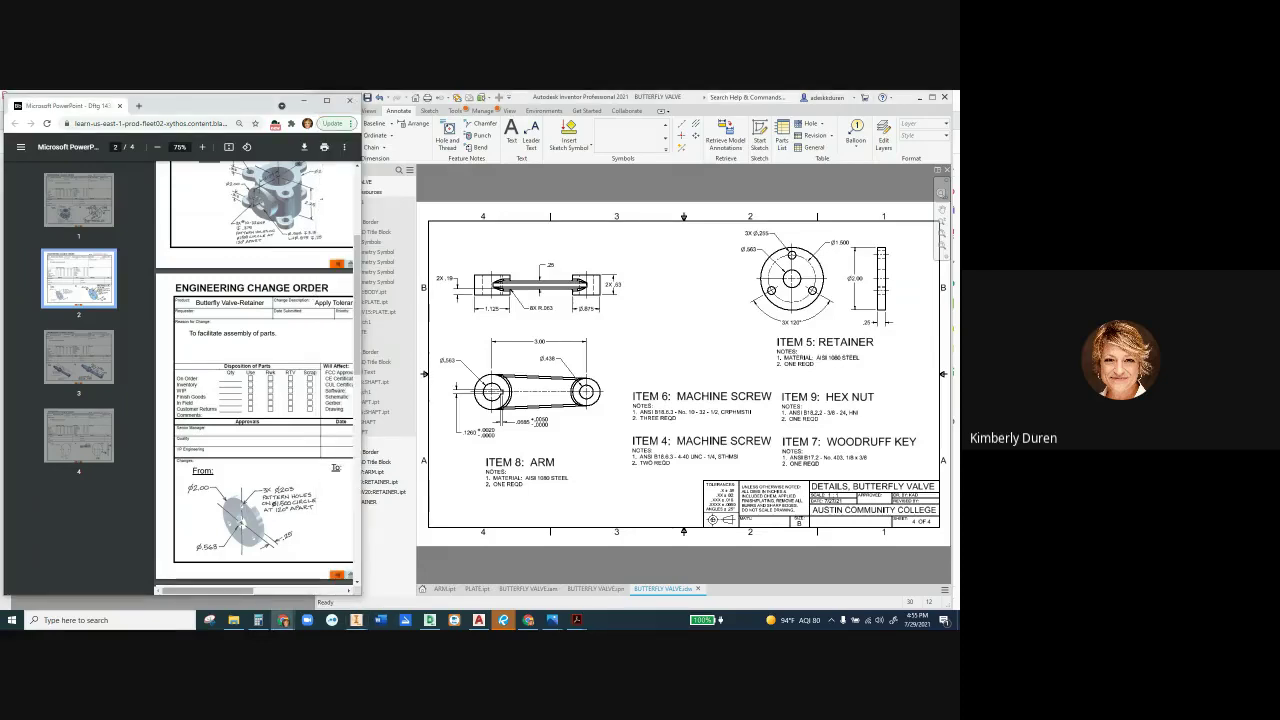
pyautogui.moveTo(207, 590); pyautogui.dragTo(301, 590)
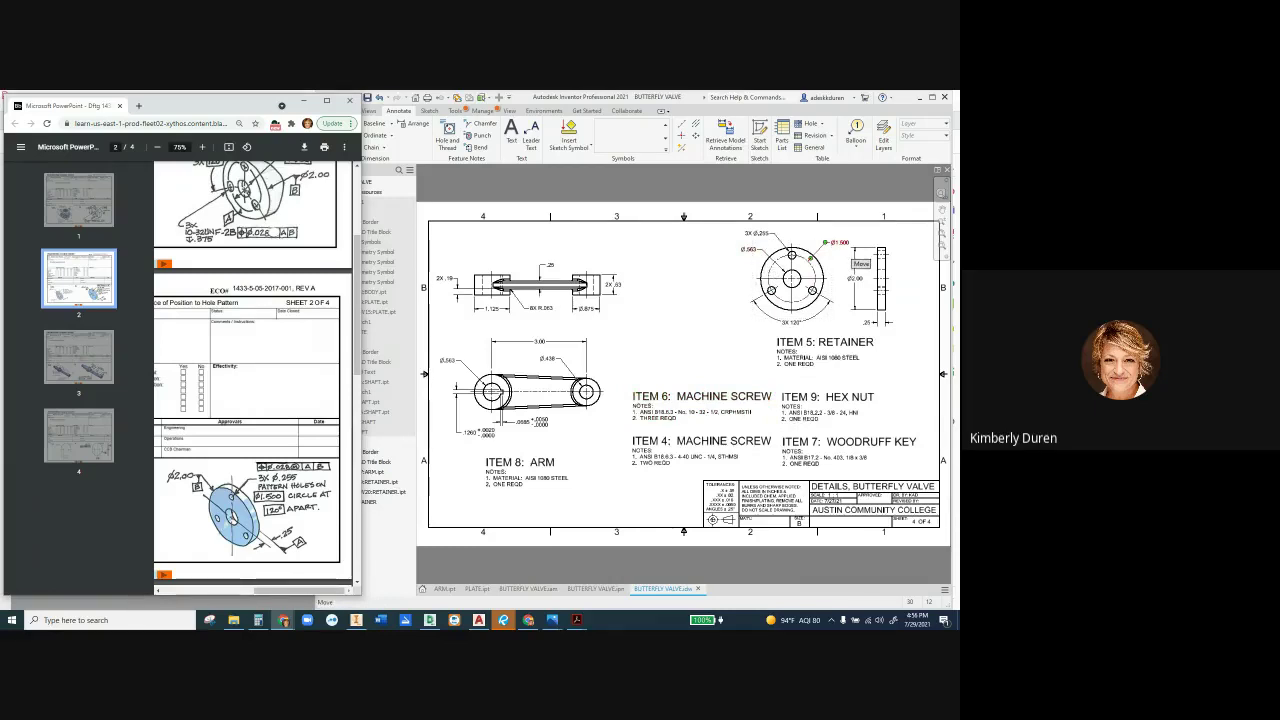
pyautogui.doubleClick(842, 244)
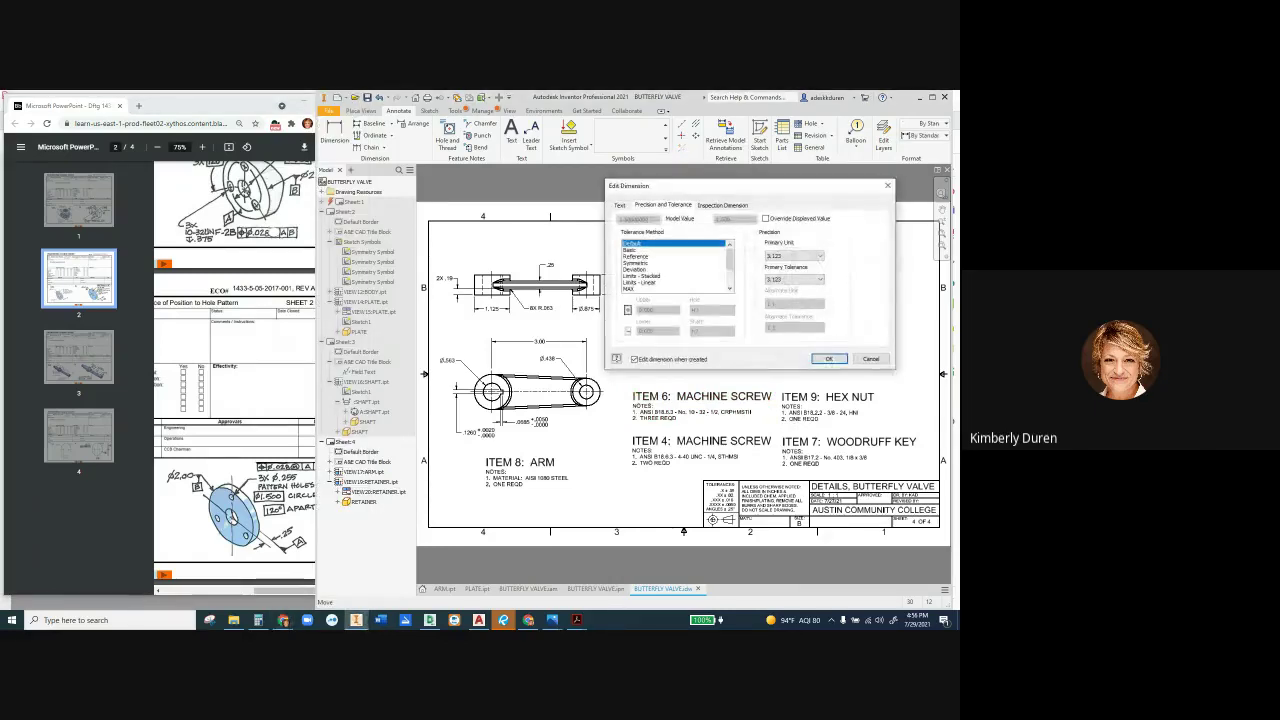
pyautogui.click(630, 250)
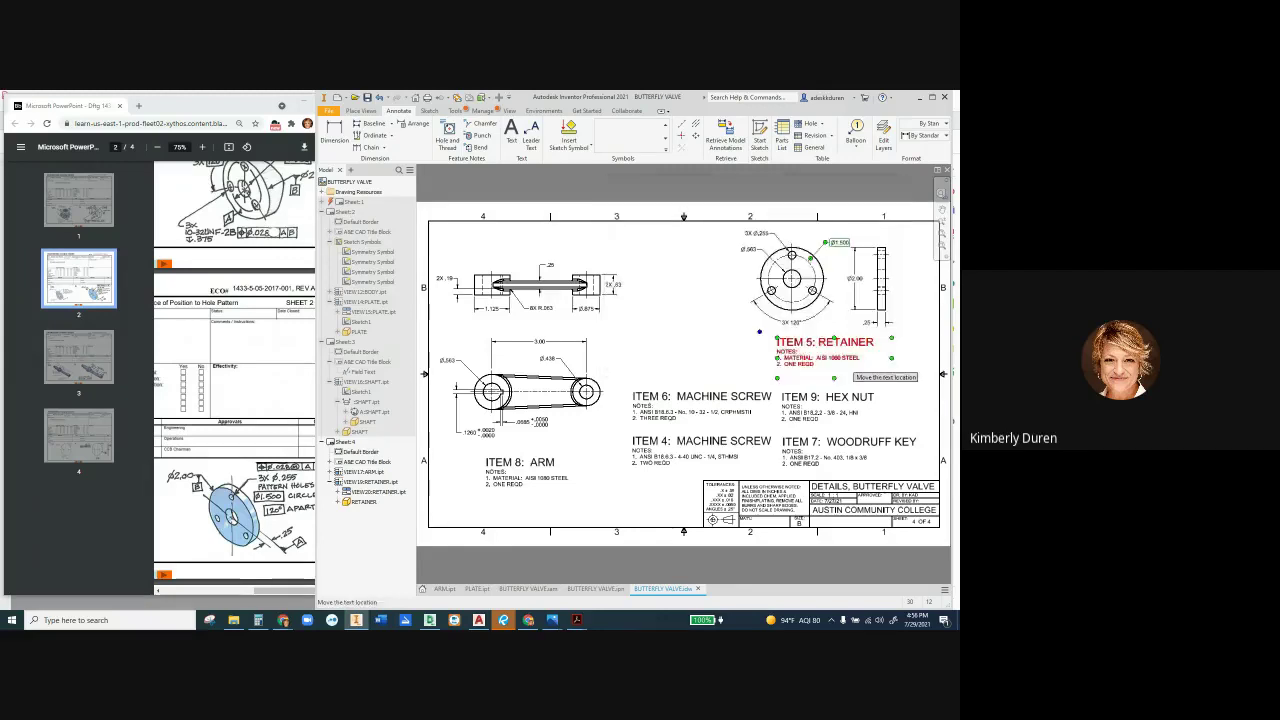
pyautogui.click(828, 358)
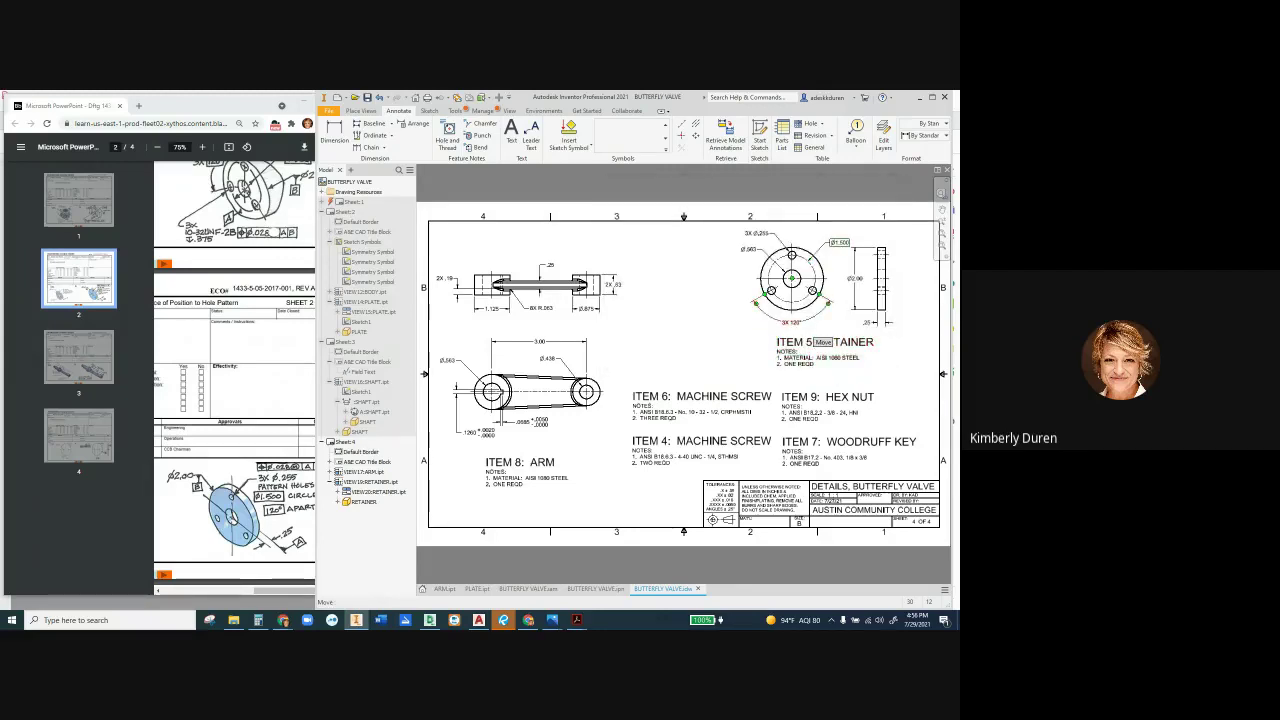
pyautogui.doubleClick(792, 322)
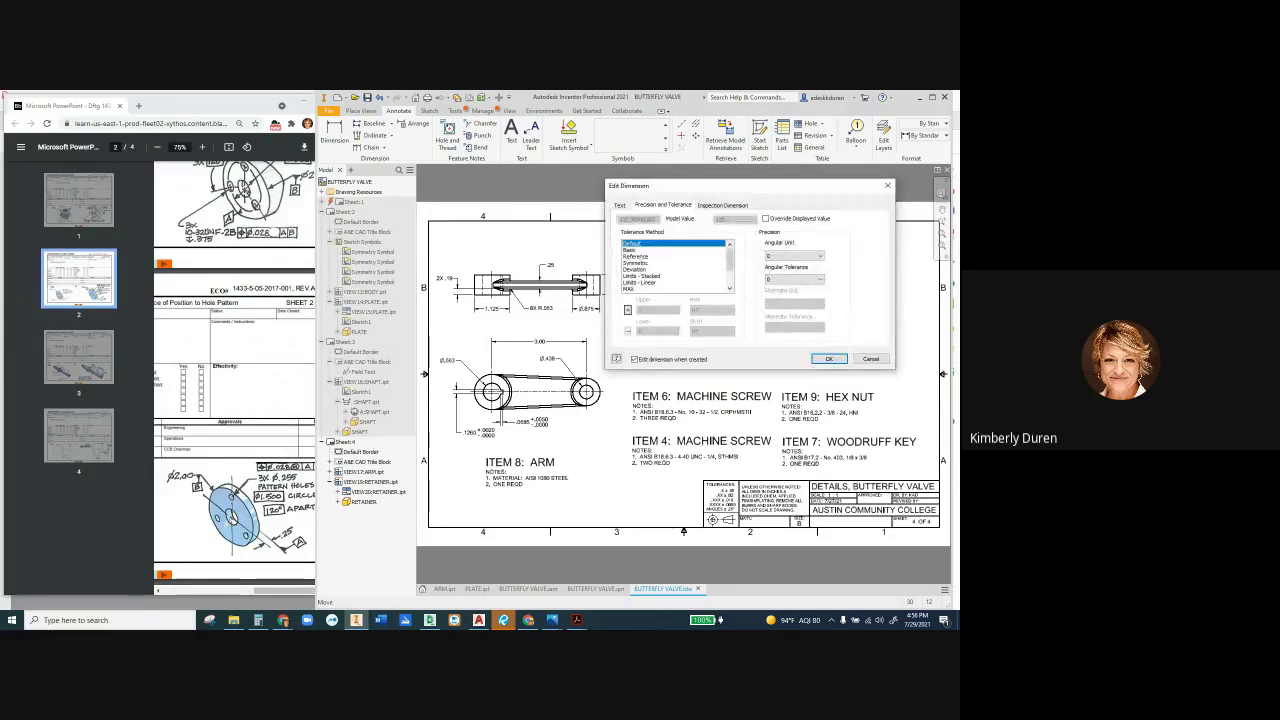
pyautogui.click(640, 249)
pyautogui.click(828, 358)
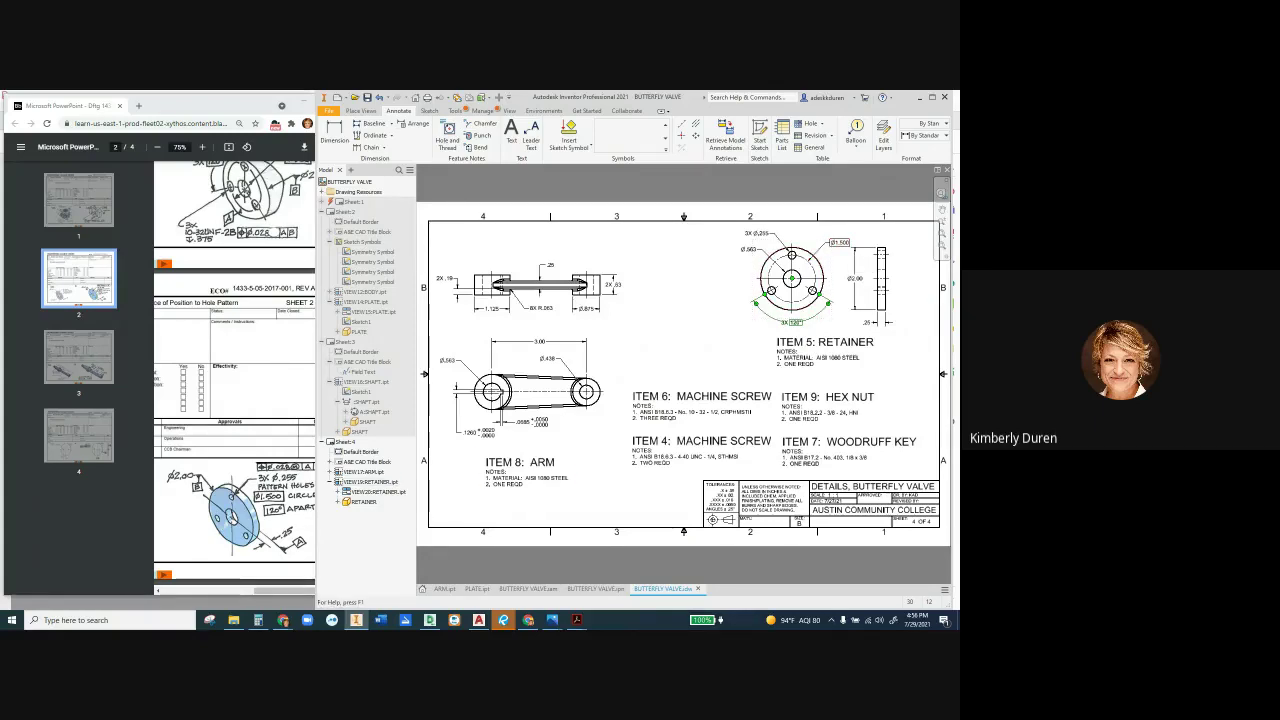
# Add datum identifier A to the right face of the retainer's side view
pyautogui.click(665, 148)
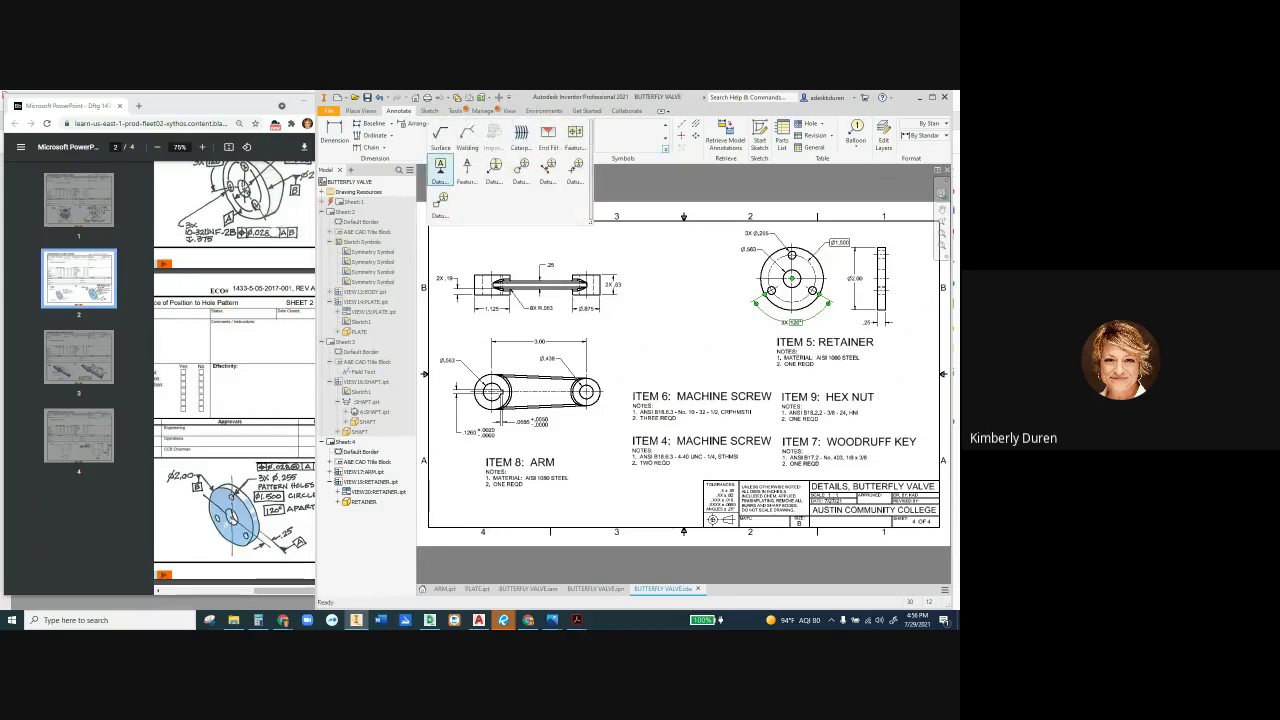
pyautogui.click(440, 166)
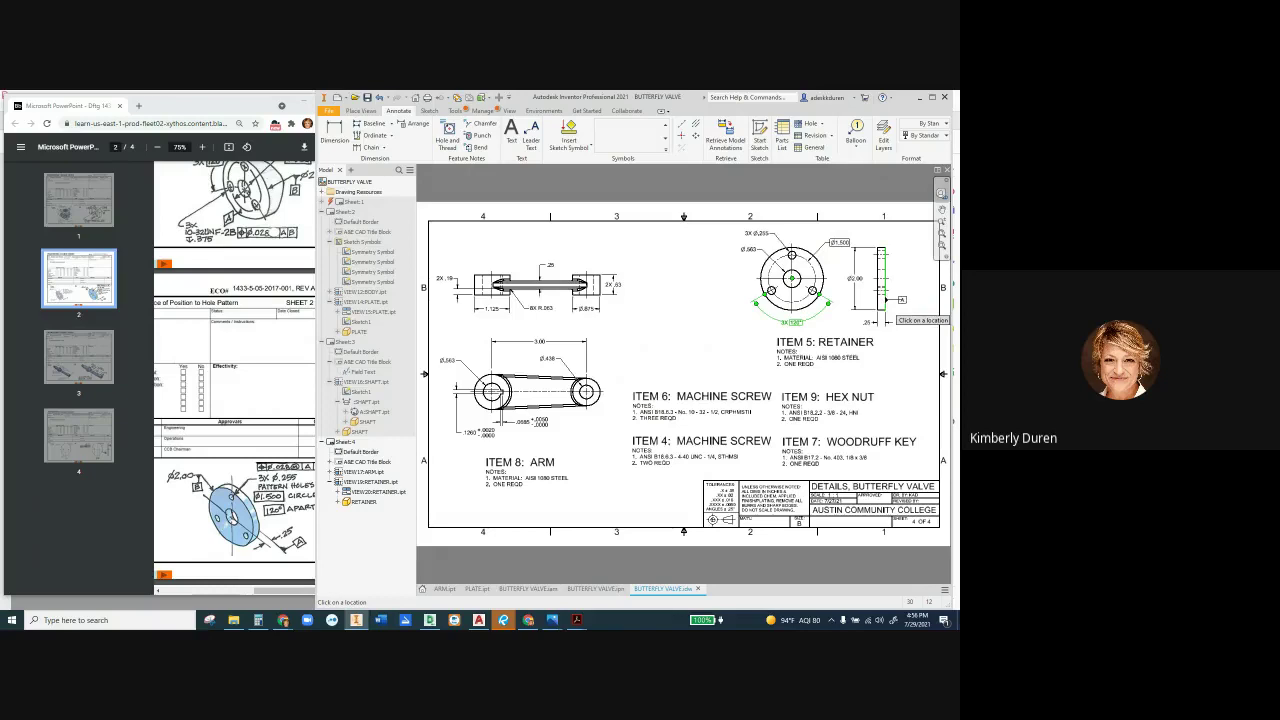
pyautogui.click(893, 313)
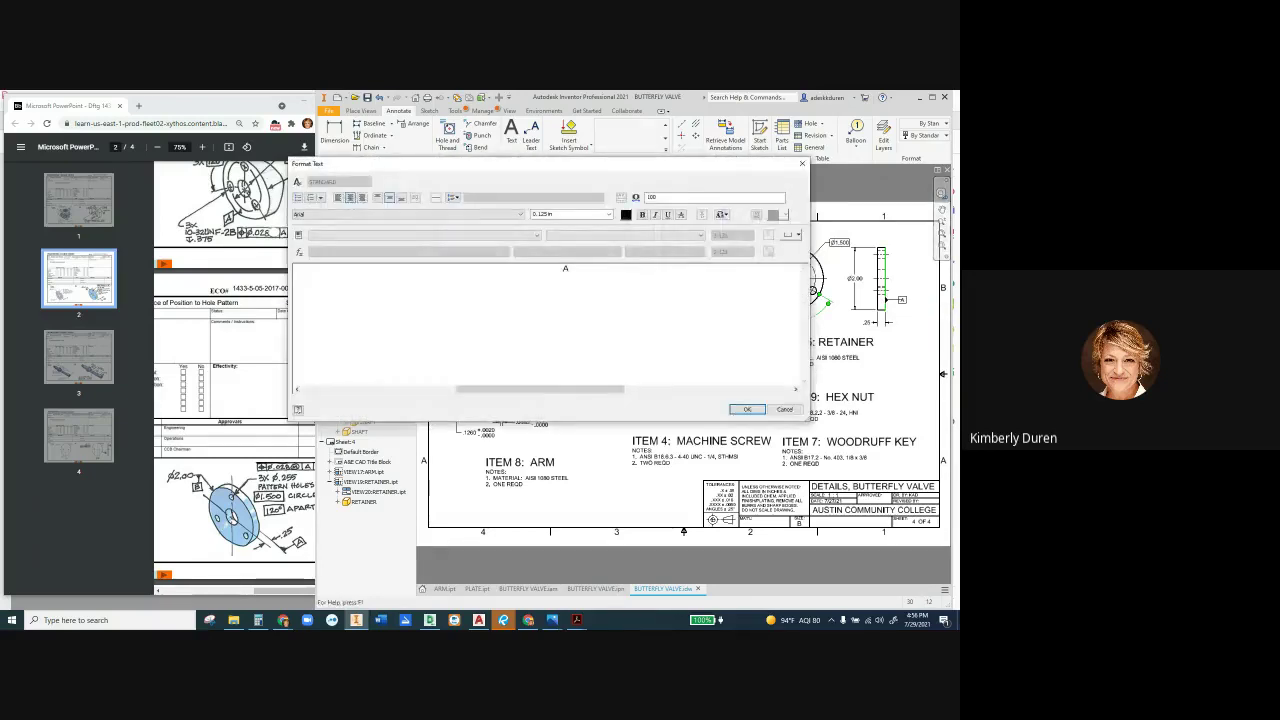
pyautogui.click(747, 409)
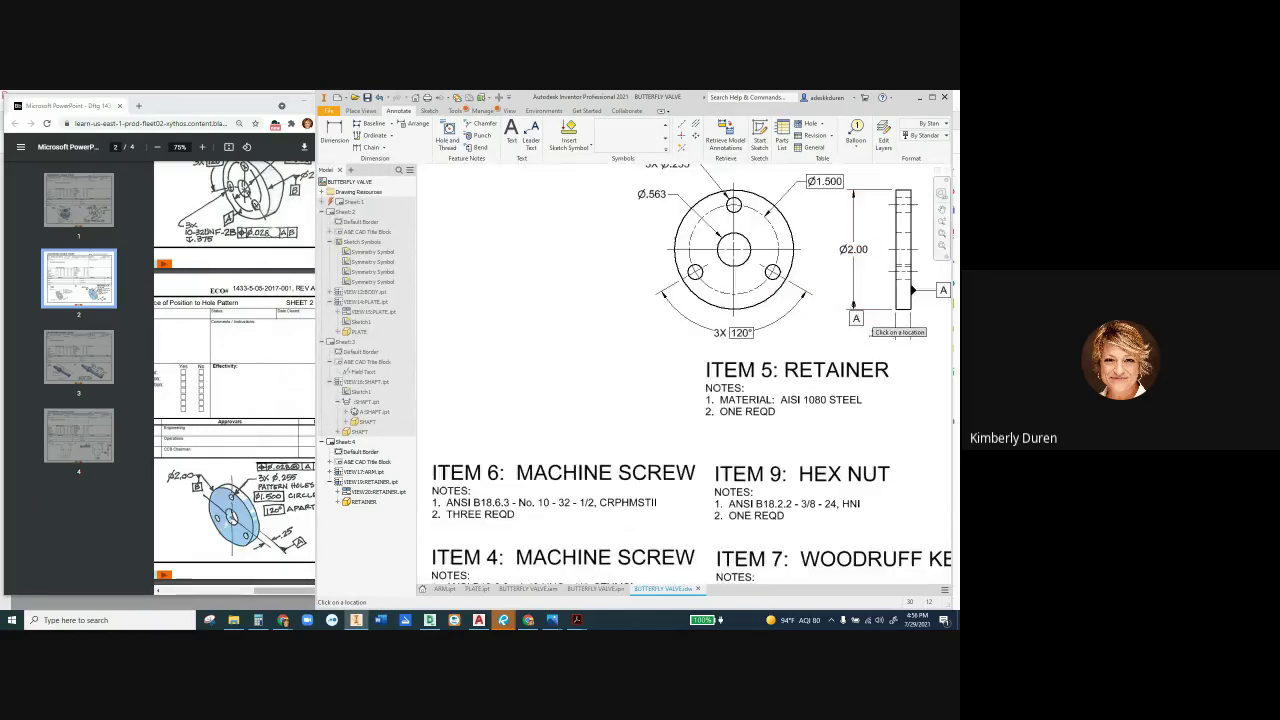
# Attach datum identifier B to the Ø2.00 dimension of the retainer's side view, placing it below the dimension line
pyautogui.scroll(3, 855, 312)
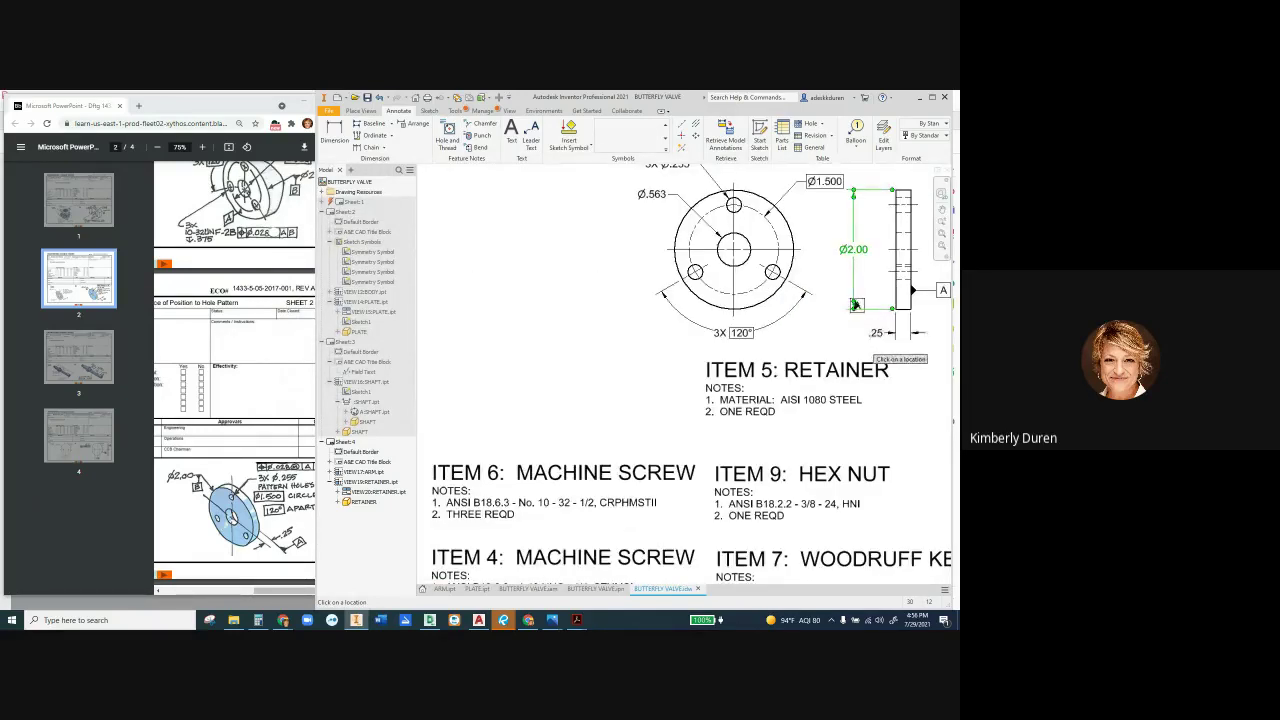
pyautogui.press('Escape')
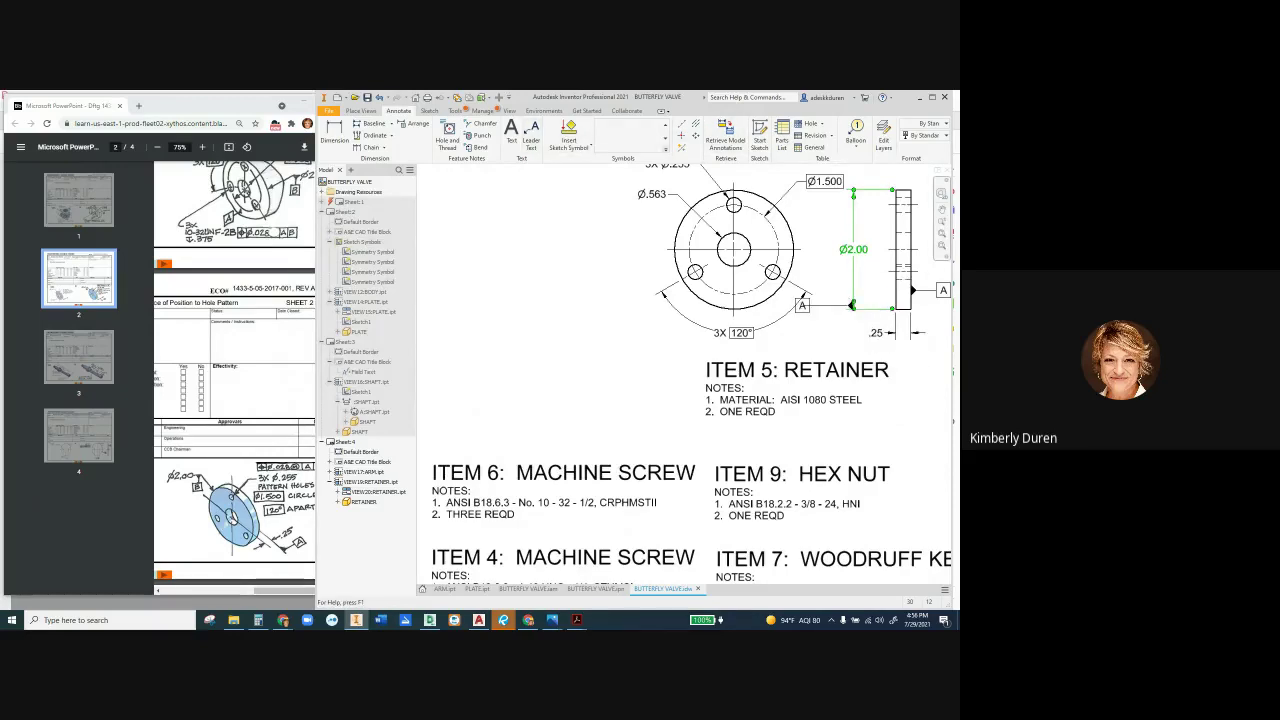
pyautogui.click(665, 149)
pyautogui.click(440, 169)
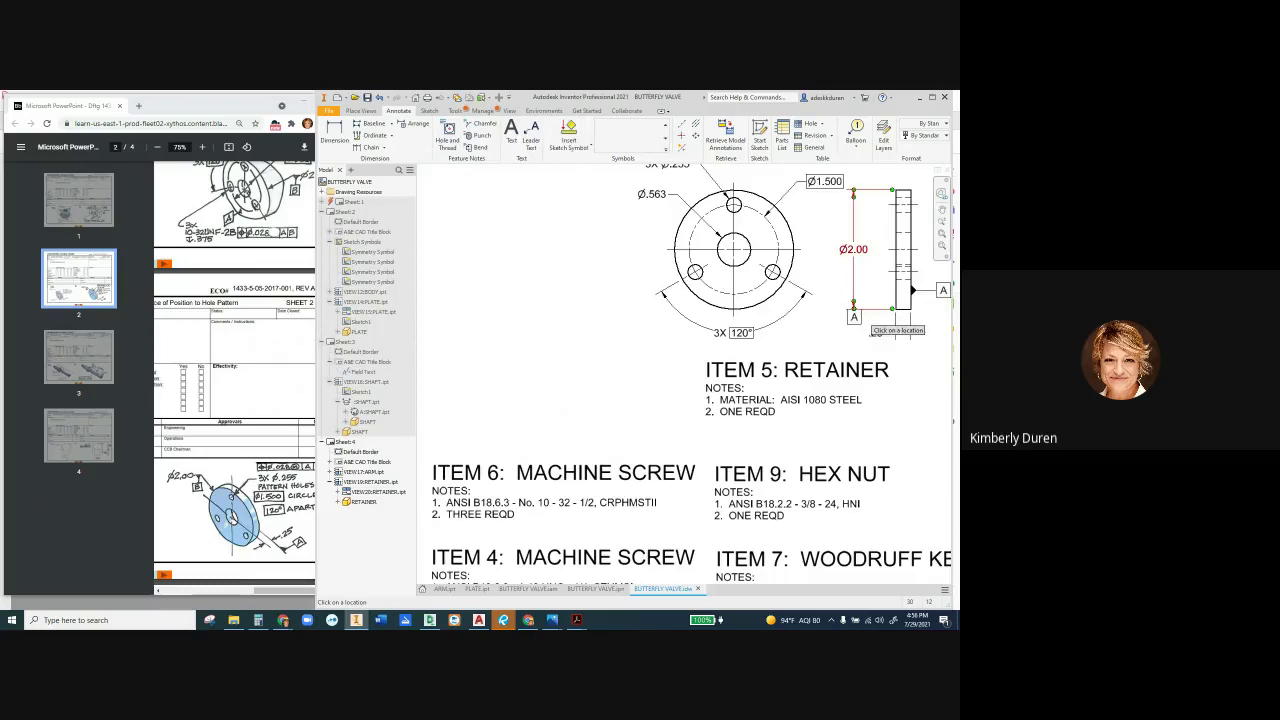
pyautogui.click(855, 306)
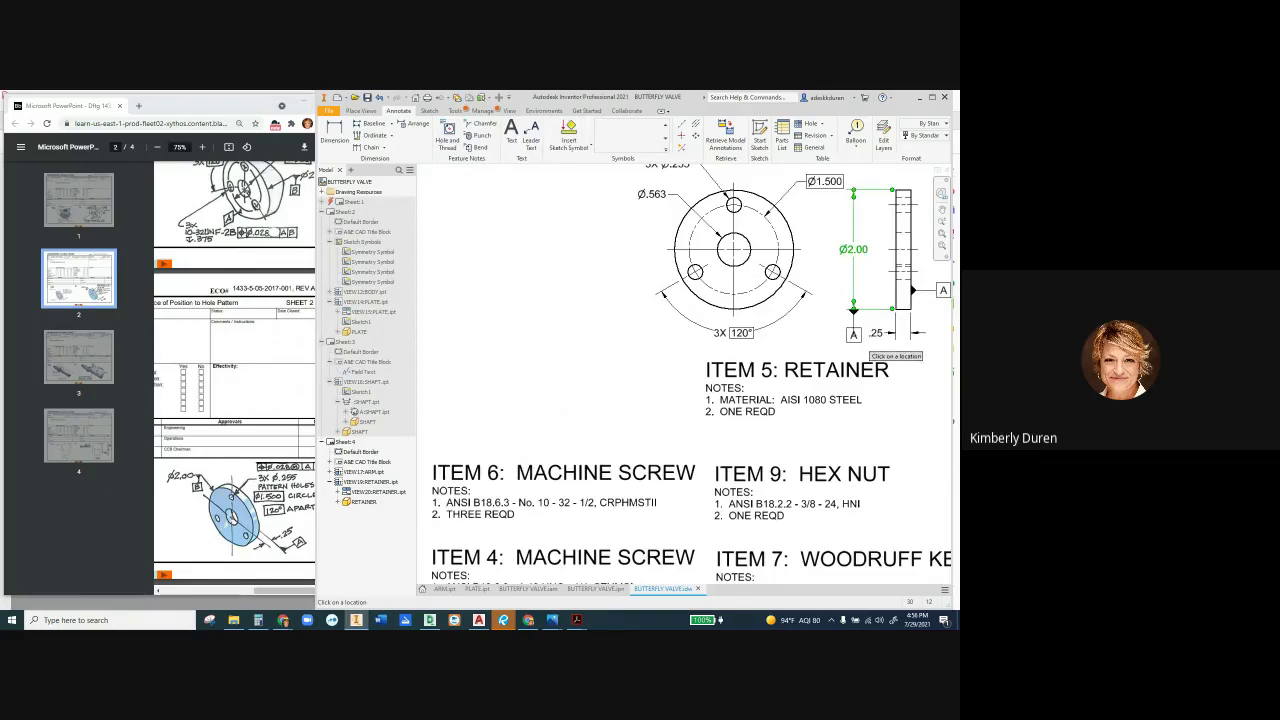
pyautogui.click(858, 340)
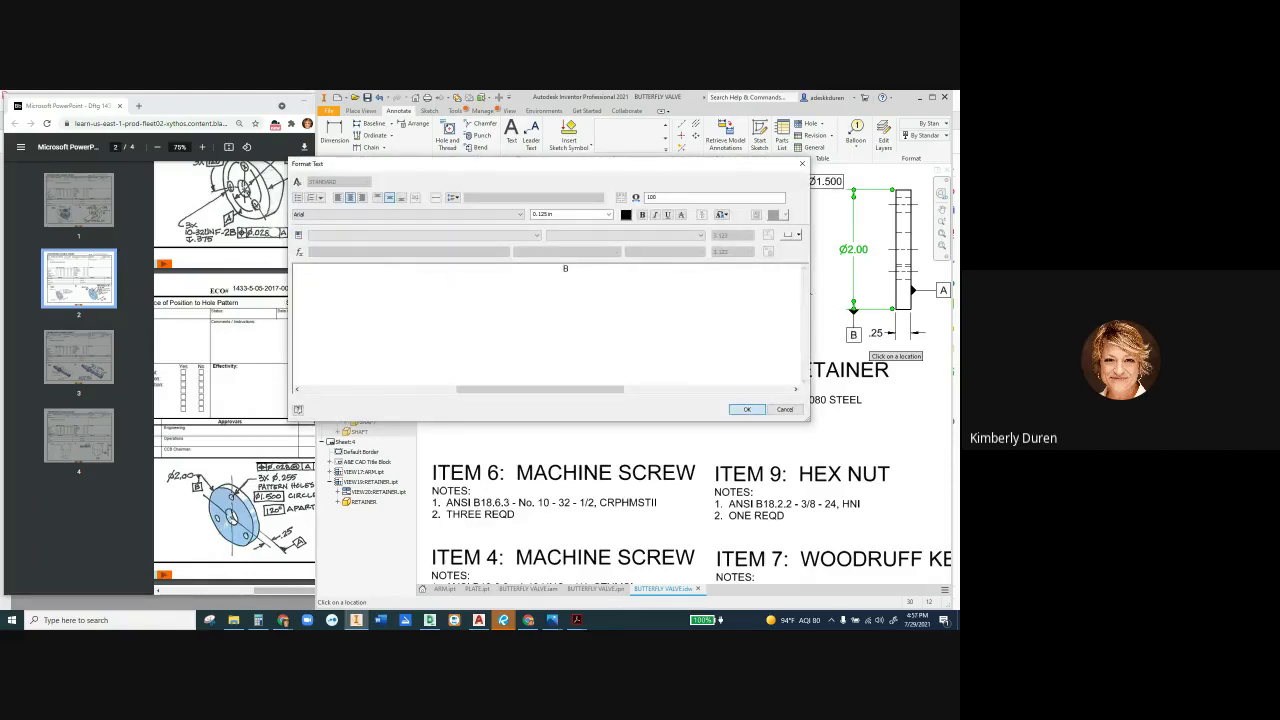
pyautogui.click(746, 409)
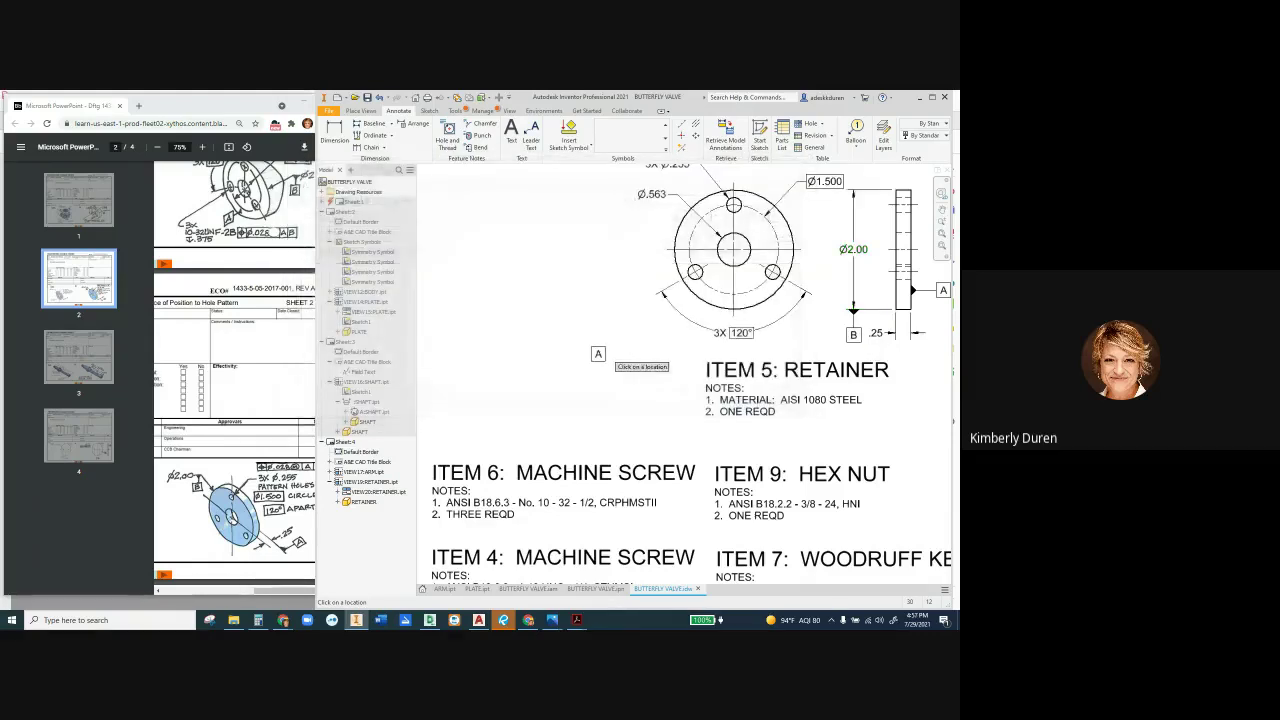
pyautogui.scroll(-2, 612, 350)
pyautogui.press('Escape')
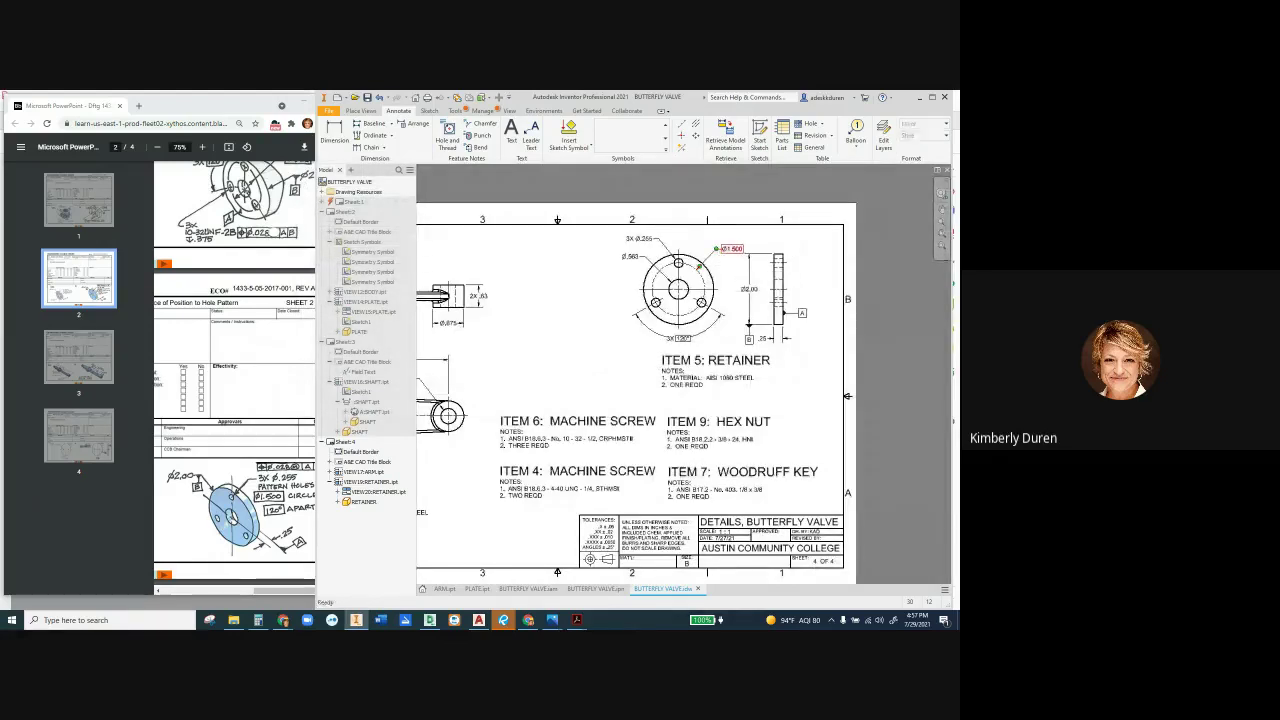
# Move the basic Ø1.500 dimension text slightly higher beside the retainer's front view
pyautogui.moveTo(730, 250); pyautogui.dragTo(728, 240)
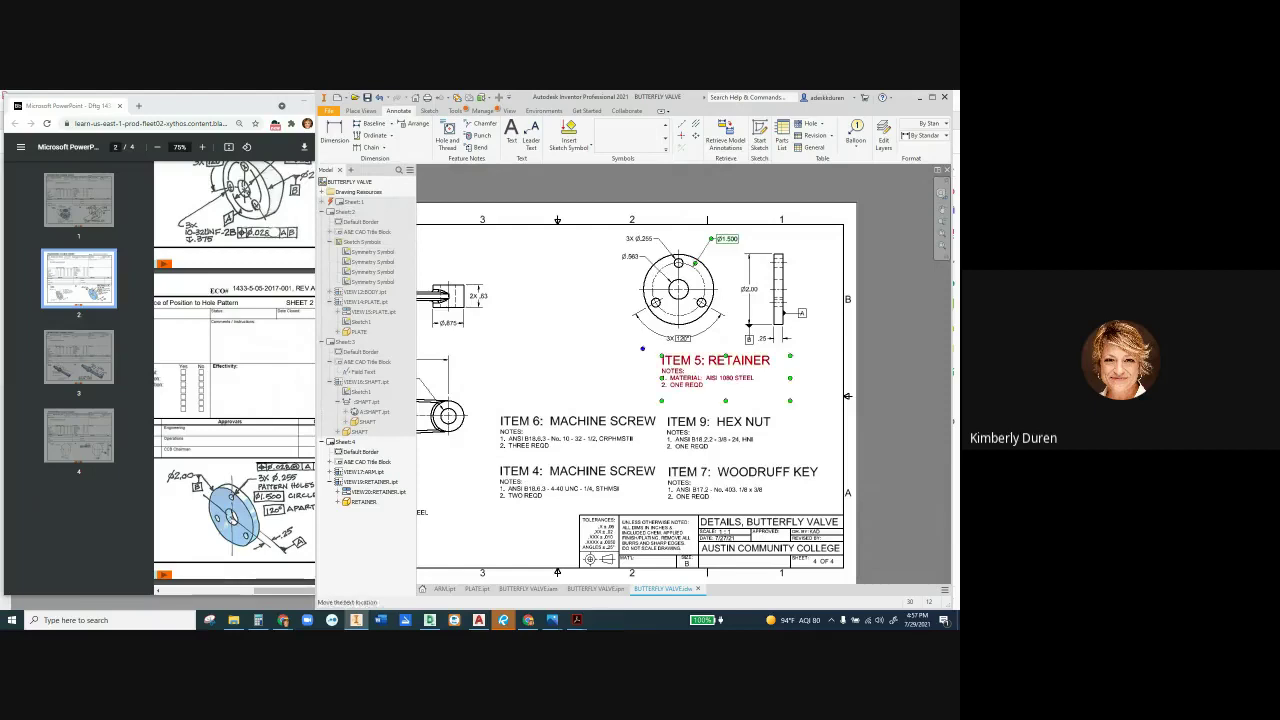
pyautogui.press('Escape')
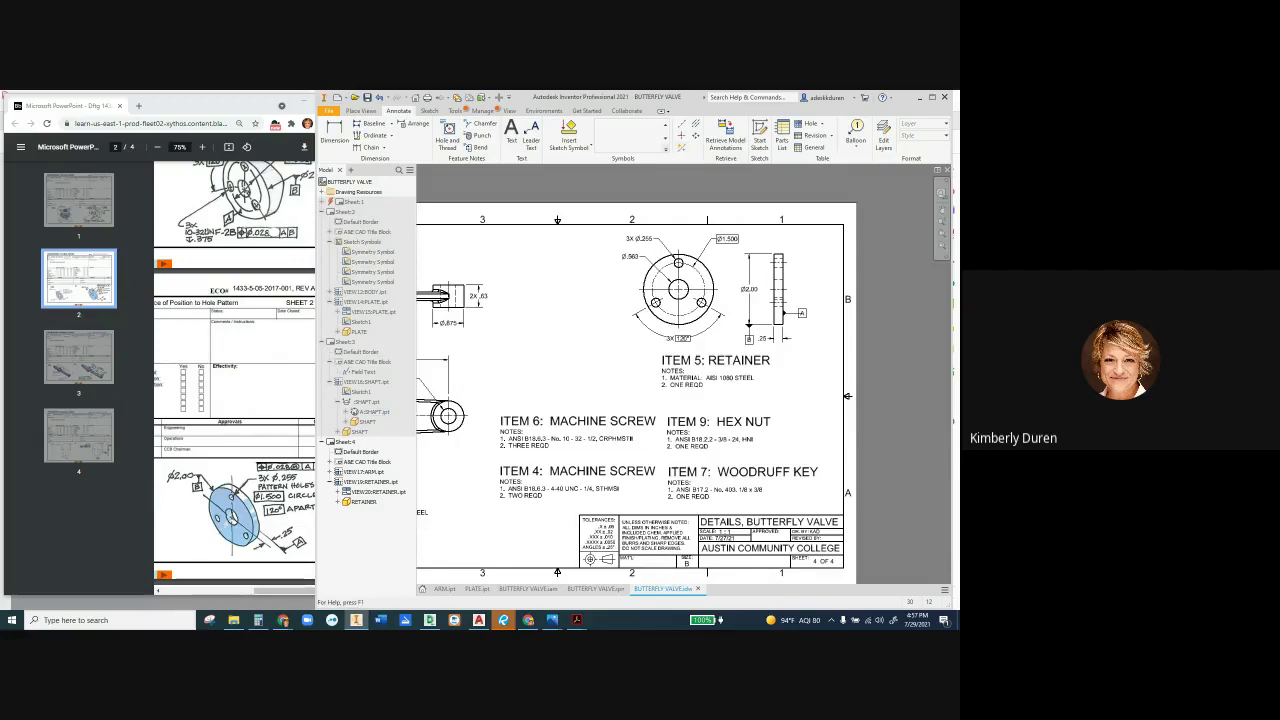
# Place a position feature control frame with tolerance Ø.028 and datums A and B next to the 3X Ø.255 hole note
pyautogui.click(665, 149)
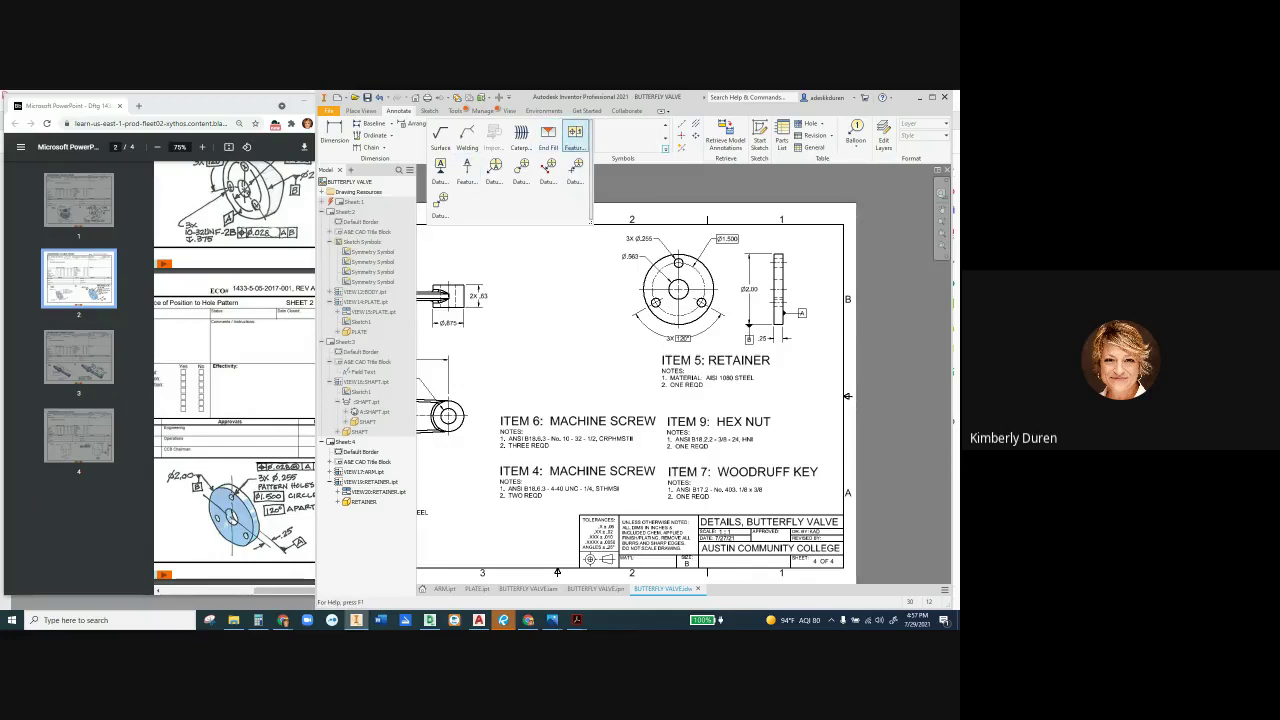
pyautogui.click(575, 131)
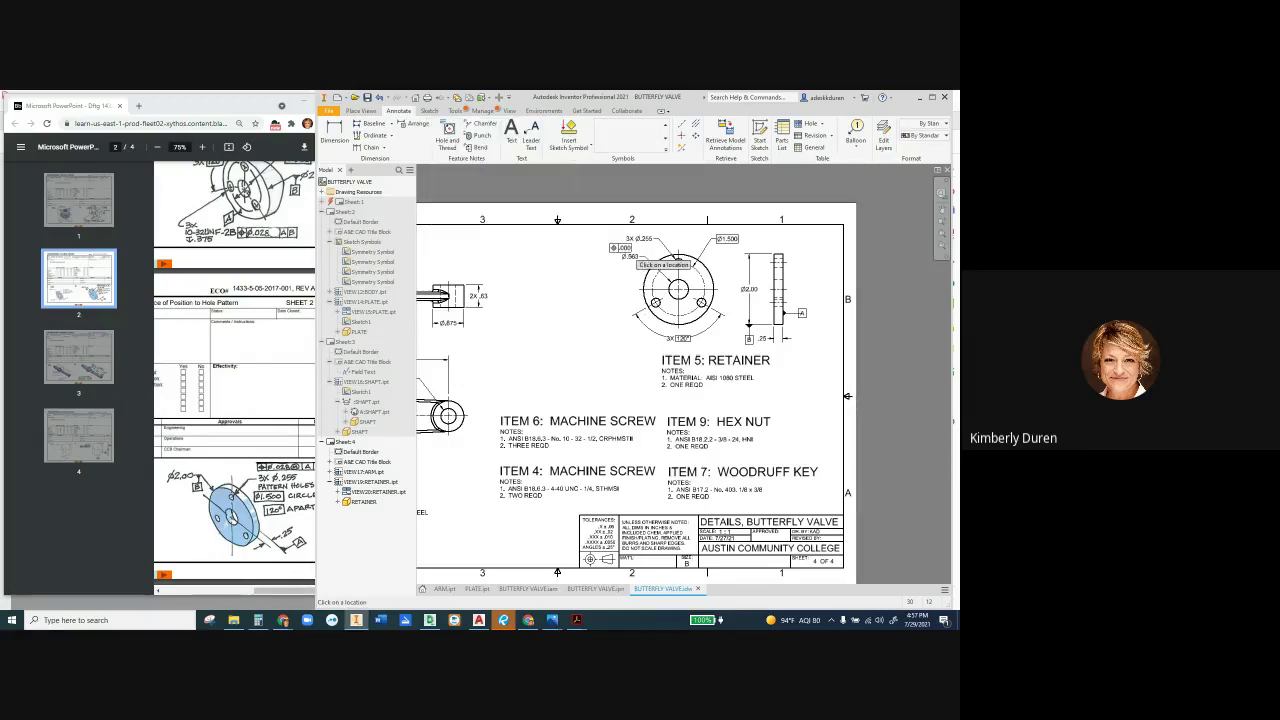
pyautogui.scroll(3, 628, 245)
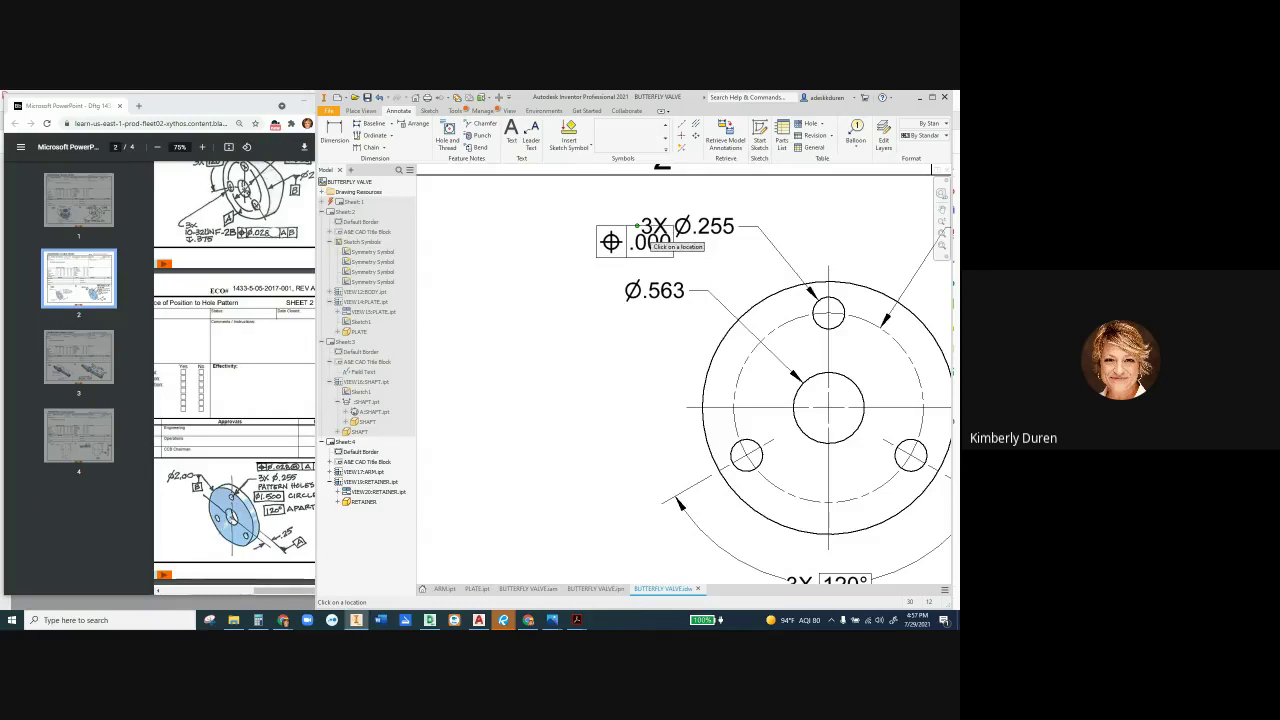
pyautogui.click(637, 228)
pyautogui.rightClick(592, 250)
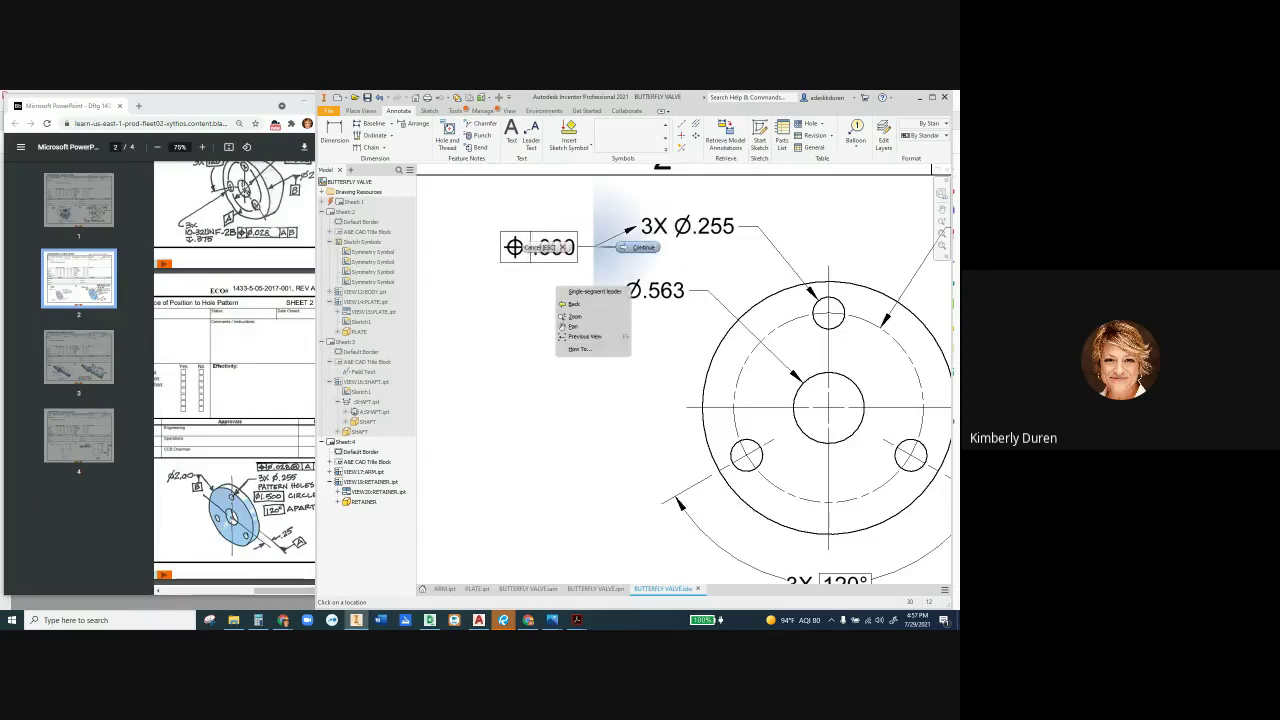
pyautogui.click(640, 247)
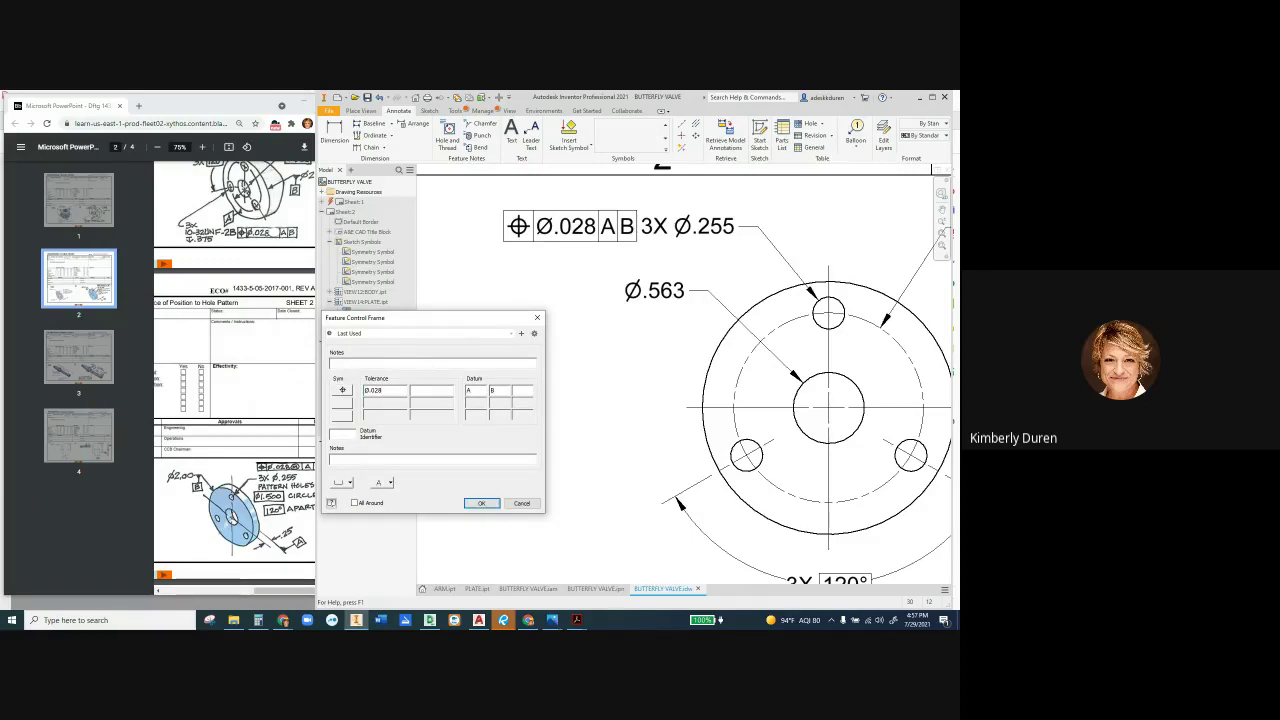
# Add the maximum material condition symbol after the Ø.028 tolerance, check it against the change order sketch, and accept the frame
pyautogui.click(342, 482)
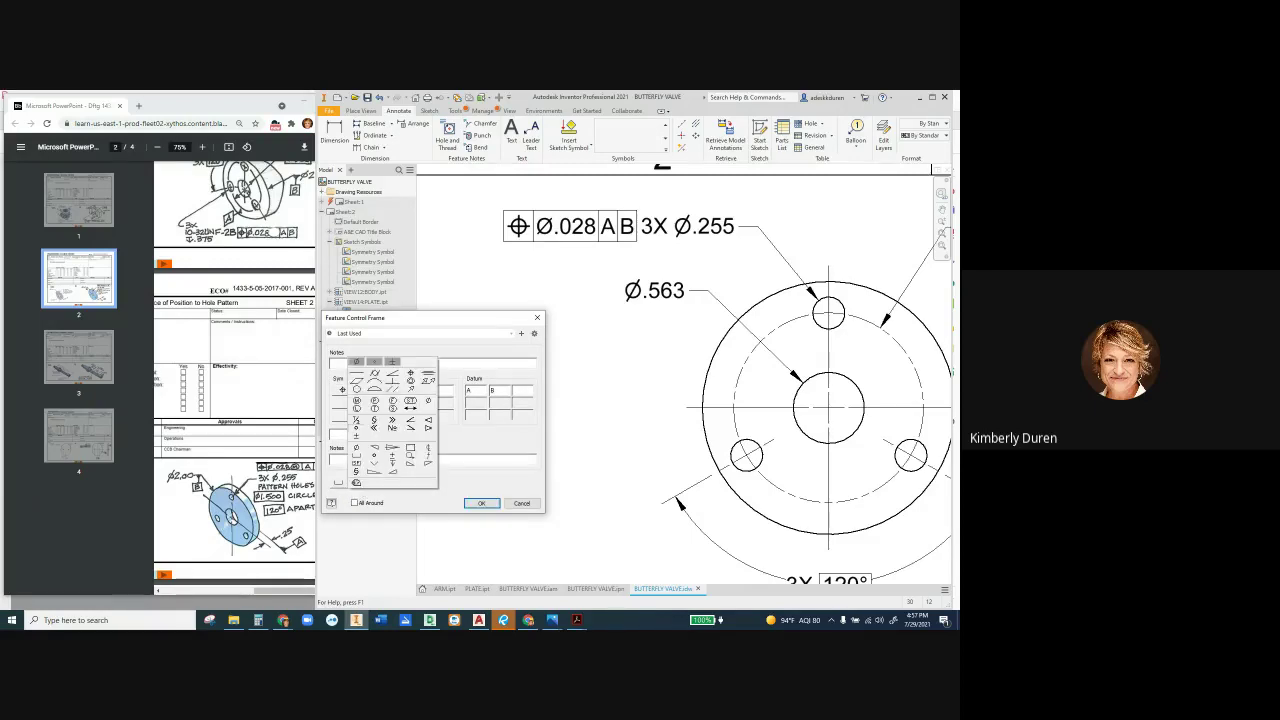
pyautogui.click(392, 408)
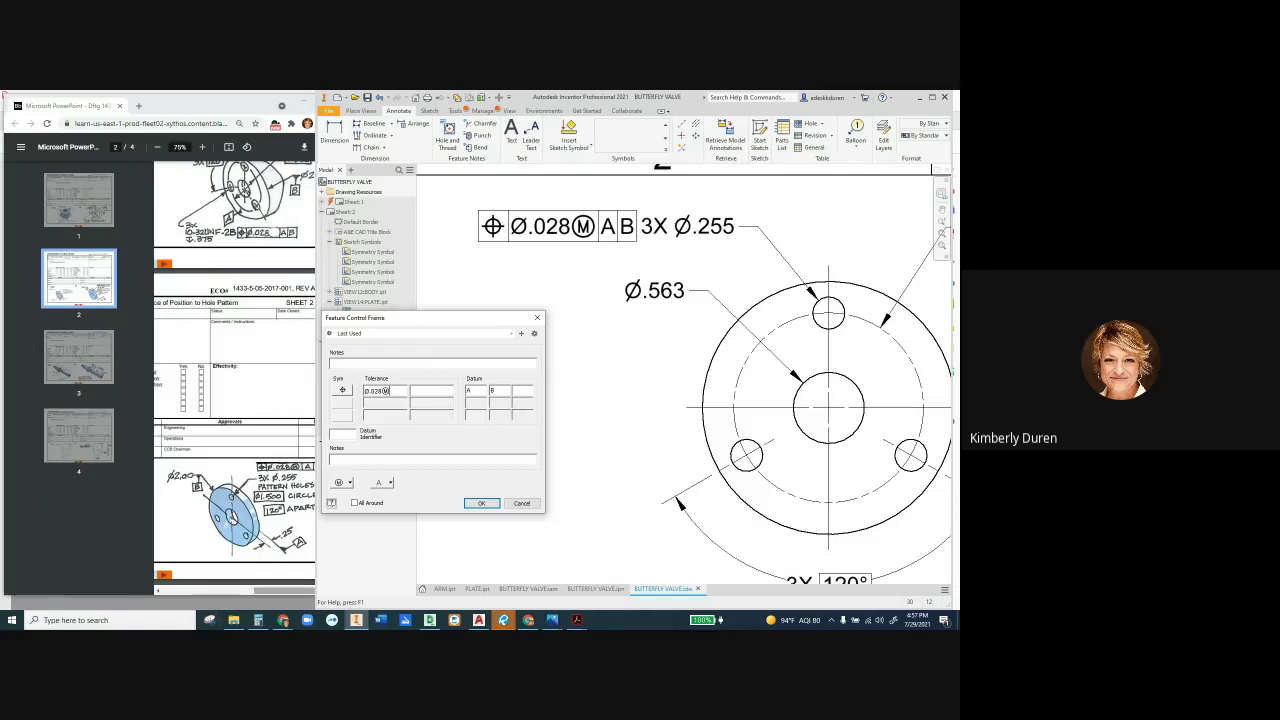
pyautogui.hotkey('alt', 'Tab')
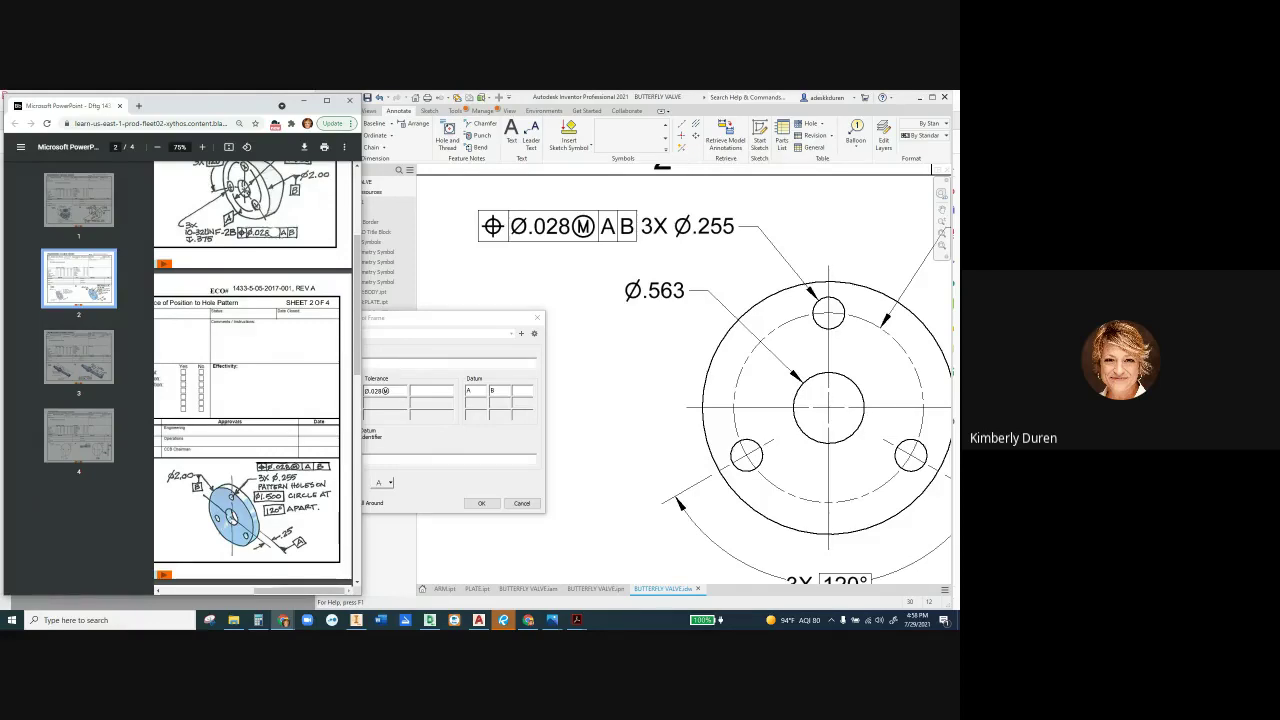
pyautogui.click(481, 503)
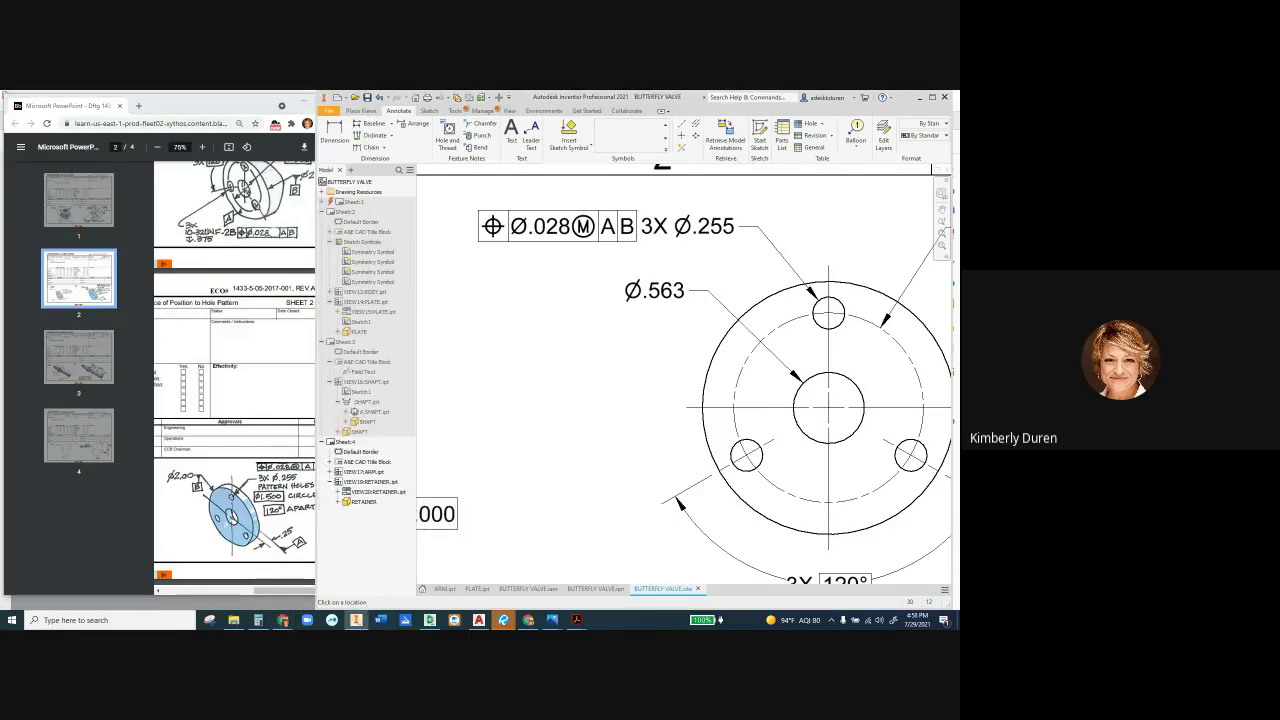
pyautogui.press('Escape')
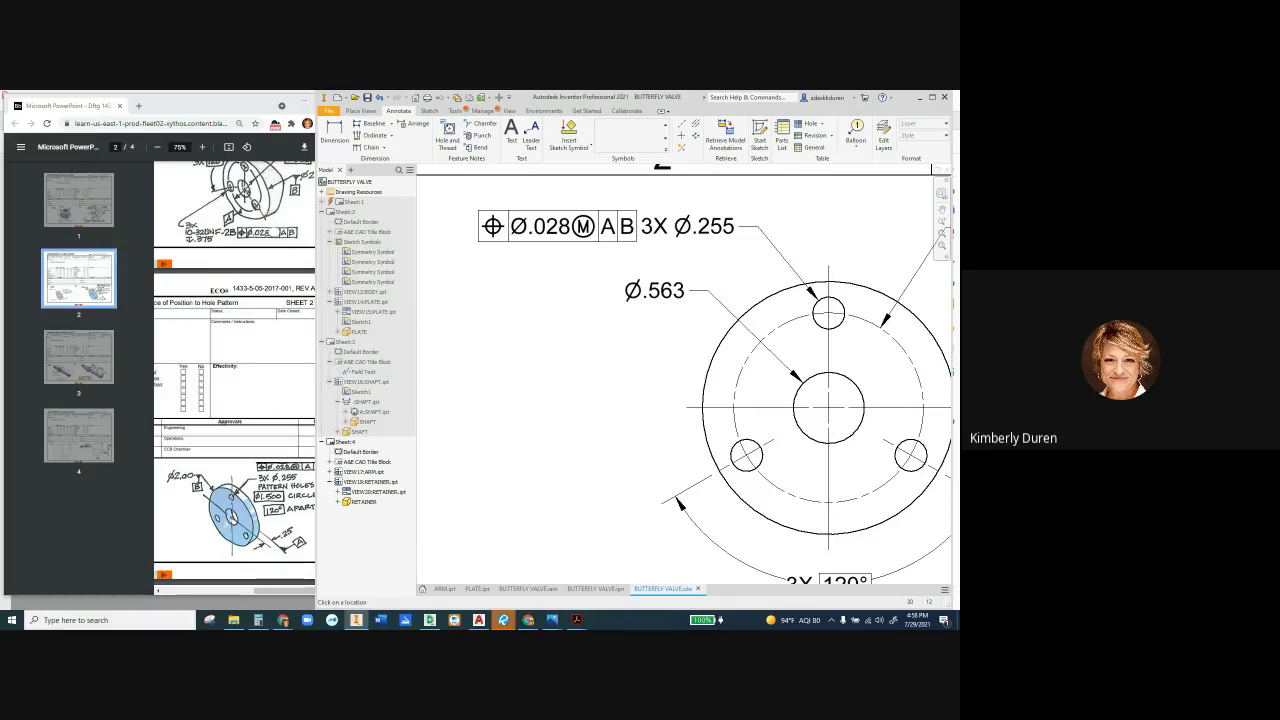
# Activate Sheet:1 with the assembly views and save the drawing together with its changed dependent files
pyautogui.scroll(2, 588, 454)
pyautogui.scroll(-3, 588, 454)
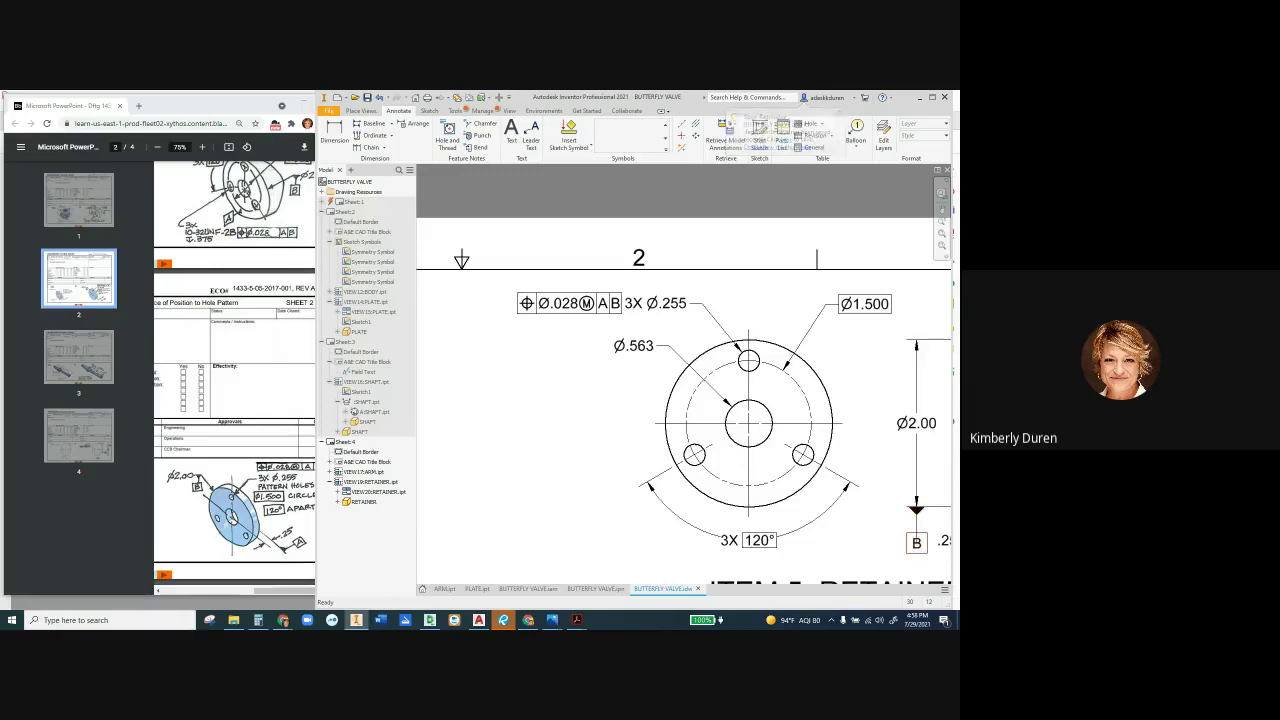
pyautogui.moveTo(749, 423); pyautogui.dragTo(734, 421, button='middle')
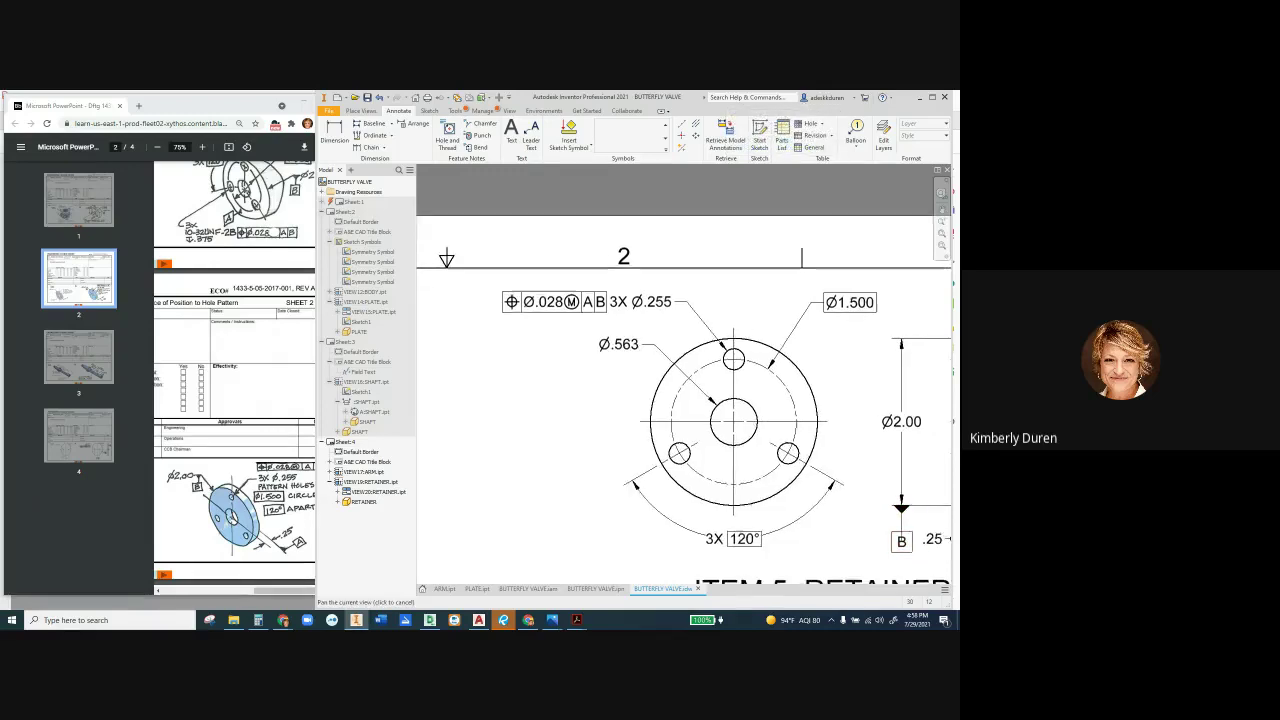
pyautogui.moveTo(910, 550); pyautogui.dragTo(600, 496, button='middle')
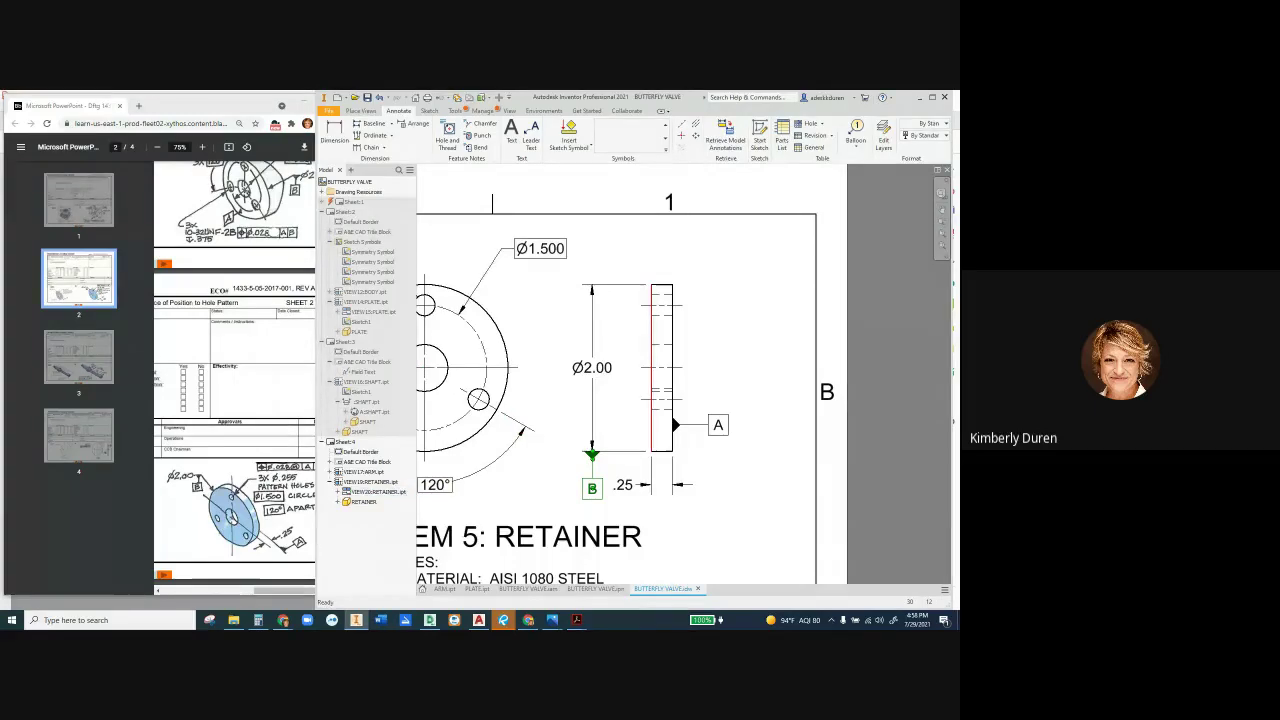
pyautogui.click(463, 368)
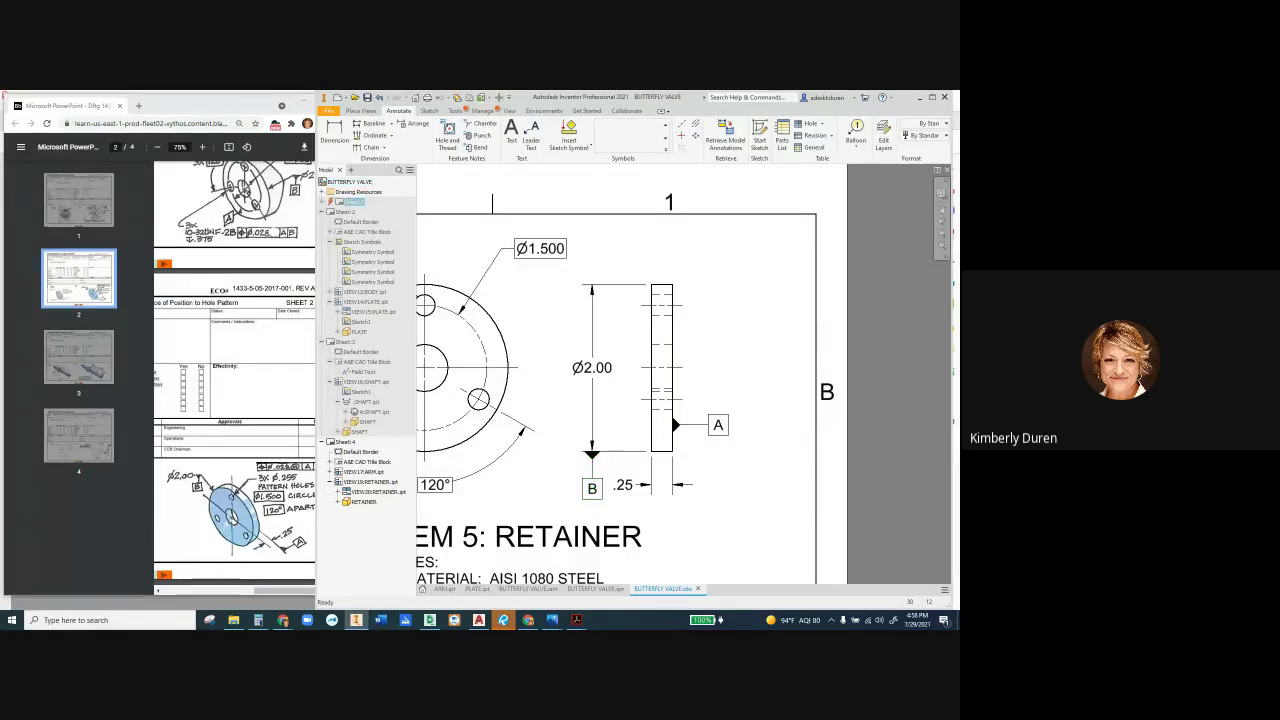
pyautogui.doubleClick(354, 201)
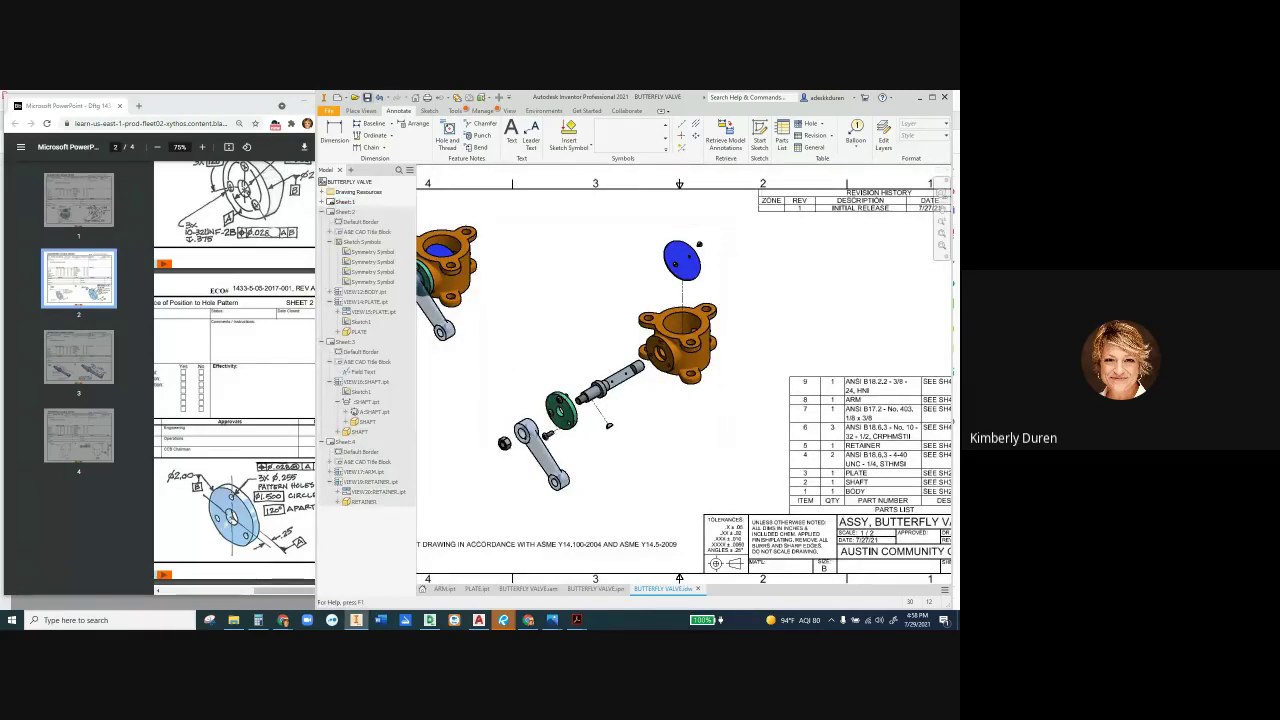
pyautogui.hotkey('ctrl', 's')
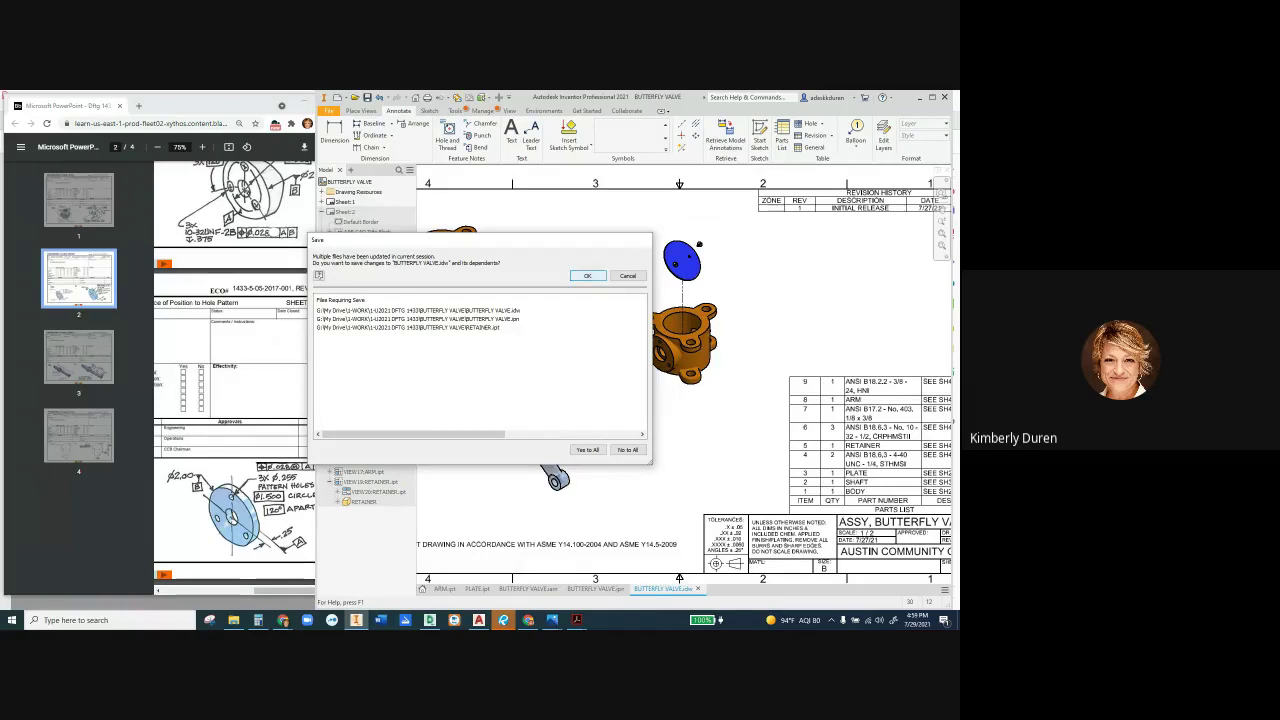
pyautogui.press('Return')
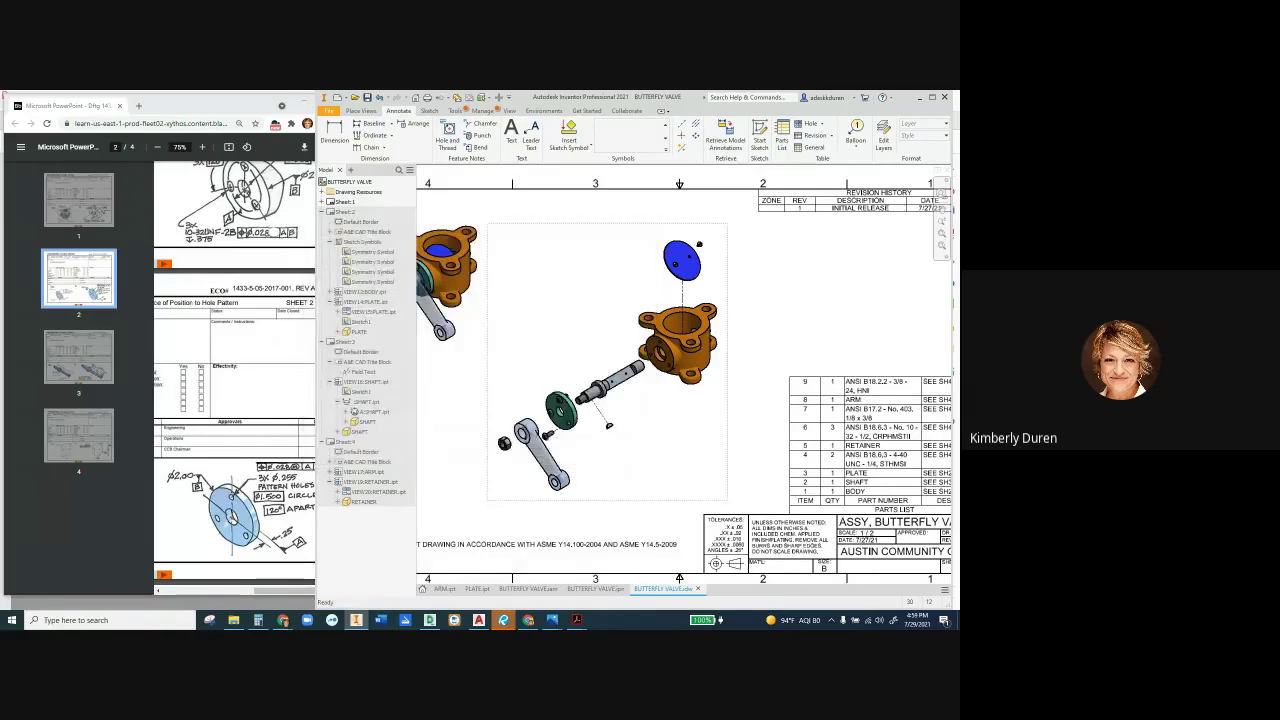
pyautogui.scroll(-3, 546, 452)
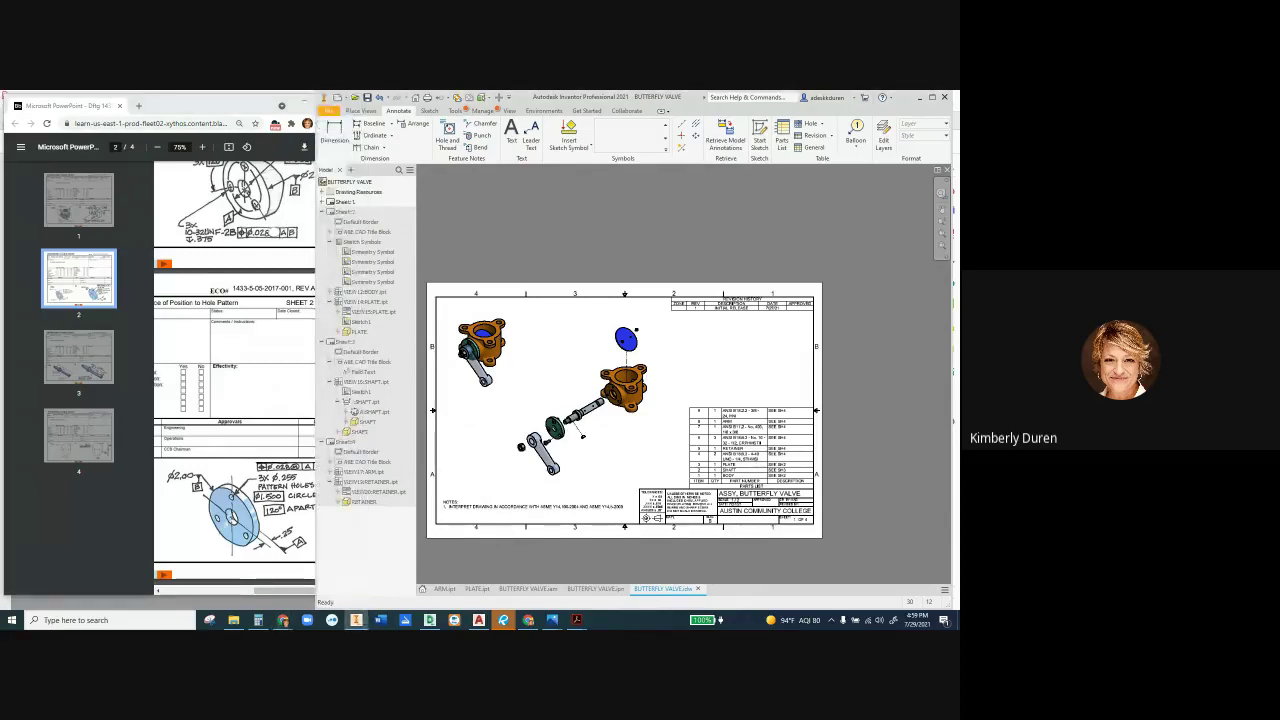
# Switch to the change orders in the browser and examine sheet 3 of 4, covering the shaft's 4-40UNC hole position tolerance
pyautogui.click(240, 103)
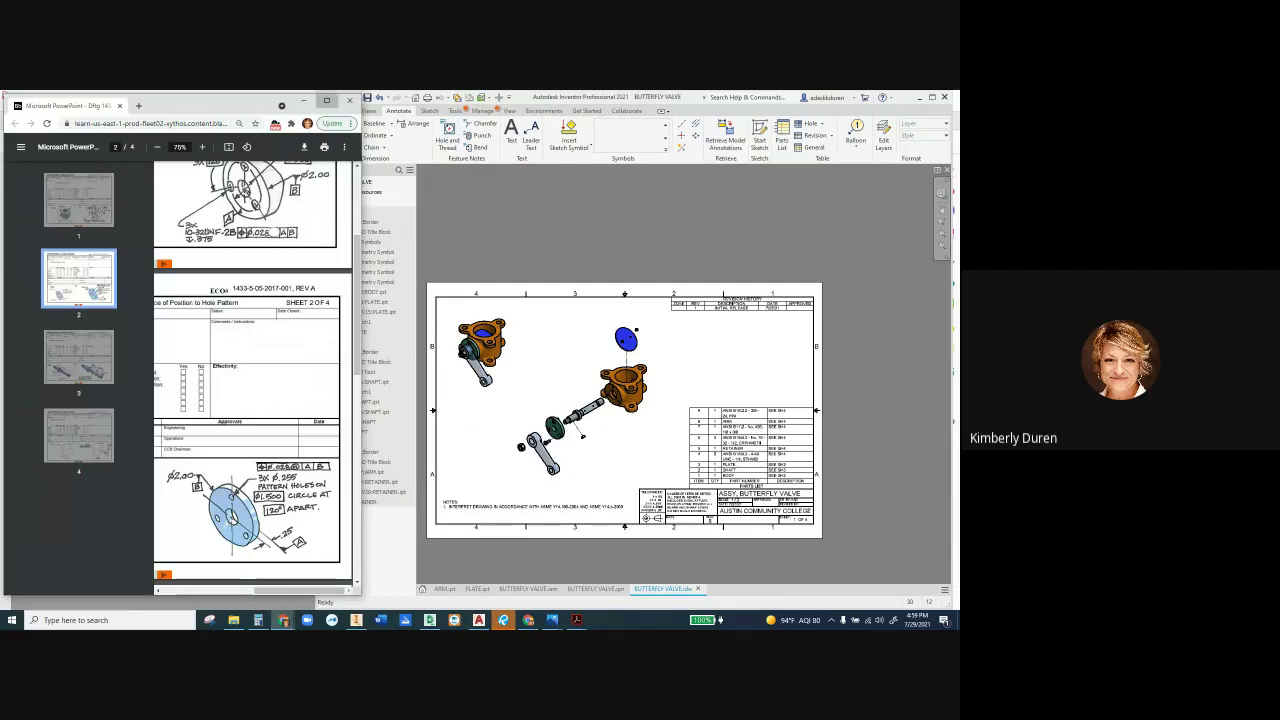
pyautogui.click(326, 101)
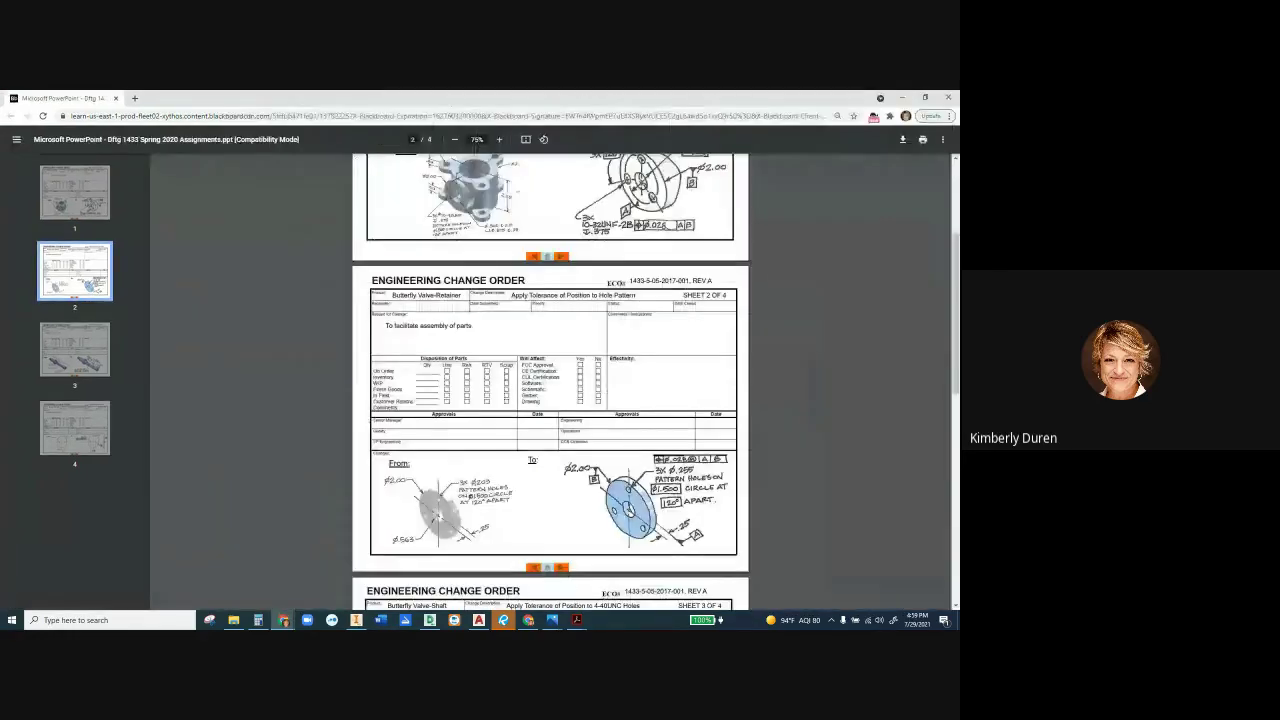
pyautogui.scroll(-3, 550, 380)
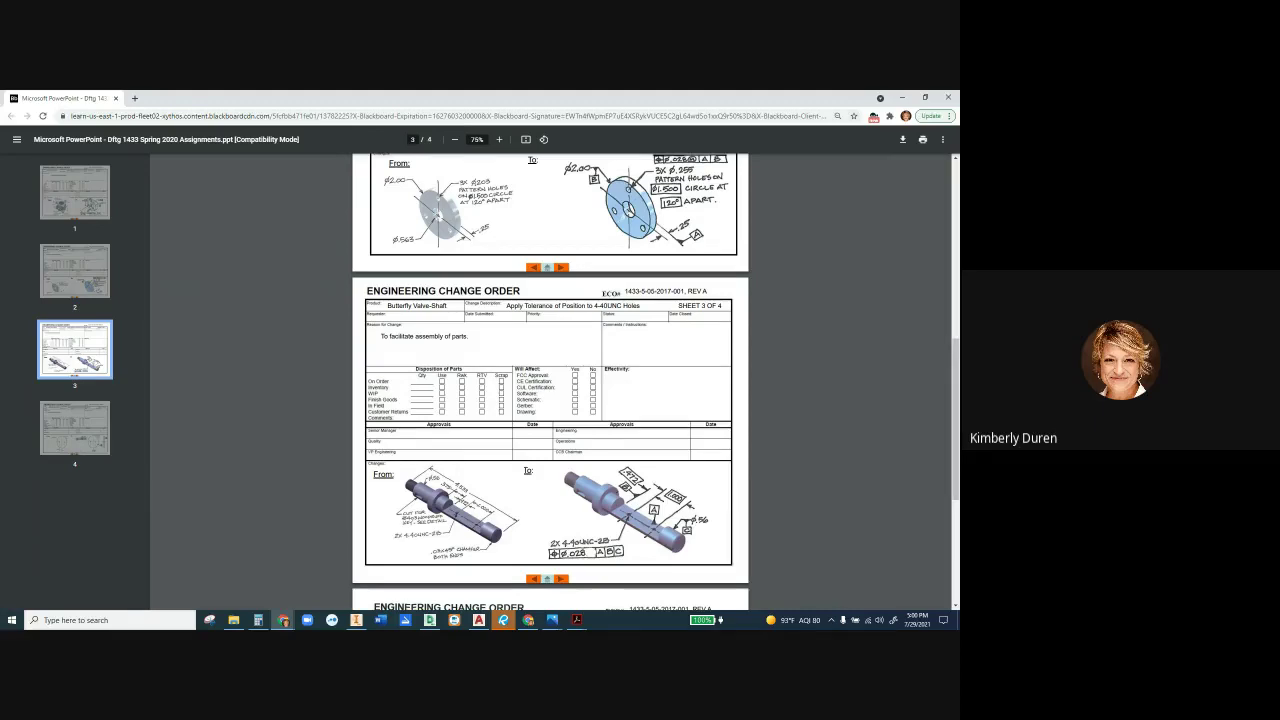
pyautogui.click(925, 97)
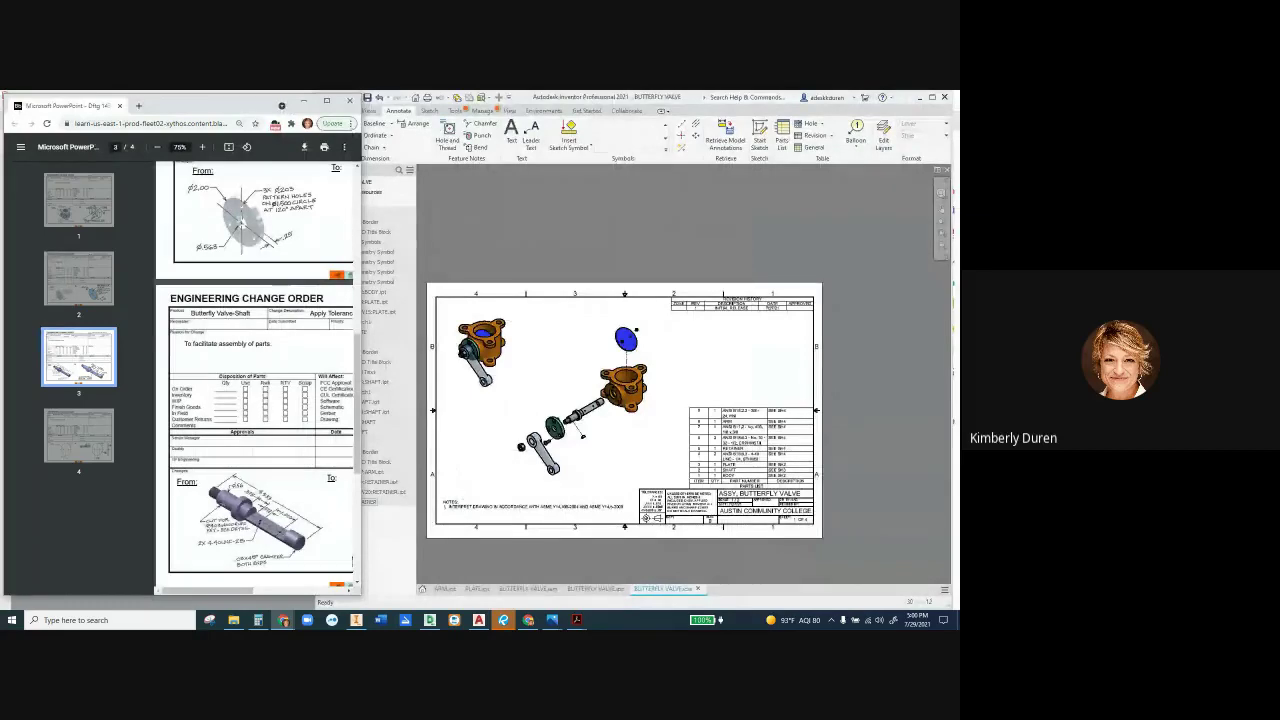
pyautogui.moveTo(208, 590); pyautogui.dragTo(243, 590)
pyautogui.hscroll(-2, 255, 377)
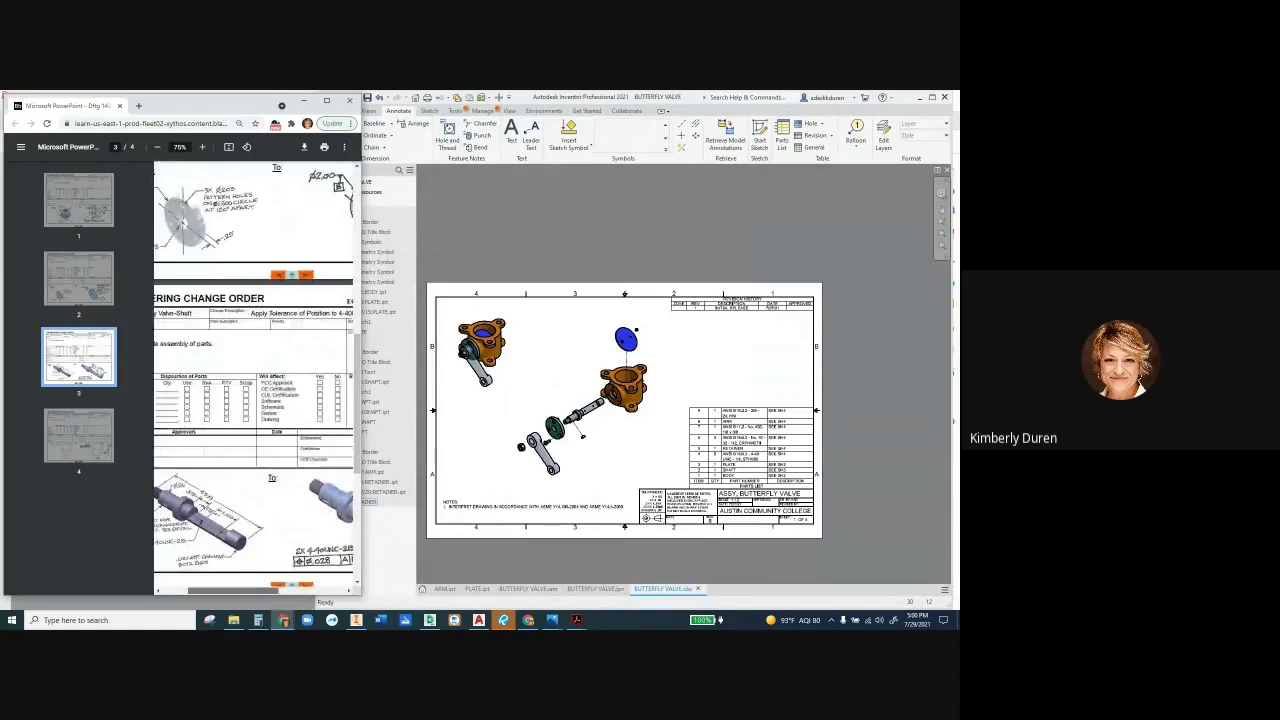
pyautogui.hscroll(2, 255, 377)
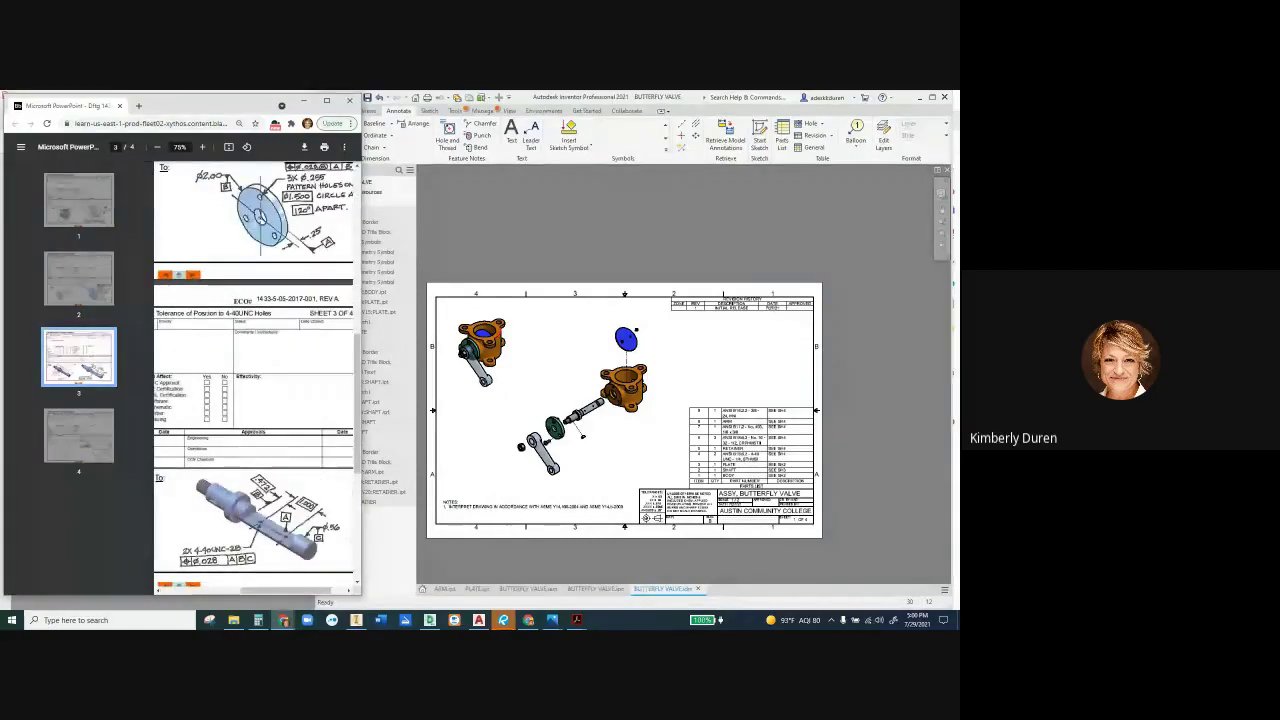
# Return to the Inventor drawing and activate Sheet:3, which contains the shaft views
pyautogui.hotkey('alt', 'Tab')
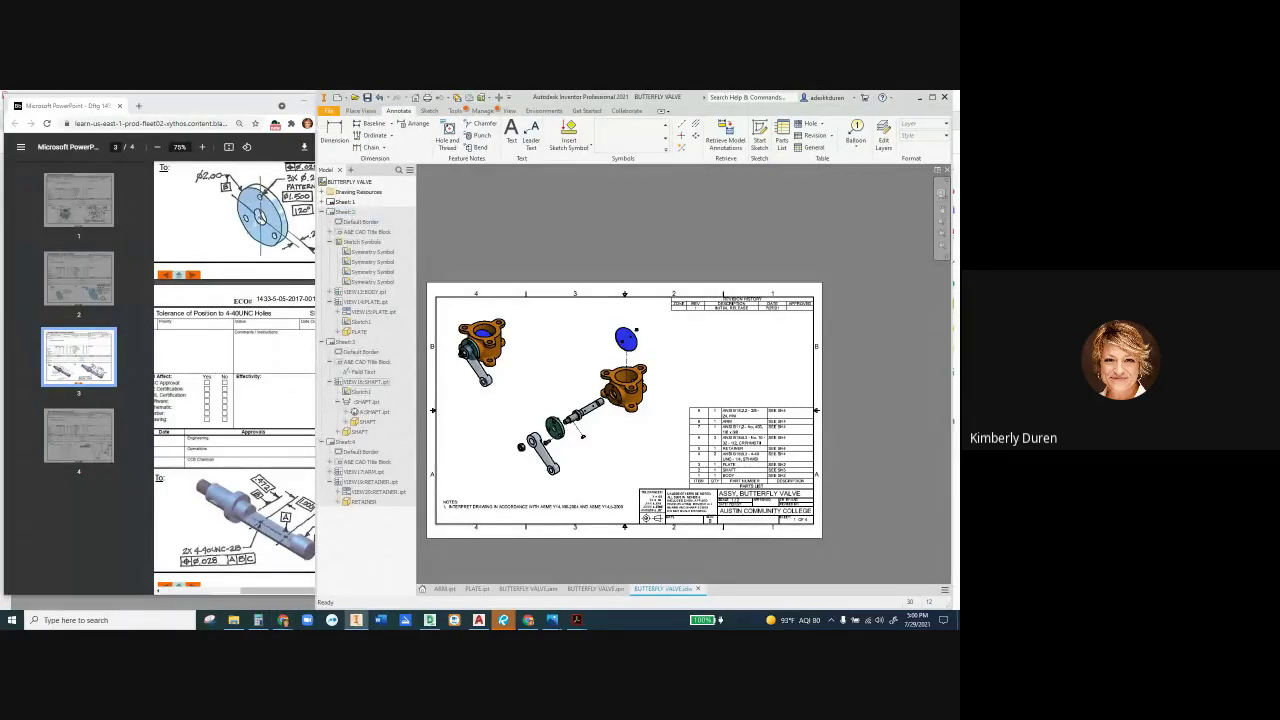
pyautogui.doubleClick(344, 342)
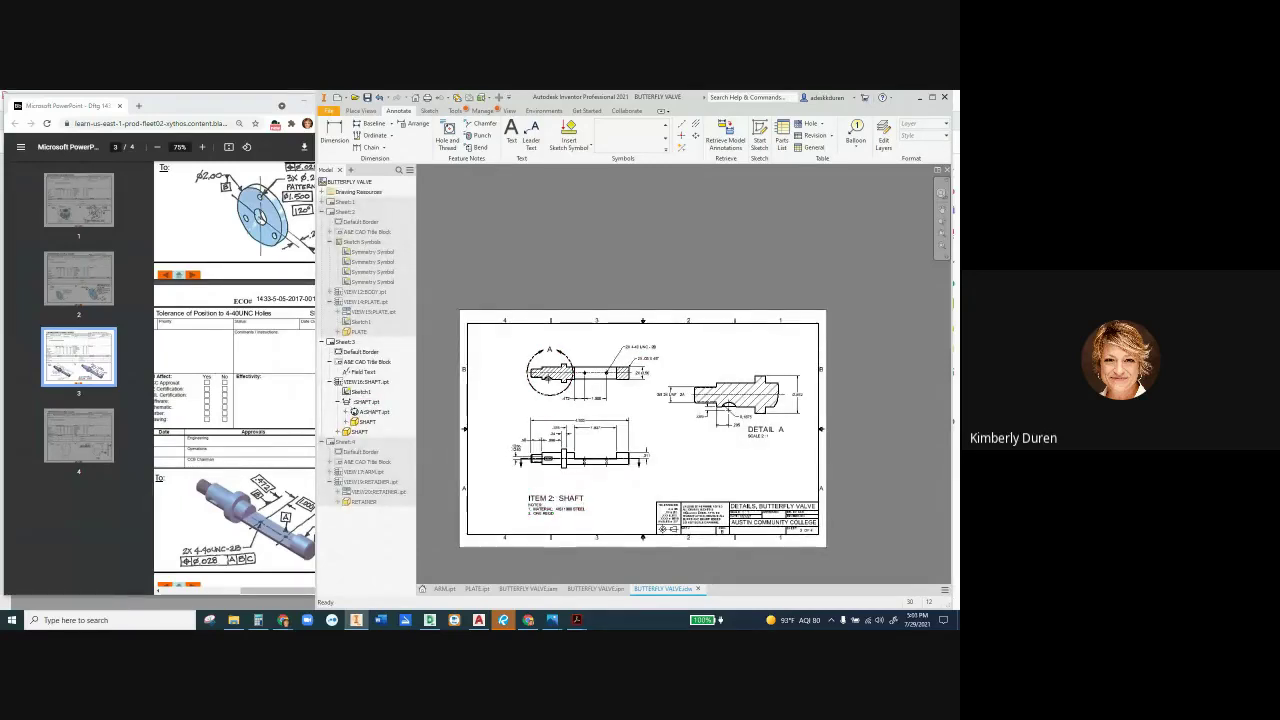
# Place a datum identifier labelled C on the shaft's 2X Ø.56 dimension in the sectioned view
pyautogui.scroll(2, 628, 388)
pyautogui.scroll(-5, 628, 388)
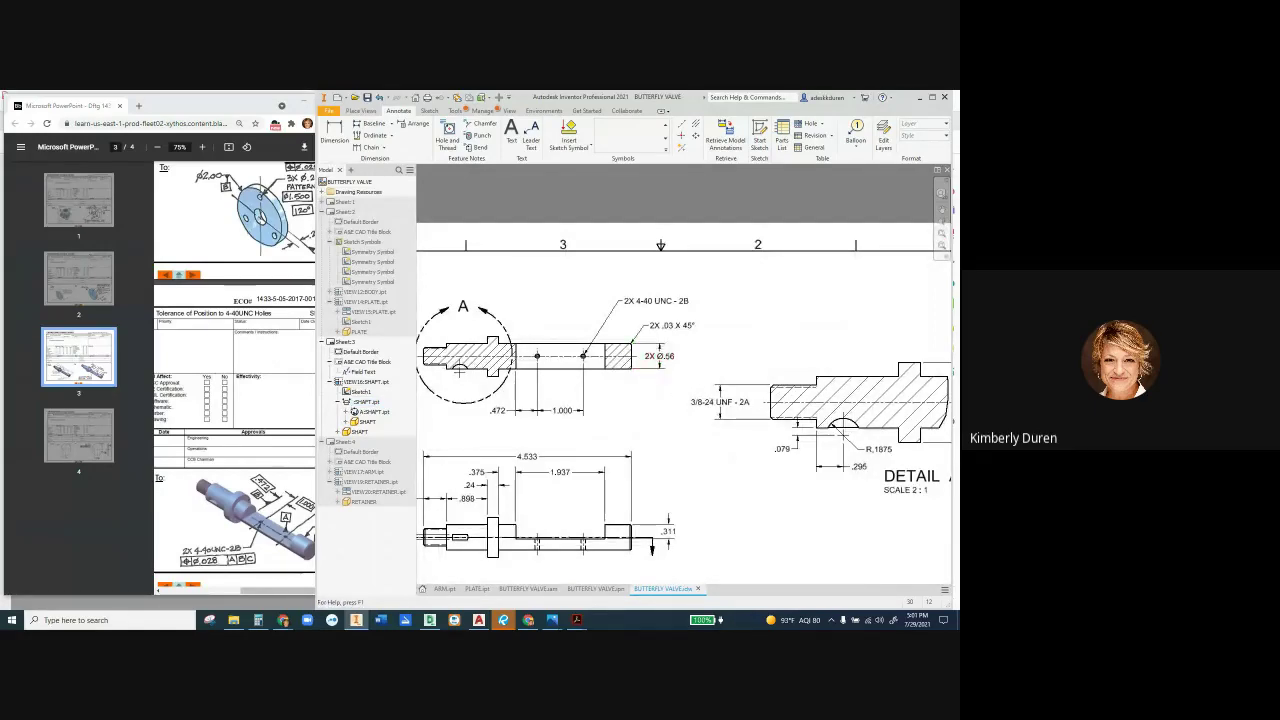
pyautogui.click(665, 149)
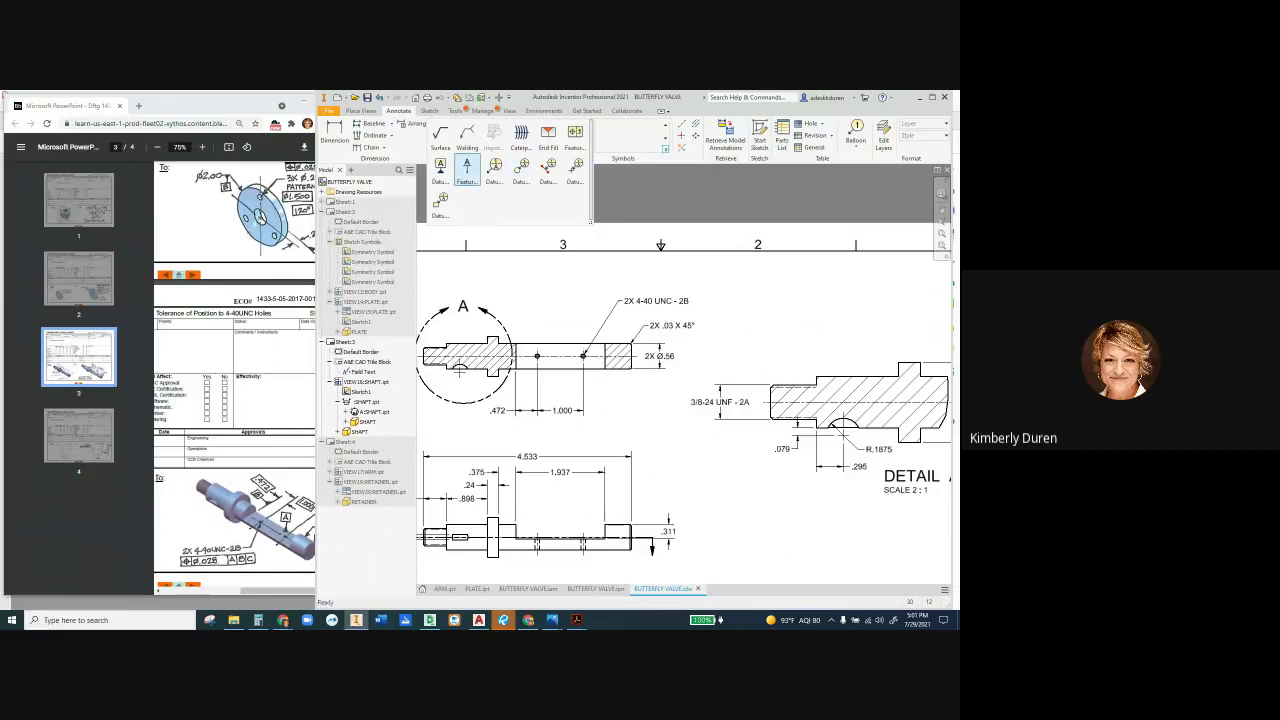
pyautogui.click(440, 168)
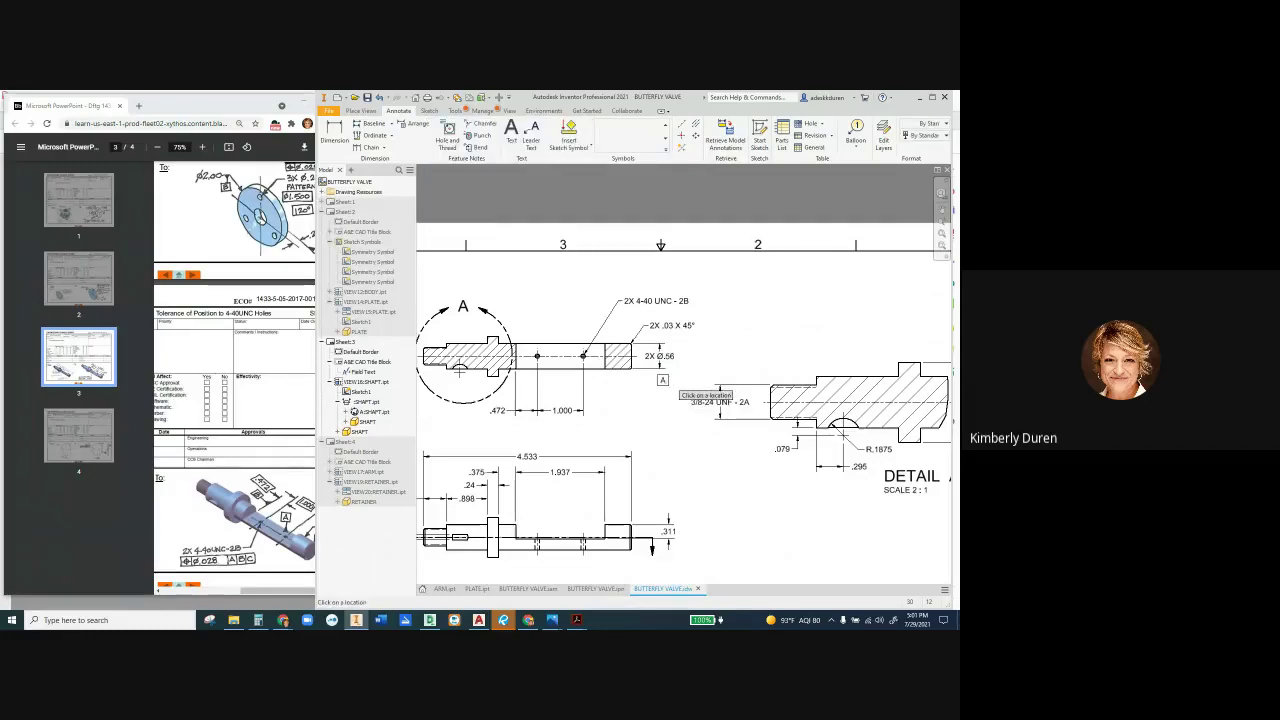
pyautogui.click(660, 369)
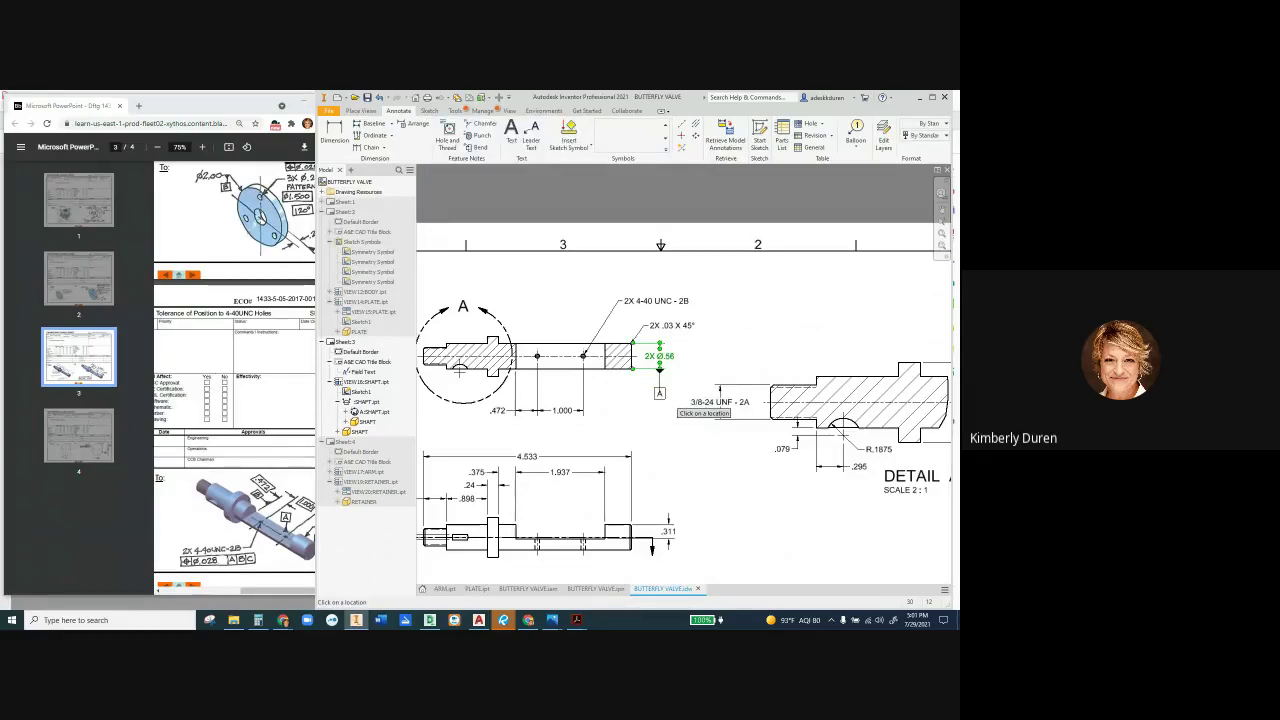
pyautogui.click(676, 400)
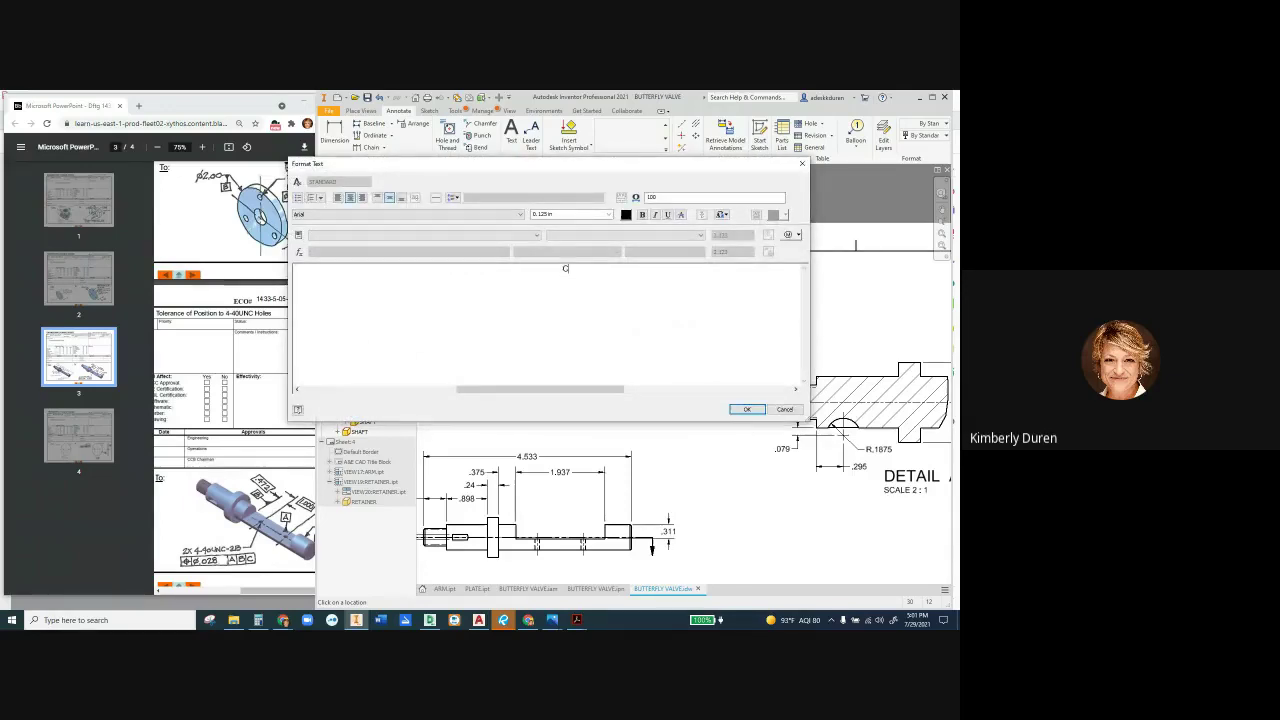
pyautogui.click(746, 409)
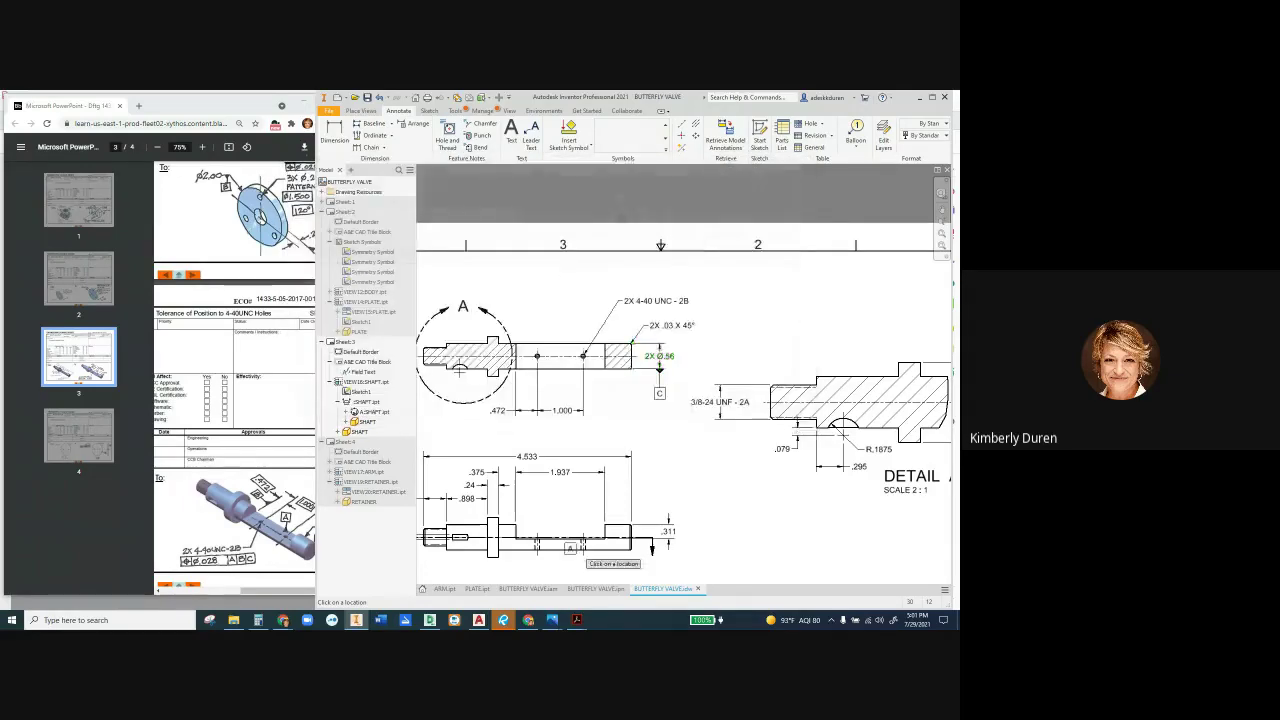
# Attach datum identifier A to the flat surface of the shaft in the lower view
pyautogui.scroll(5, 572, 542)
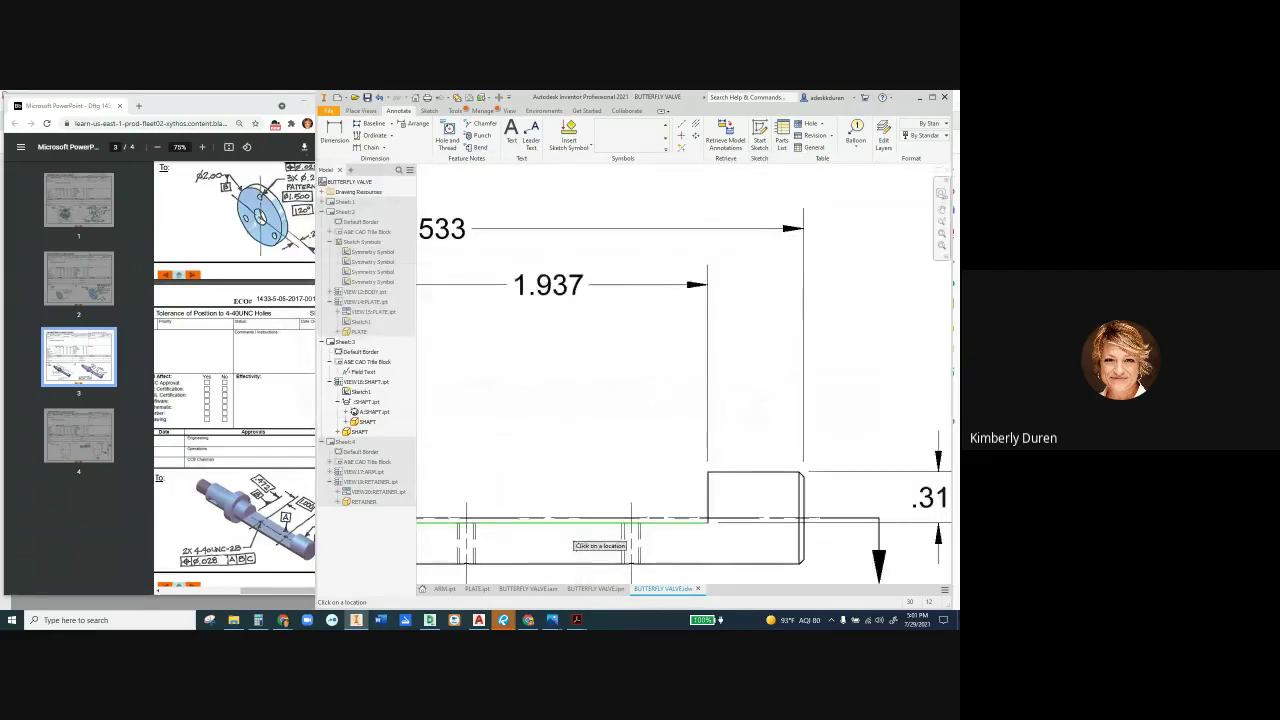
pyautogui.click(557, 517)
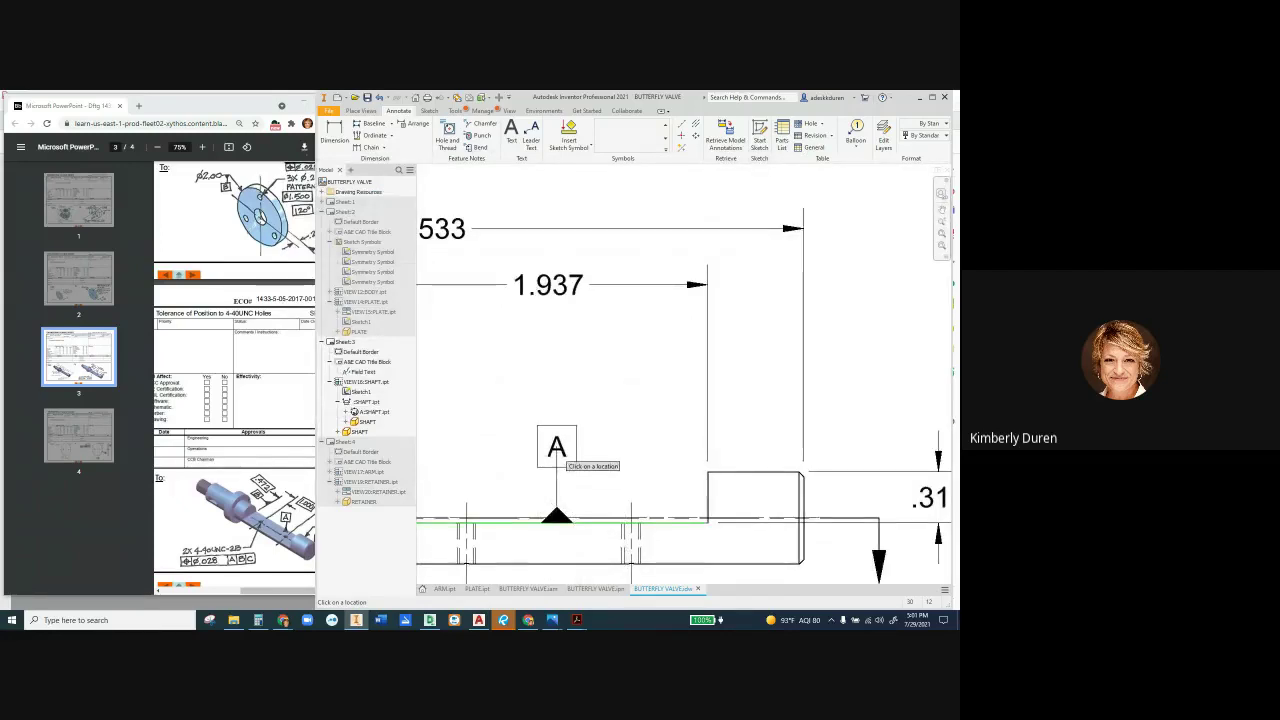
pyautogui.click(557, 525)
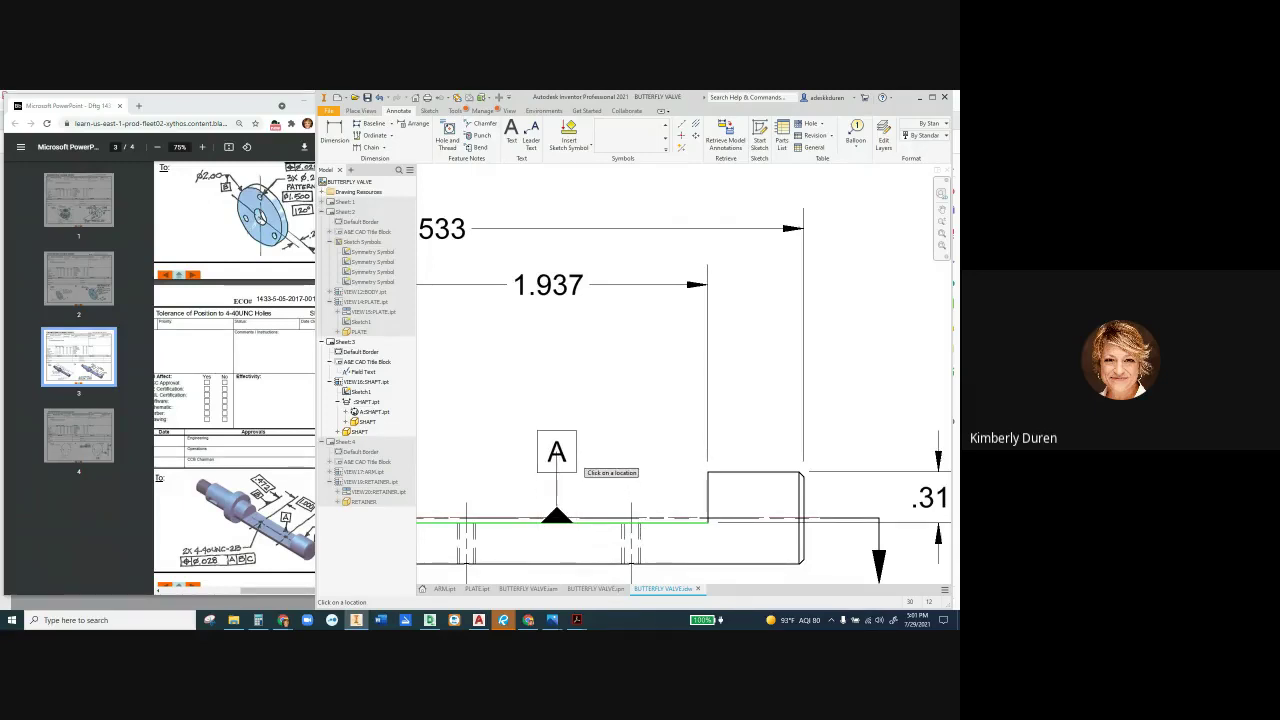
pyautogui.click(578, 468)
pyautogui.click(750, 410)
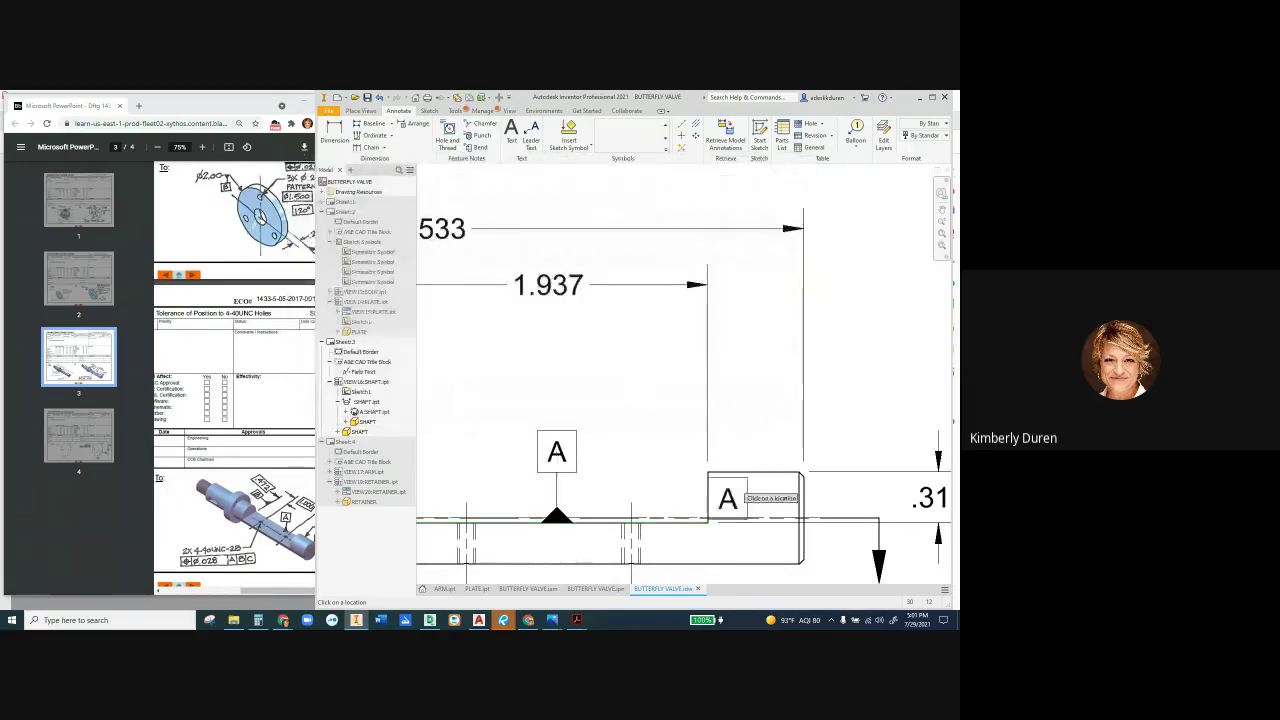
# Attach a datum identifier labelled B to the edge where the flat begins in the sectioned shaft view, and finish the datum command
pyautogui.scroll(-3, 737, 496)
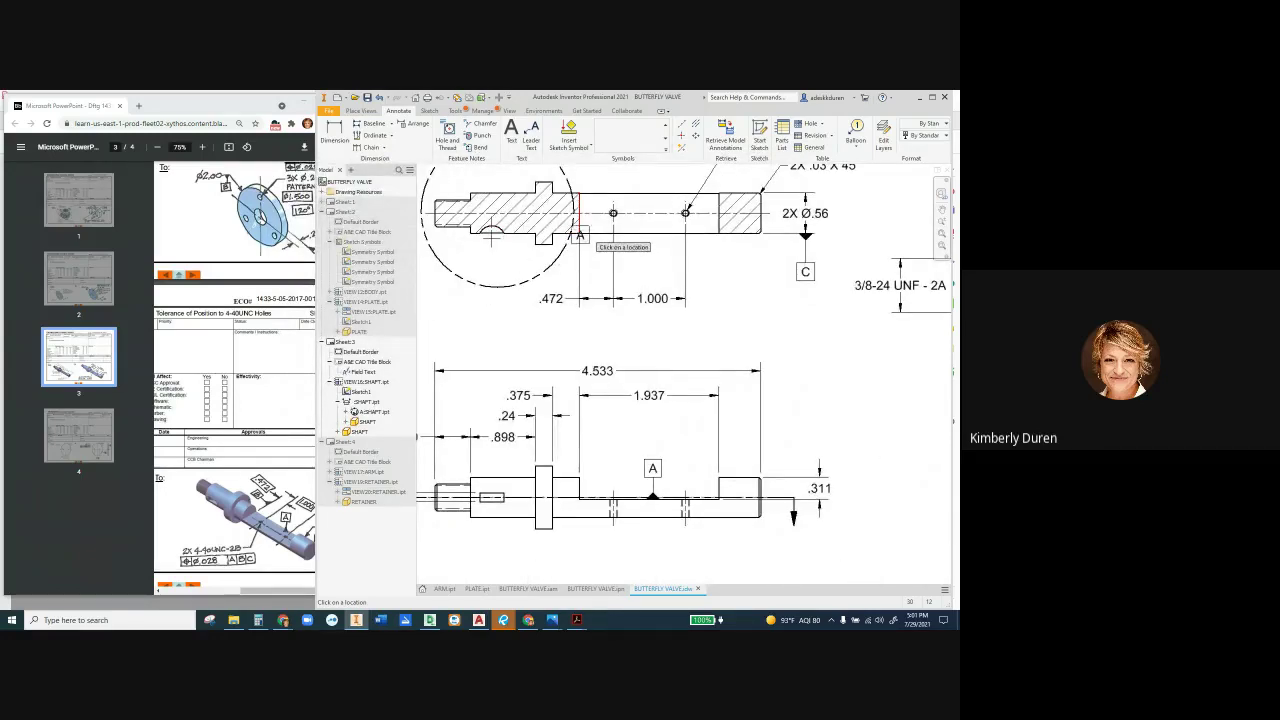
pyautogui.scroll(3, 594, 242)
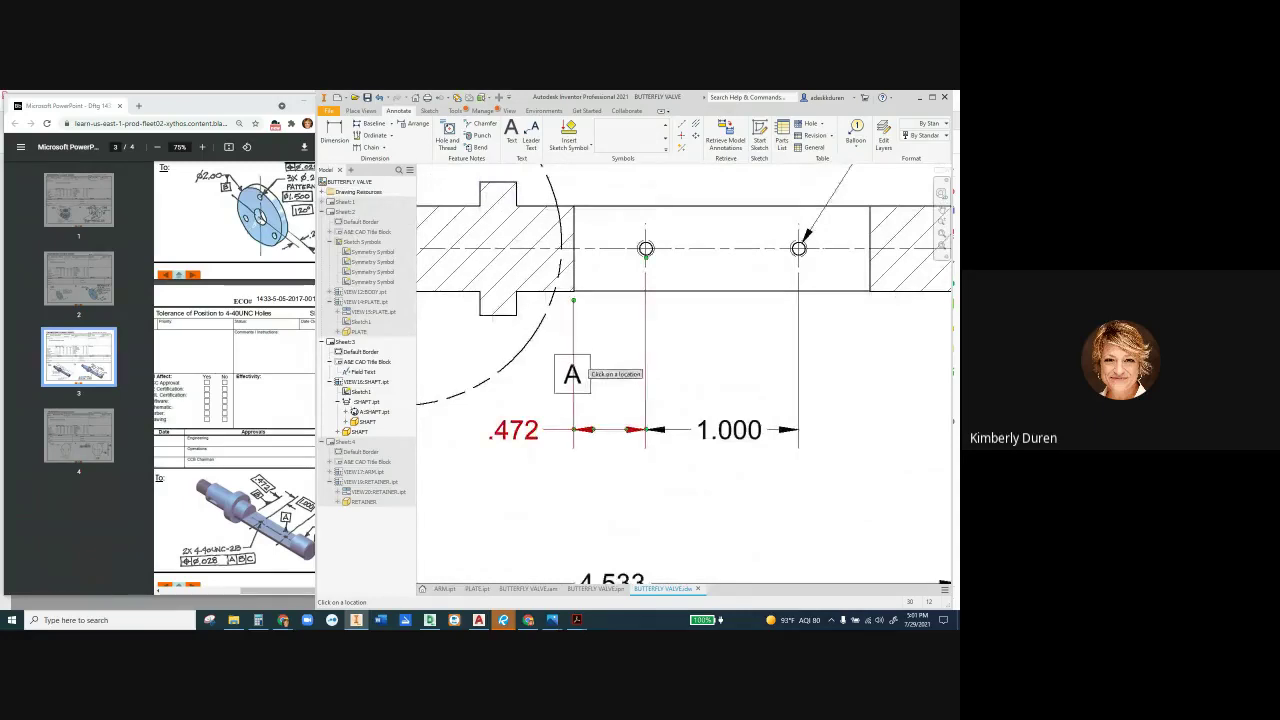
pyautogui.click(573, 245)
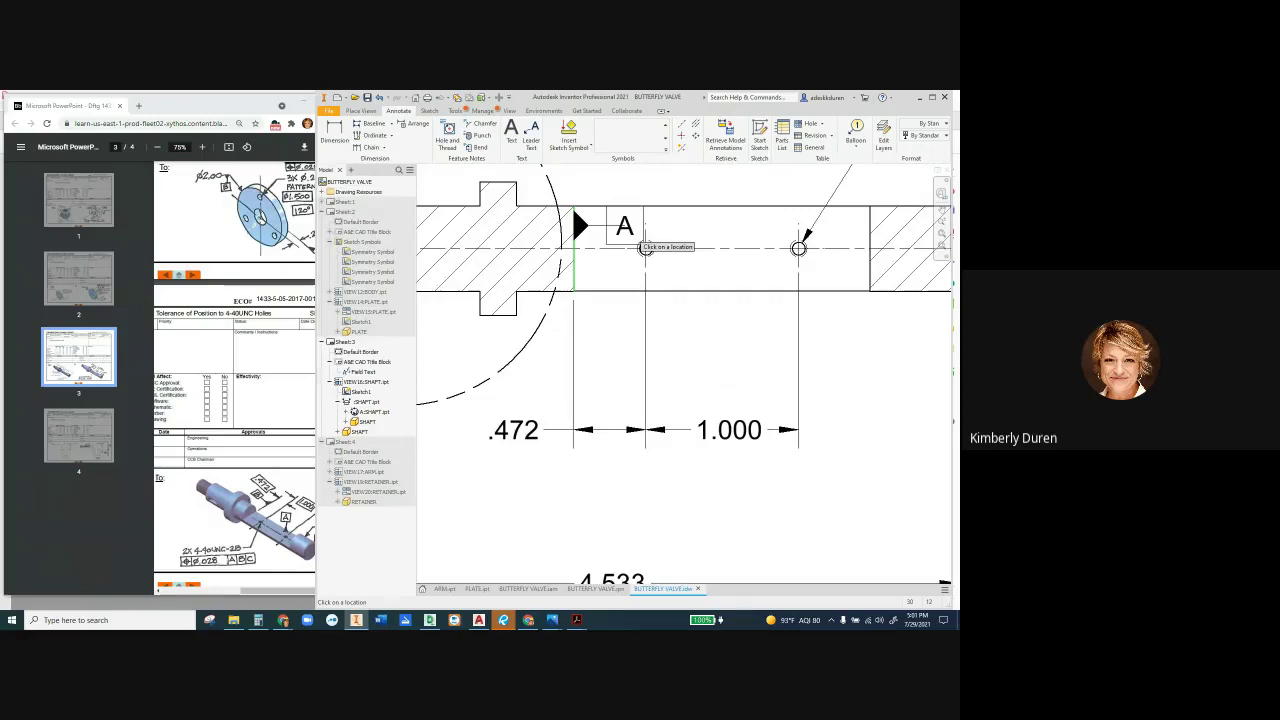
pyautogui.click(650, 246)
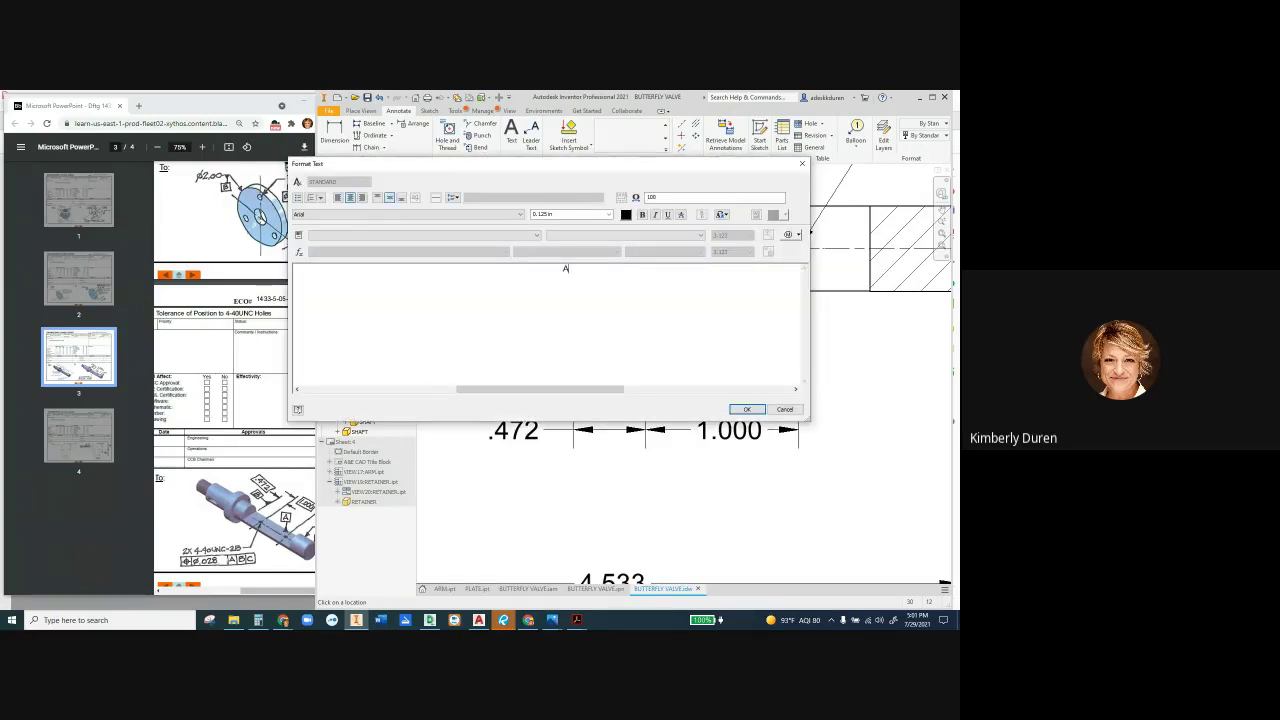
pyautogui.write('B')
pyautogui.press('BackSpace')
pyautogui.press('BackSpace')
pyautogui.write('B')
pyautogui.click(746, 409)
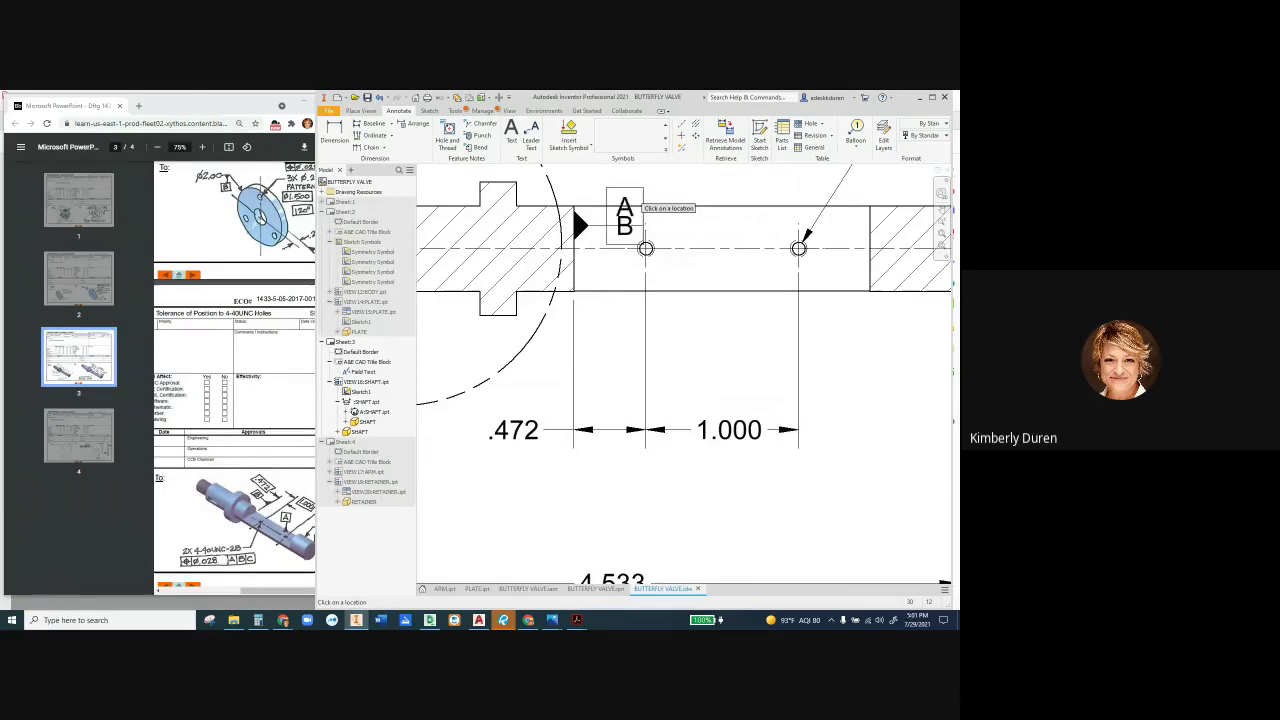
pyautogui.press('F1')
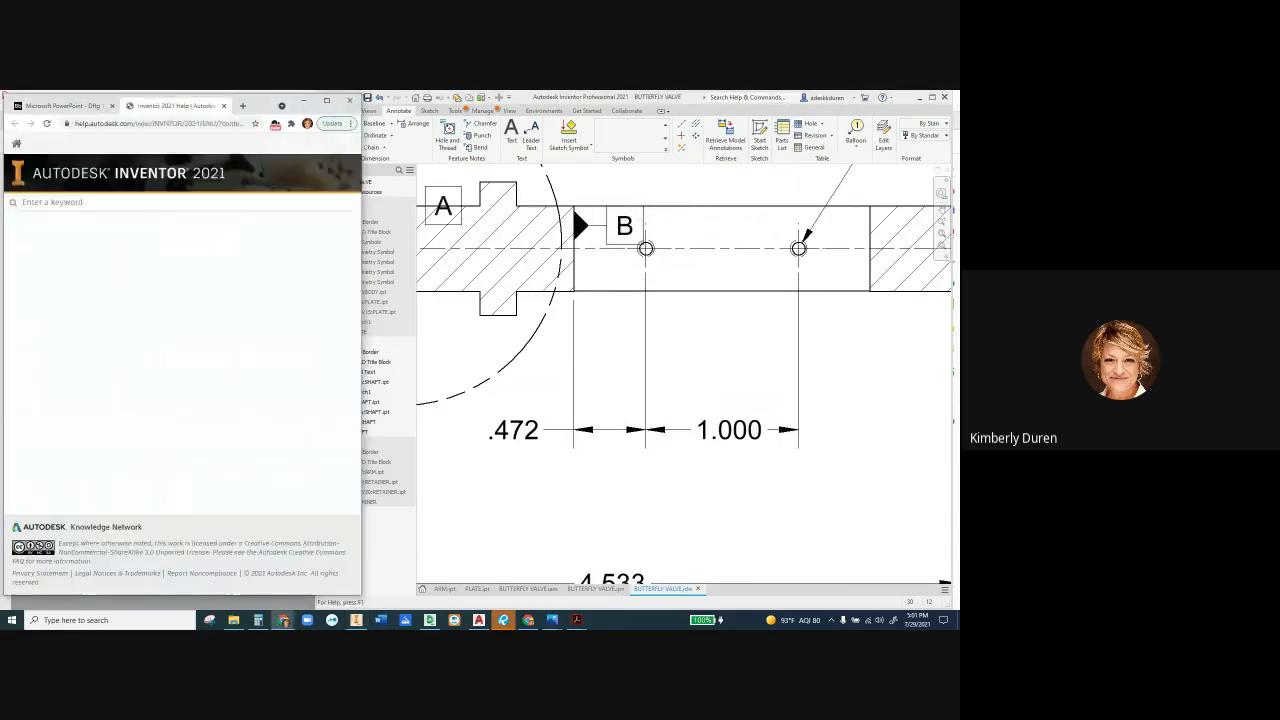
pyautogui.hotkey('ctrl', 'w')
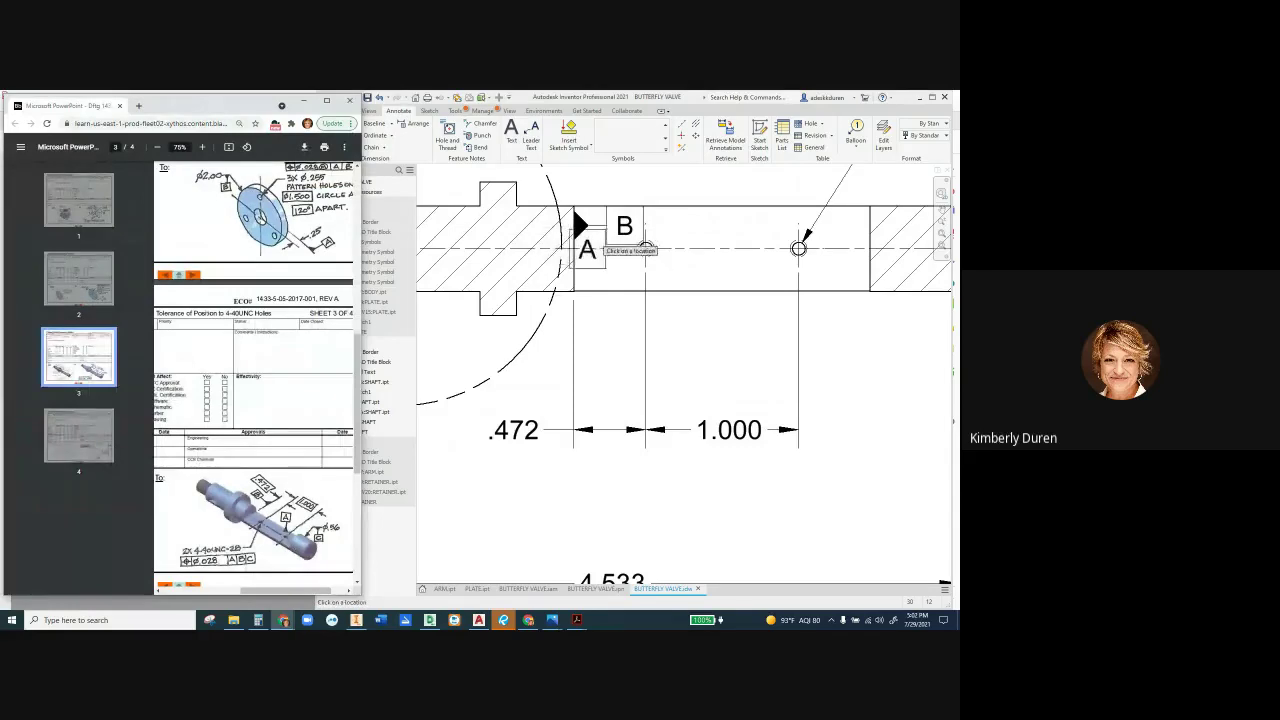
pyautogui.click(617, 323)
pyautogui.press('Escape')
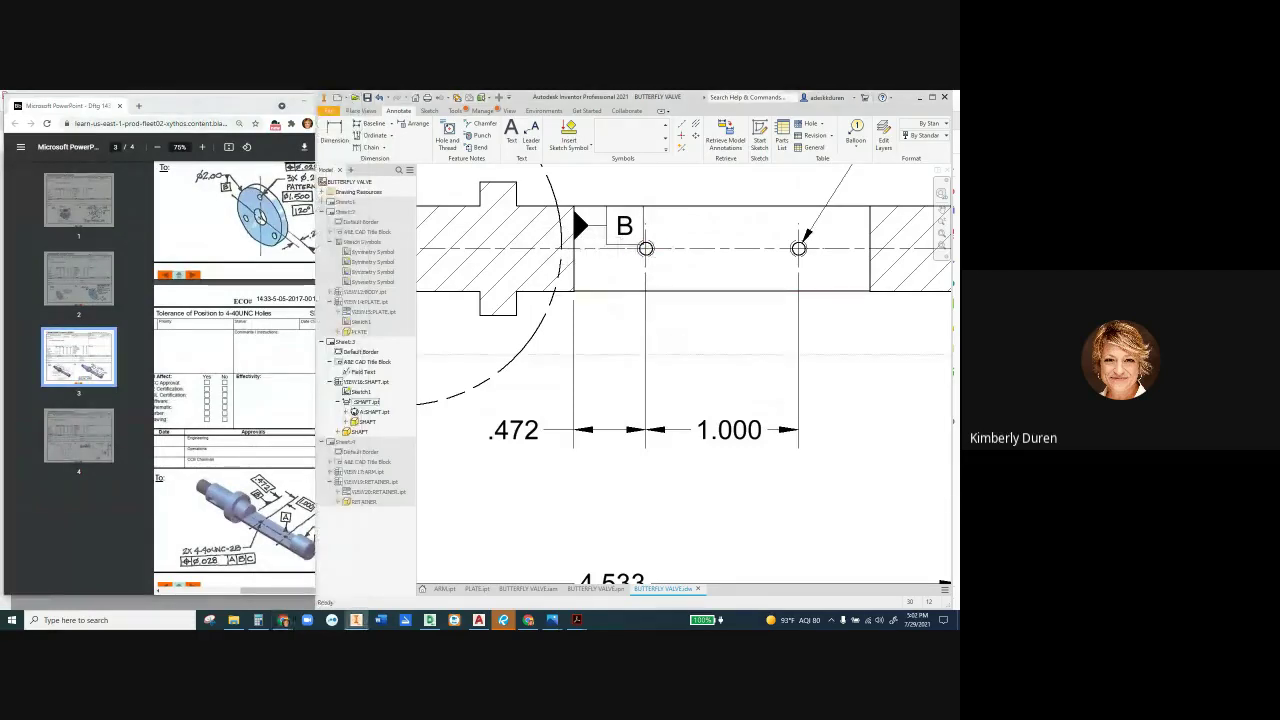
# Move datum B above the sectioned shaft view in line with its edge, and slightly adjust datum A on the flat
pyautogui.moveTo(582, 228); pyautogui.dragTo(582, 172)
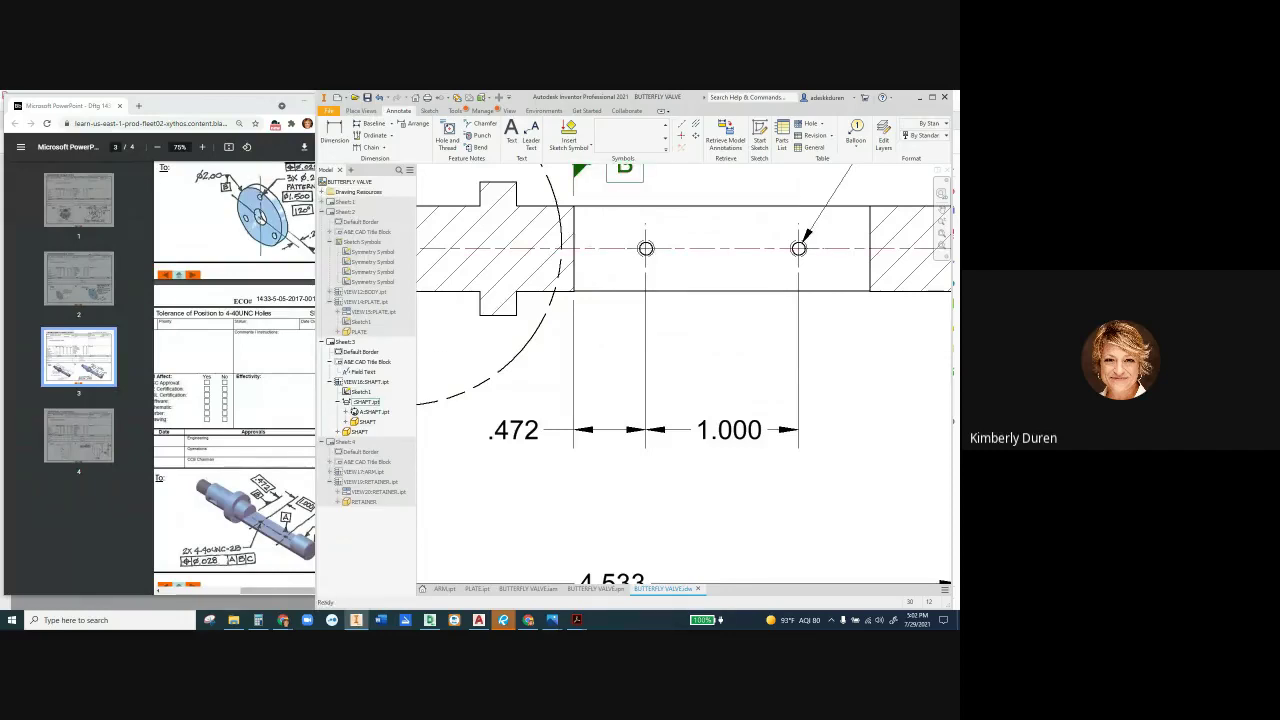
pyautogui.scroll(-3, 582, 297)
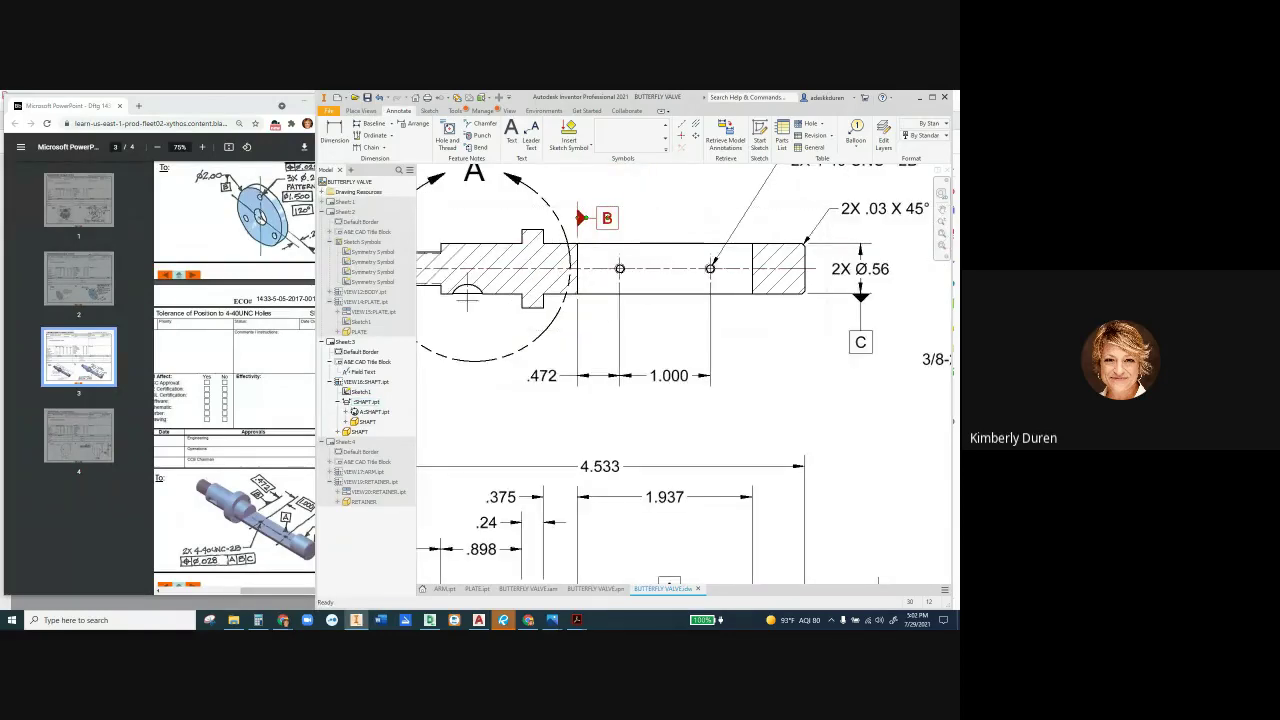
pyautogui.press('Escape')
pyautogui.scroll(-2, 563, 258)
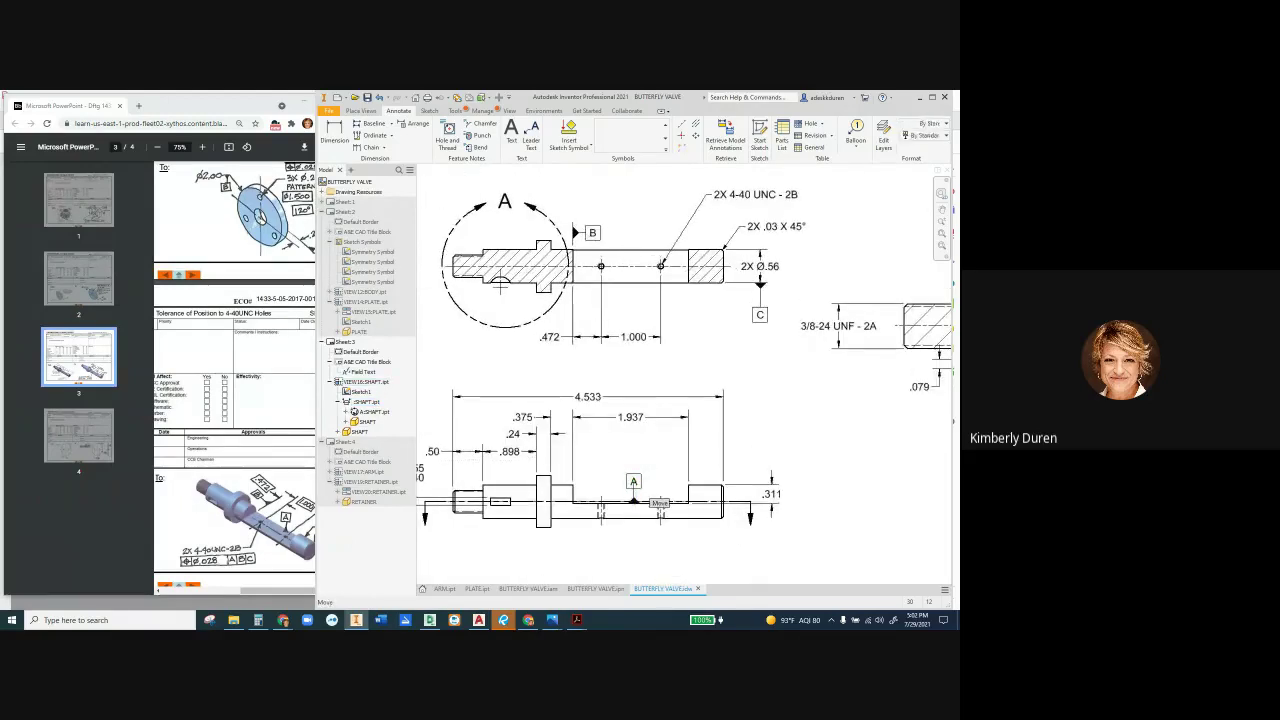
pyautogui.click(633, 497)
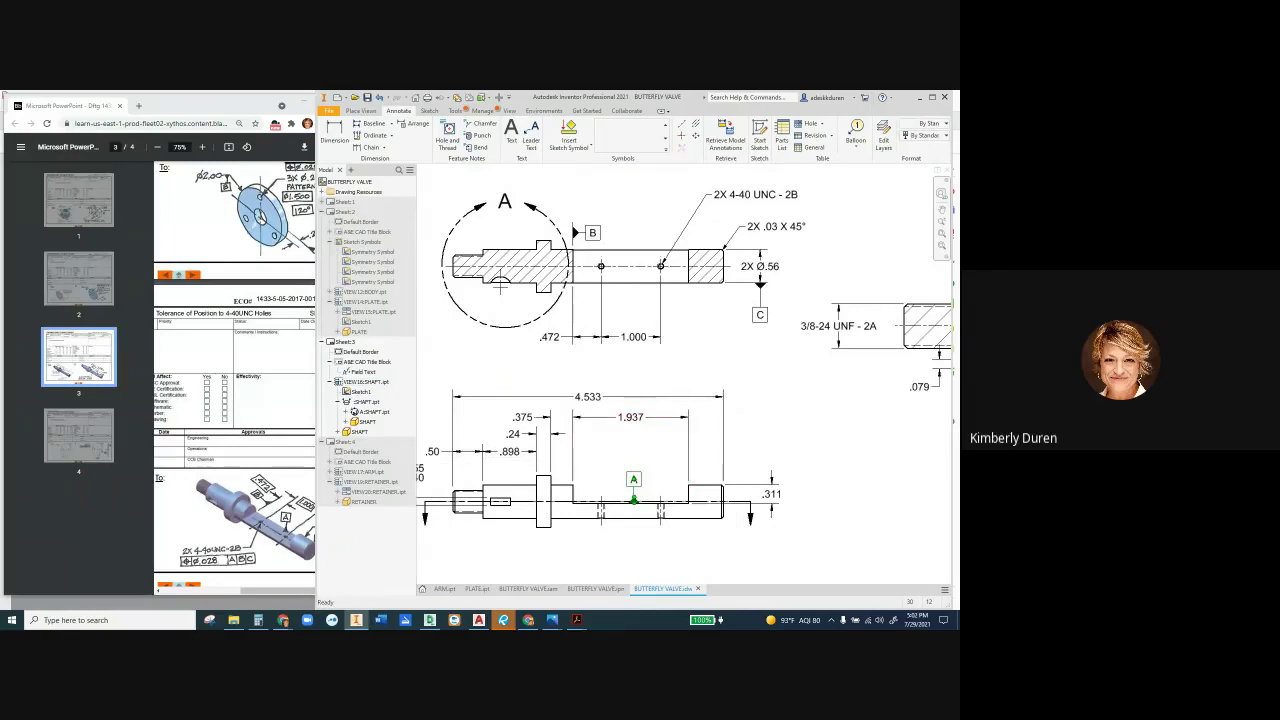
pyautogui.press('Escape')
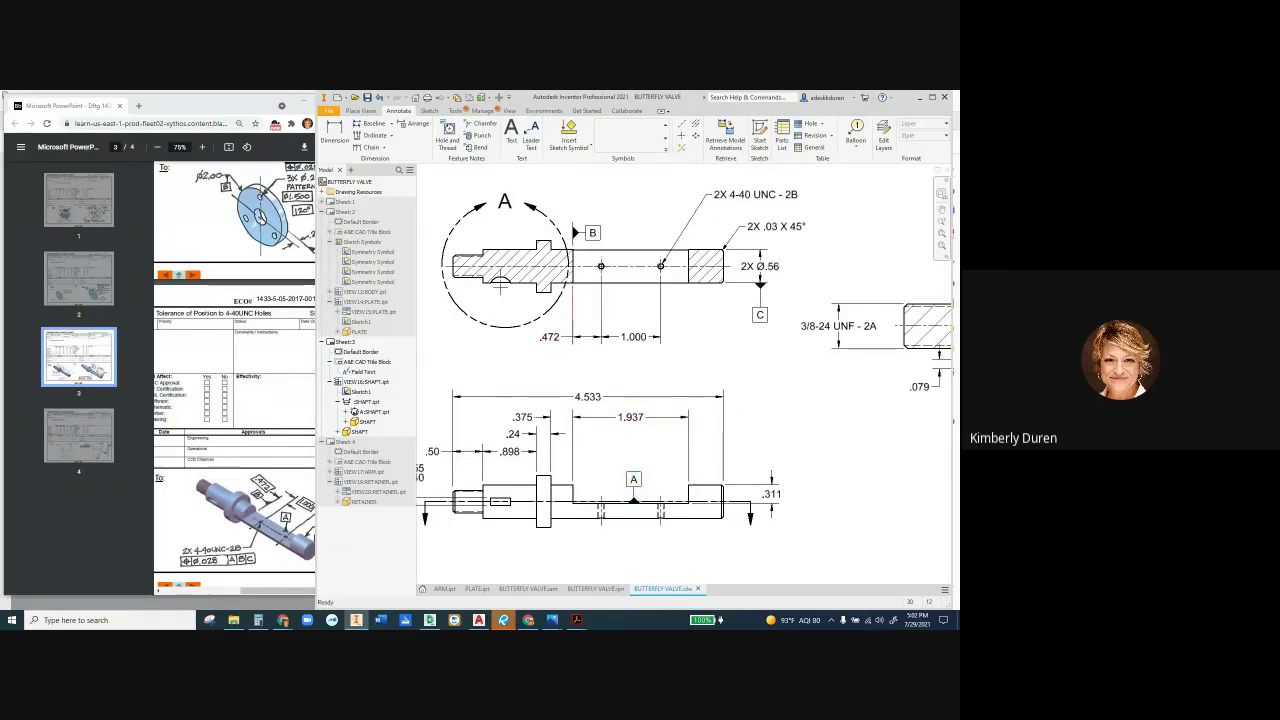
# Set the tolerance method of the .472 and 1.000 hole location dimensions to Basic
pyautogui.click(578, 337)
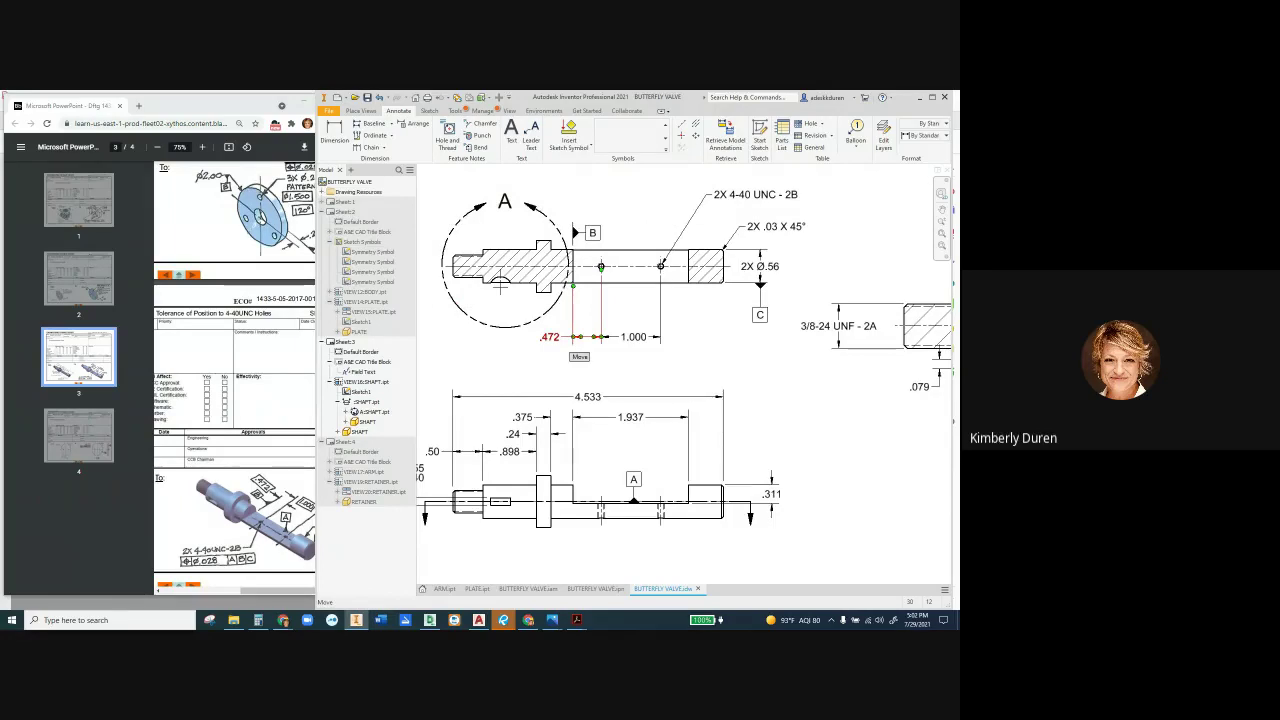
pyautogui.doubleClick(578, 337)
pyautogui.click(640, 249)
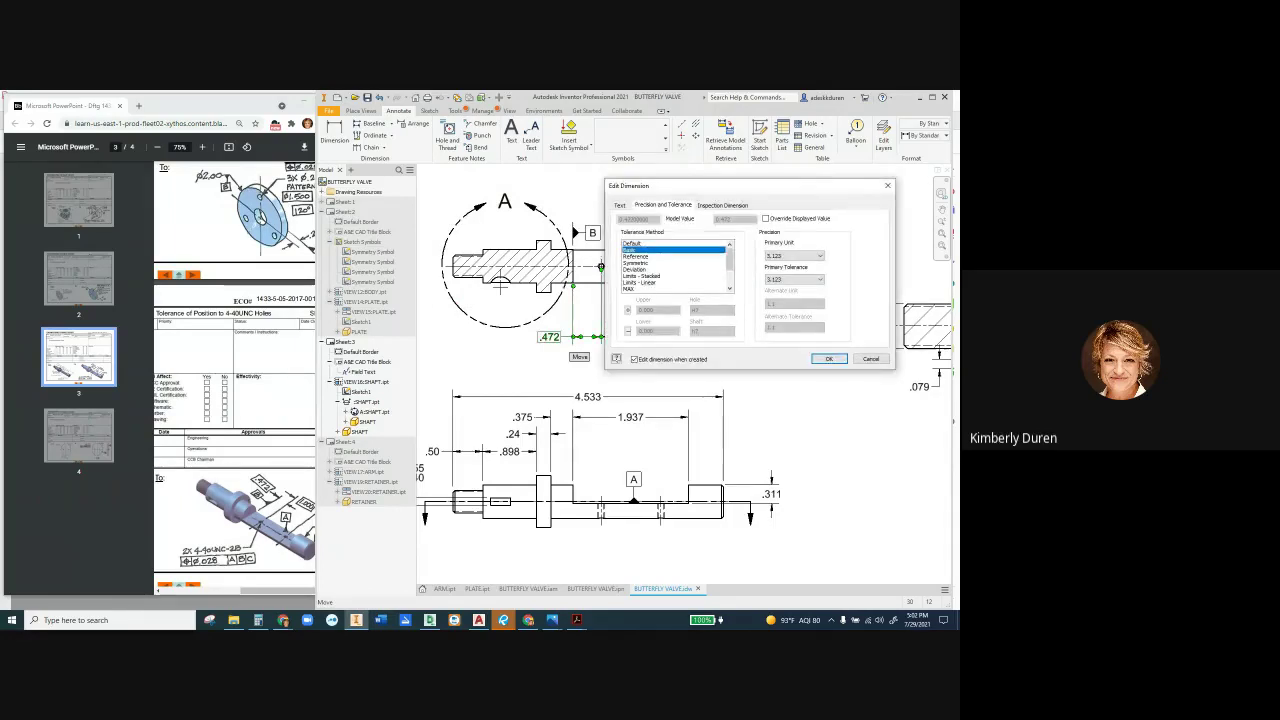
pyautogui.click(828, 358)
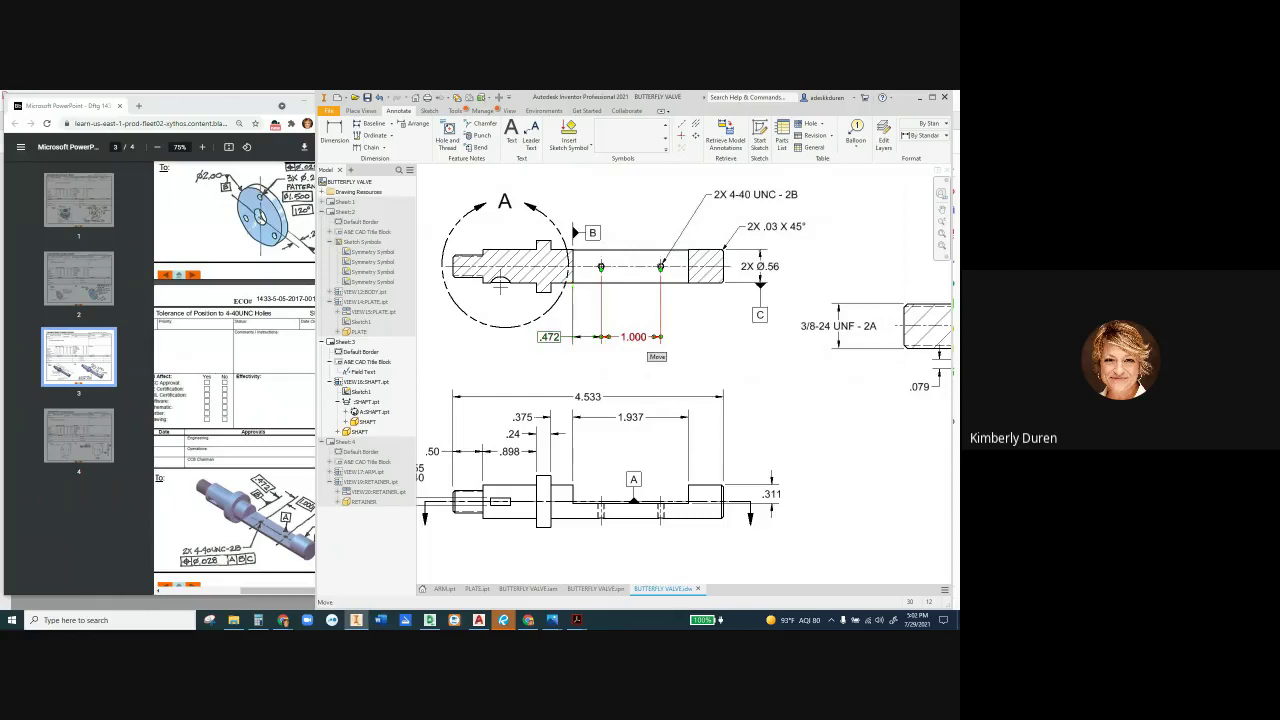
pyautogui.doubleClick(650, 337)
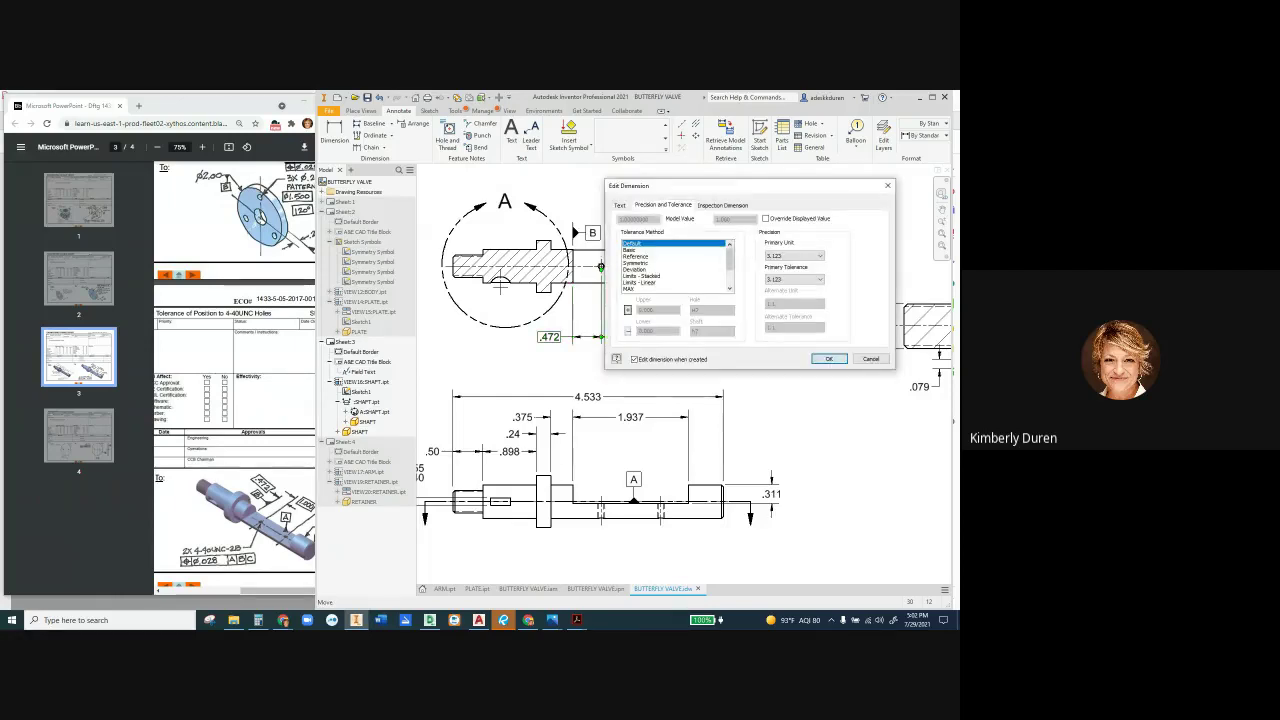
pyautogui.click(630, 250)
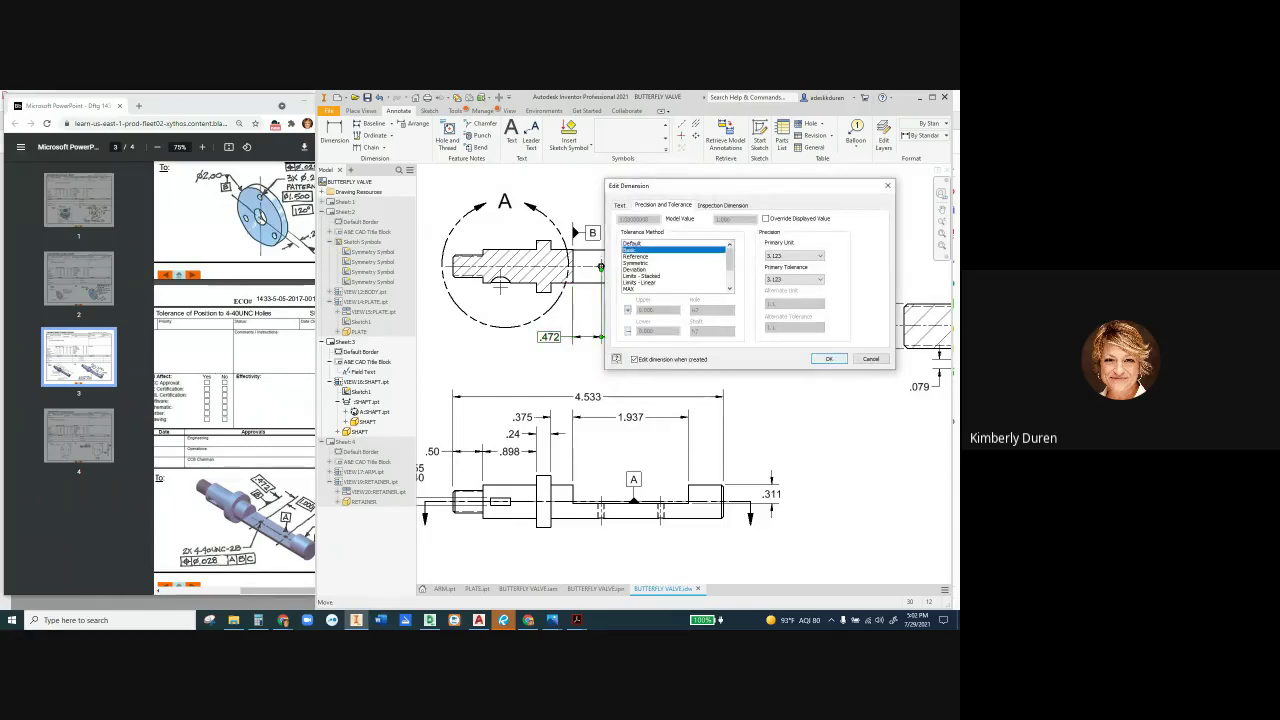
pyautogui.click(828, 358)
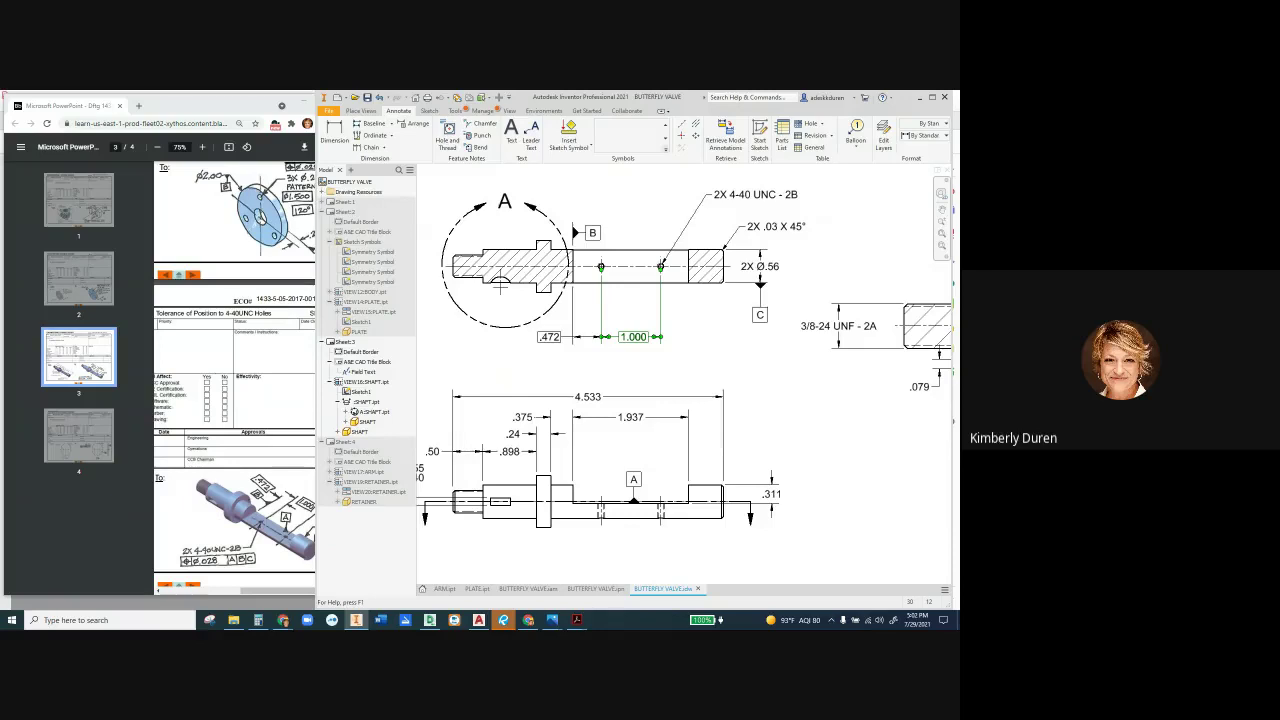
# Attach a feature control frame below the 2X 4-40 UNC - 2B note with position tolerance Ø.028 and datums A, B and C
pyautogui.click(665, 149)
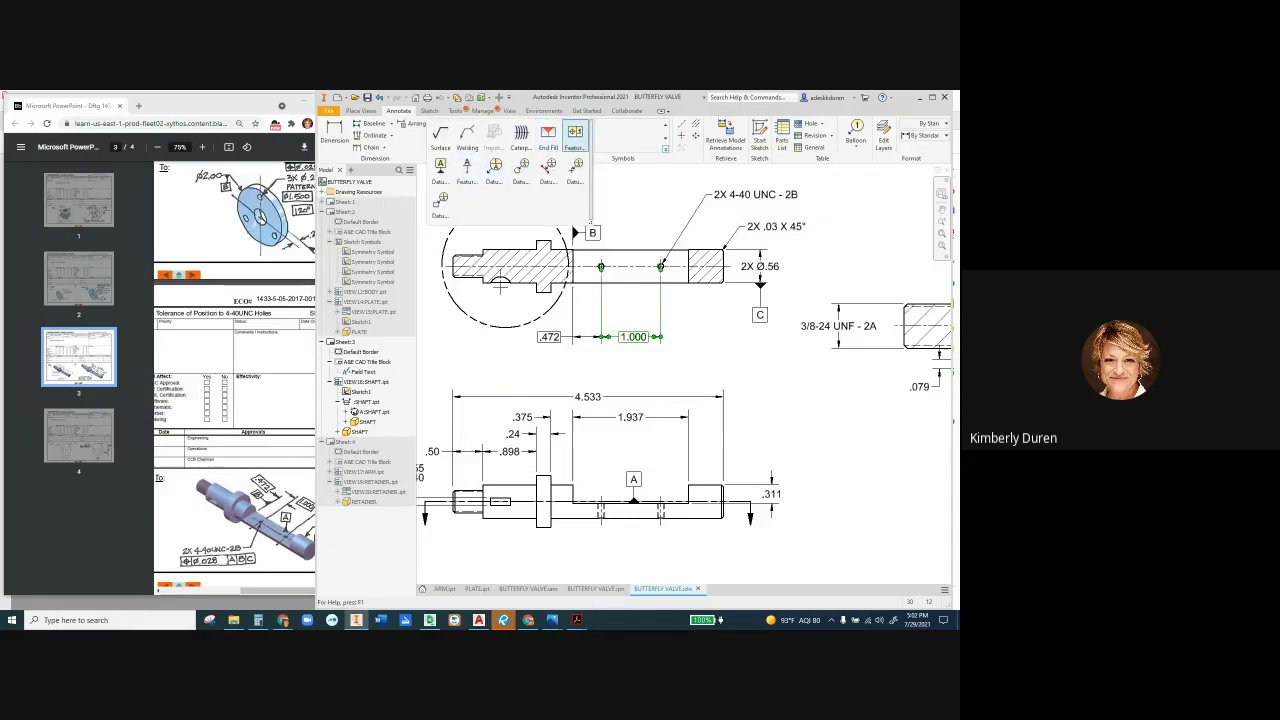
pyautogui.click(574, 135)
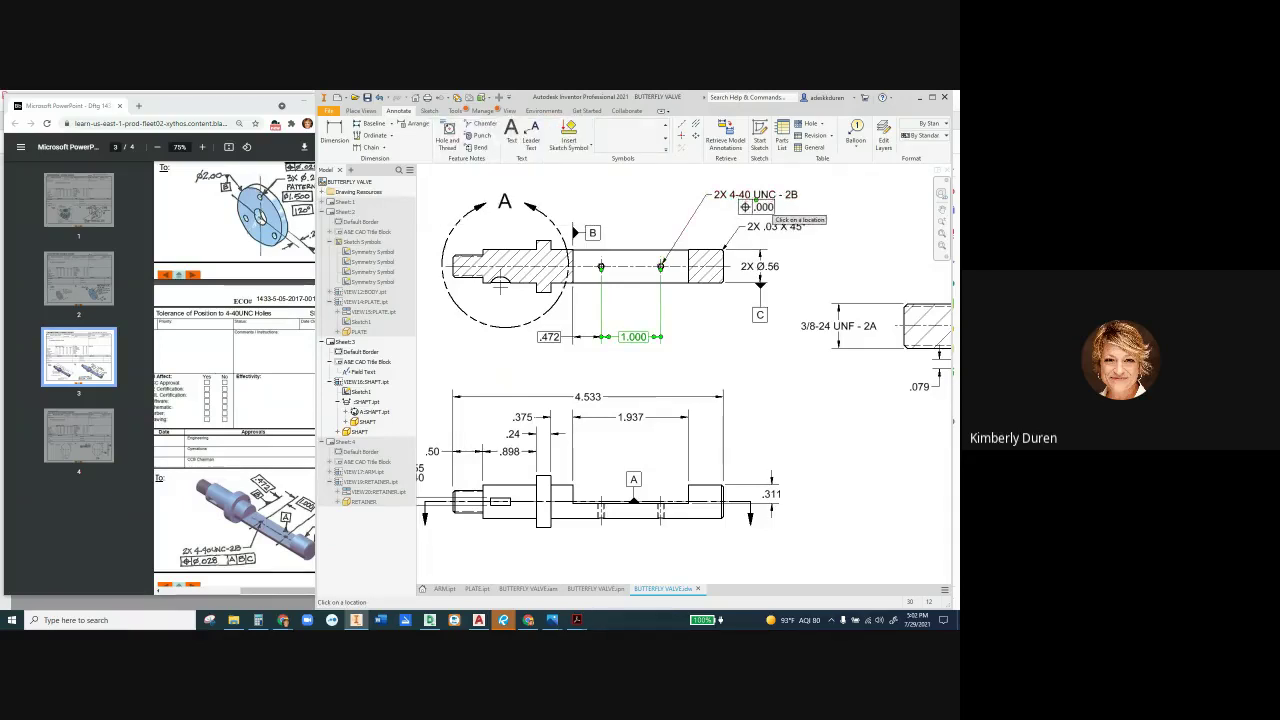
pyautogui.rightClick(781, 213)
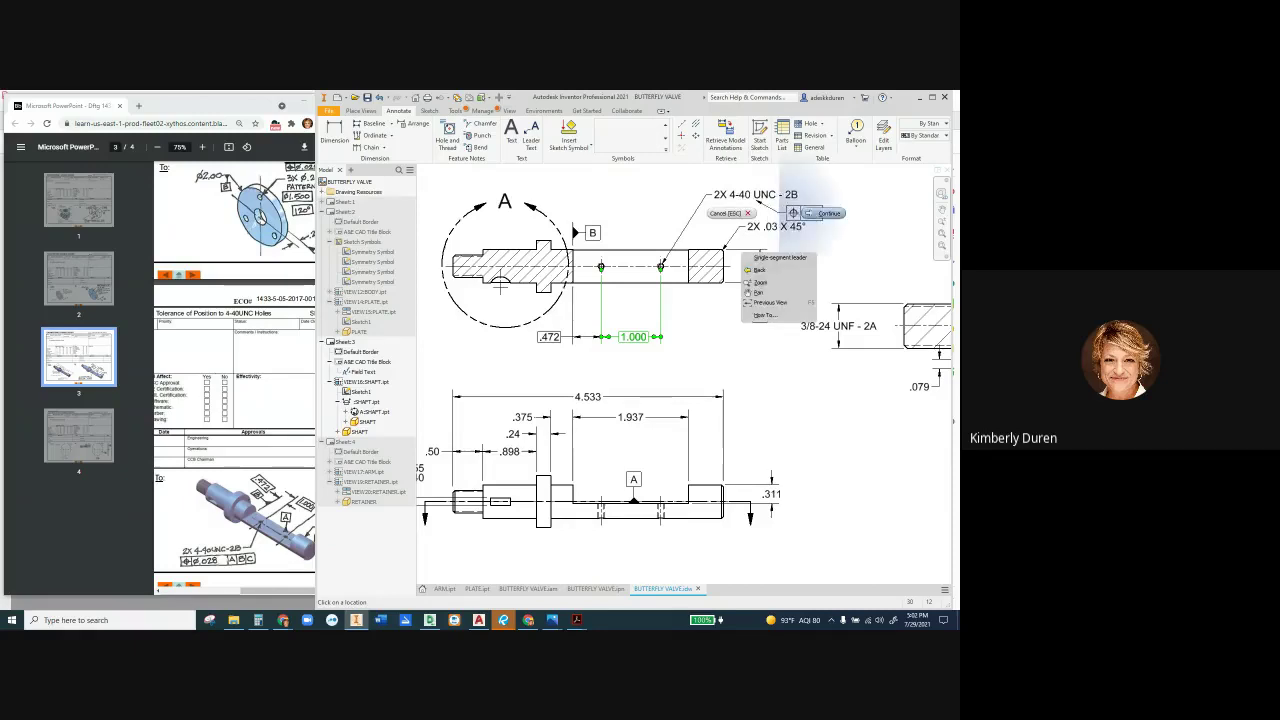
pyautogui.click(823, 213)
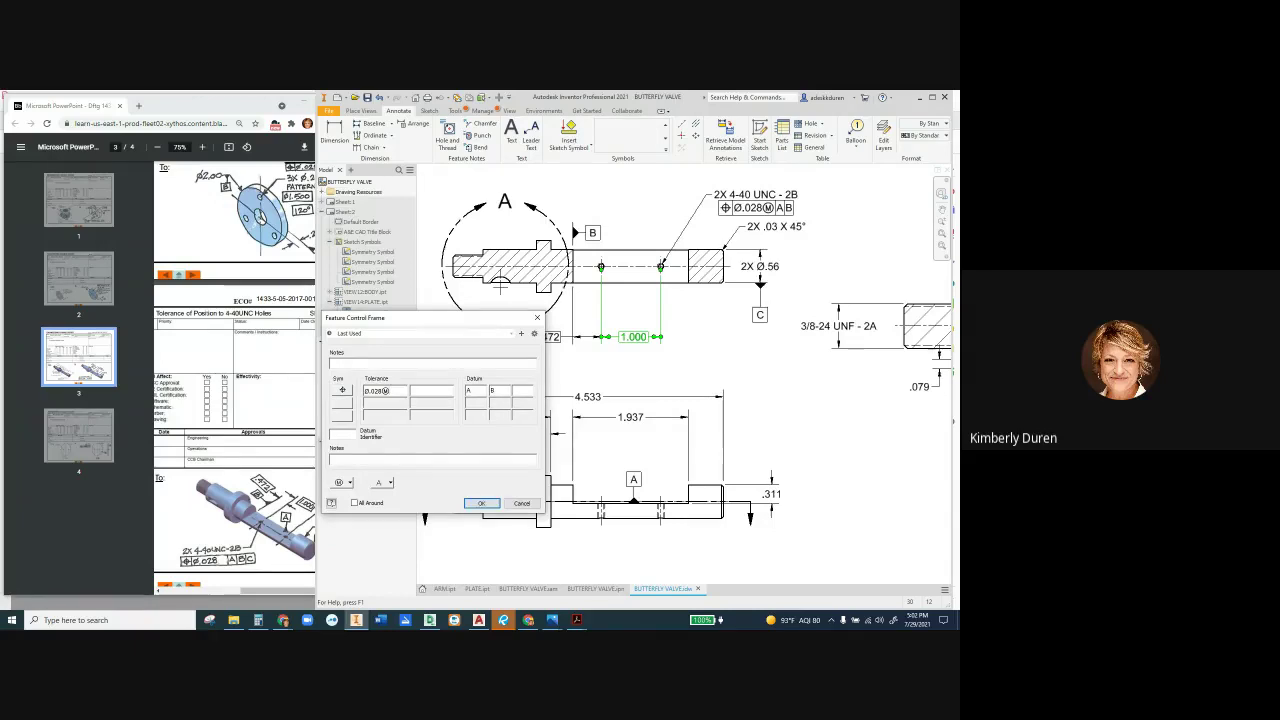
pyautogui.press('BackSpace')
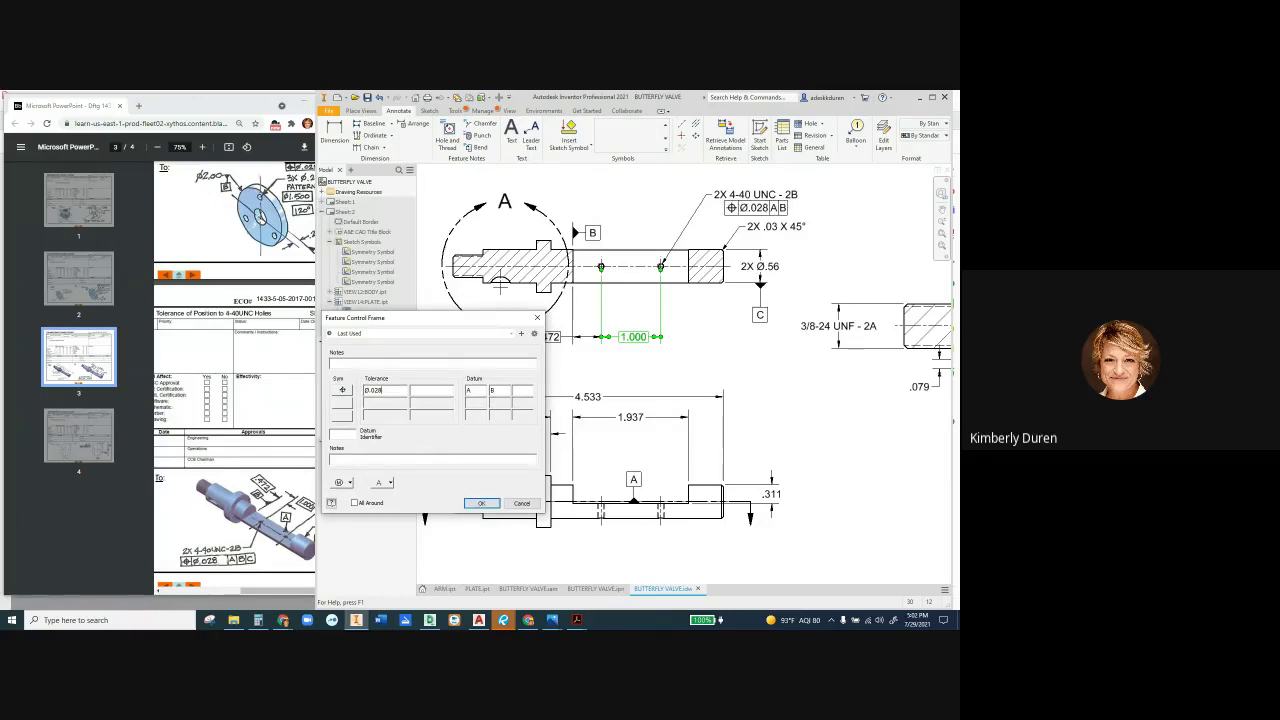
pyautogui.click(521, 390)
pyautogui.write('C')
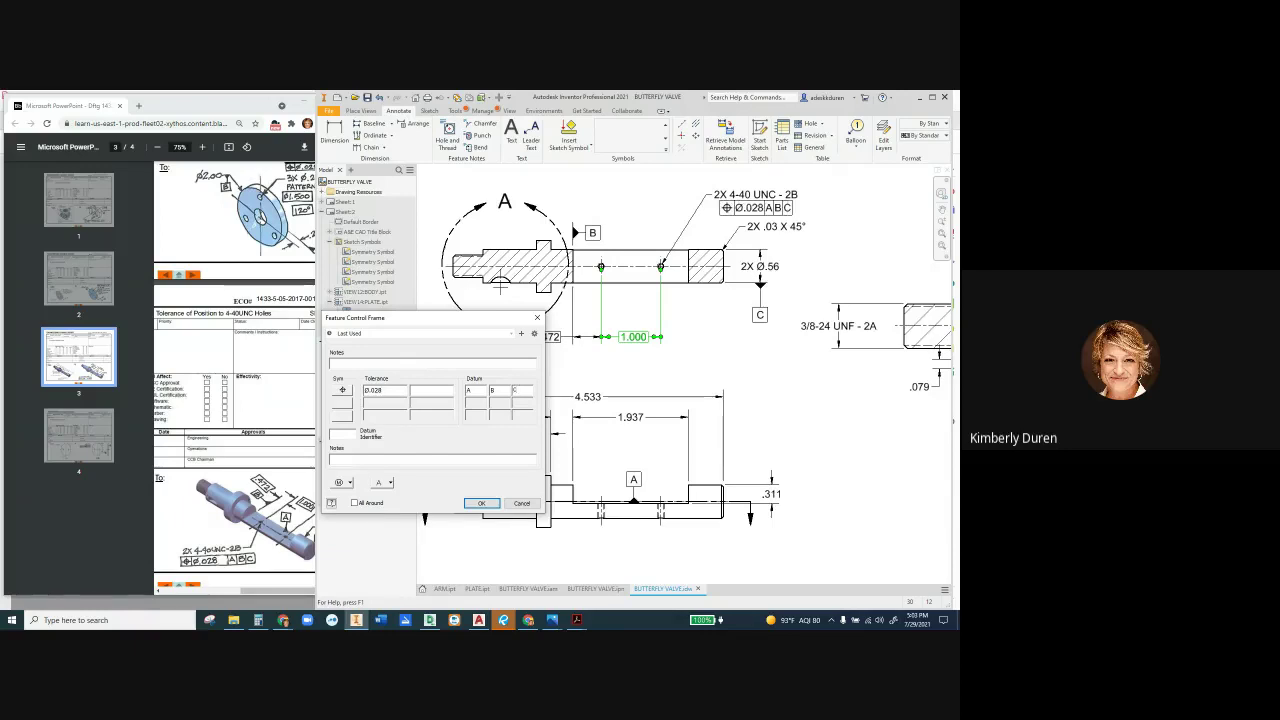
pyautogui.click(481, 503)
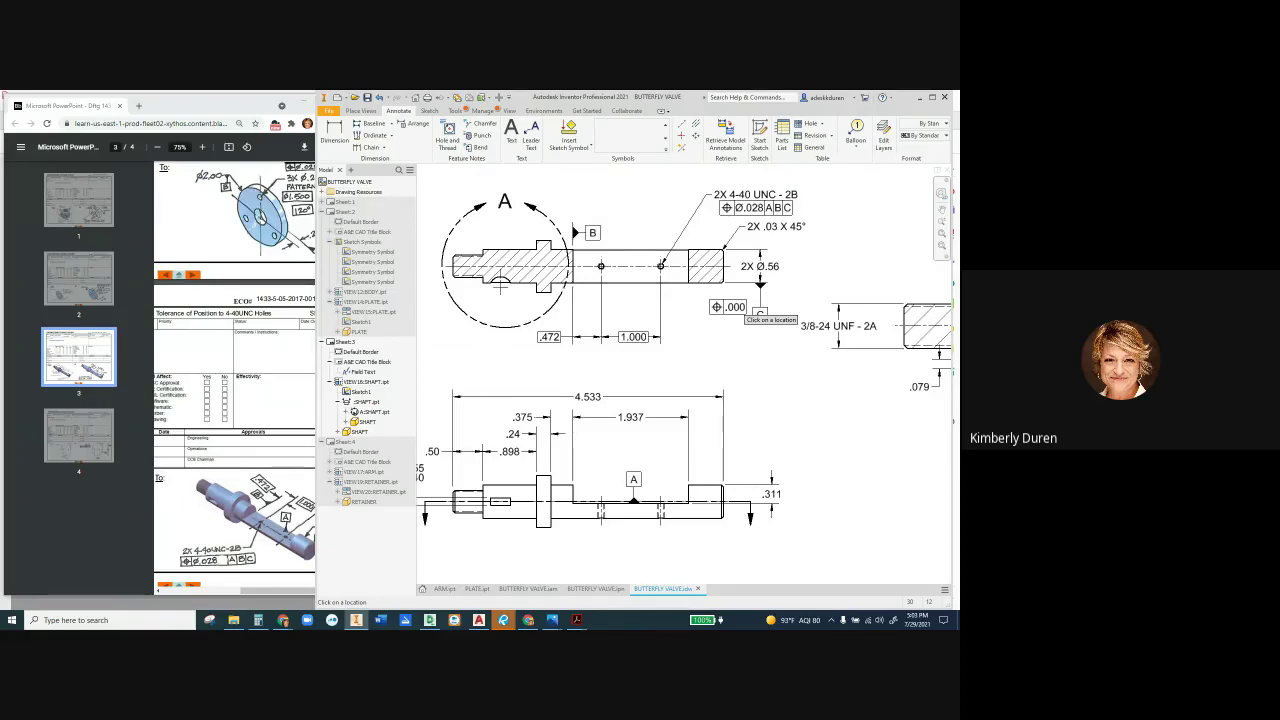
pyautogui.click(735, 218)
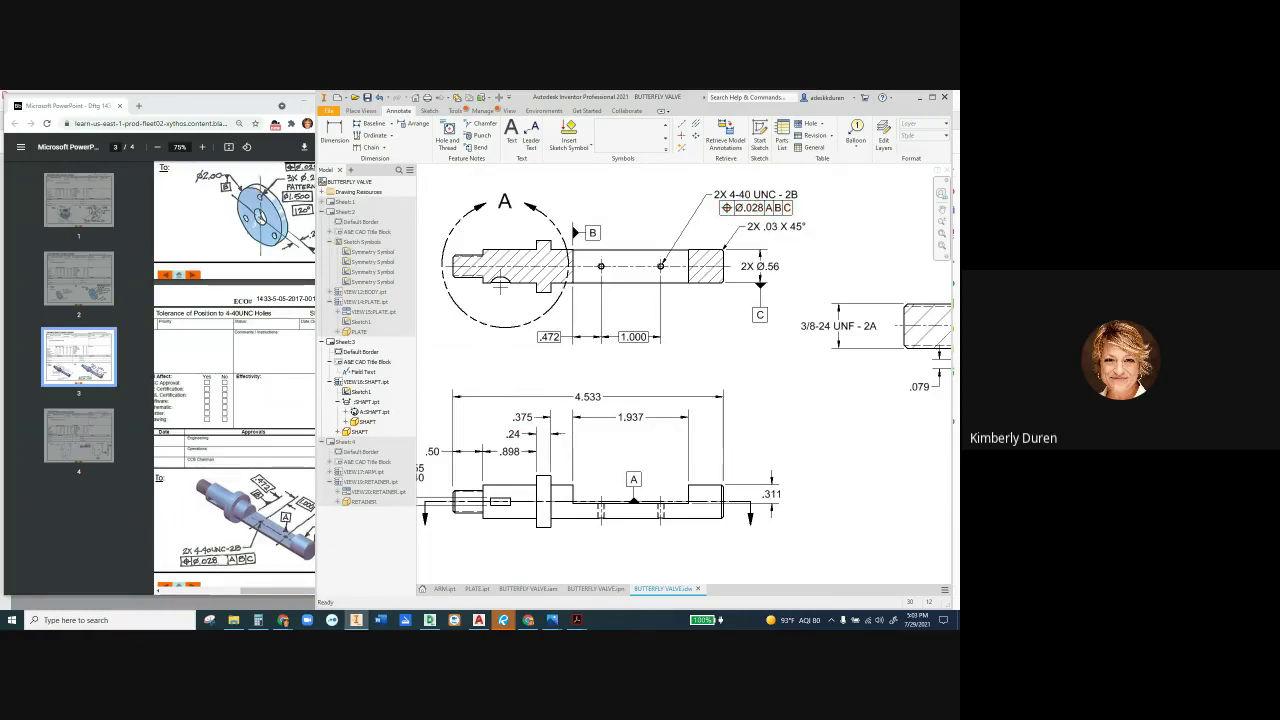
# Switch to the change order document in the browser and examine the butterfly valve plate changes on sheet 4 of 4
pyautogui.click(283, 620)
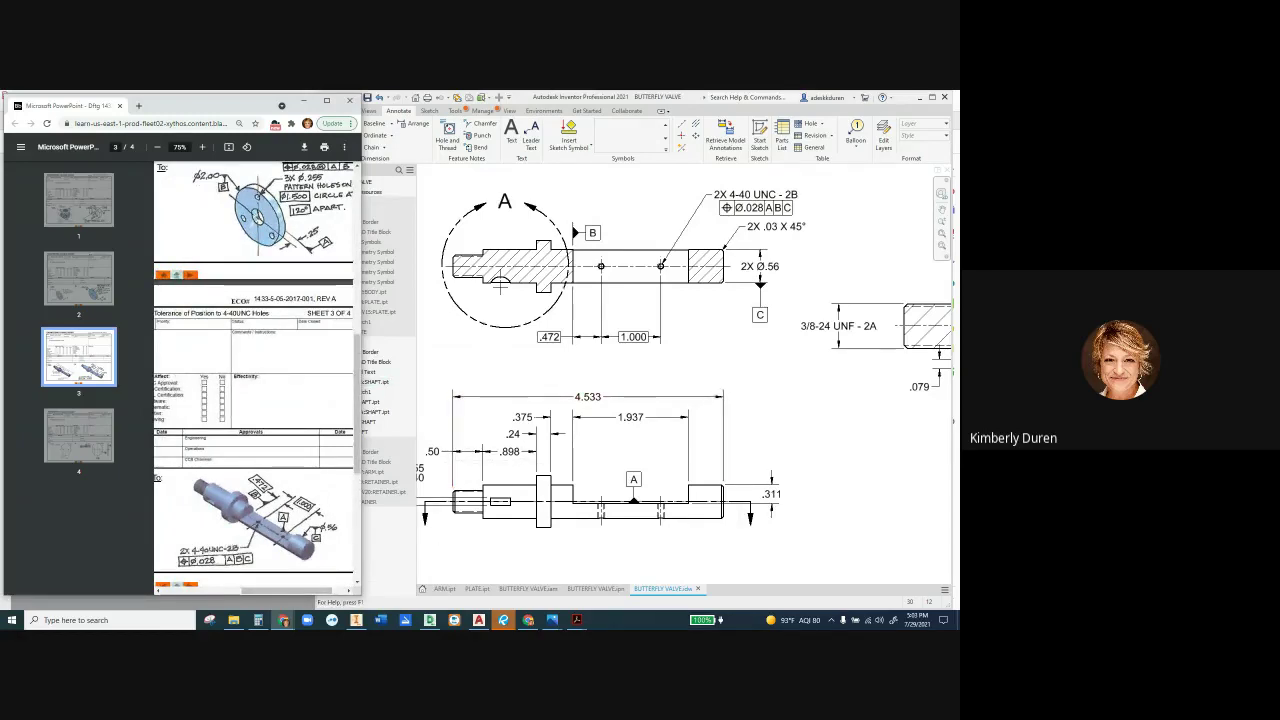
pyautogui.hotkey('alt', 'Tab')
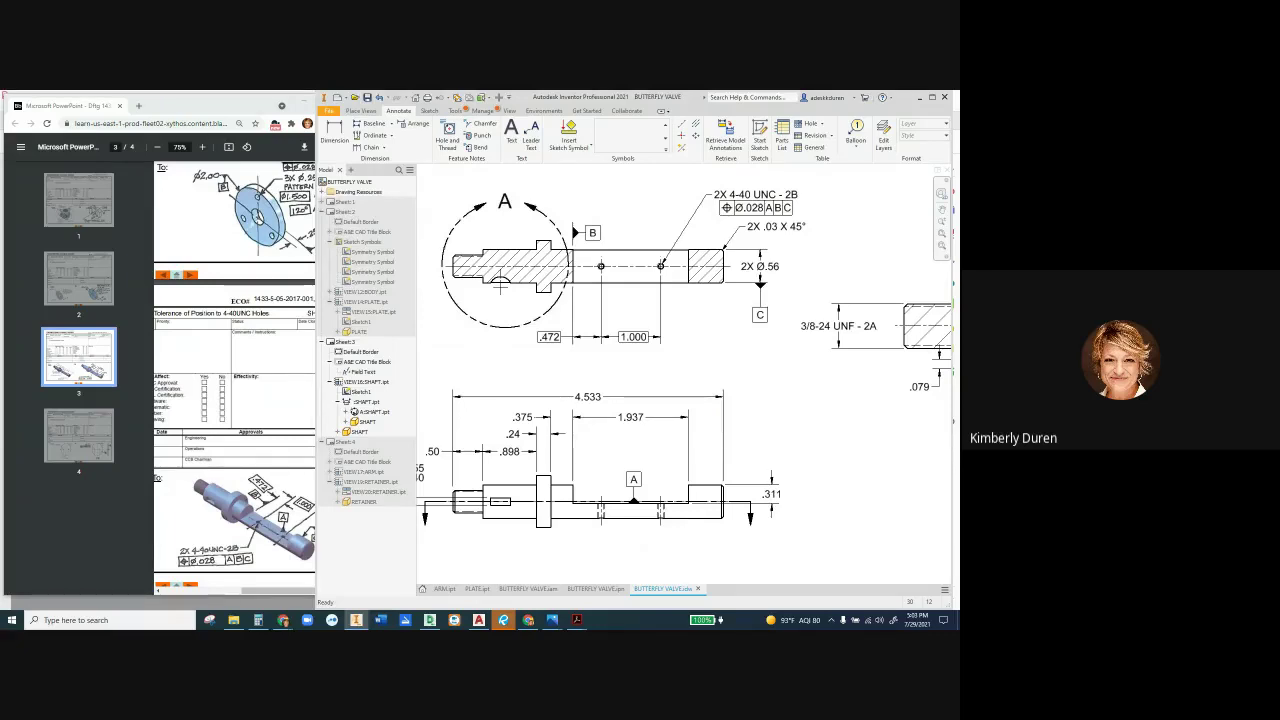
pyautogui.hotkey('alt', 'Tab')
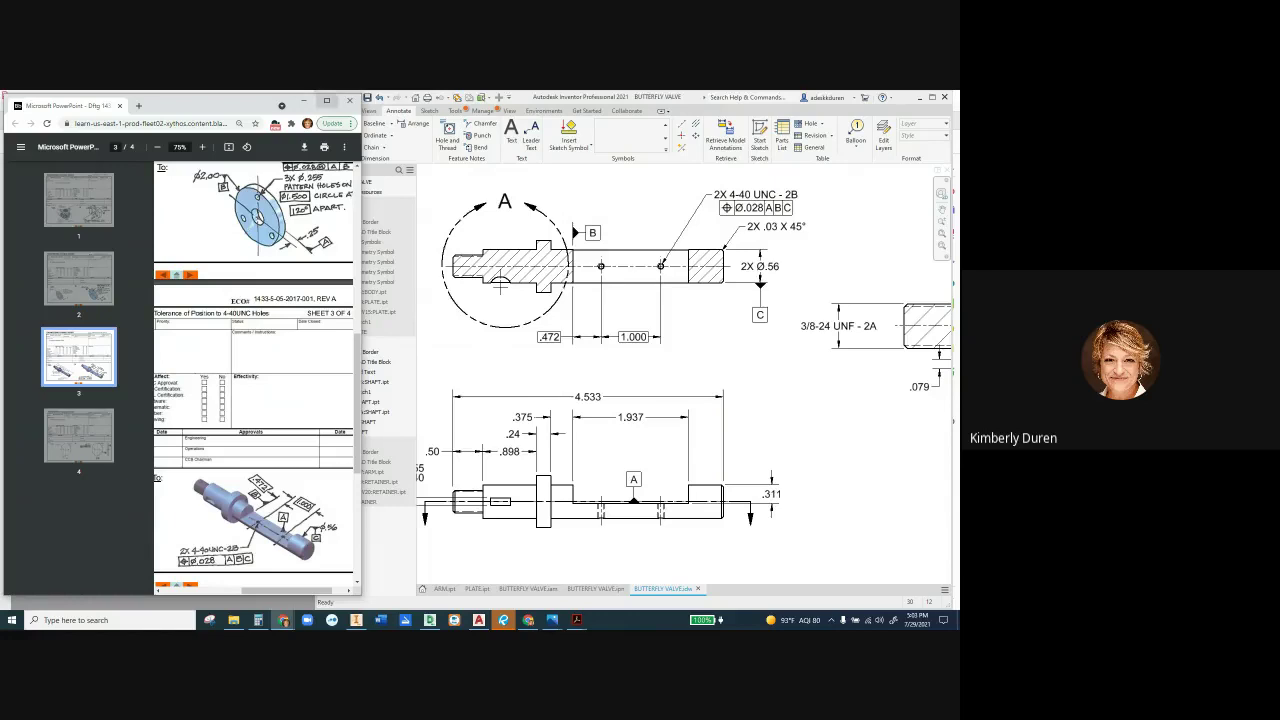
pyautogui.click(326, 100)
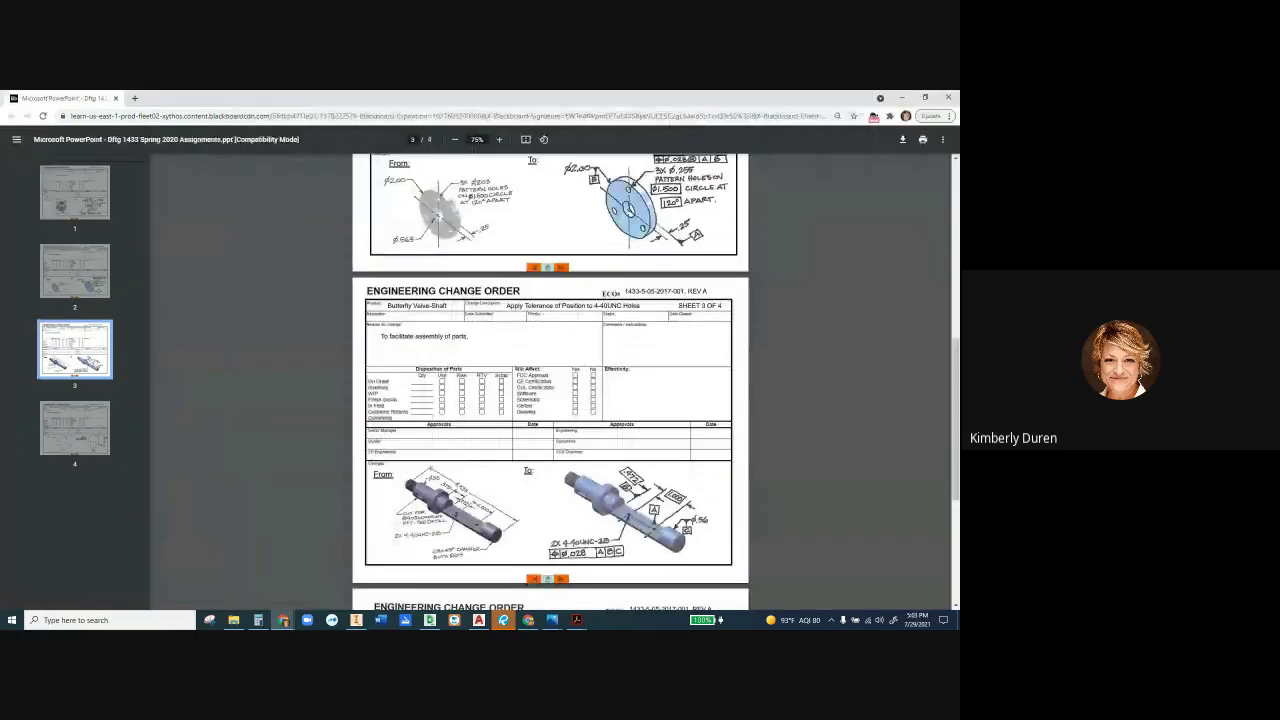
pyautogui.scroll(-3, 550, 380)
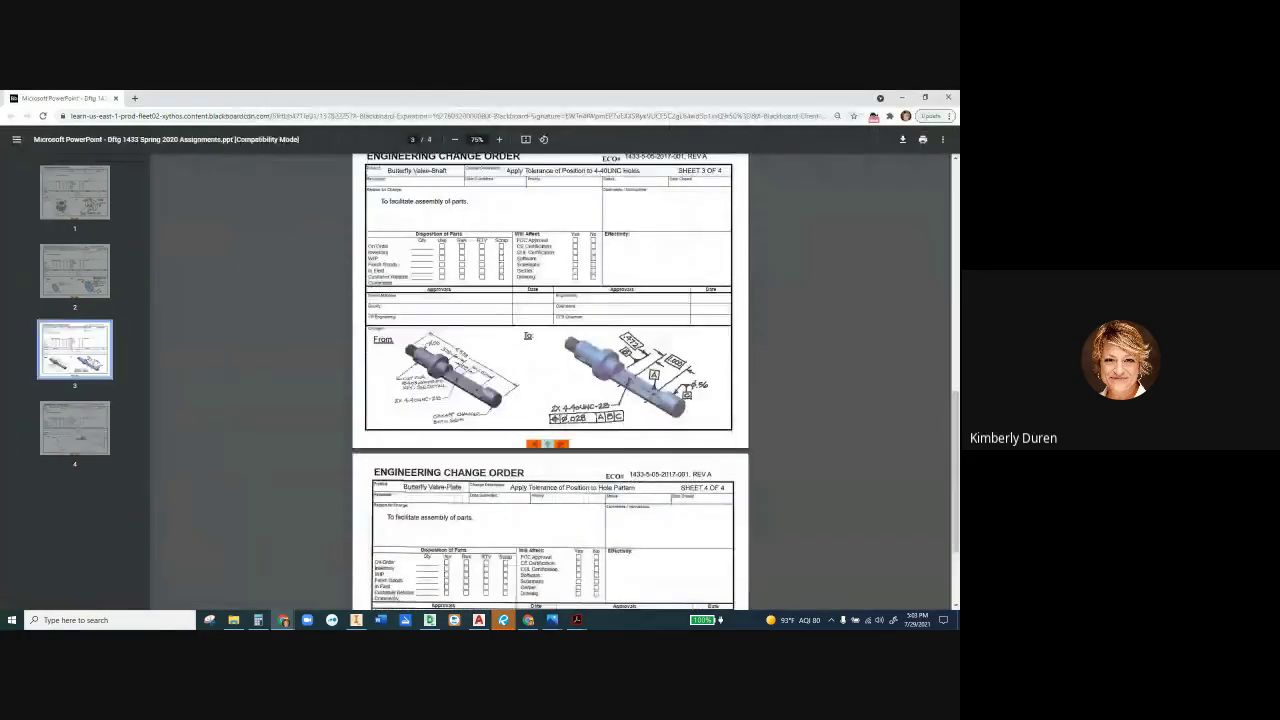
pyautogui.scroll(-3, 550, 380)
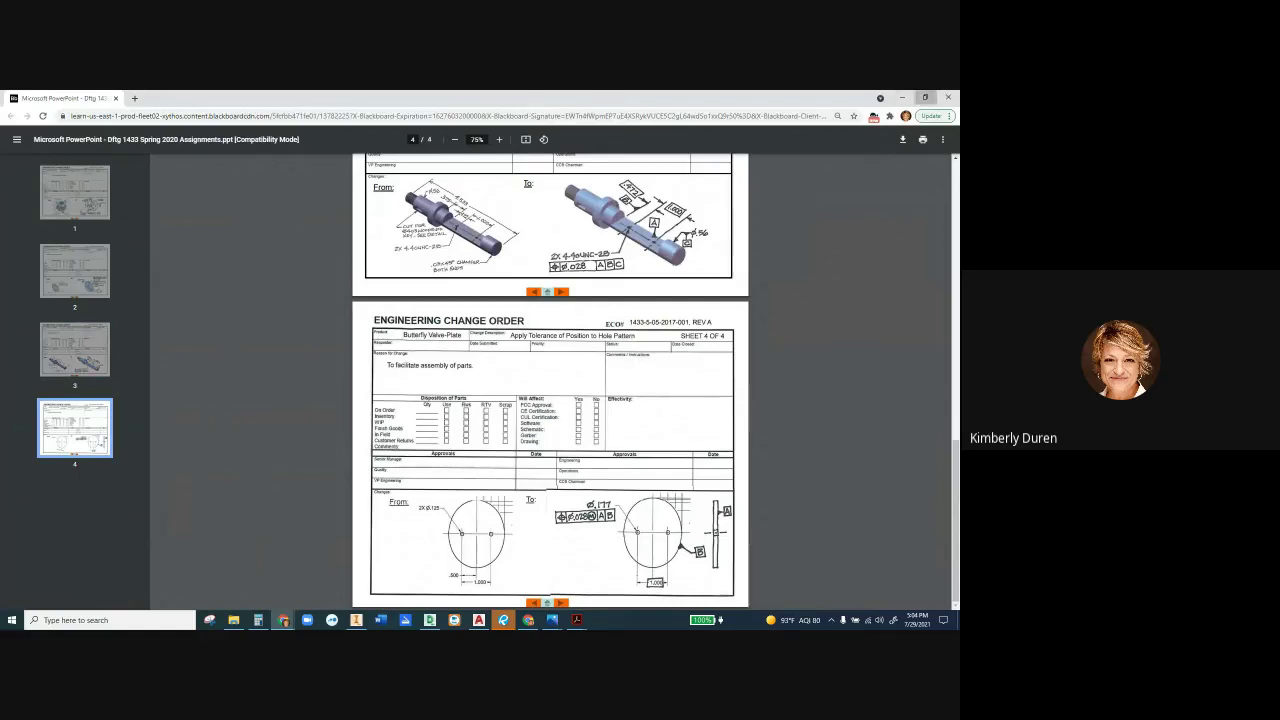
pyautogui.click(925, 97)
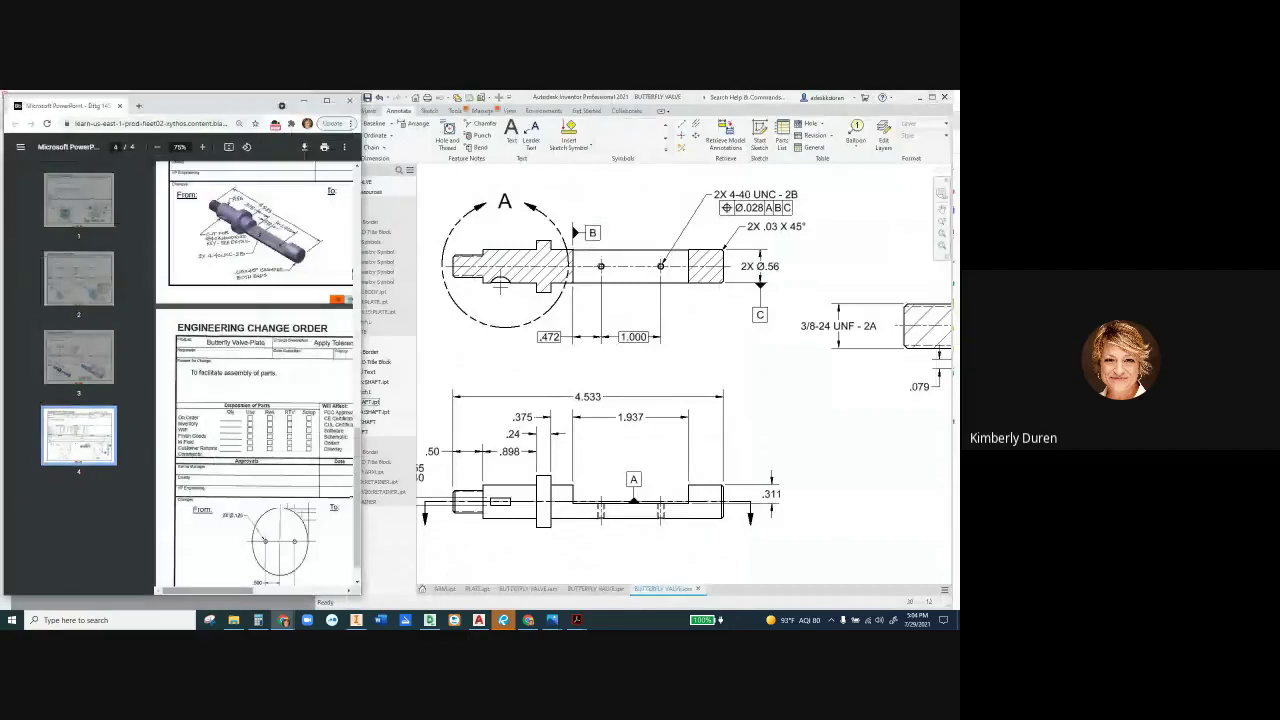
pyautogui.moveTo(208, 590); pyautogui.dragTo(296, 590)
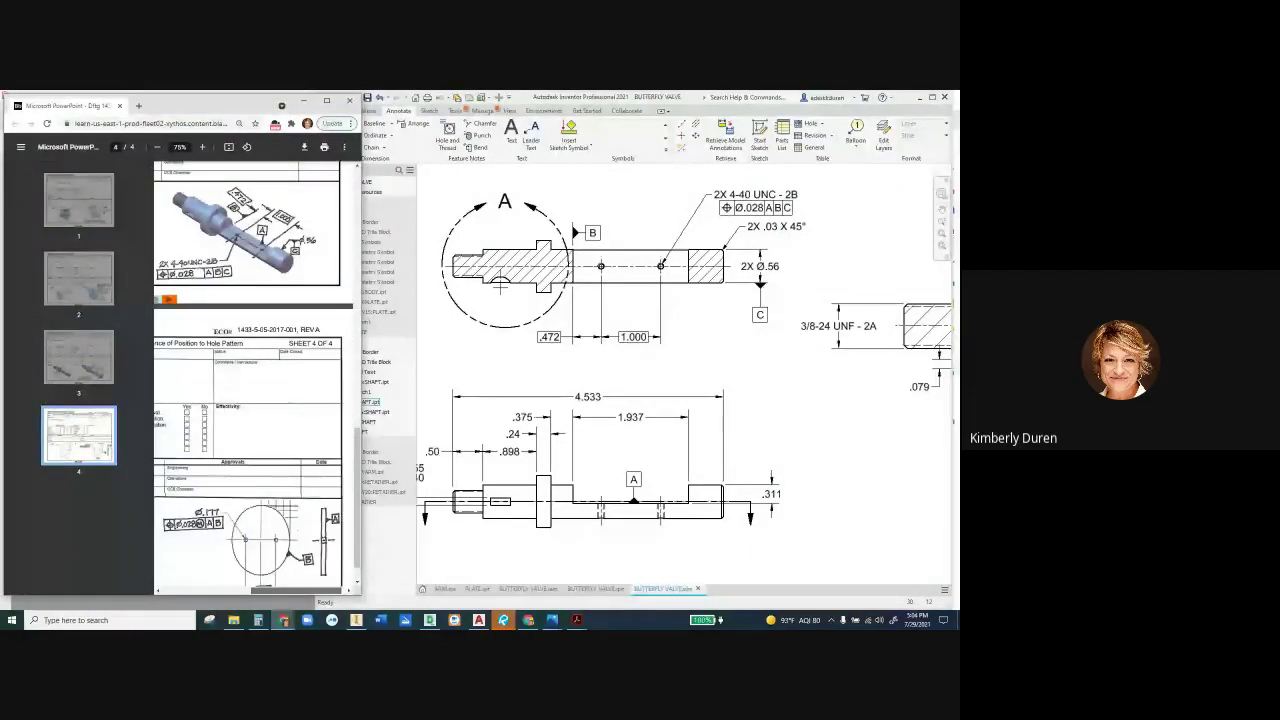
pyautogui.hotkey('alt', 'Tab')
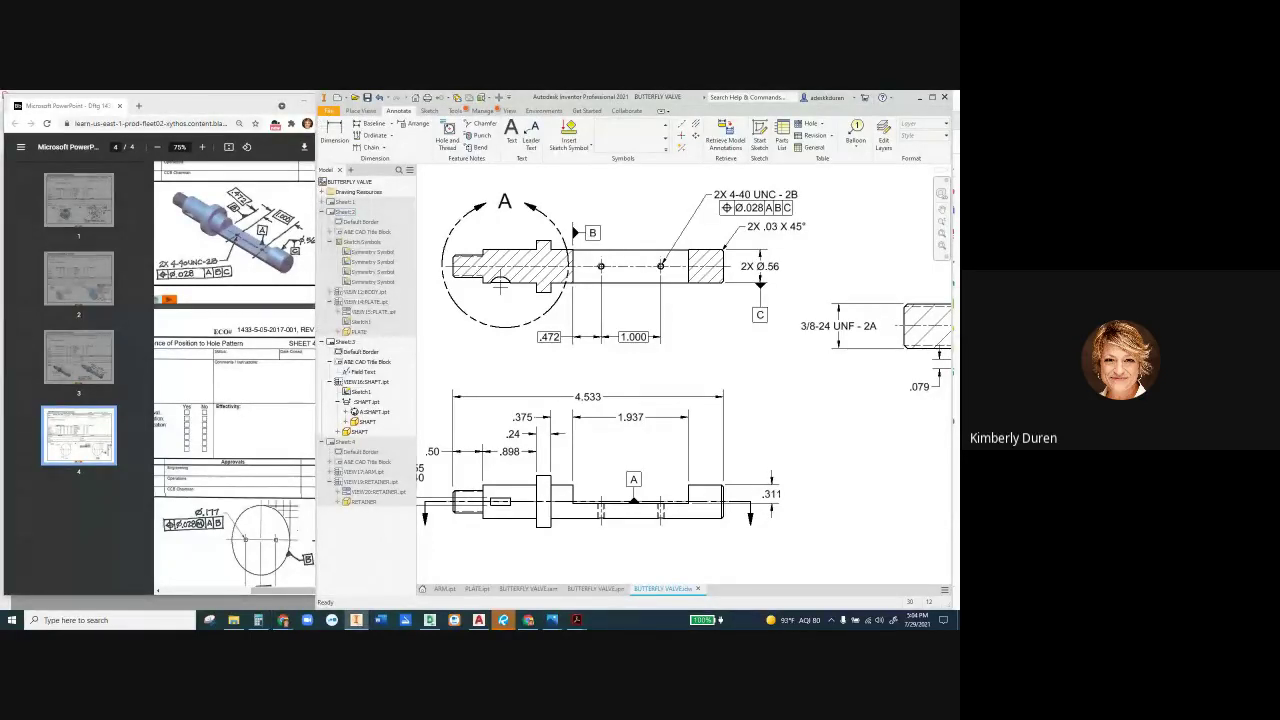
# Activate drawing Sheet:2 and attach a datum identifier labelled B to the outer edge of the plate's front view
pyautogui.doubleClick(345, 211)
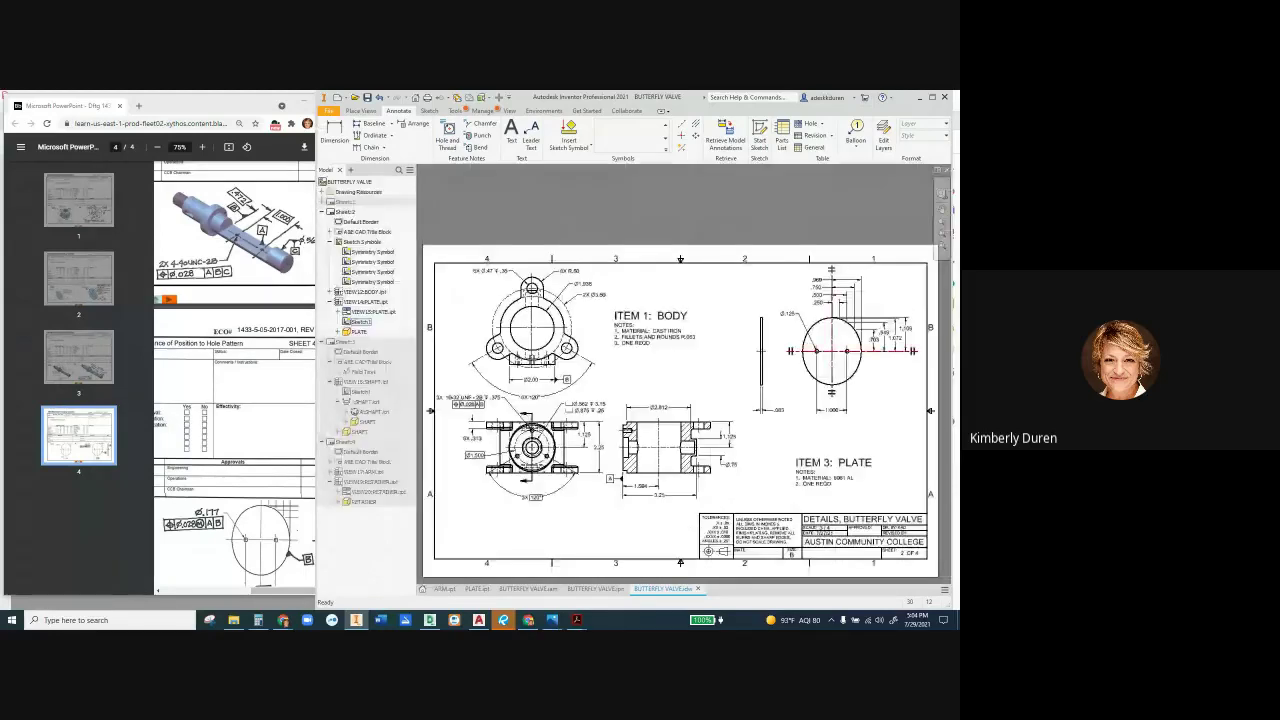
pyautogui.scroll(3, 908, 386)
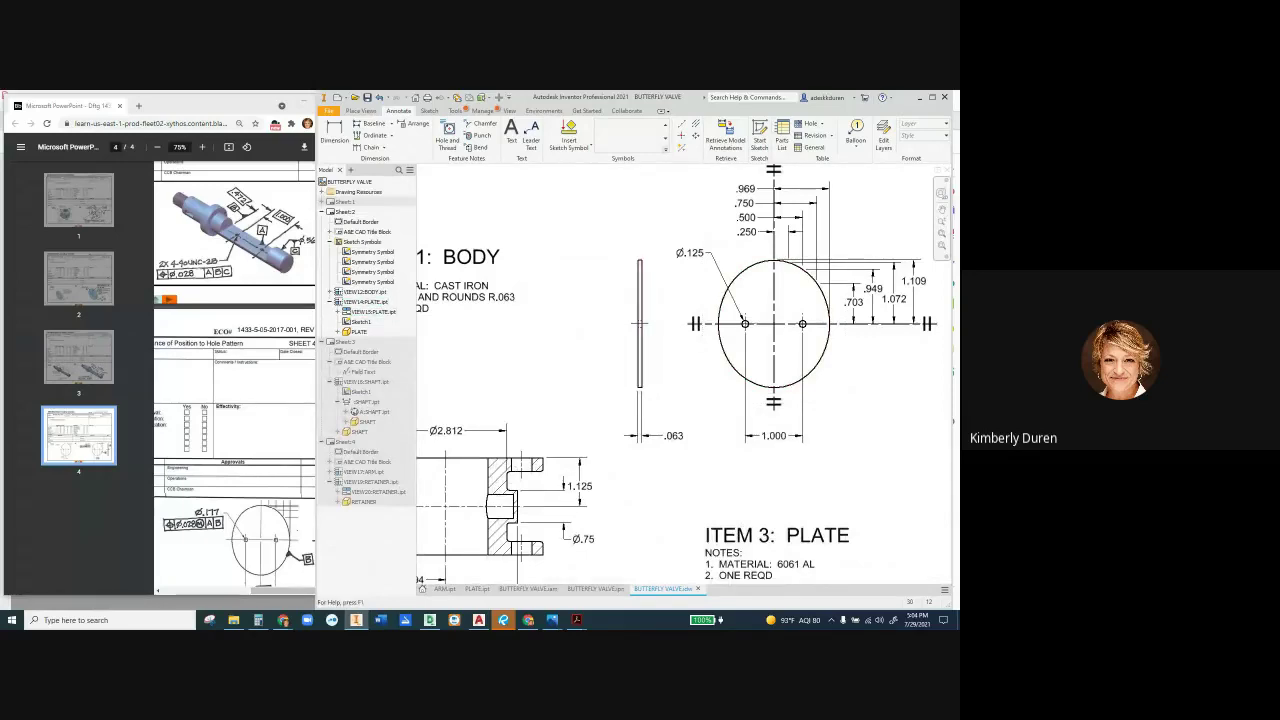
pyautogui.click(665, 149)
pyautogui.click(440, 170)
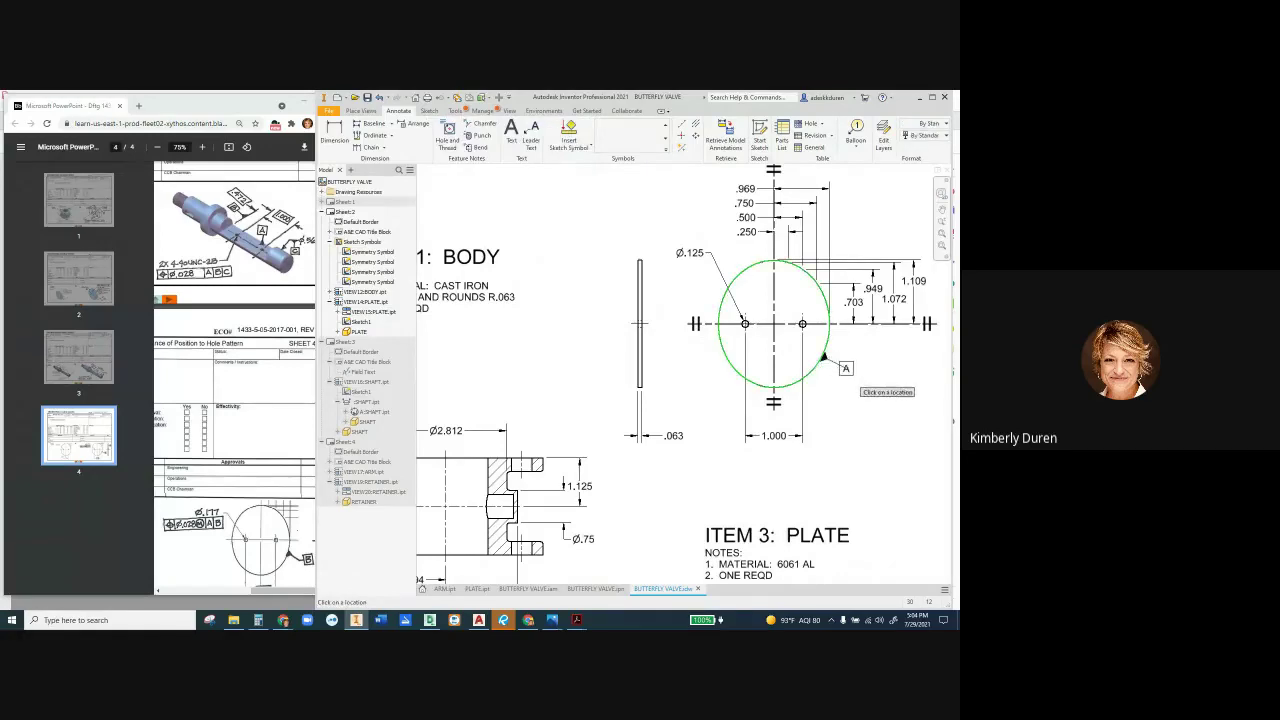
pyautogui.click(823, 356)
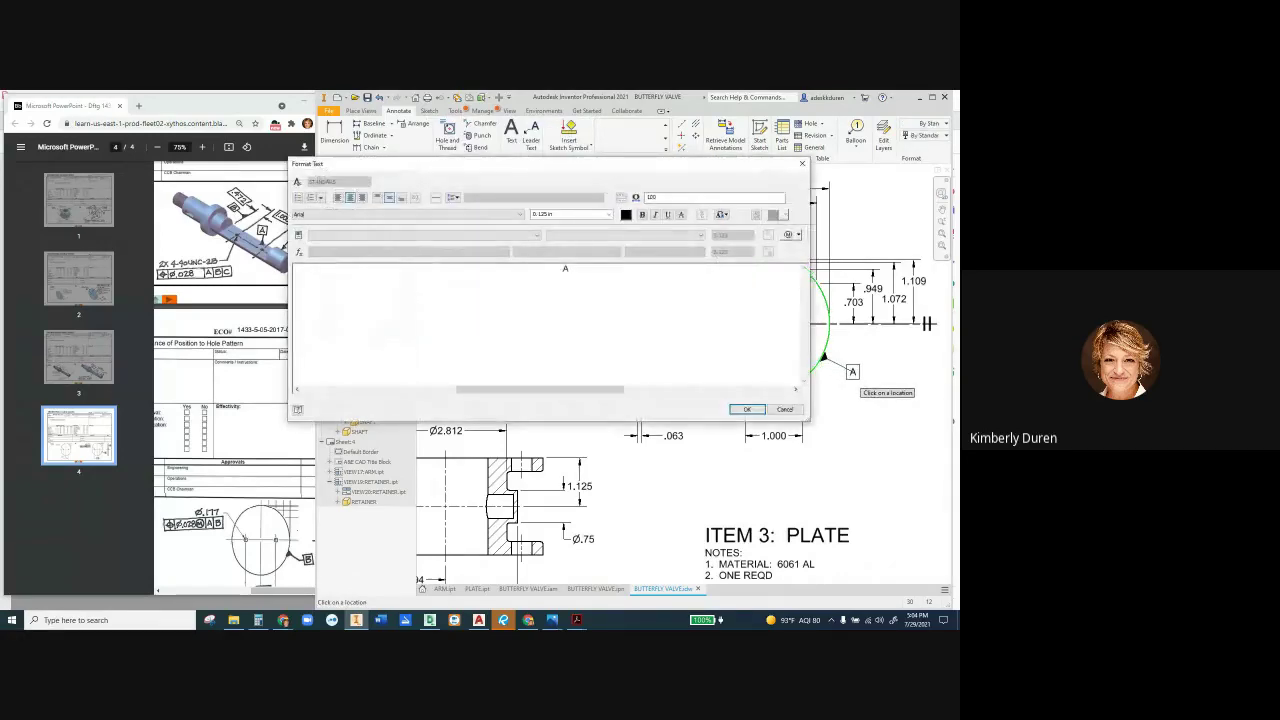
pyautogui.write('B')
pyautogui.click(746, 409)
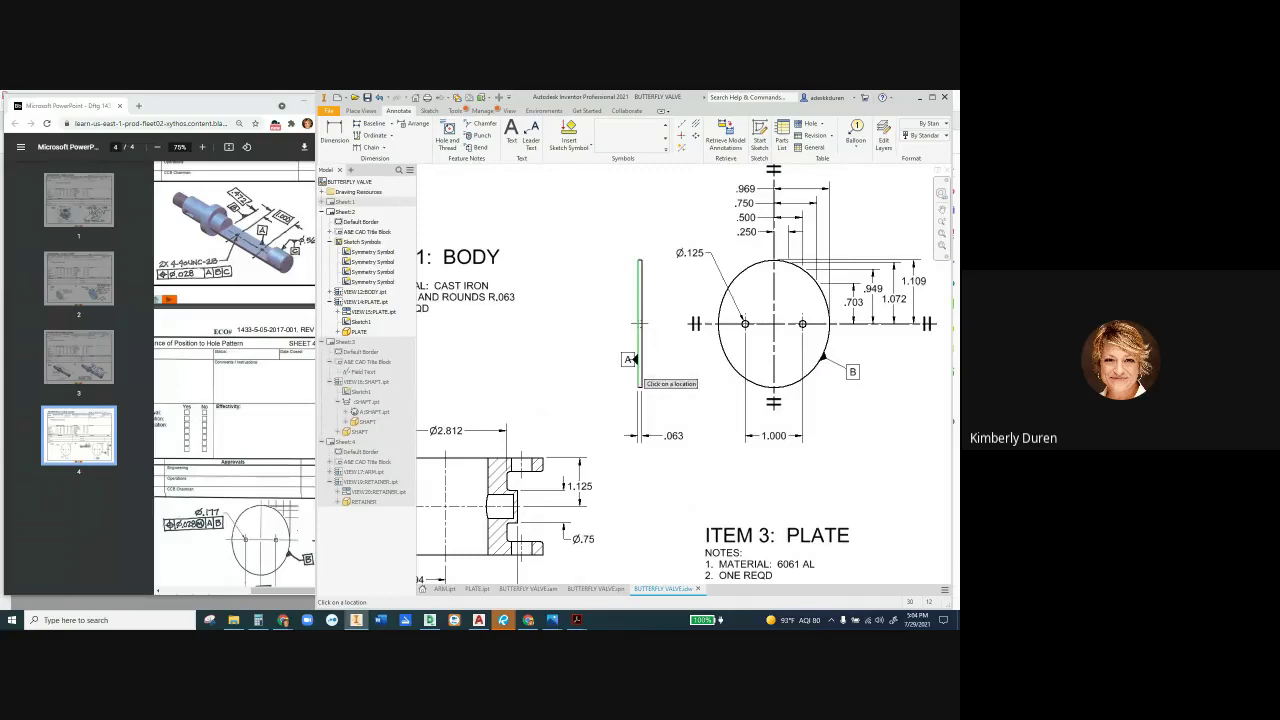
# Attach datum identifier A to the flat face in the plate's edge view and finish the datum command
pyautogui.click(630, 370)
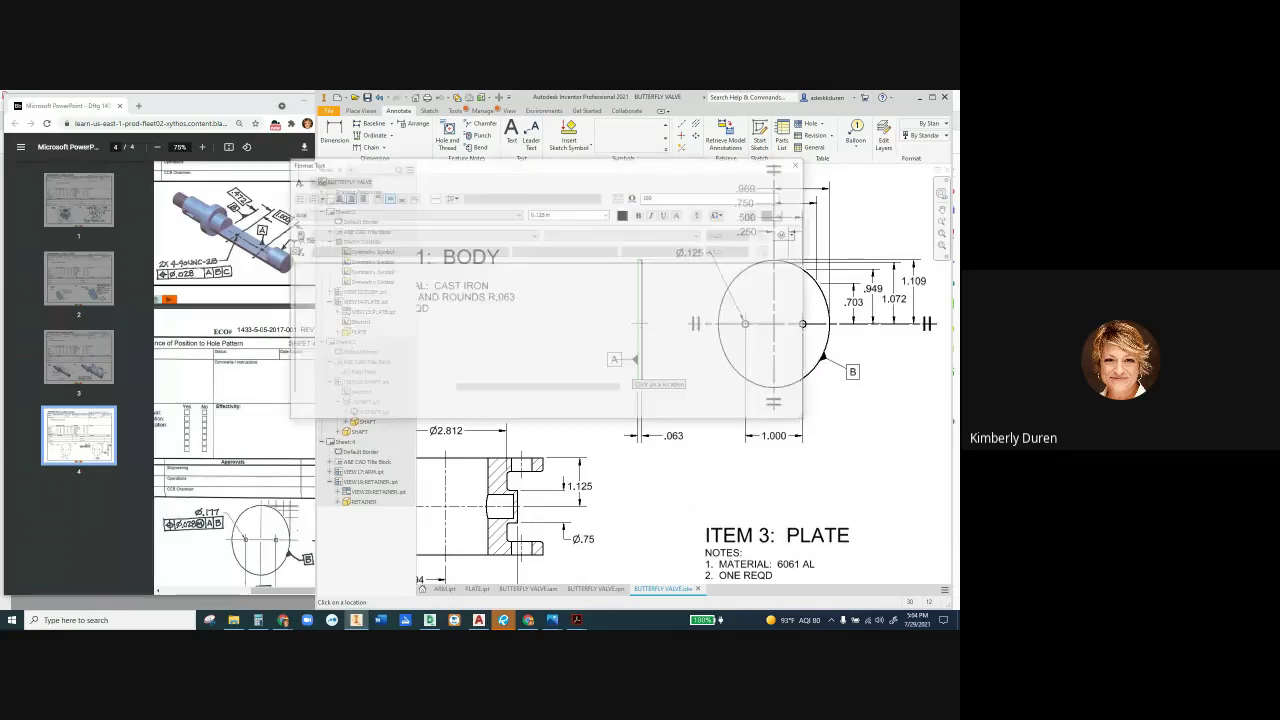
pyautogui.click(748, 409)
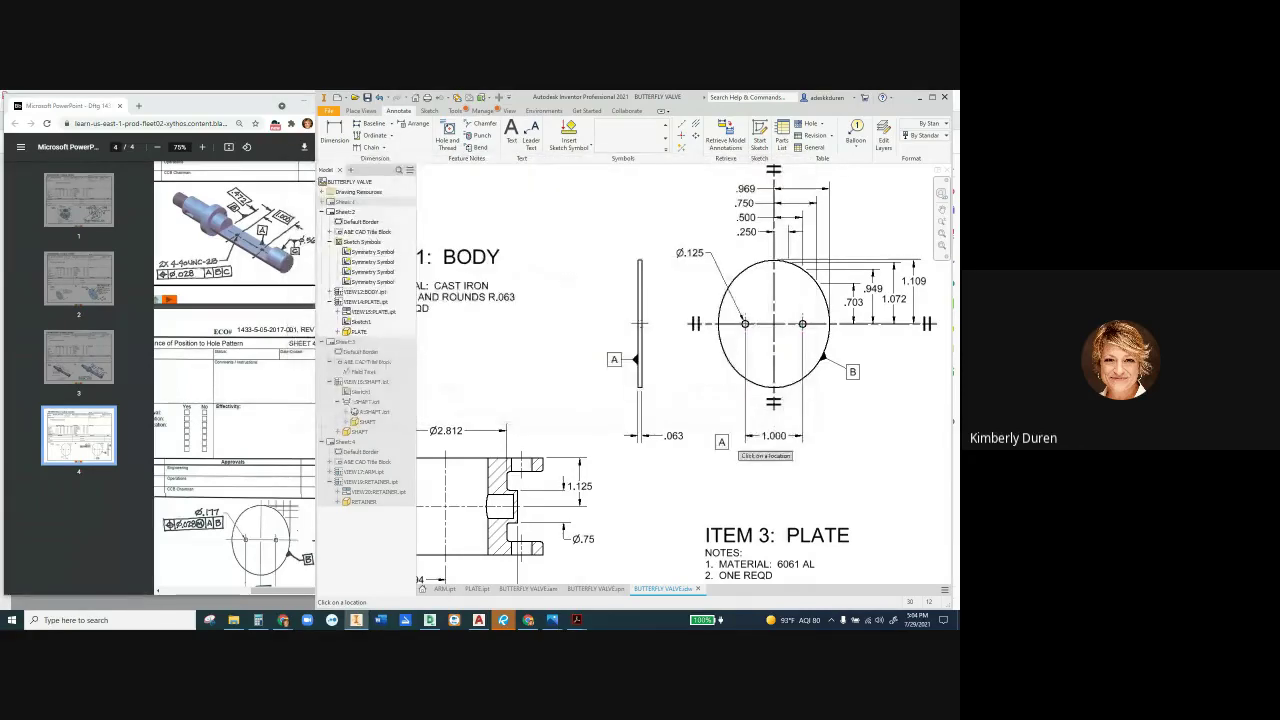
pyautogui.press('Escape')
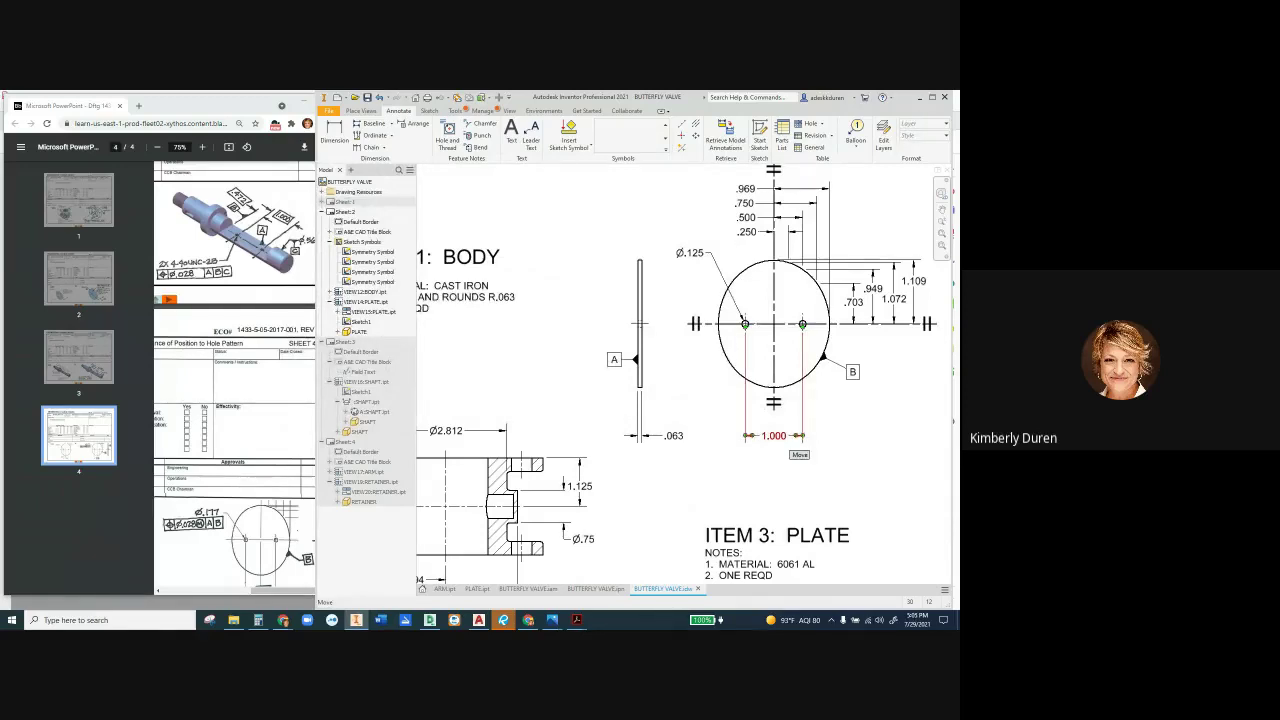
# Set the tolerance method of the plate's 1.000 hole spacing dimension to Basic
pyautogui.scroll(-1, 234, 376)
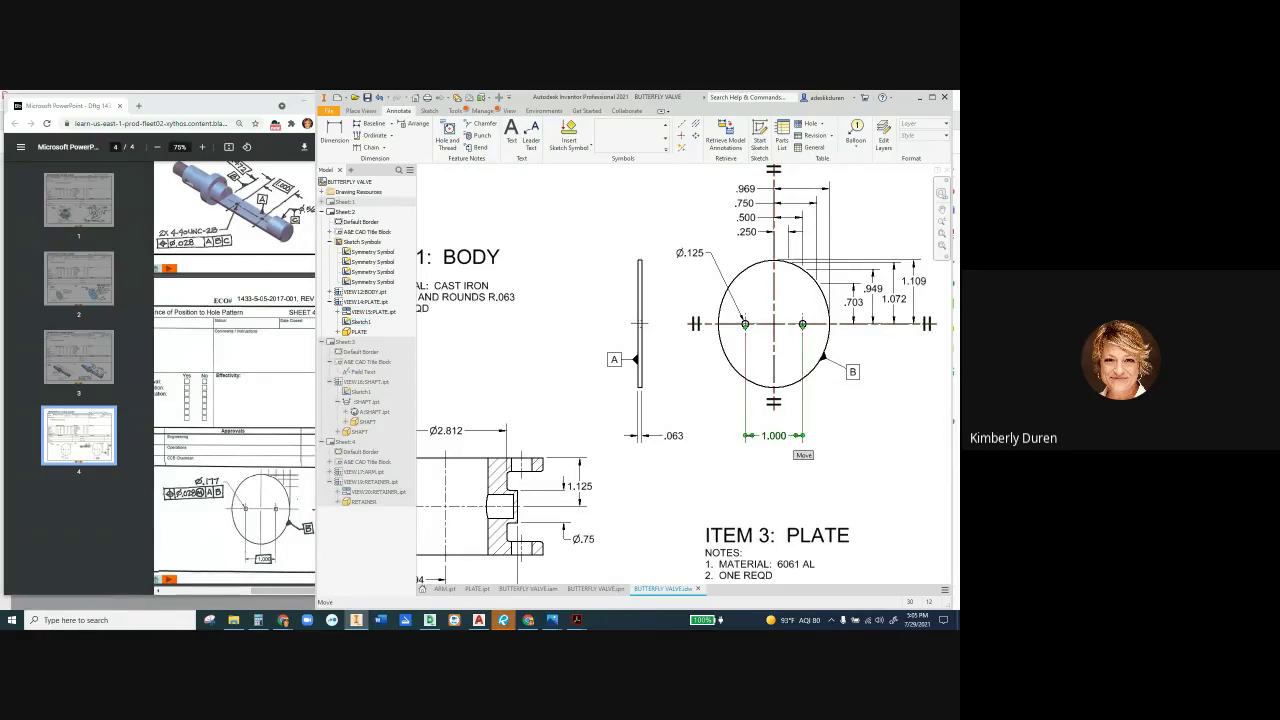
pyautogui.doubleClick(795, 441)
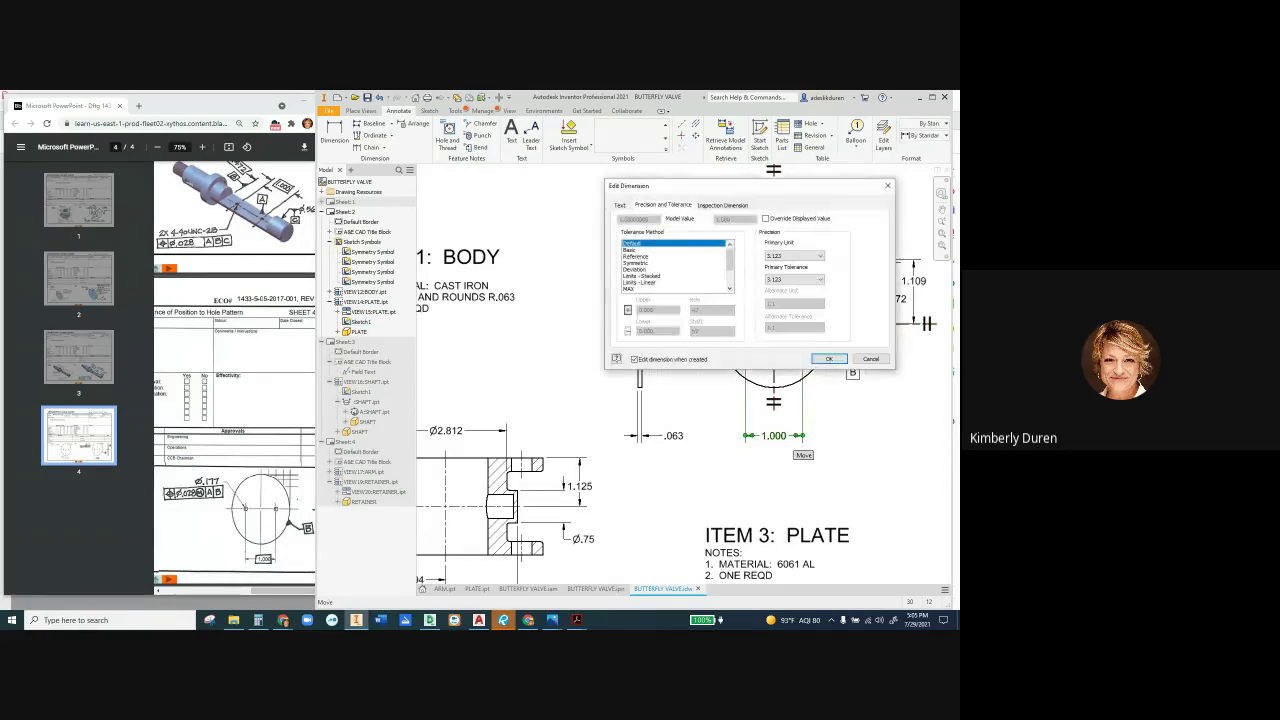
pyautogui.click(630, 250)
pyautogui.click(829, 358)
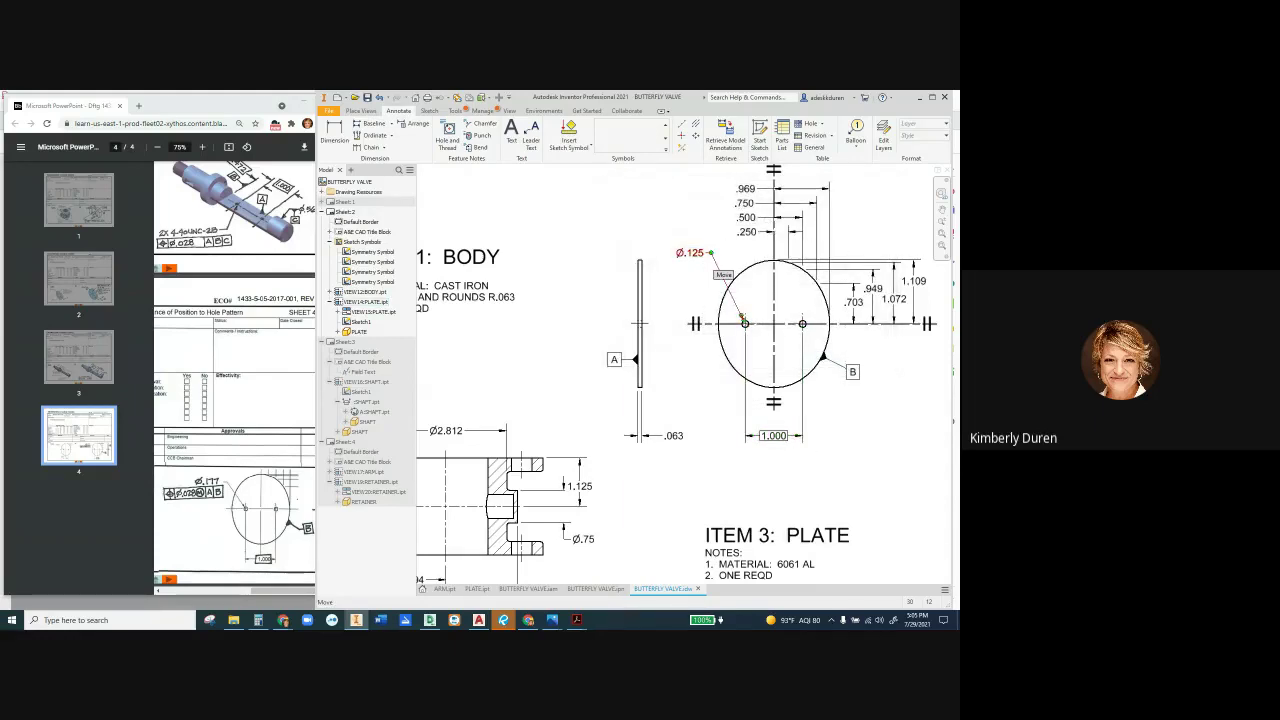
# Delete the Ø.125 hole note from the plate's front view
pyautogui.rightClick(708, 255)
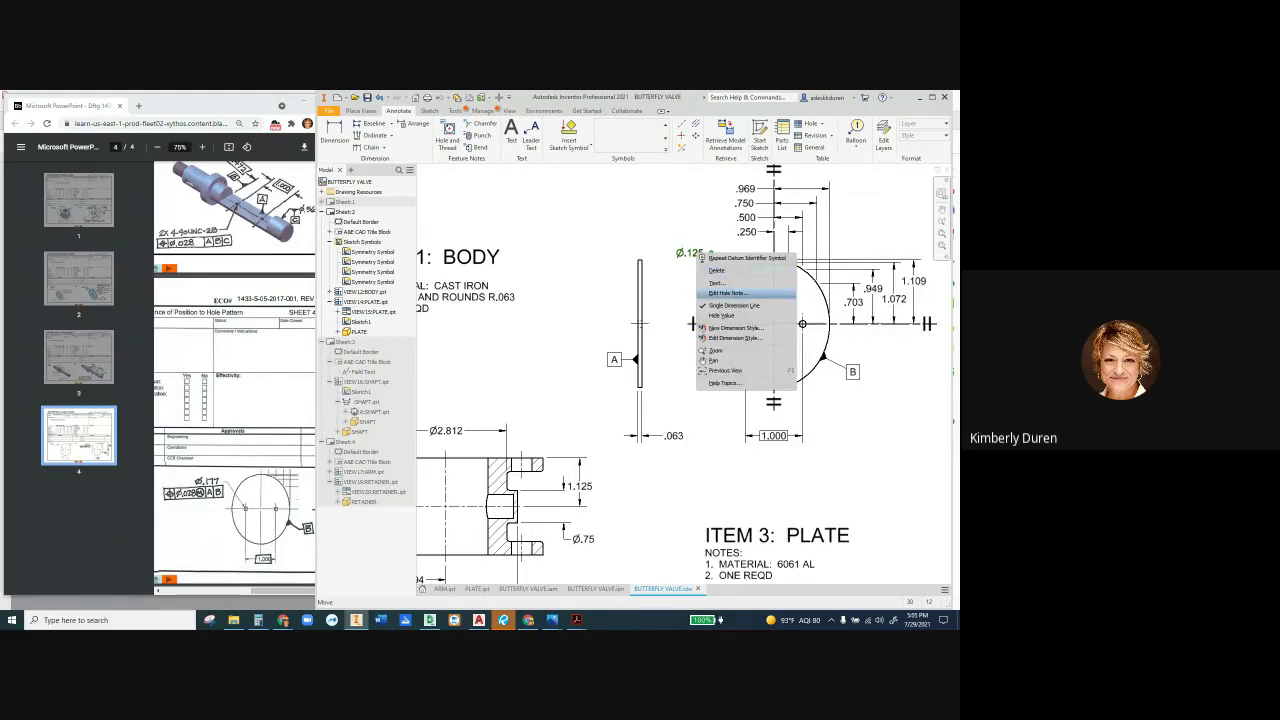
pyautogui.click(708, 254)
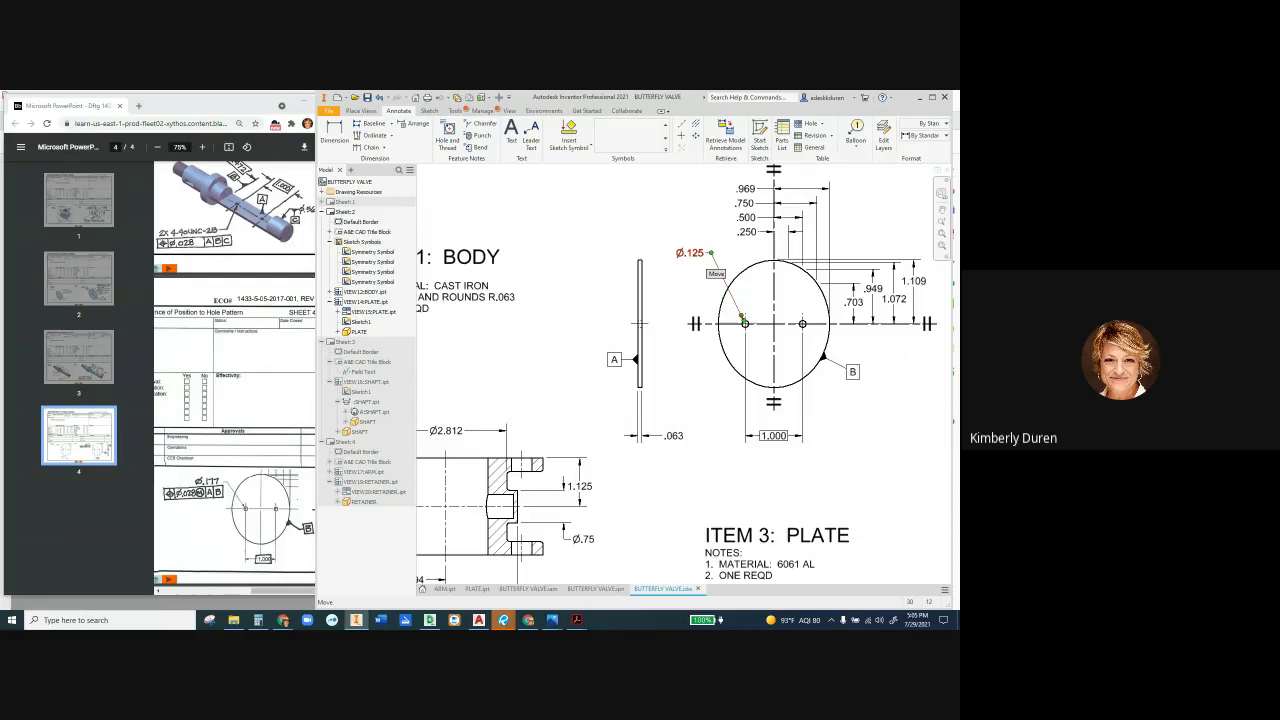
pyautogui.click(741, 317)
pyautogui.press('Delete')
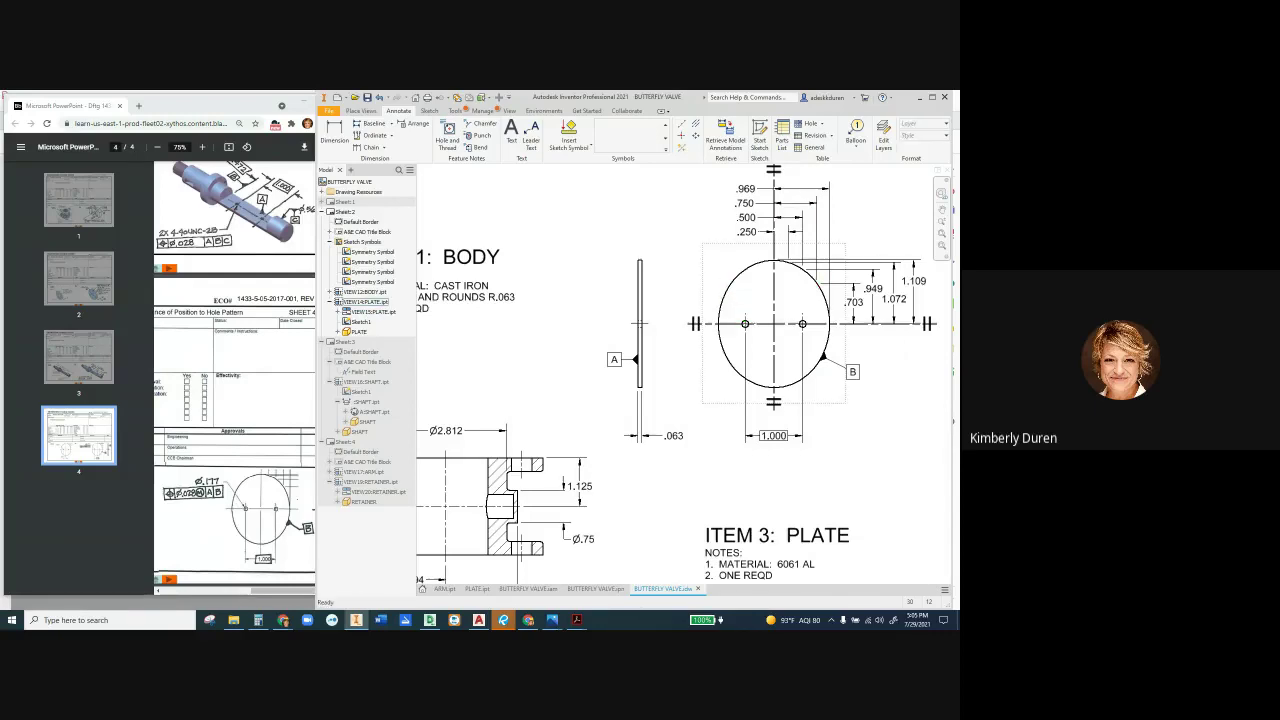
# Retrieve the hole diameter dimension from the model into the plate's front view and place its text outside the outline
pyautogui.rightClick(740, 268)
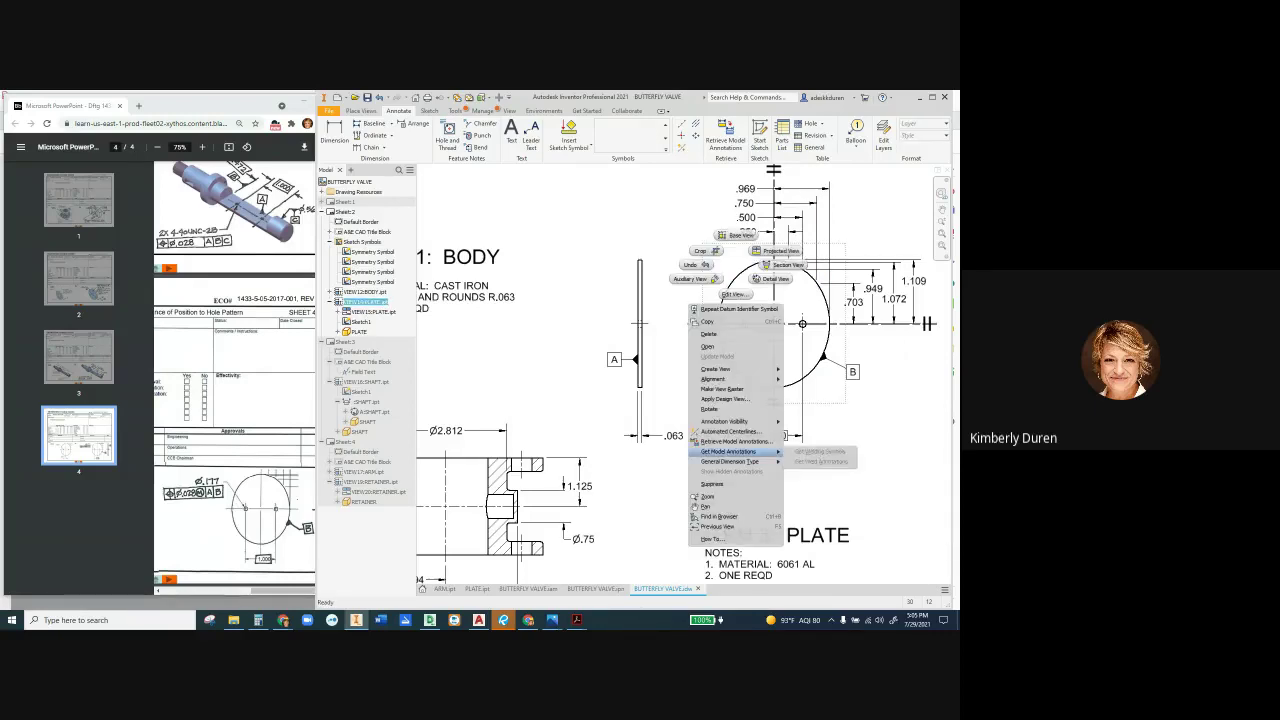
pyautogui.click(736, 441)
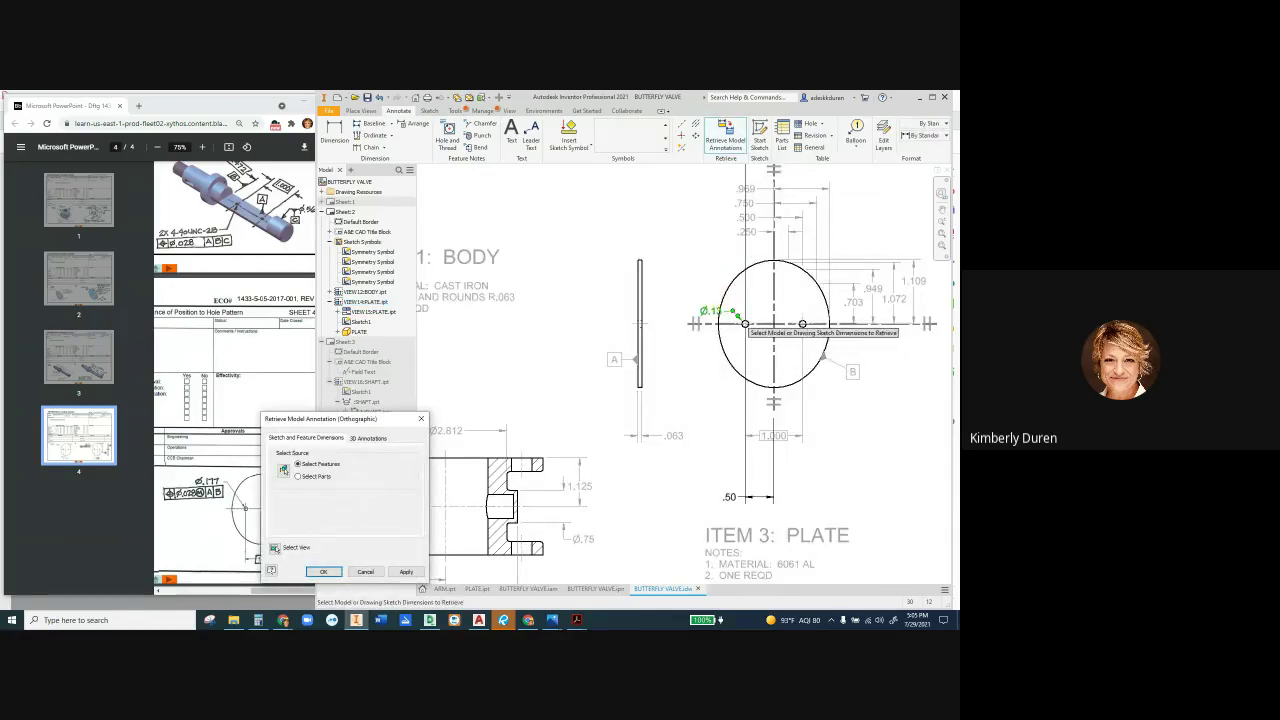
pyautogui.press('Return')
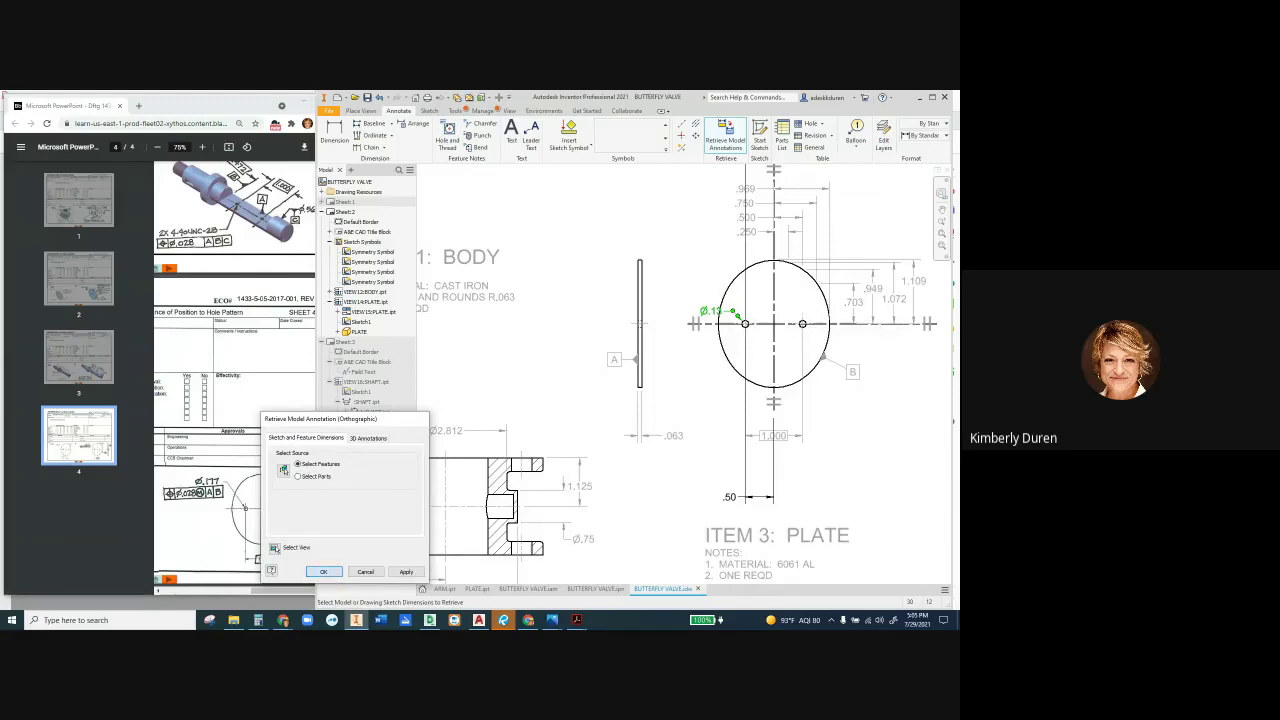
pyautogui.moveTo(740, 318); pyautogui.dragTo(715, 252)
# Set the precision of the plate's hole diameter dimension to three decimal places
pyautogui.rightClick(699, 246)
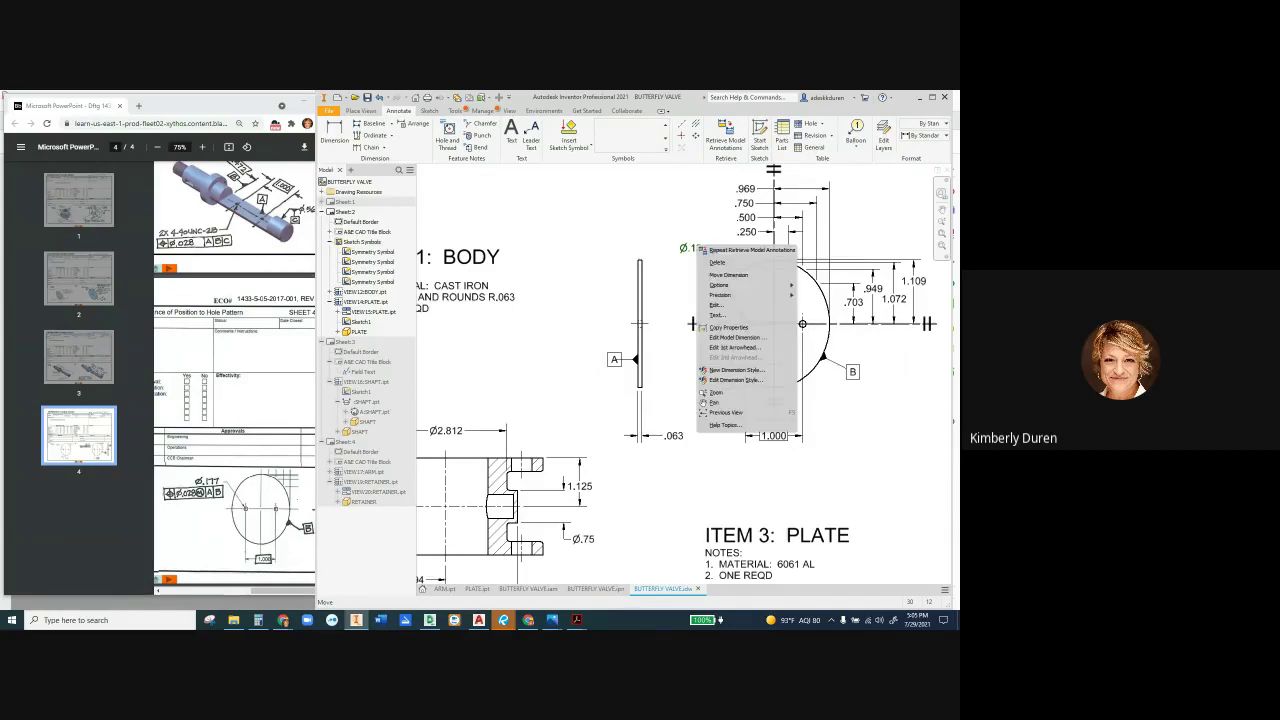
pyautogui.moveTo(760, 295)
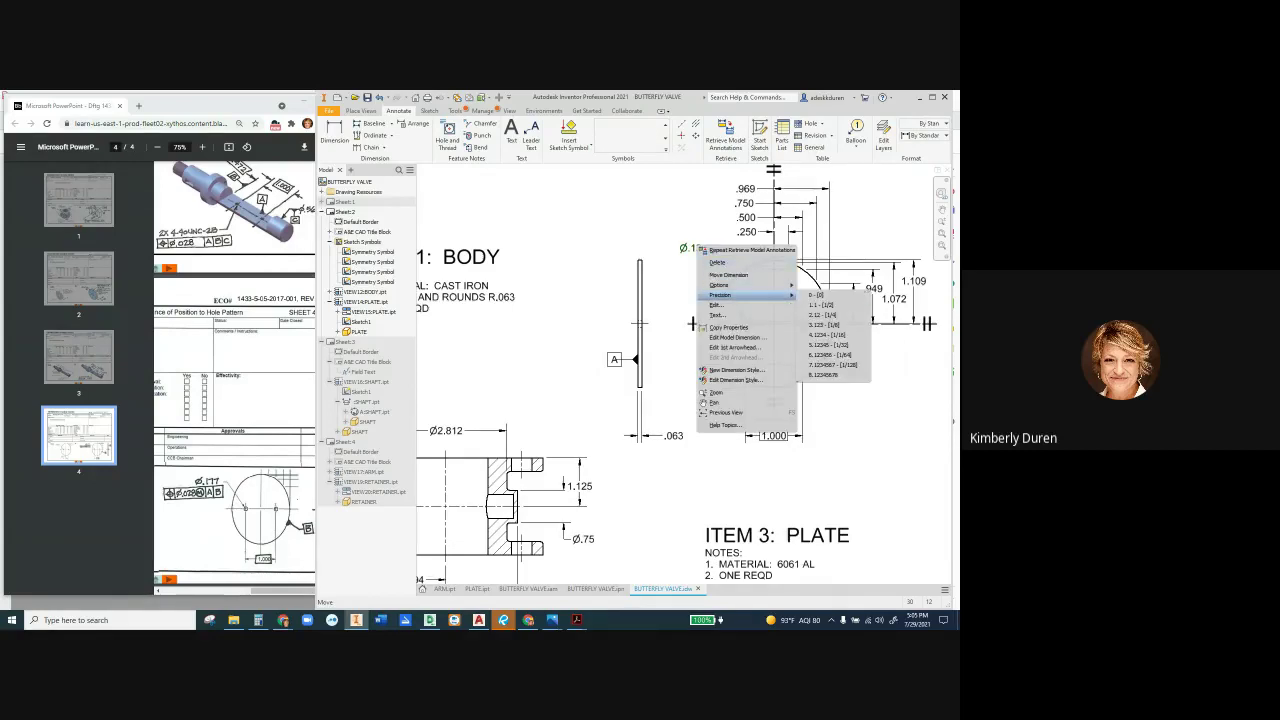
pyautogui.click(825, 325)
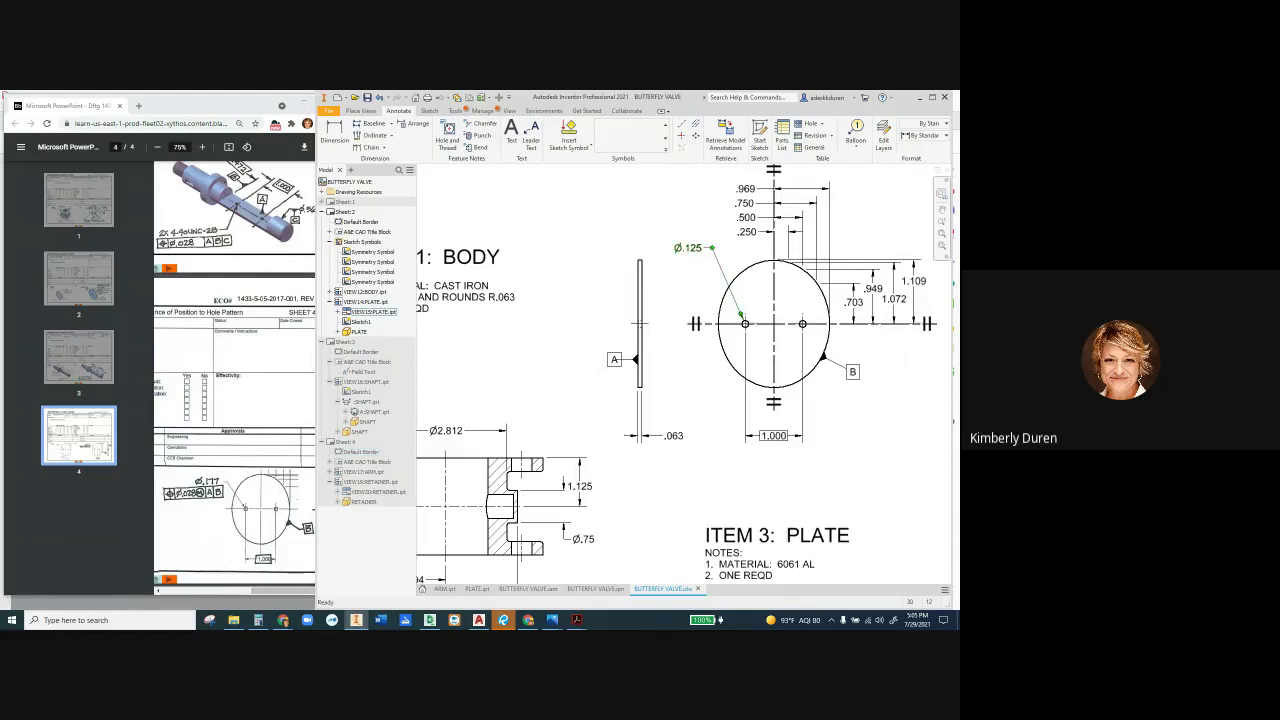
# Set the plate's model hole diameter to .177 in through its drawing dimension and move the dimension text slightly higher above the outline
pyautogui.rightClick(698, 251)
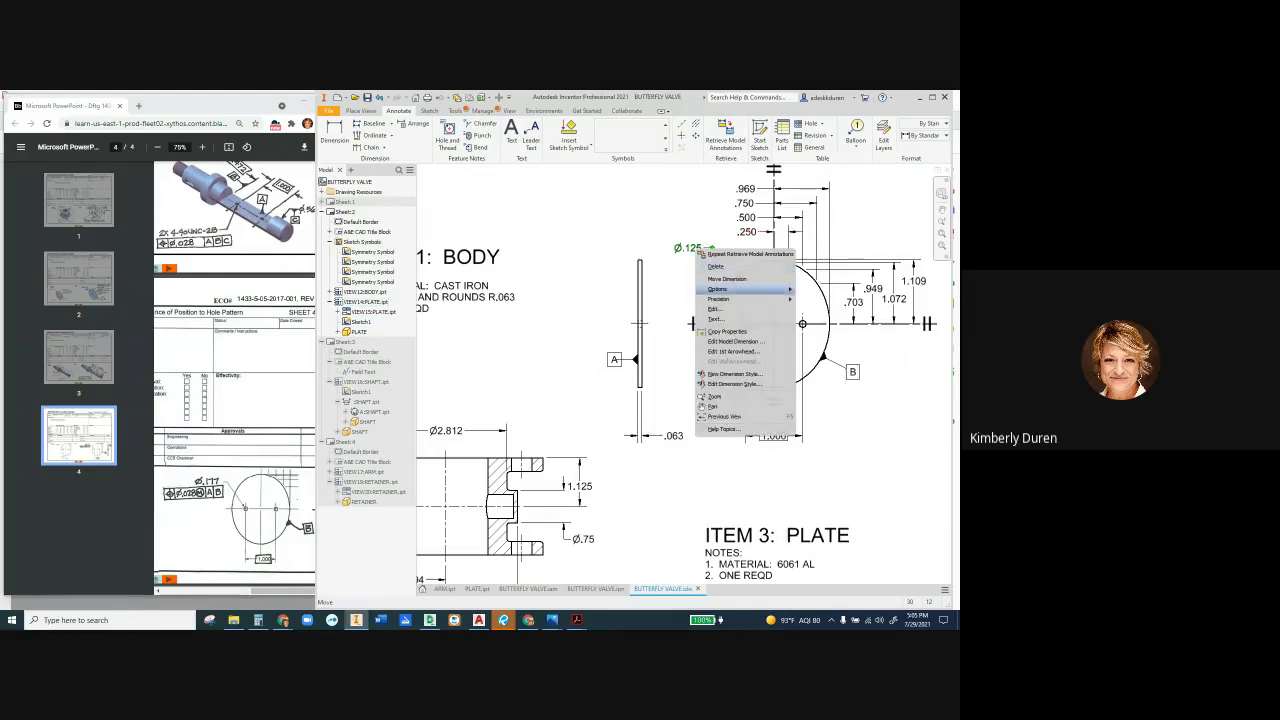
pyautogui.click(735, 341)
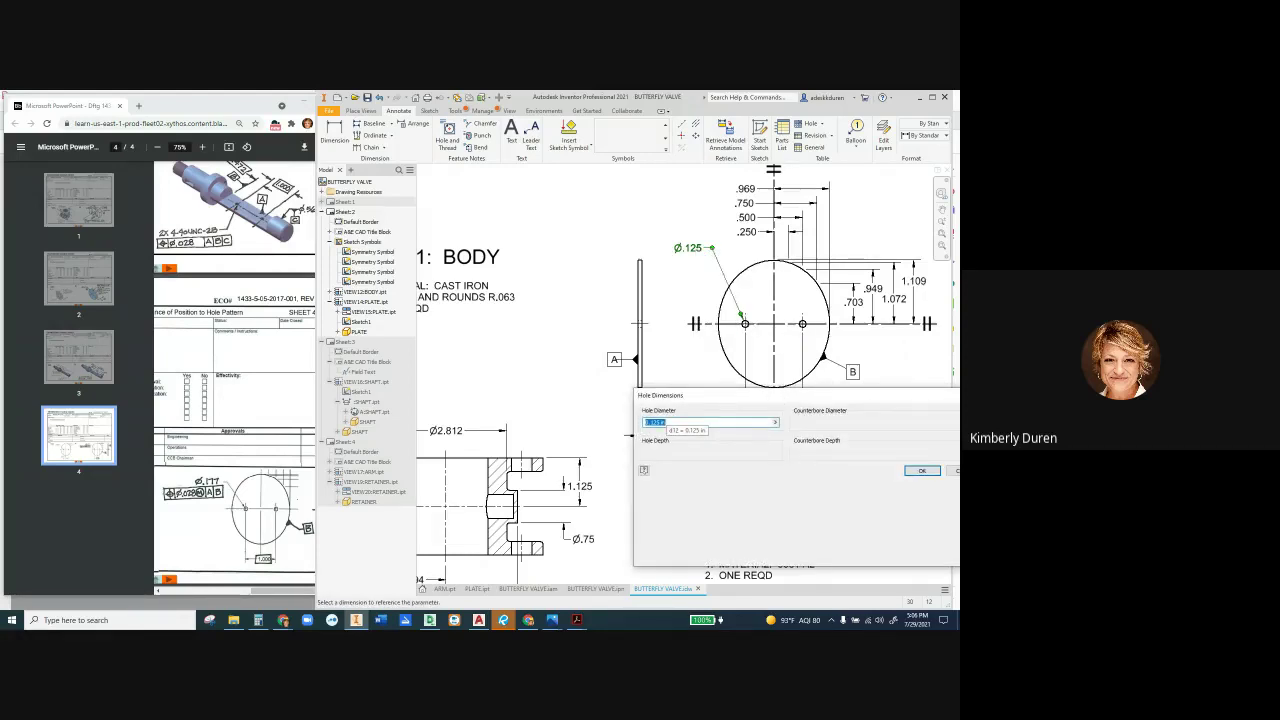
pyautogui.write('.177')
pyautogui.press('Return')
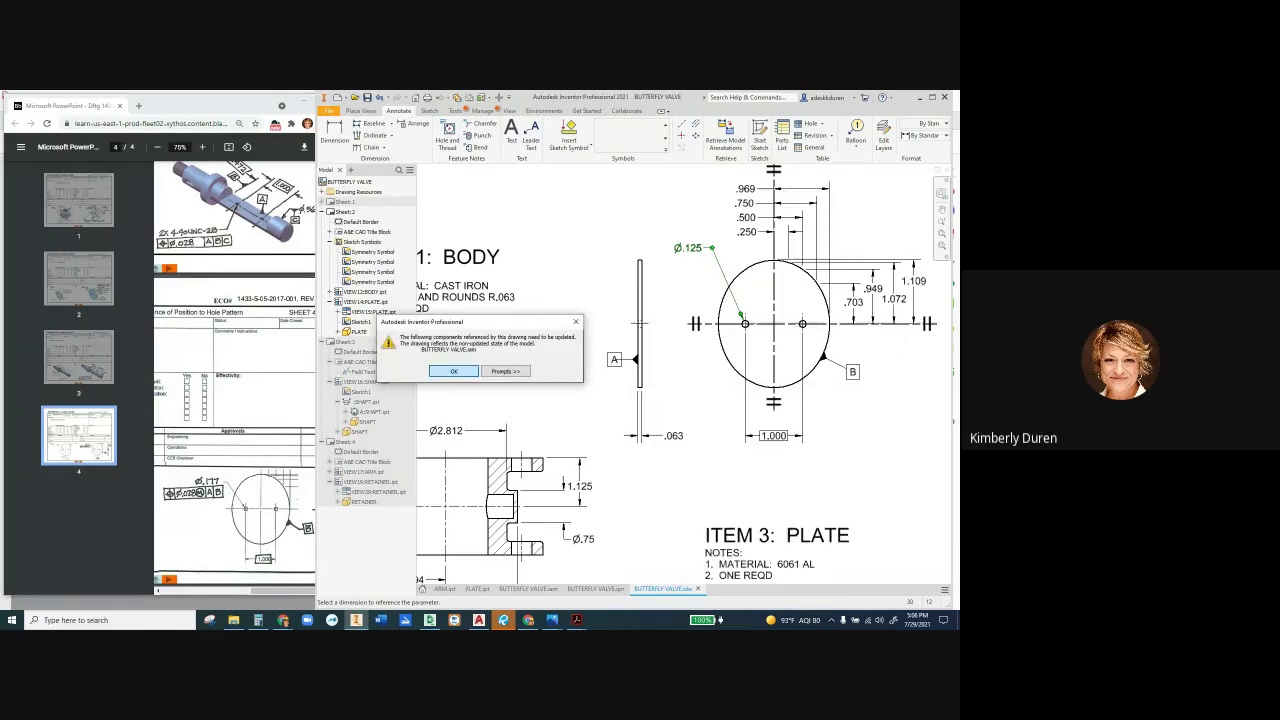
pyautogui.press('Return')
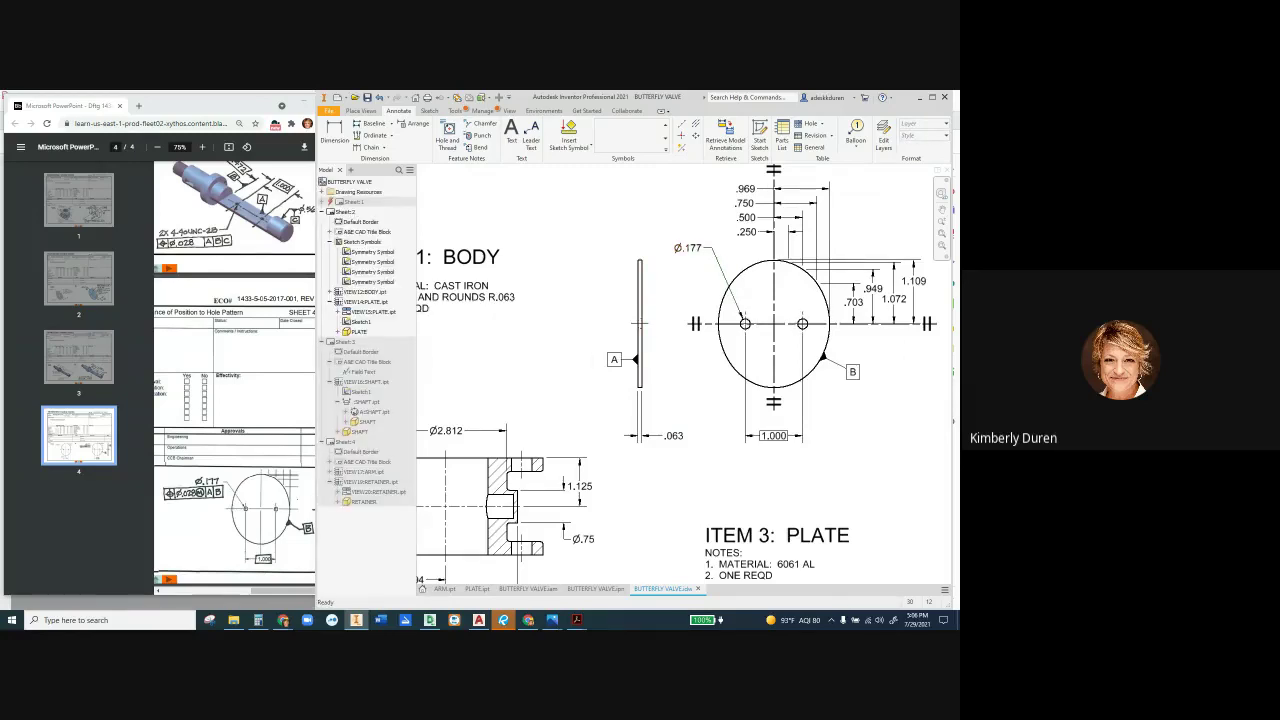
pyautogui.moveTo(711, 247)
pyautogui.mouseDown()
pyautogui.moveTo(688, 212)
pyautogui.moveTo(717, 226)
pyautogui.mouseUp()
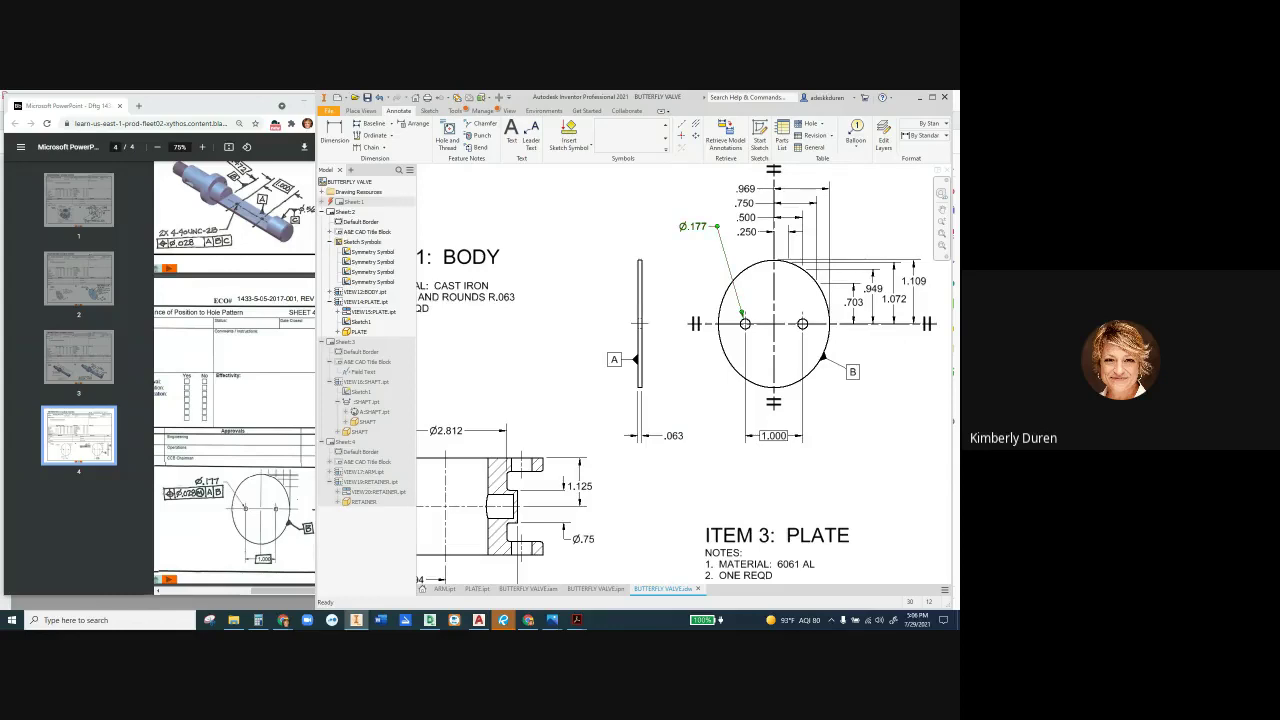
pyautogui.press('Escape')
# Add a position feature control frame of Ø.028 at MMC to datums A and B beside the Ø.177 dimension, and save the drawing and plate part
pyautogui.click(665, 149)
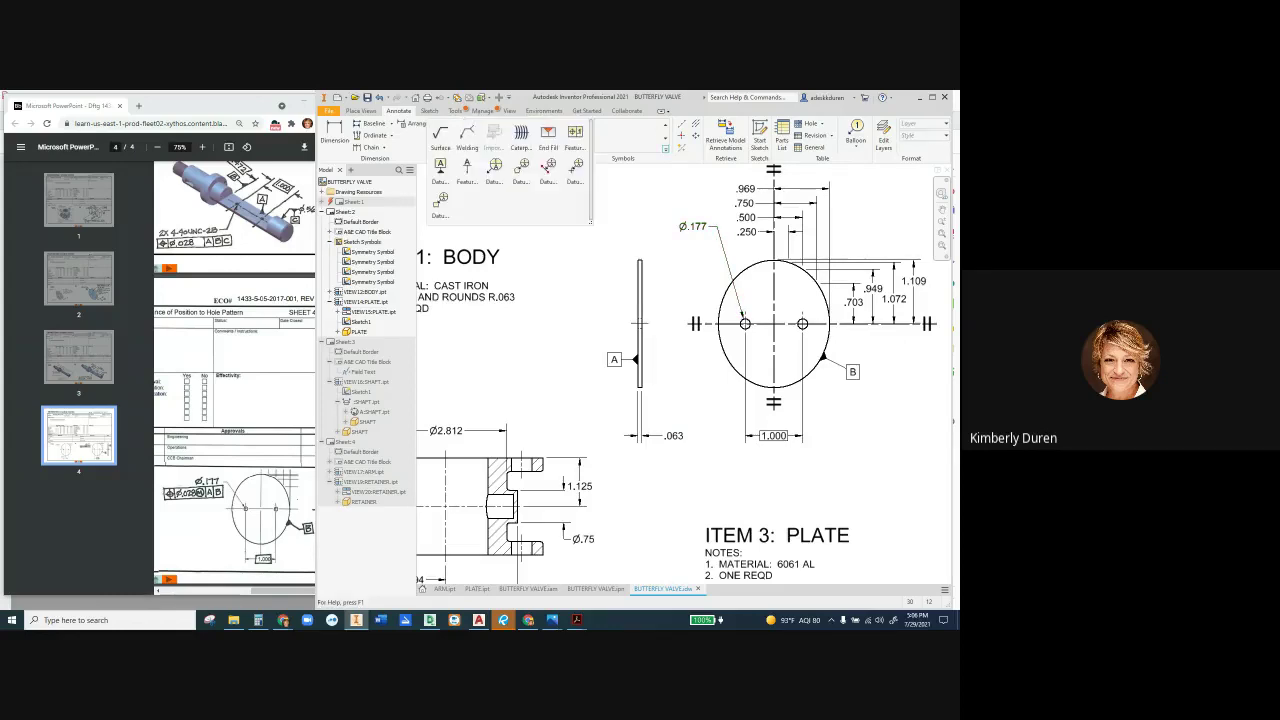
pyautogui.click(576, 135)
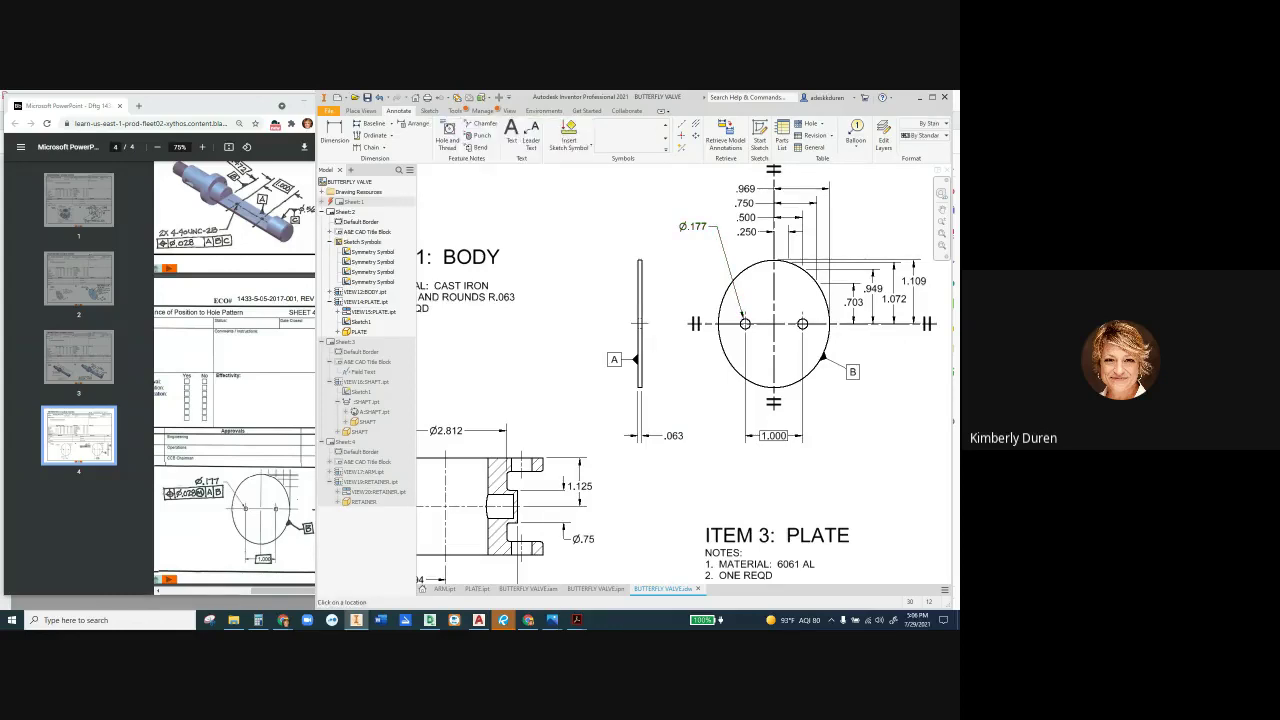
pyautogui.click(677, 227)
pyautogui.rightClick(608, 238)
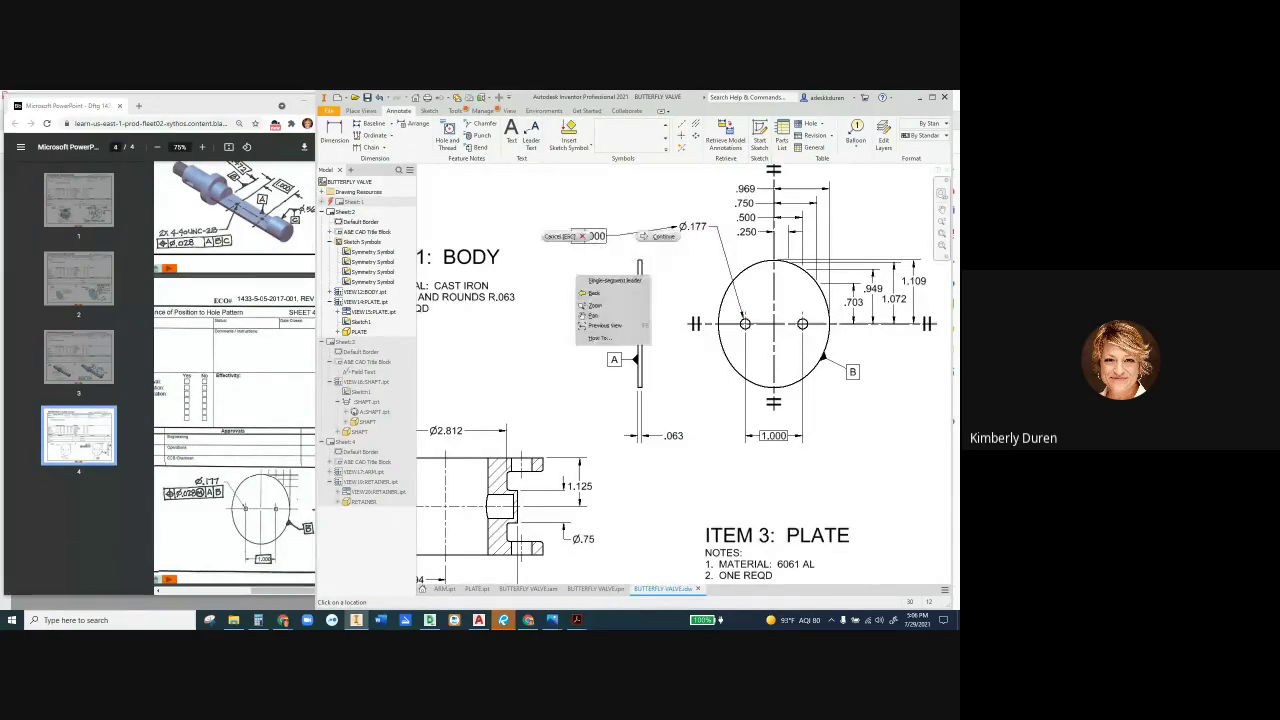
pyautogui.click(662, 236)
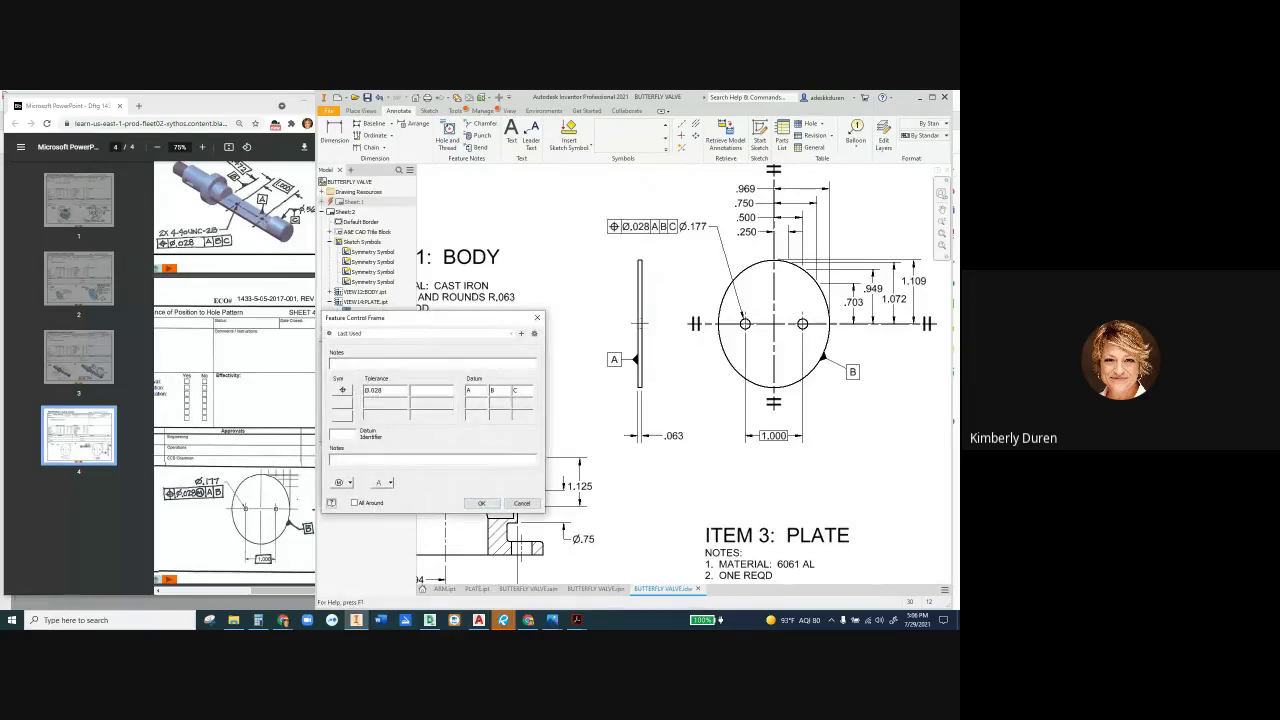
pyautogui.click(382, 390)
pyautogui.click(339, 482)
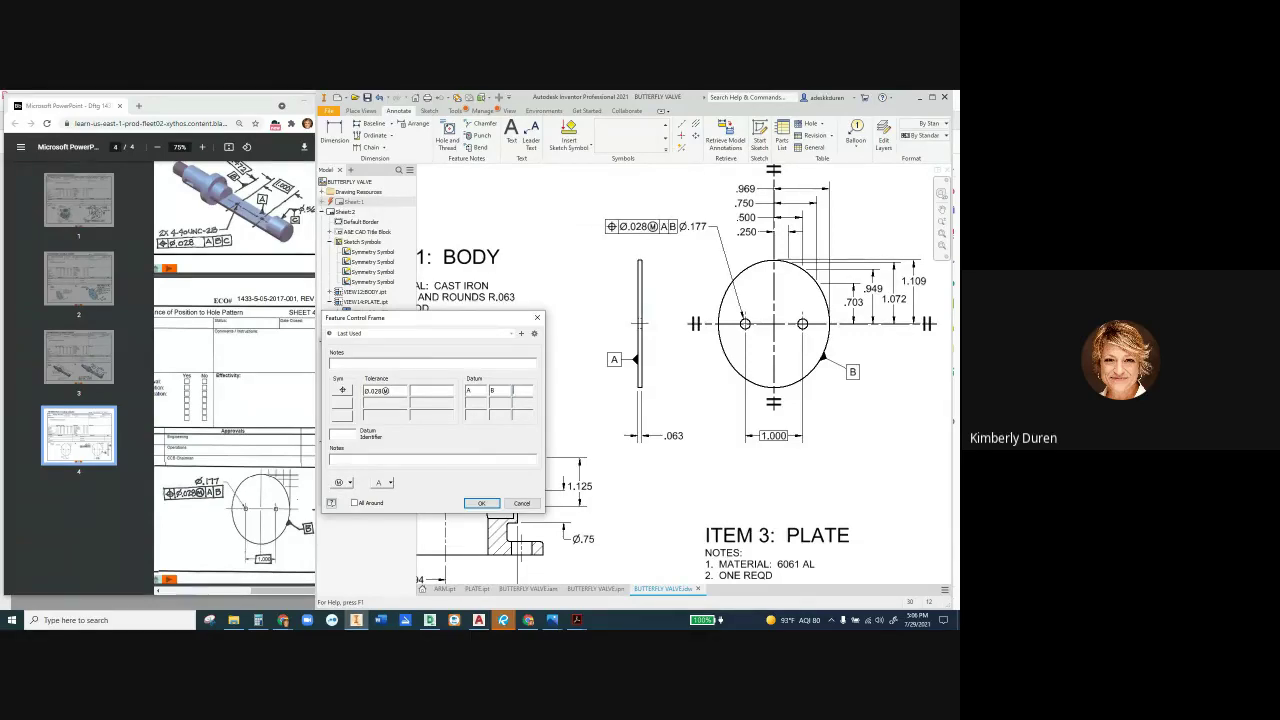
pyautogui.click(481, 503)
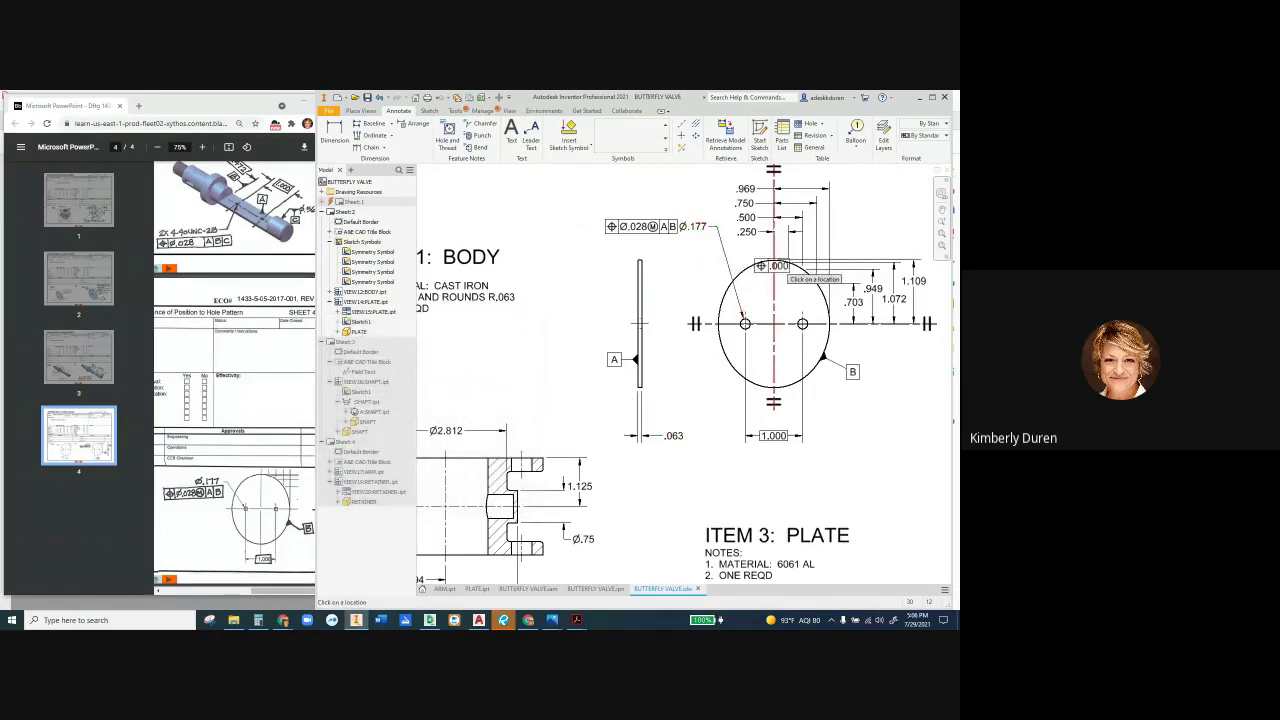
pyautogui.press('Escape')
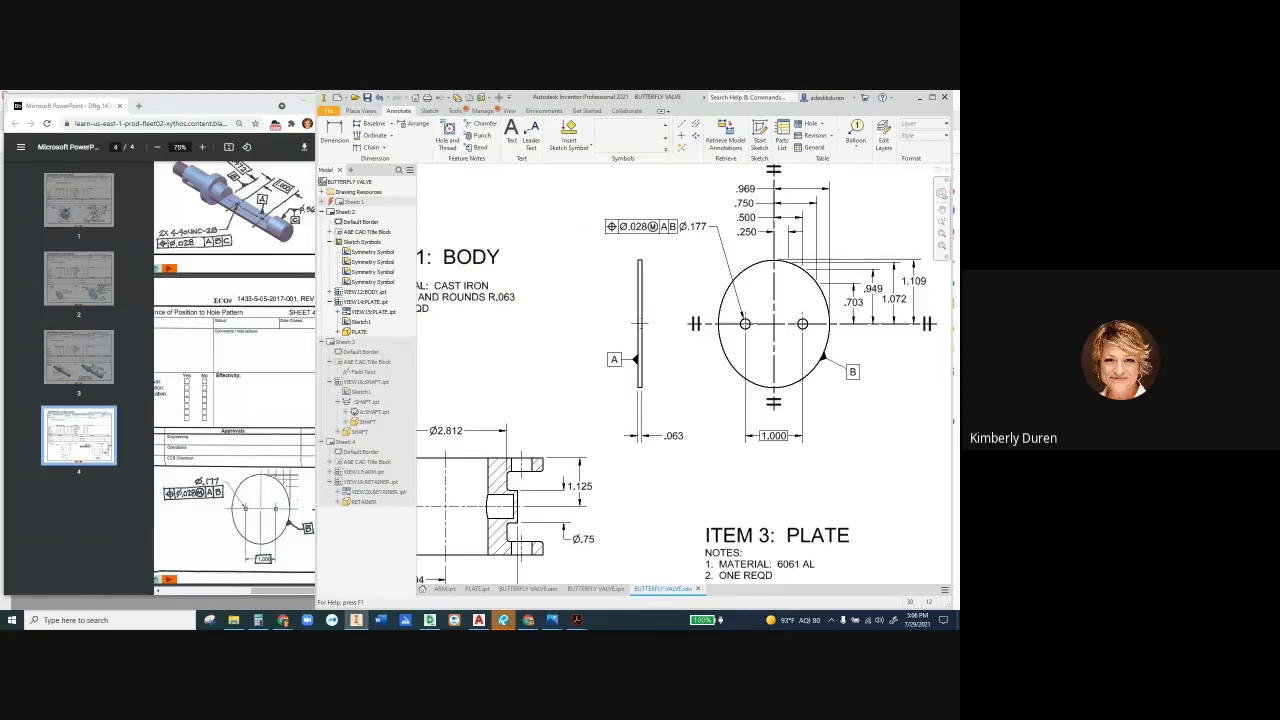
pyautogui.click(367, 97)
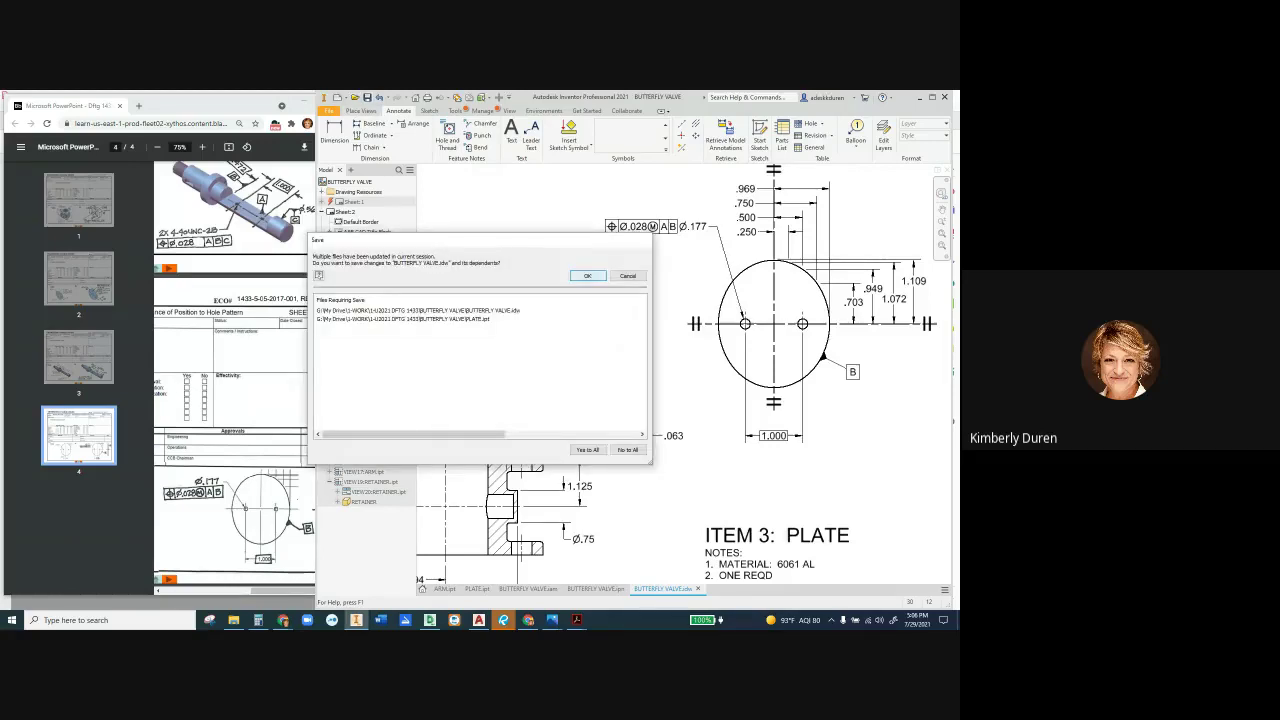
pyautogui.press('Return')
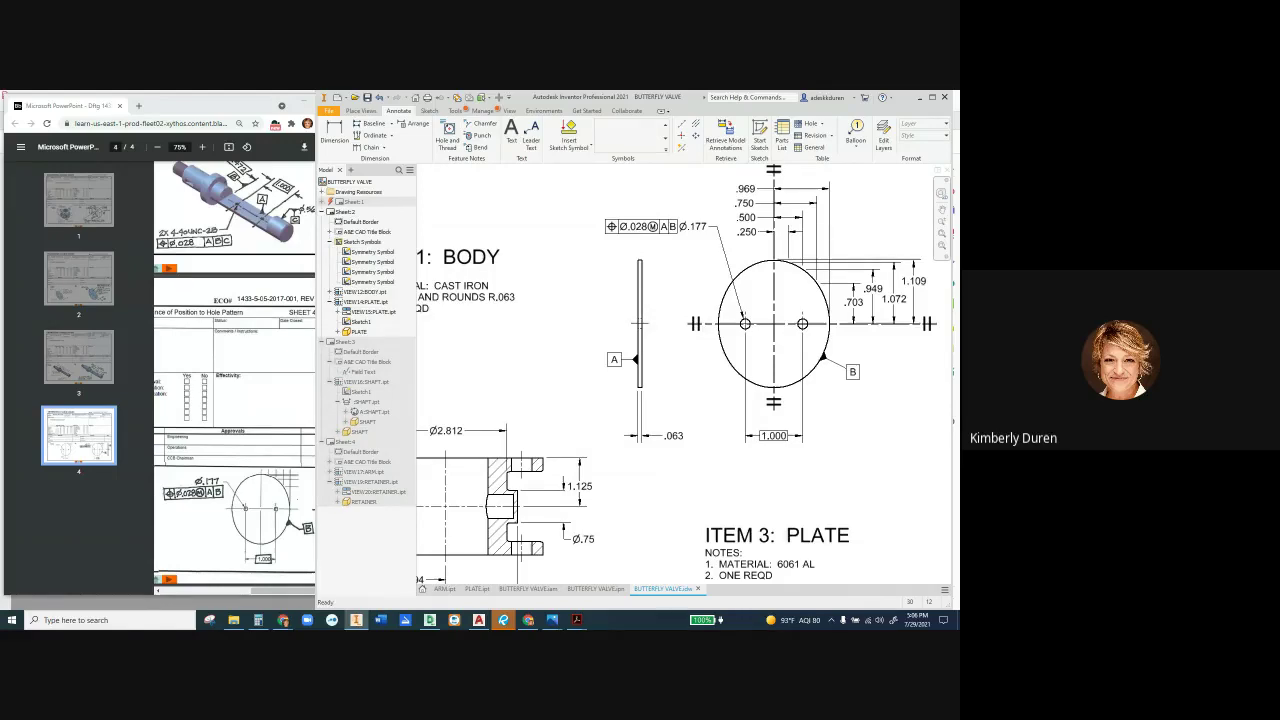
pyautogui.scroll(15, 235, 375)
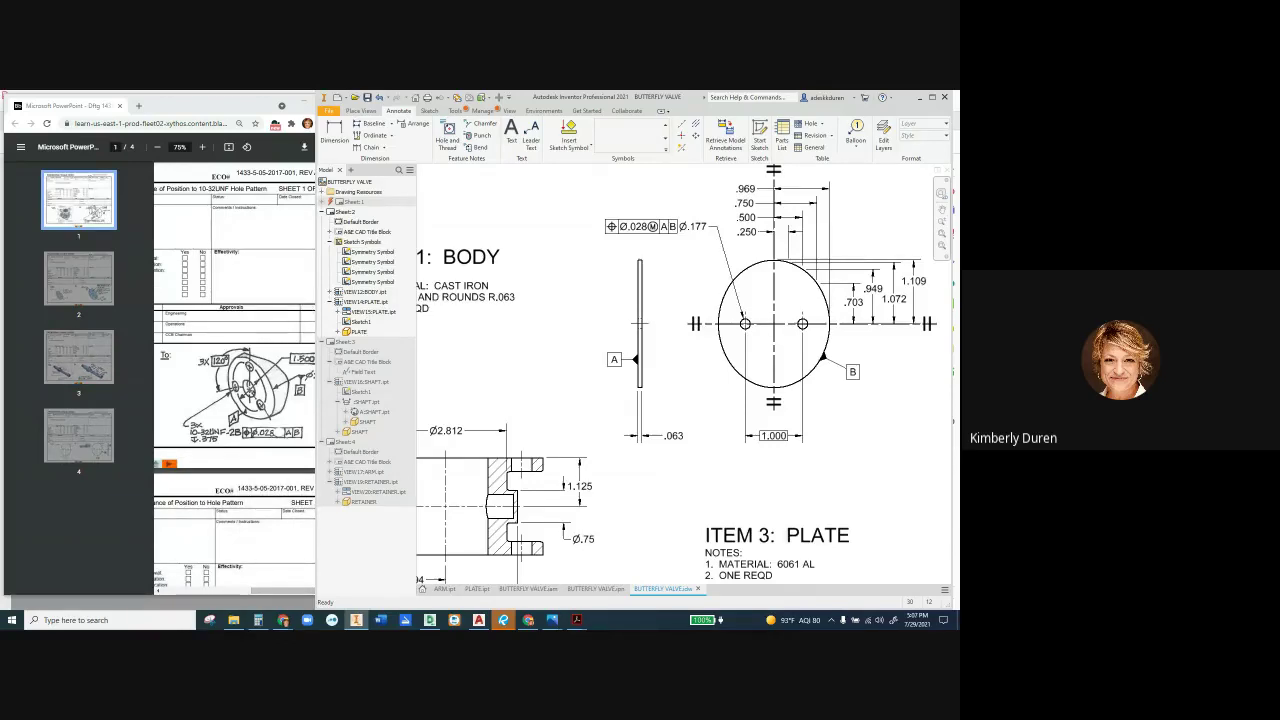
pyautogui.moveTo(237, 172); pyautogui.dragTo(288, 172)
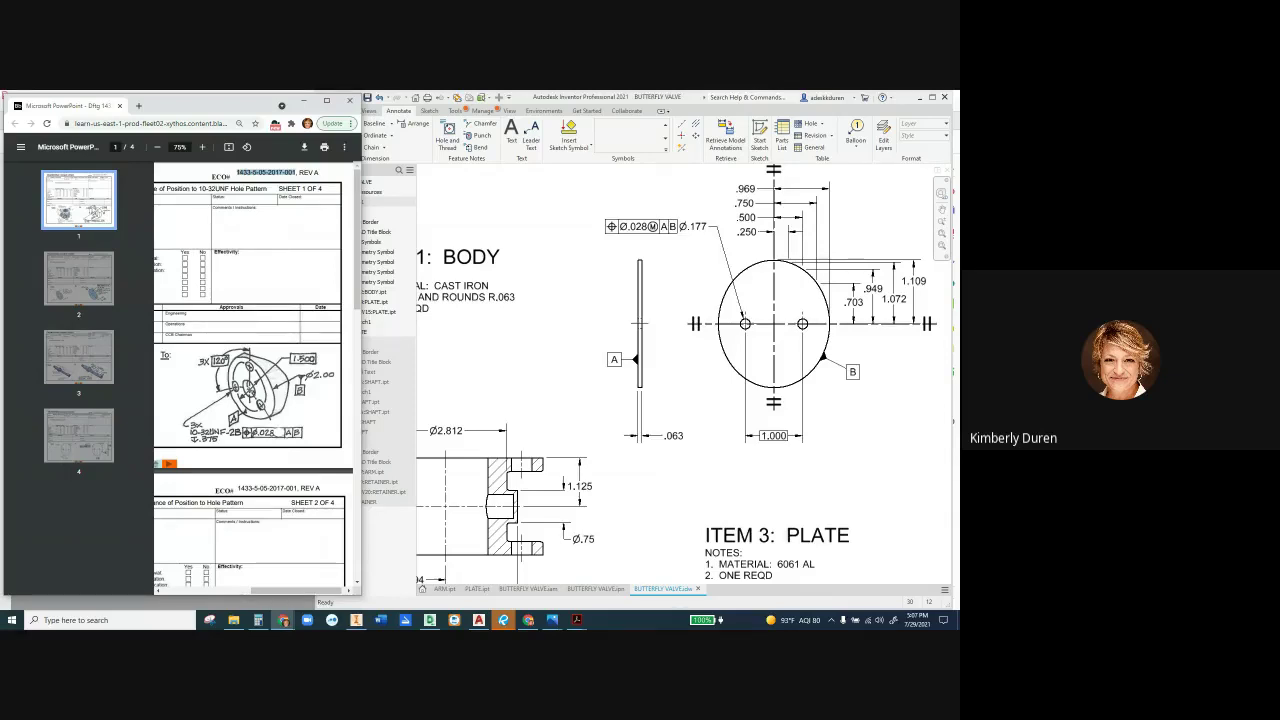
pyautogui.rightClick(289, 172)
pyautogui.click(312, 181)
pyautogui.hotkey('alt', 'Tab')
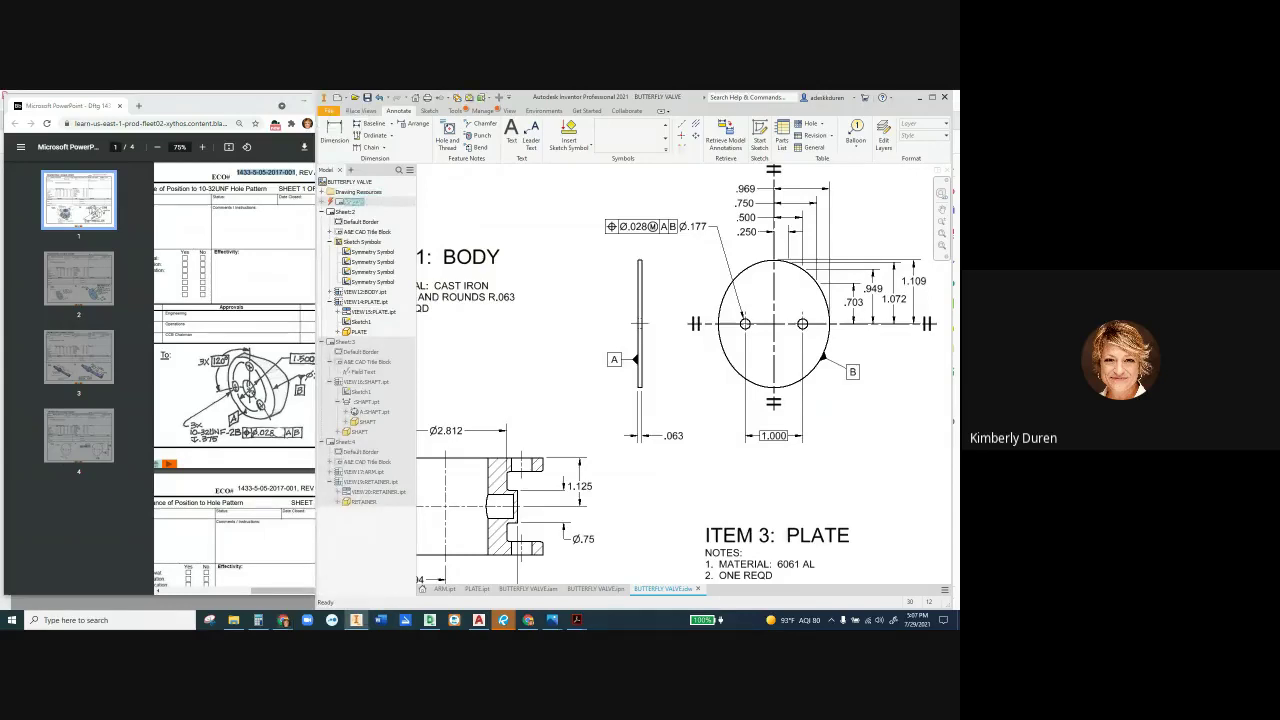
pyautogui.doubleClick(352, 201)
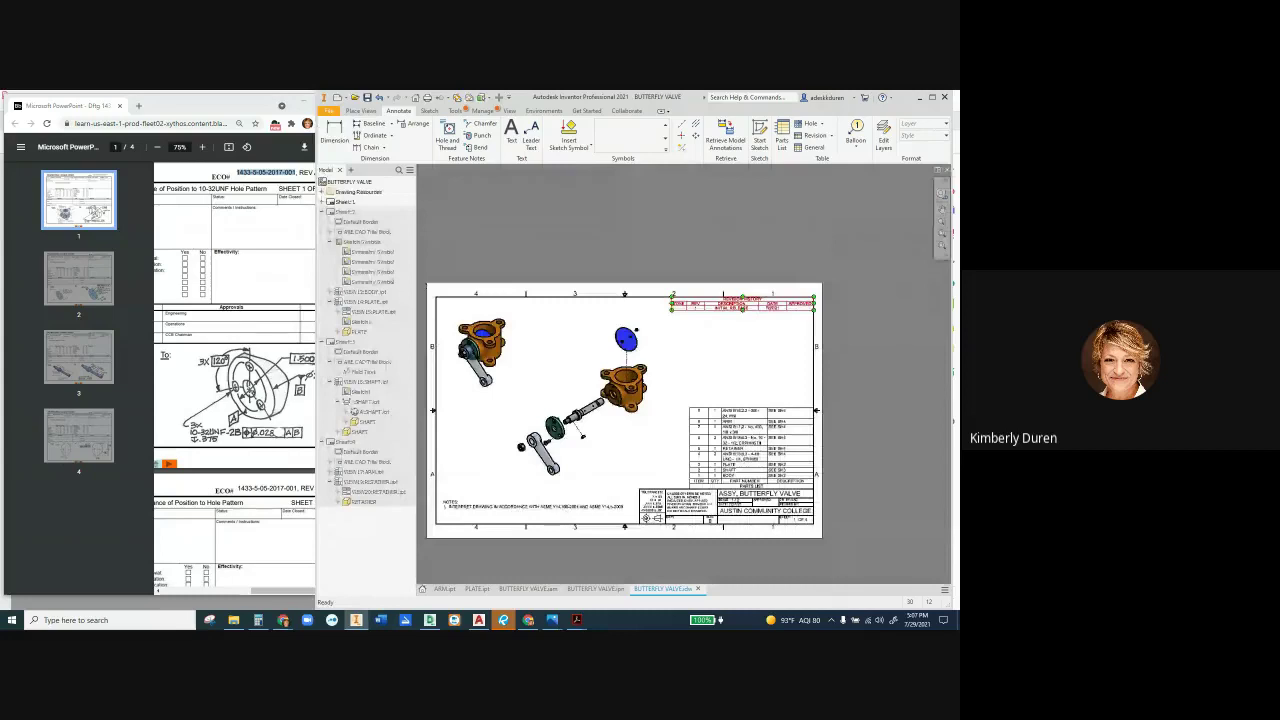
pyautogui.doubleClick(742, 306)
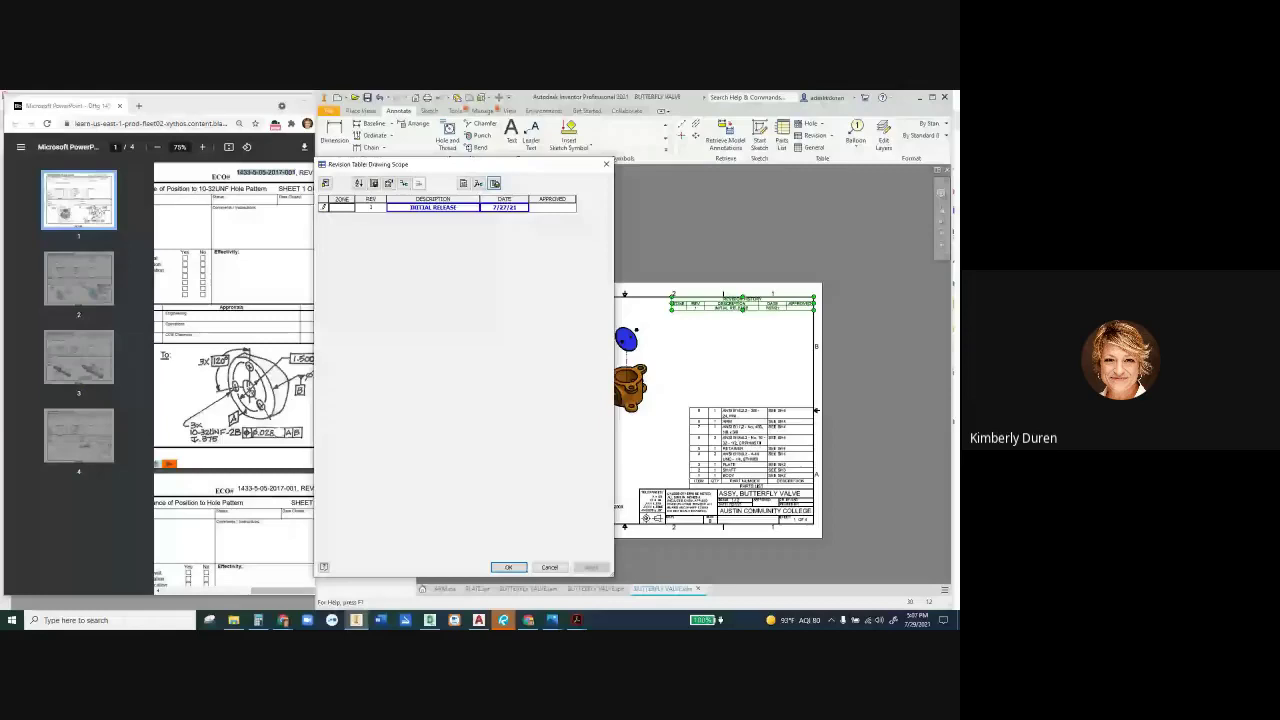
pyautogui.rightClick(343, 209)
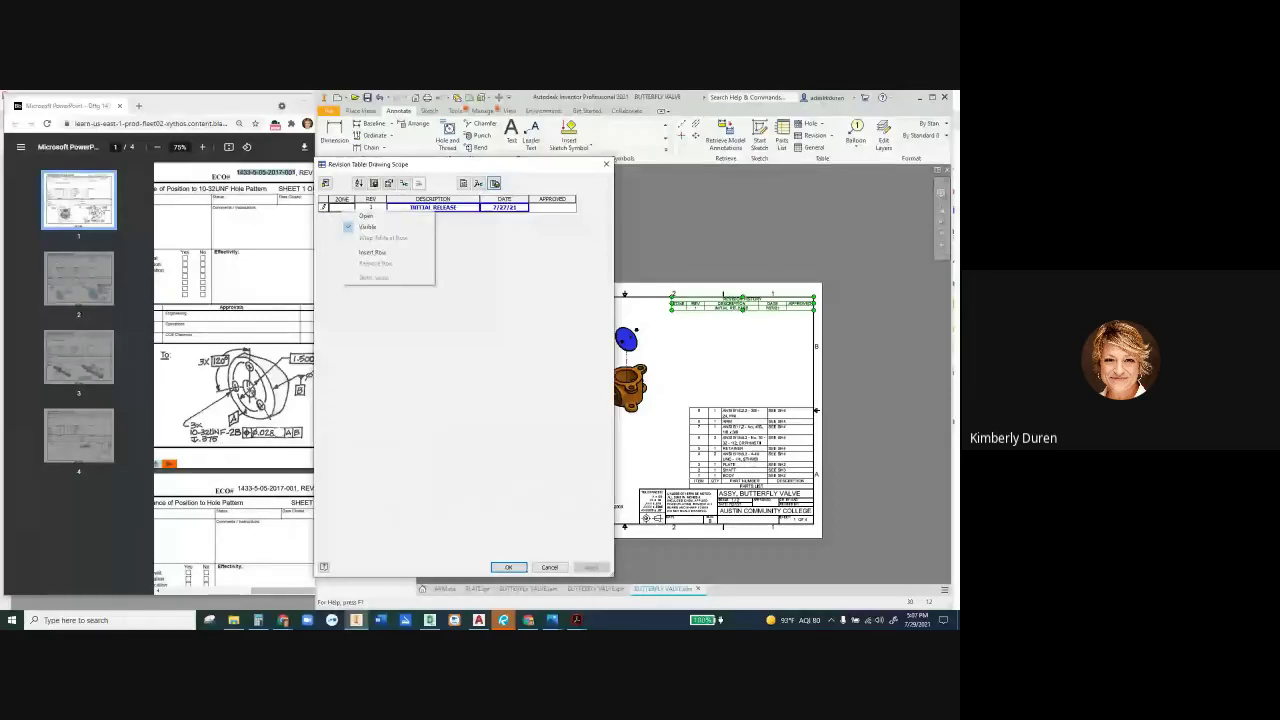
pyautogui.click(372, 252)
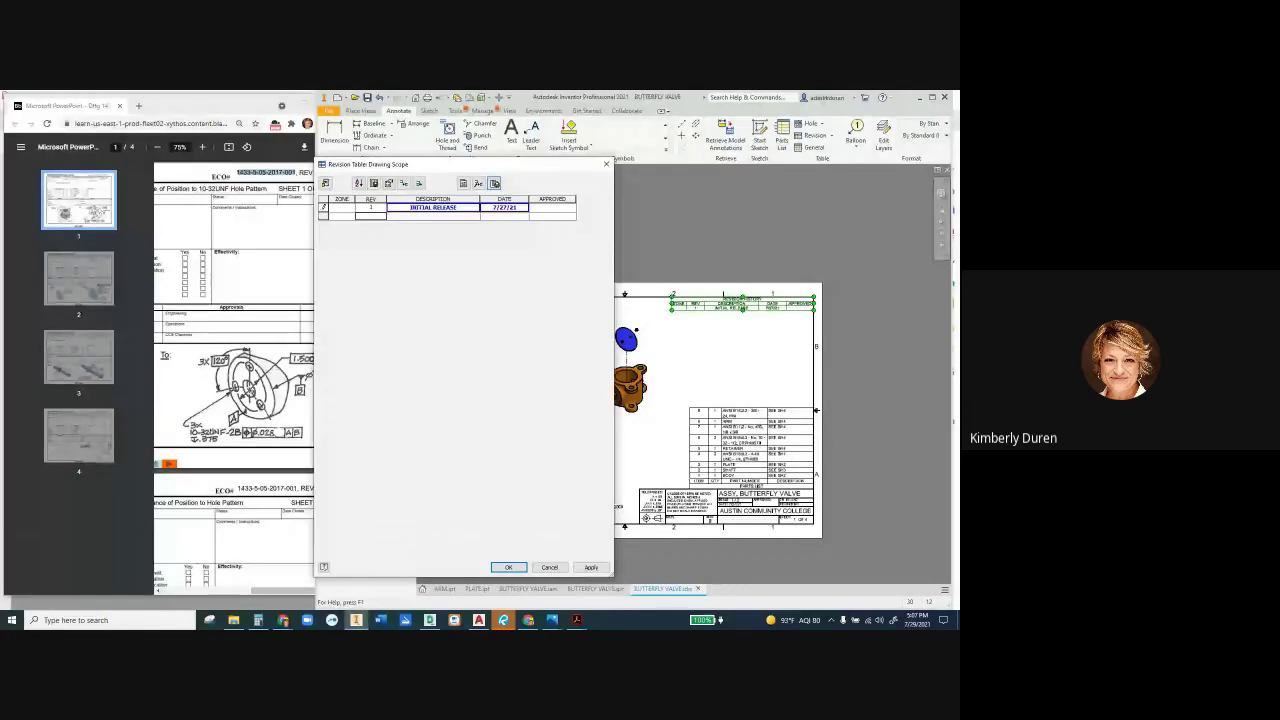
pyautogui.click(433, 215)
pyautogui.write('INC PER ECO')
pyautogui.hotkey('ctrl', 'v')
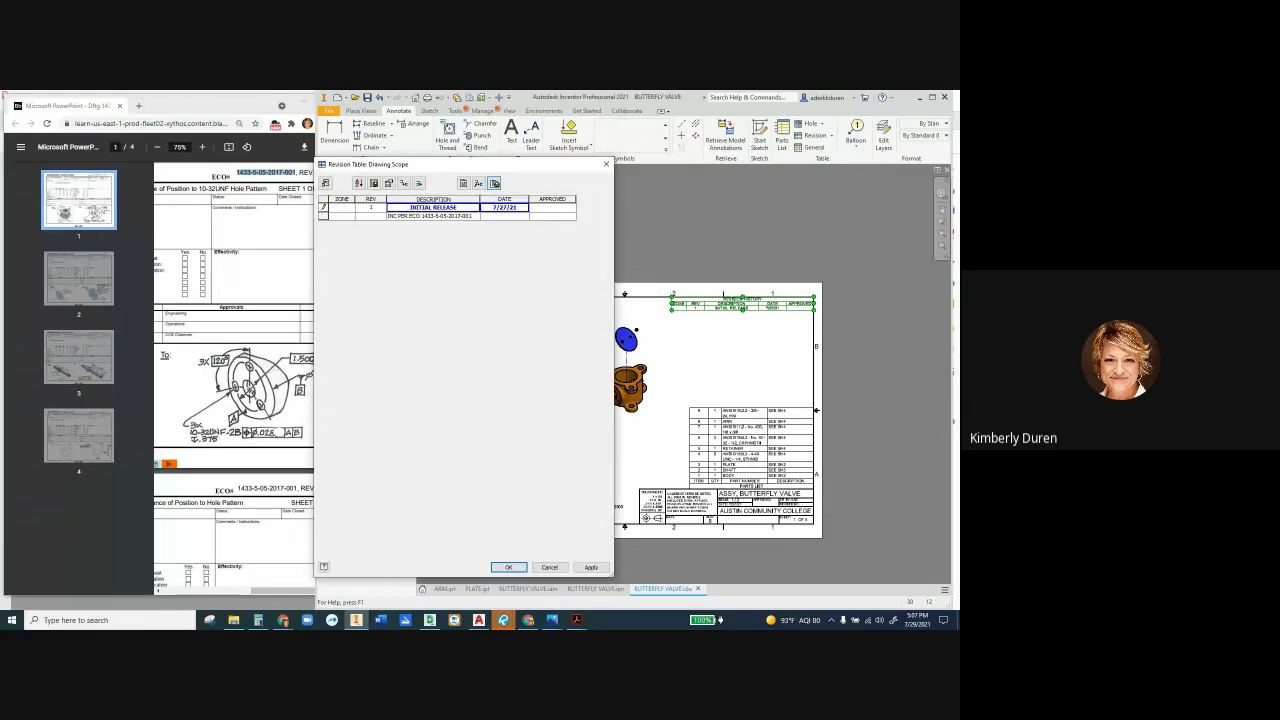
pyautogui.press('Tab')
pyautogui.write('7/29/21')
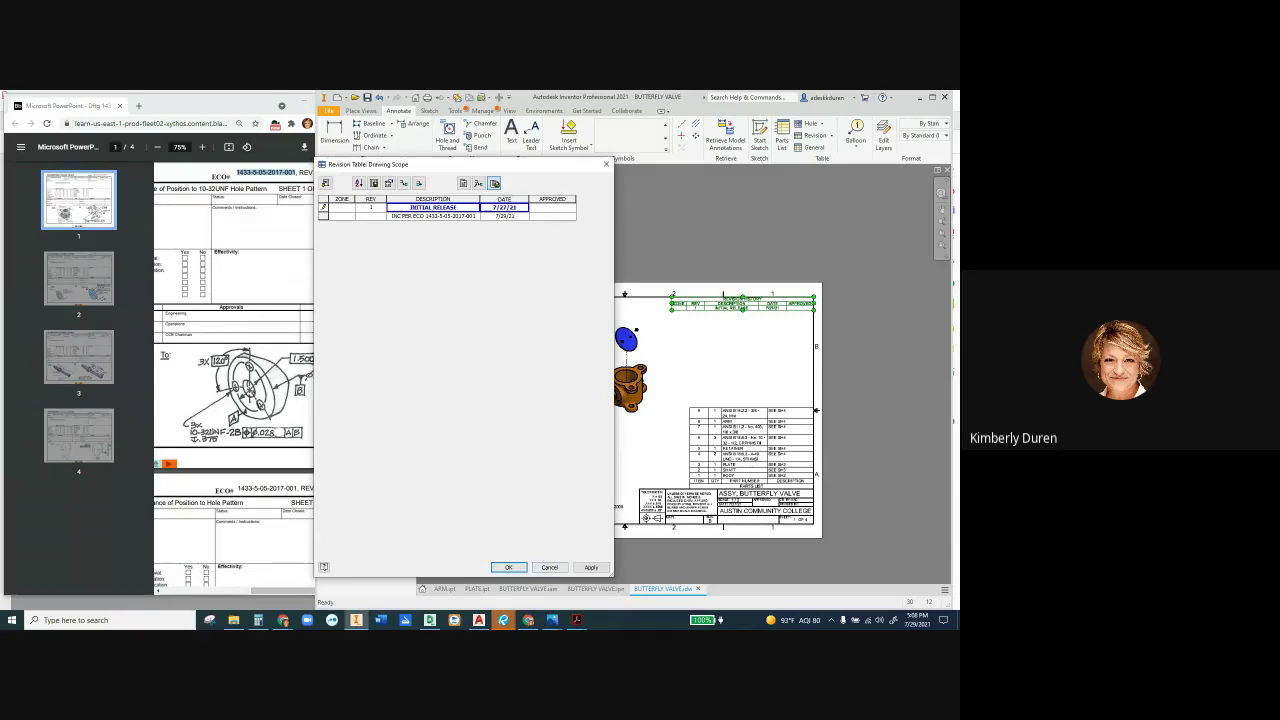
pyautogui.press('Return')
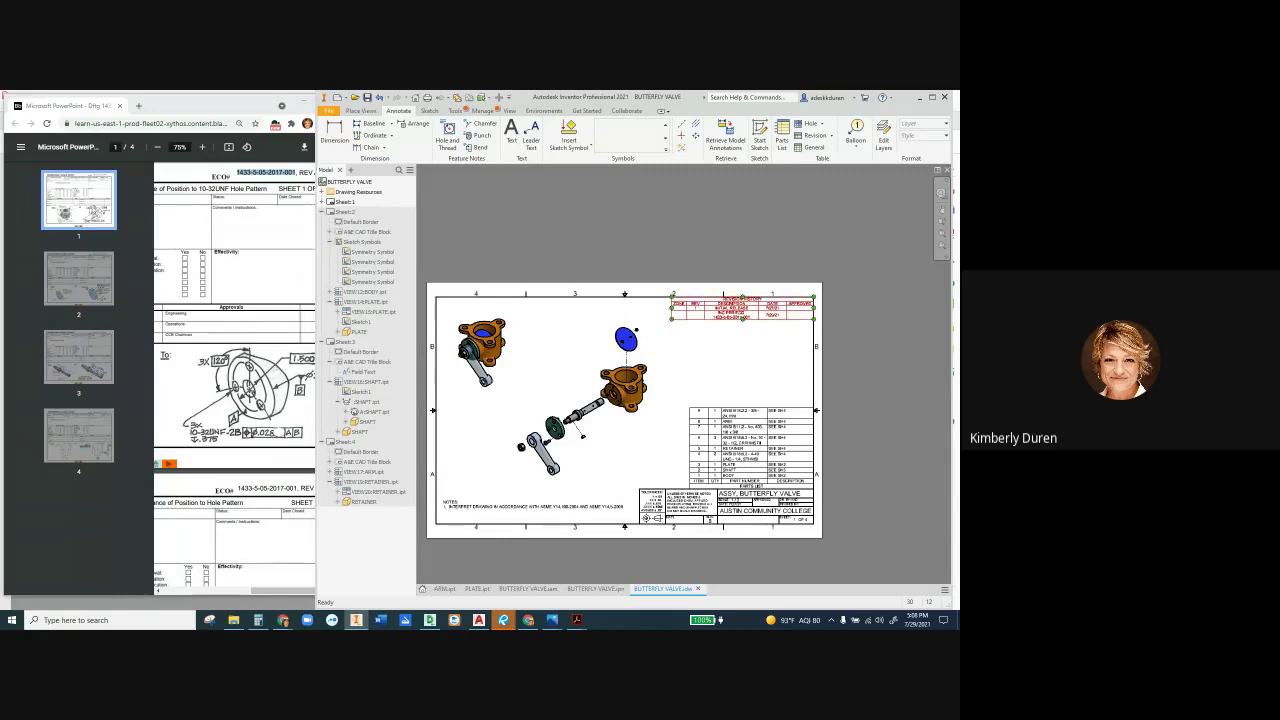
# Set the revision of the new ECO row in the revision table to A
pyautogui.doubleClick(742, 309)
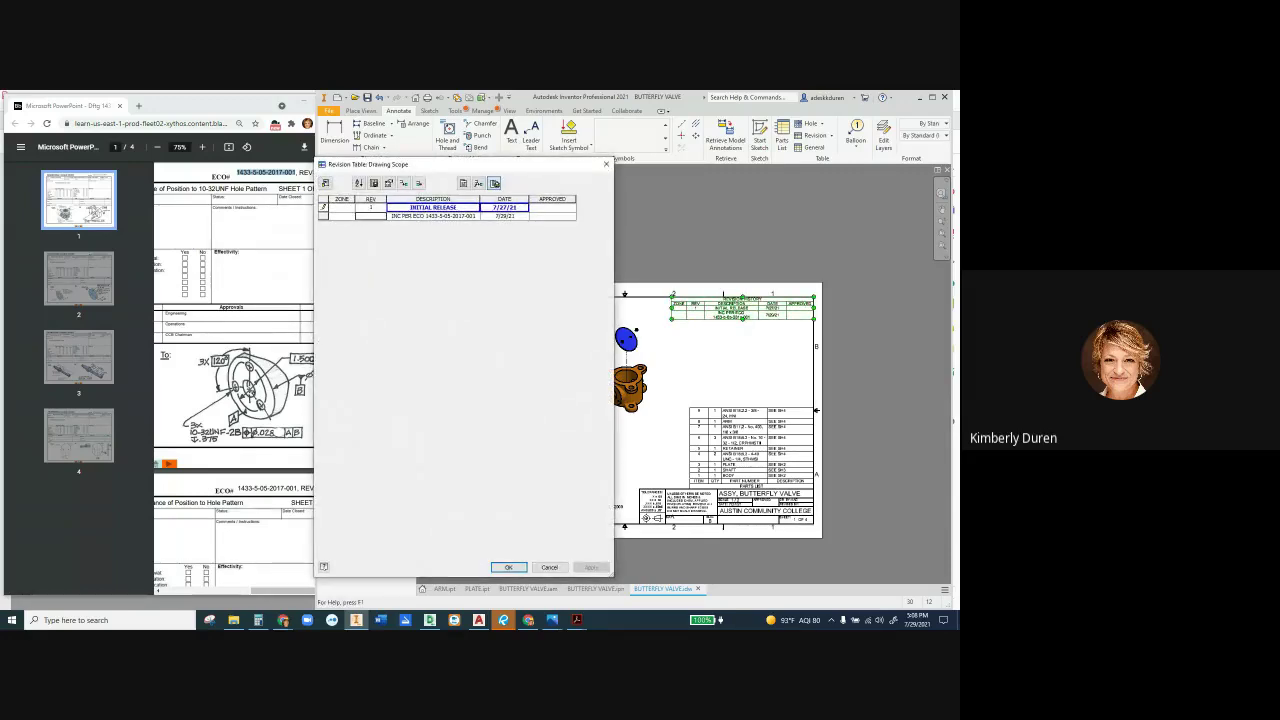
pyautogui.write('4')
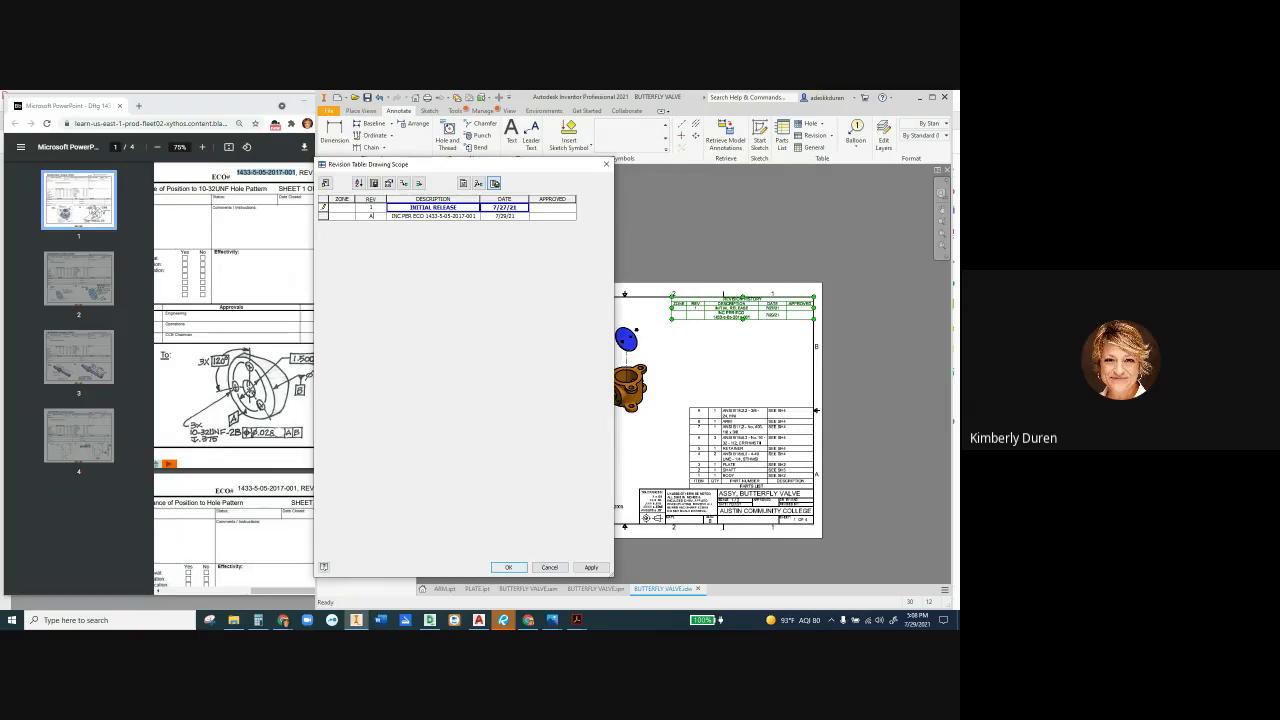
pyautogui.click(591, 567)
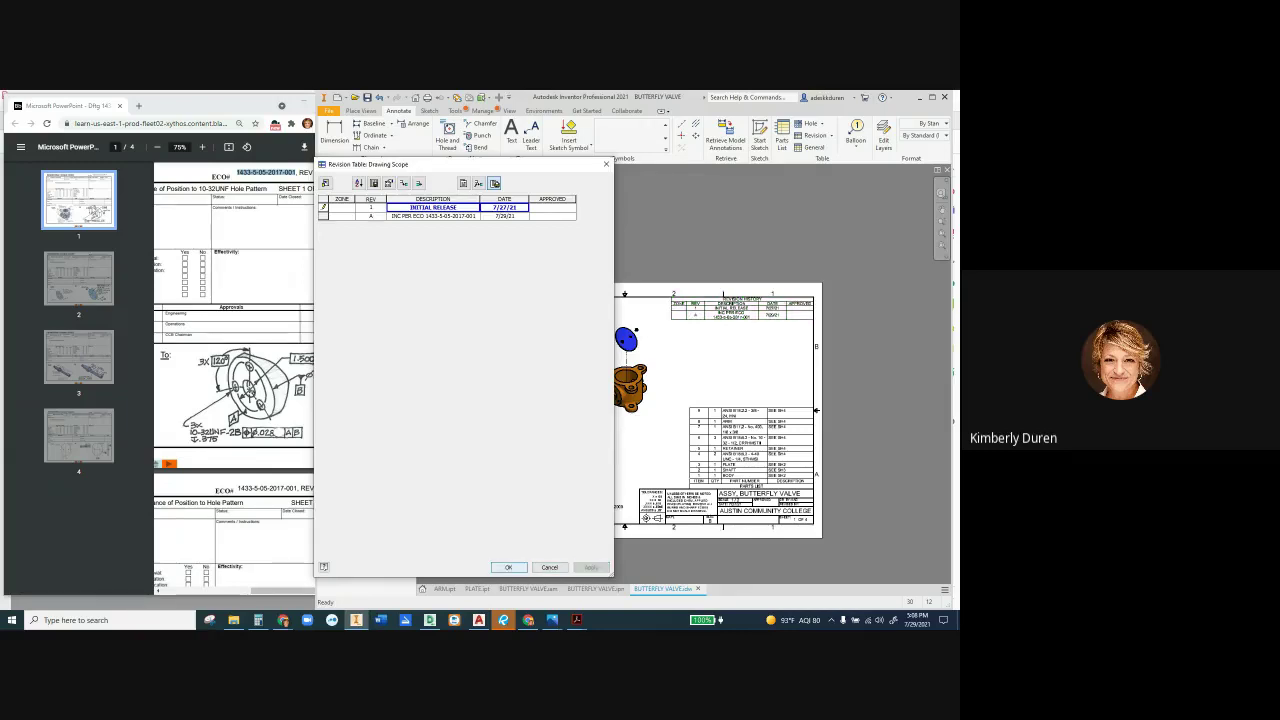
pyautogui.click(508, 567)
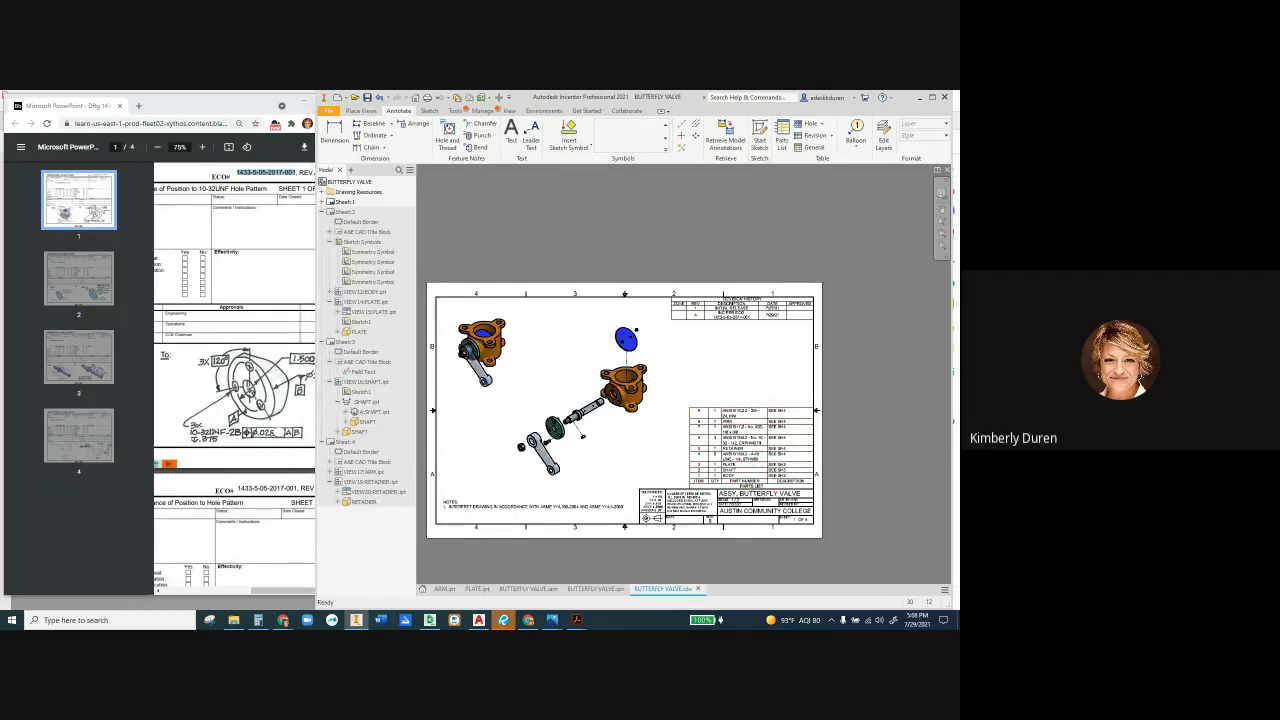
# Update the model of the BUTTERFLY VALVE view flagged as out of date on Sheet:1
pyautogui.click(741, 317)
pyautogui.press('Escape')
pyautogui.scroll(3, 828, 317)
pyautogui.scroll(2, 800, 510)
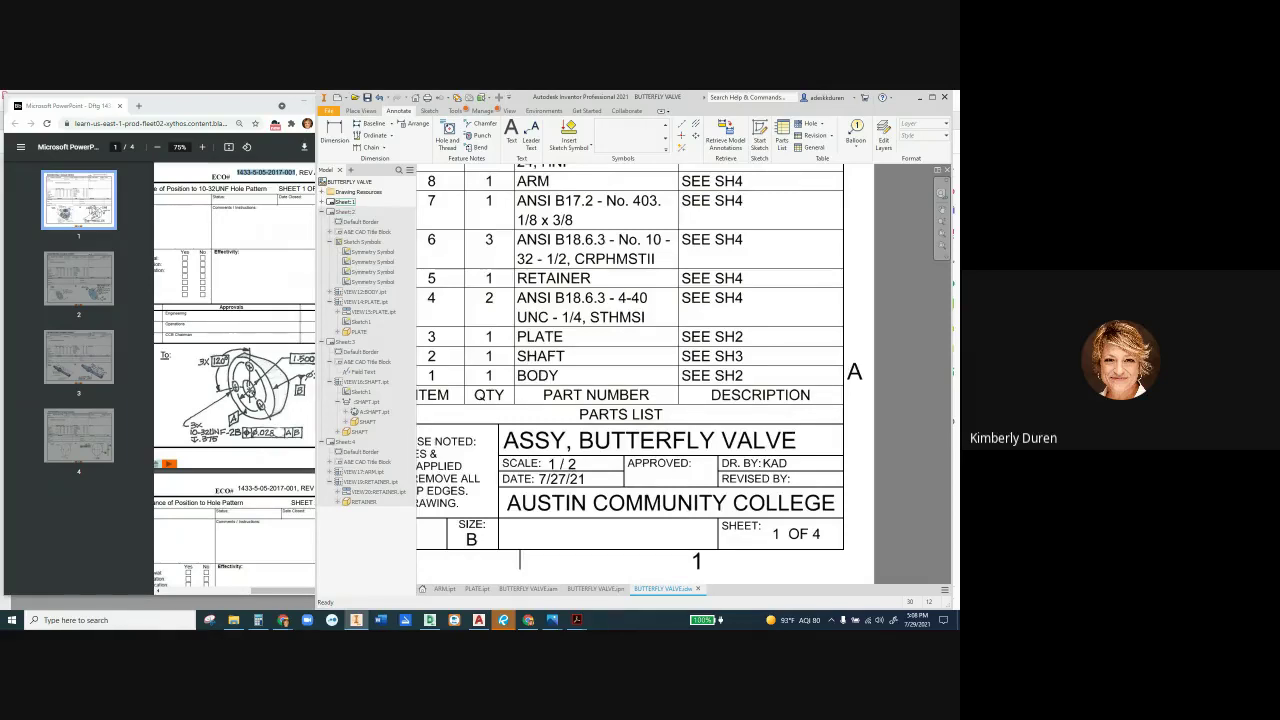
pyautogui.click(321, 202)
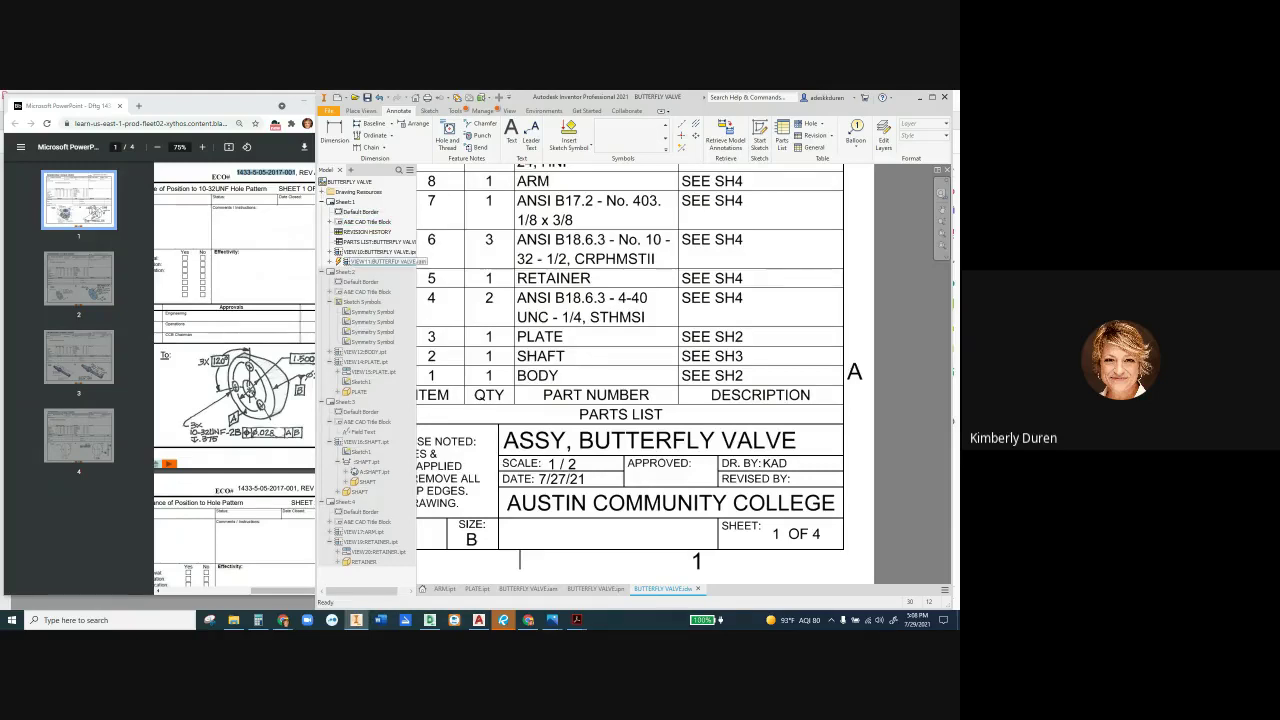
pyautogui.rightClick(356, 262)
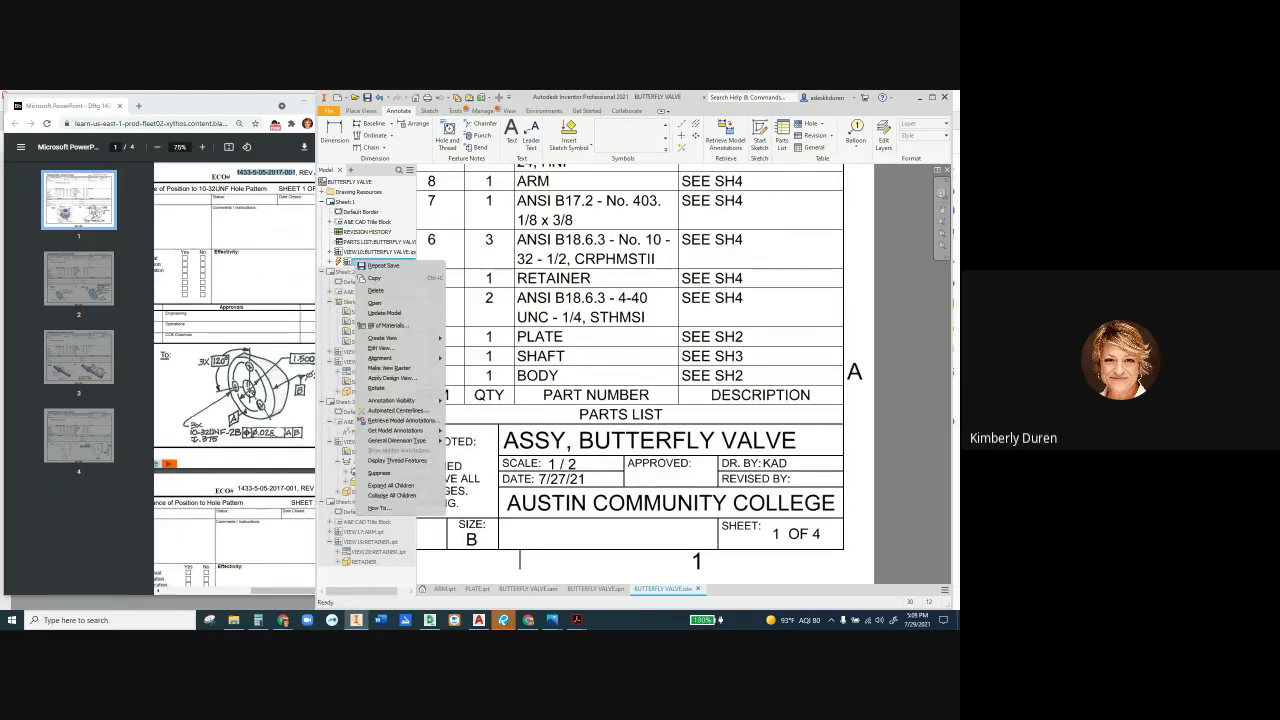
pyautogui.click(384, 313)
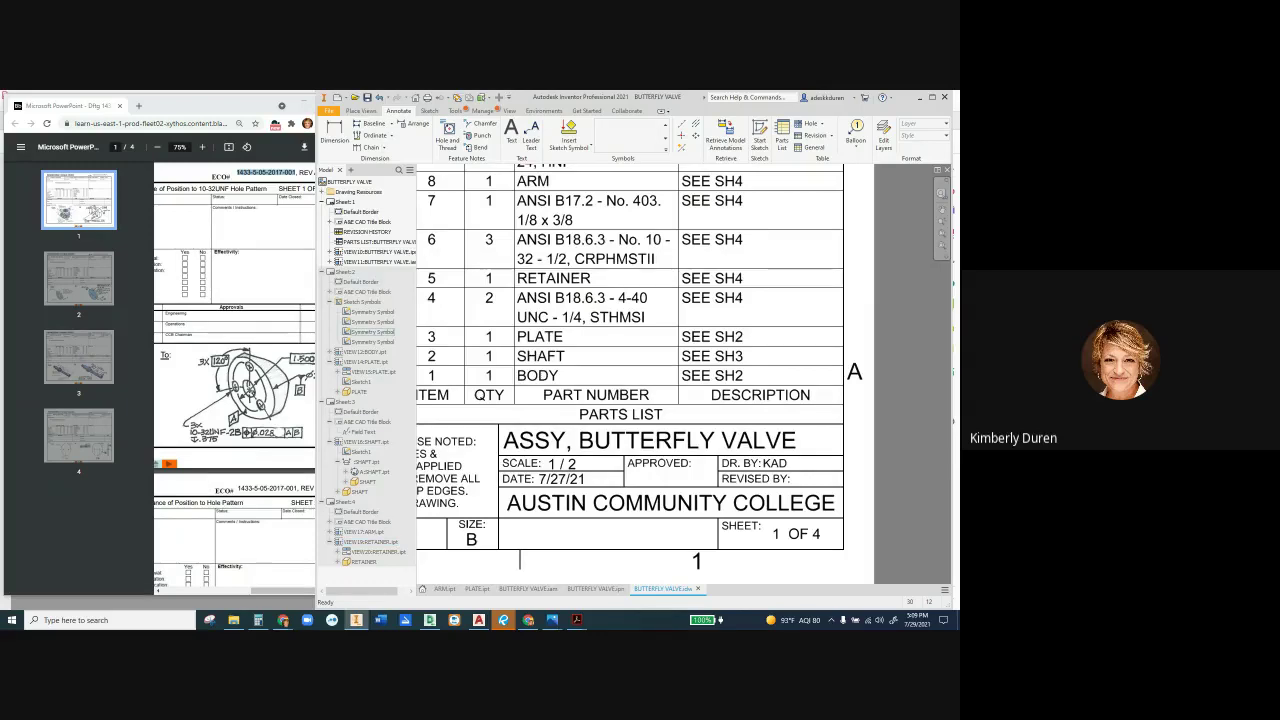
# Check the property fields of the A&E CAD Title Block on Sheet:1 for a revised-by entry
pyautogui.rightClick(362, 262)
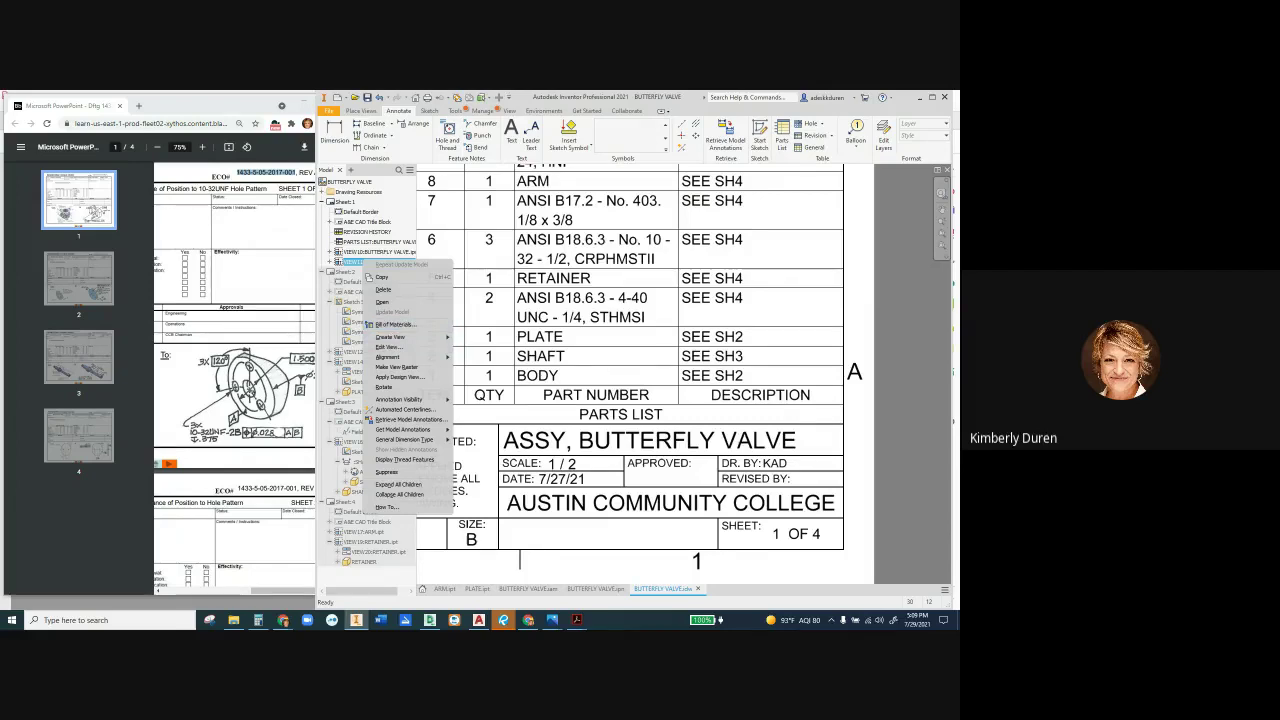
pyautogui.press('Escape')
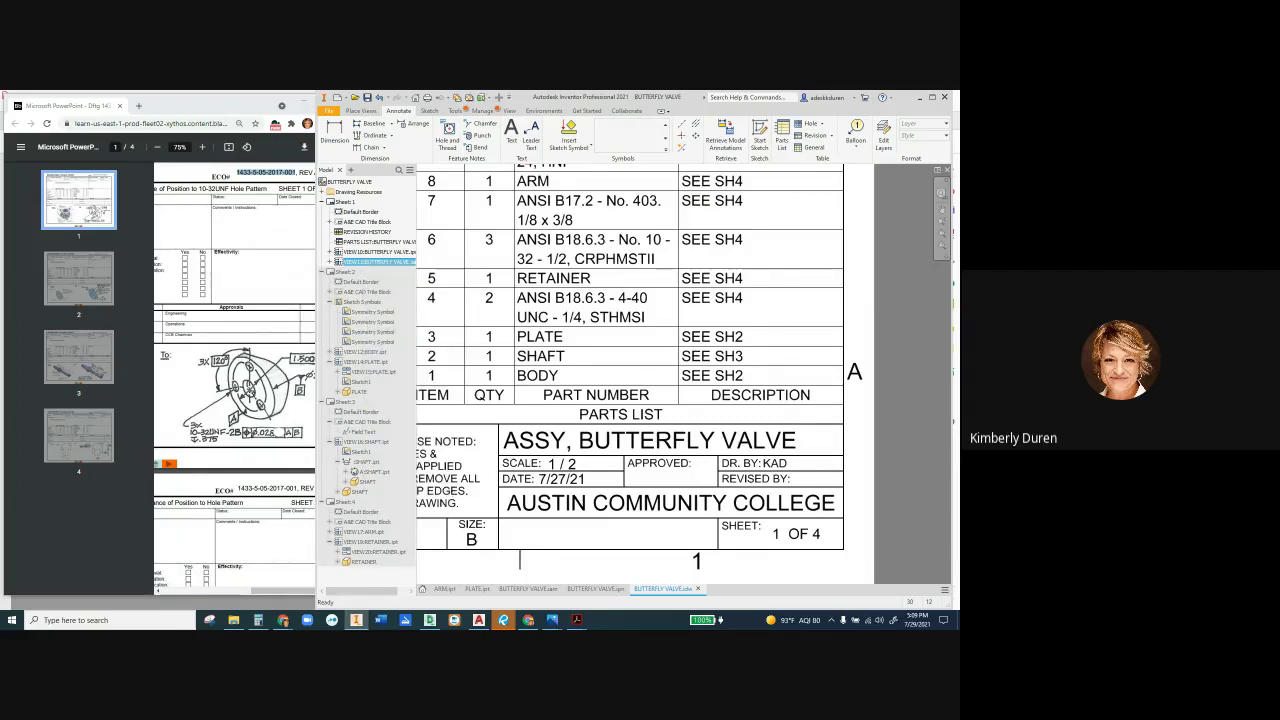
pyautogui.click(330, 222)
pyautogui.click(363, 232)
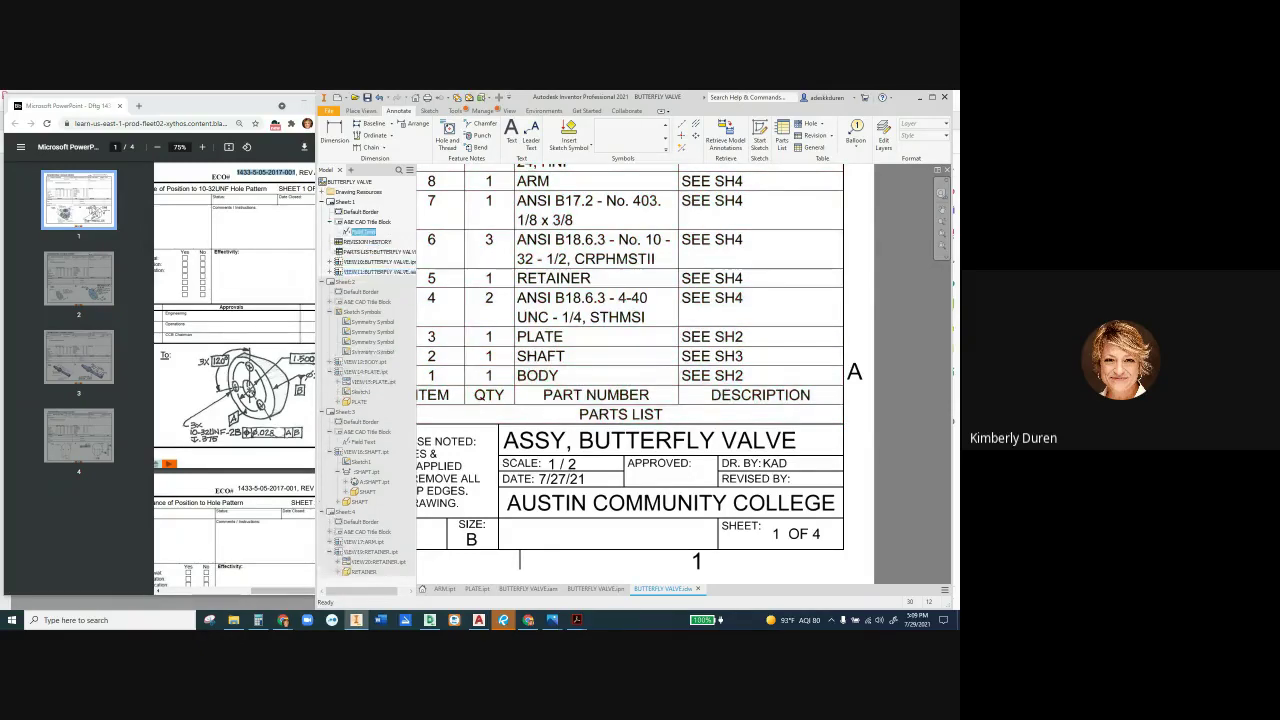
pyautogui.doubleClick(363, 232)
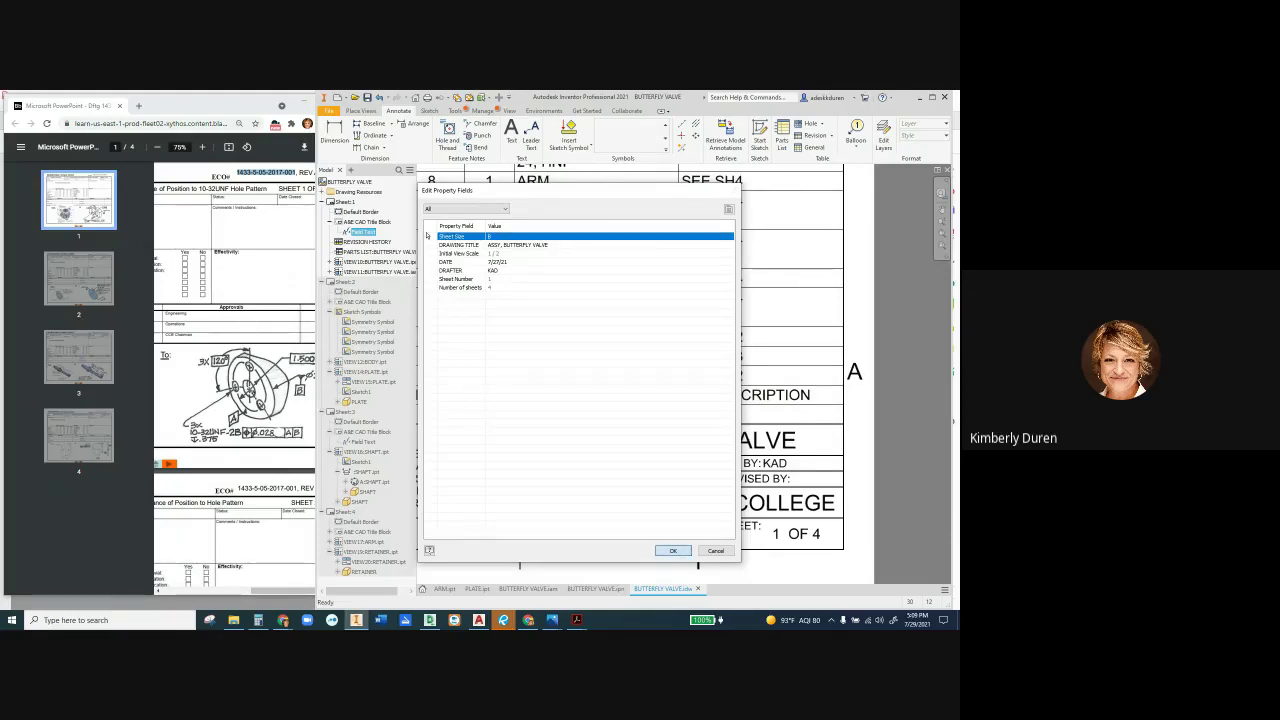
pyautogui.press('Return')
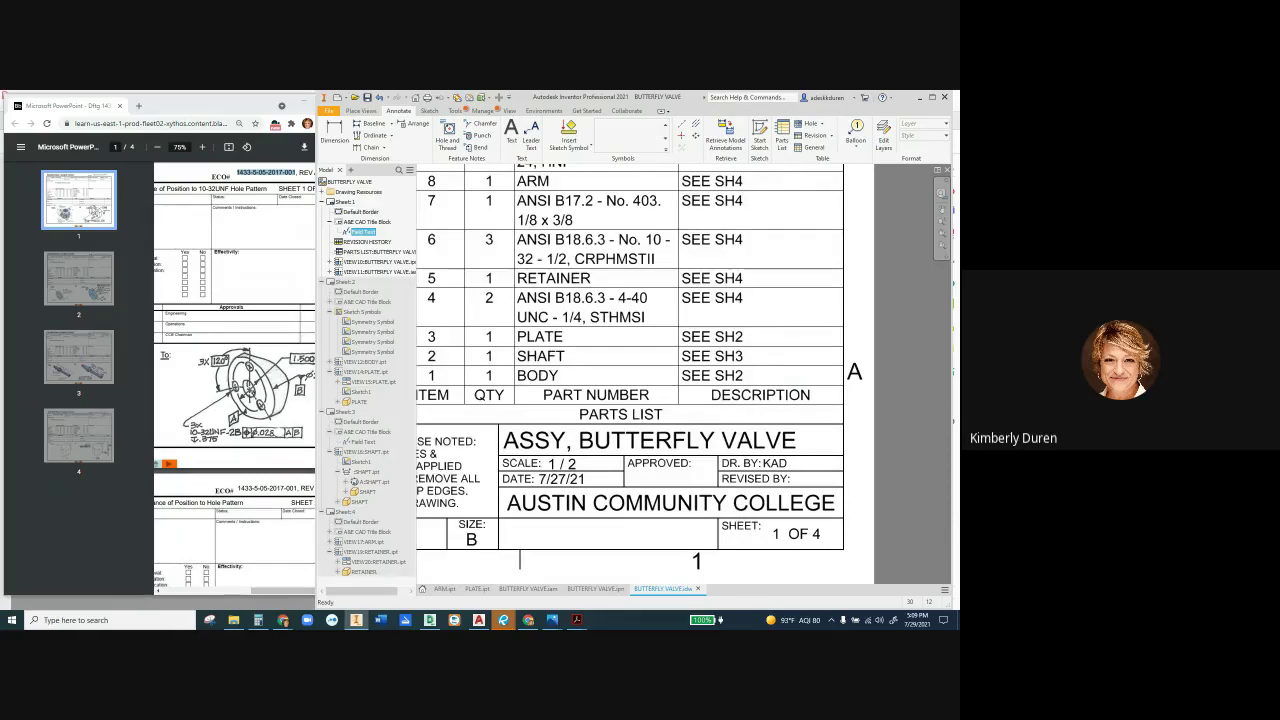
# Edit the definition of the A&E CAD Title Block and duplicate its DRAFTER prompted entry
pyautogui.click(377, 251)
pyautogui.click(367, 221)
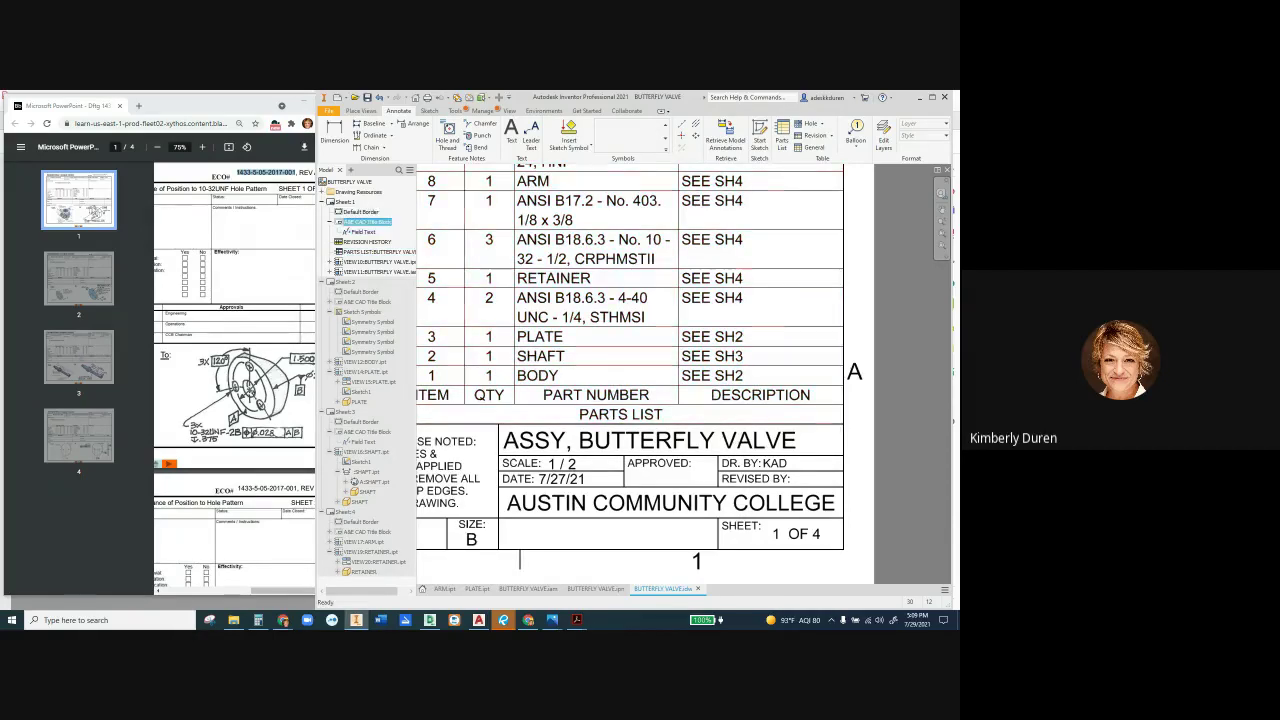
pyautogui.rightClick(370, 221)
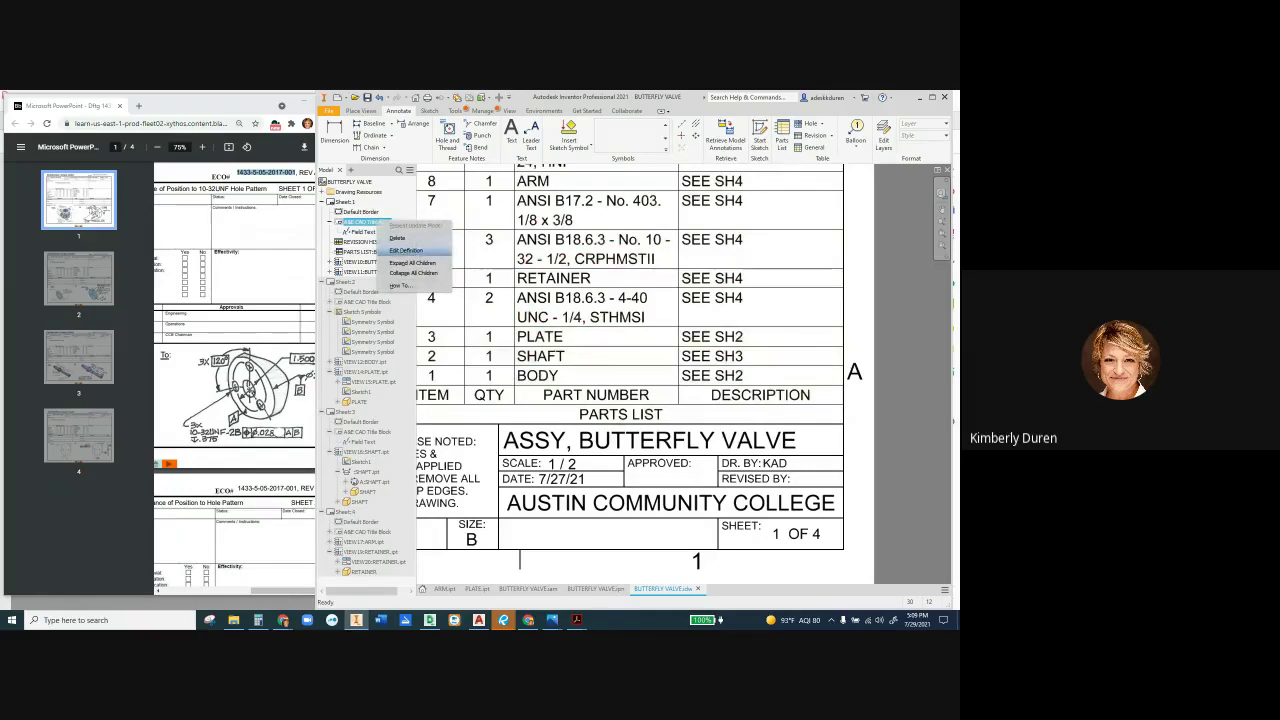
pyautogui.click(406, 250)
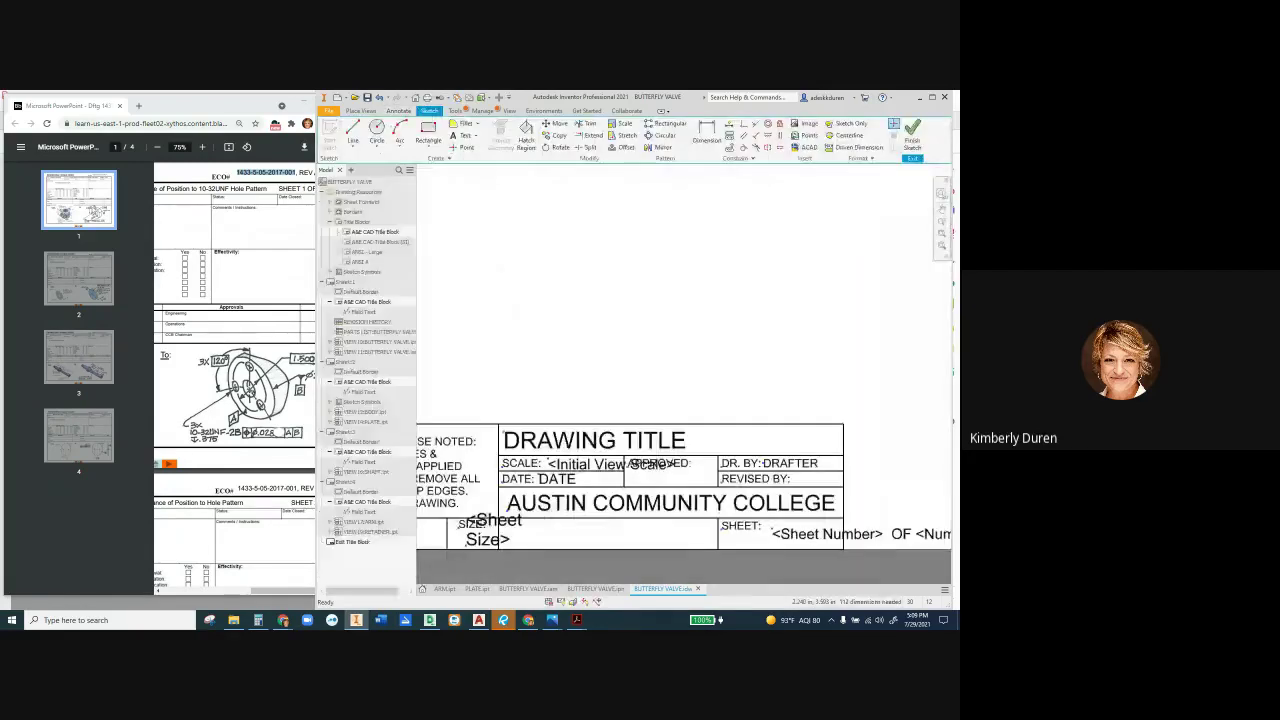
pyautogui.click(790, 463)
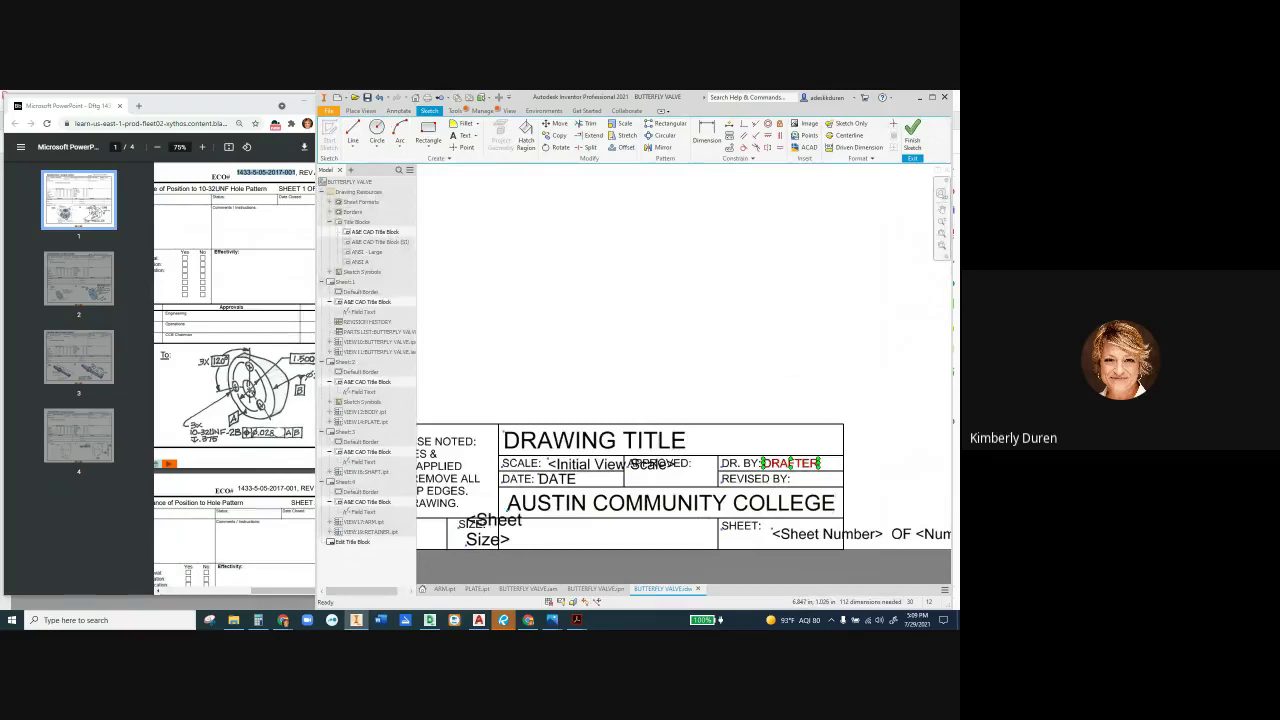
pyautogui.rightClick(788, 463)
pyautogui.press('Escape')
pyautogui.rightClick(810, 478)
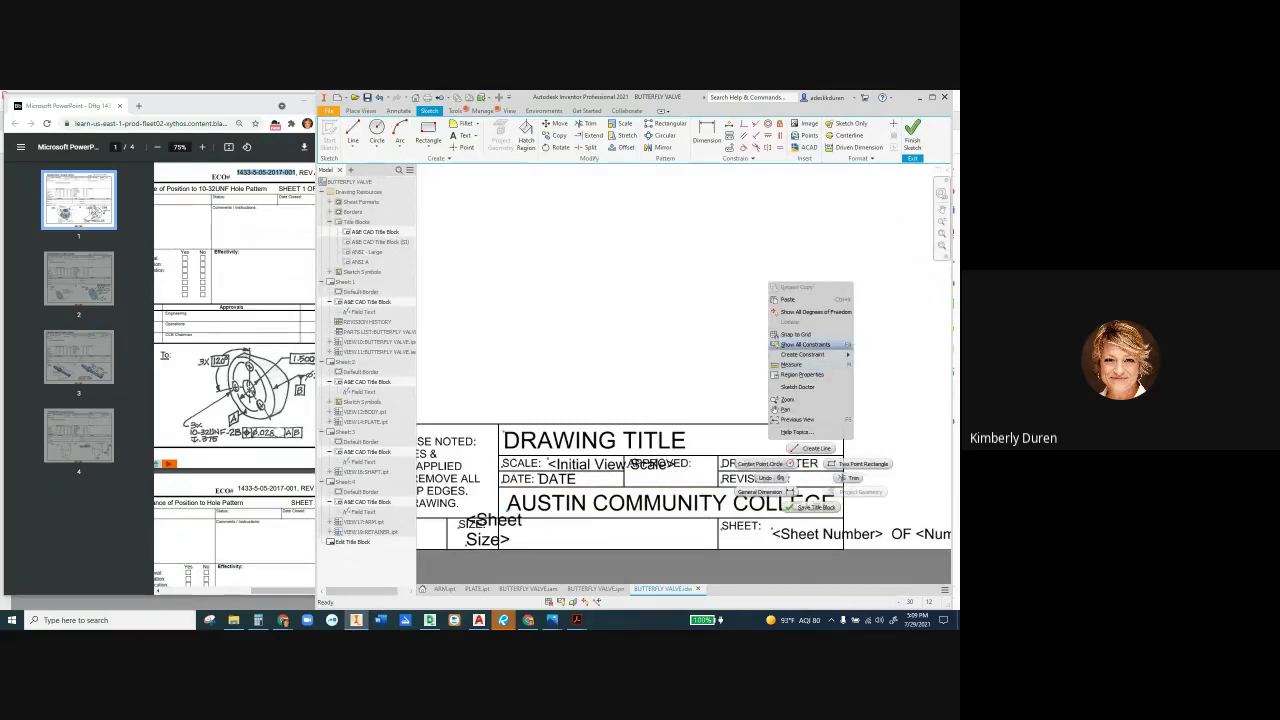
pyautogui.click(800, 299)
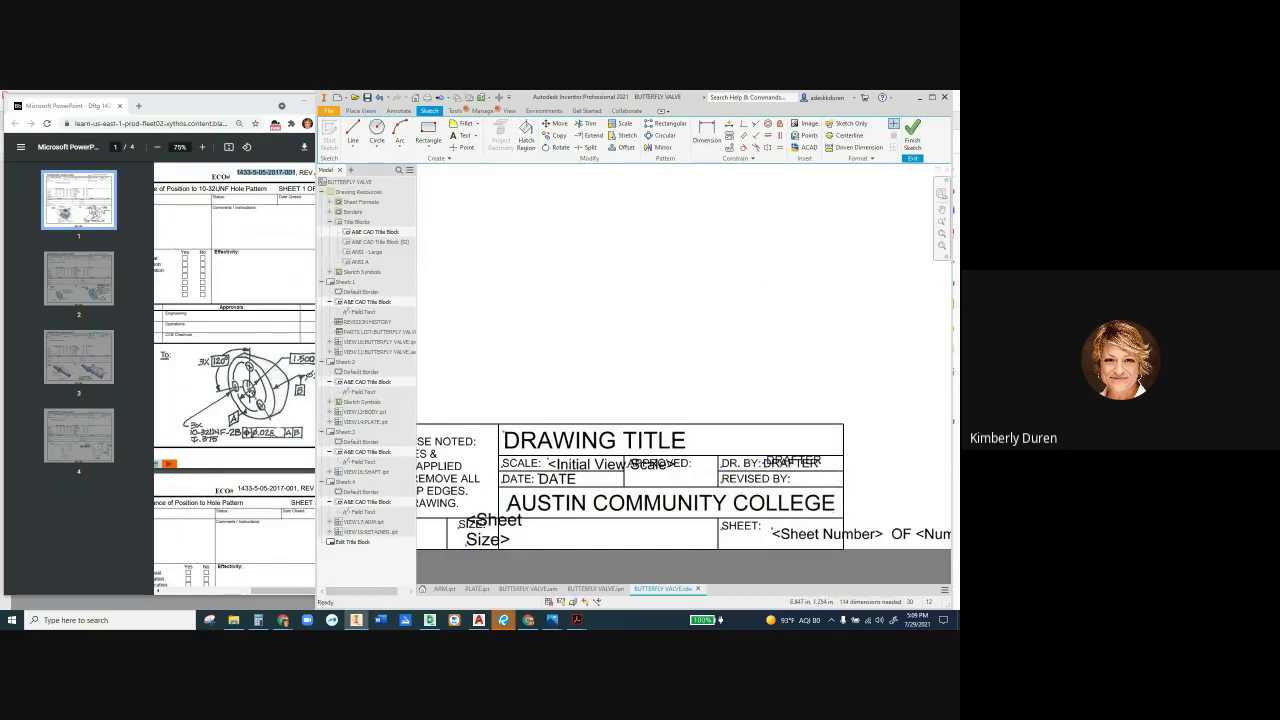
# Move the duplicated DRAFTER entry into the REVISED BY cell, just after its label
pyautogui.click(792, 462)
pyautogui.press('Escape')
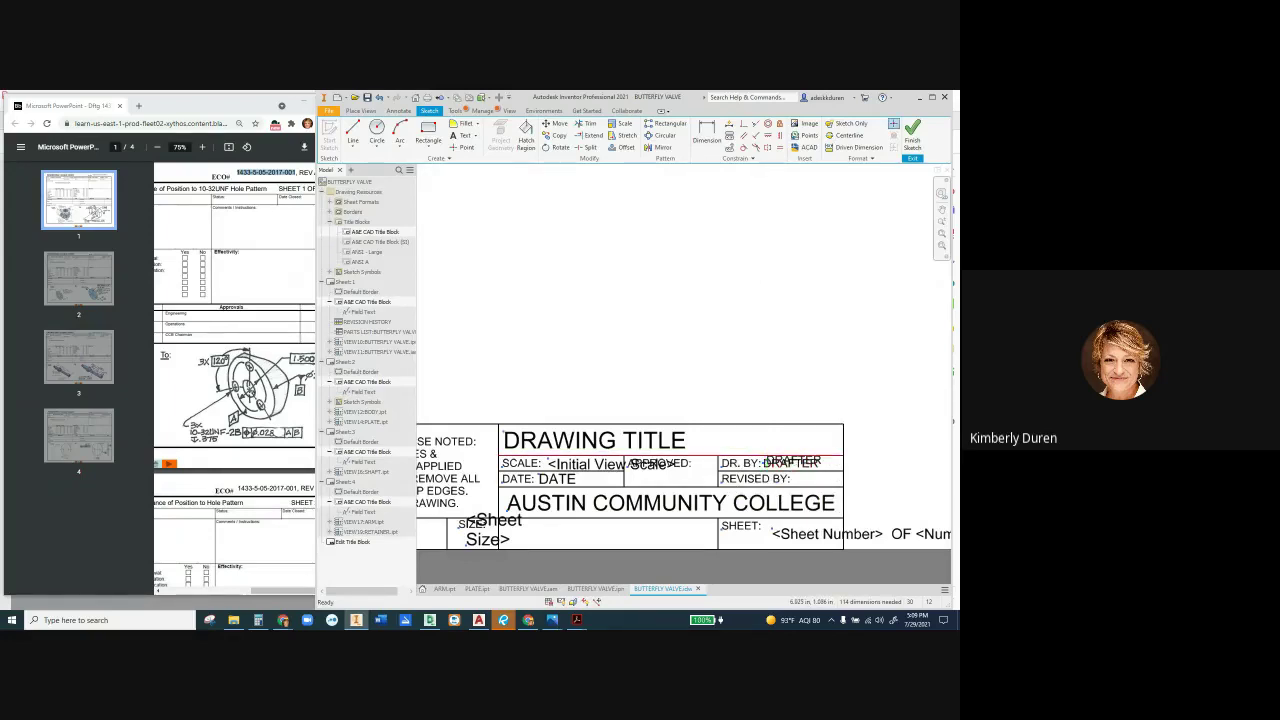
pyautogui.click(790, 461)
pyautogui.moveTo(793, 460); pyautogui.dragTo(820, 484)
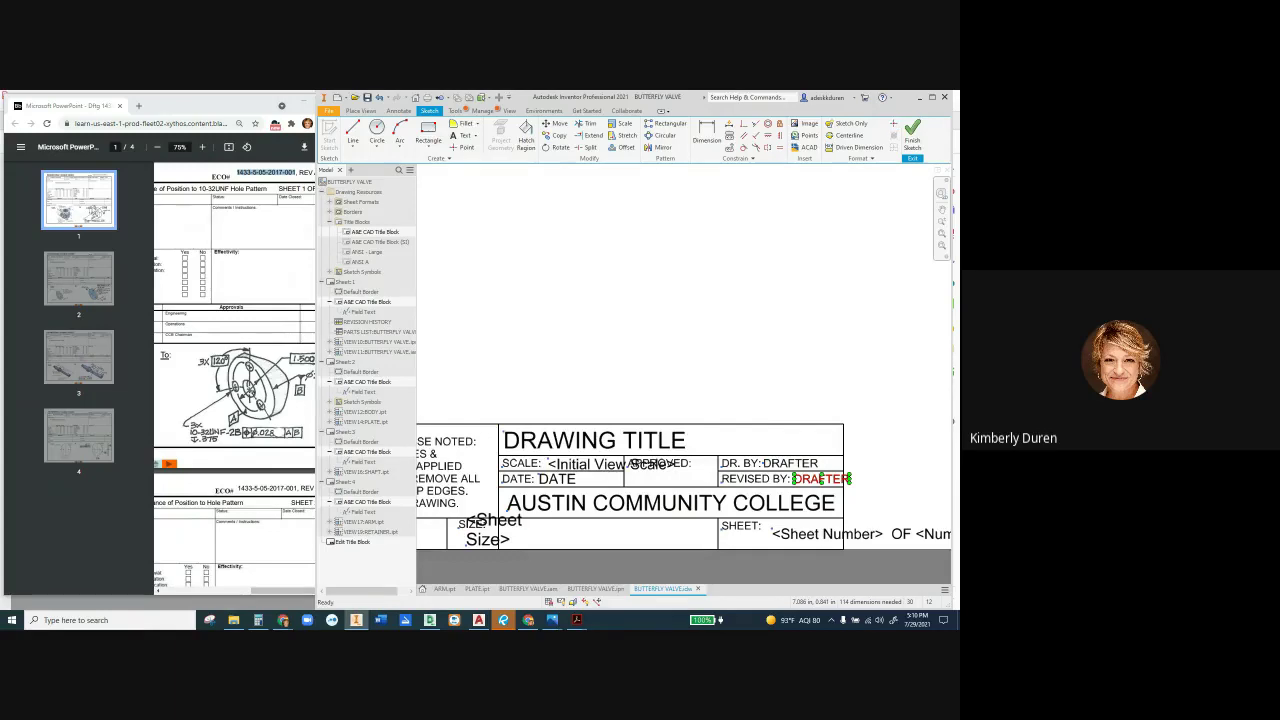
# Change the moved prompted entry's text to REVISED BY and save the edits to the title block
pyautogui.doubleClick(821, 479)
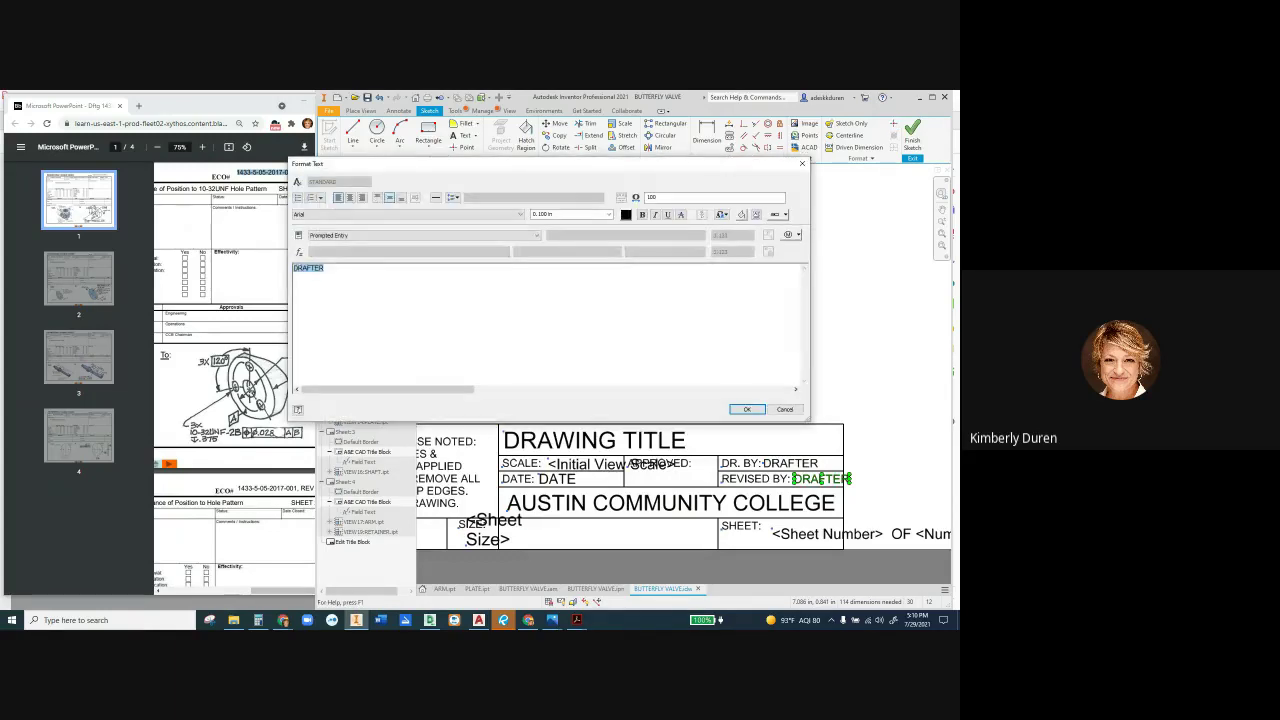
pyautogui.write('REVISED BY')
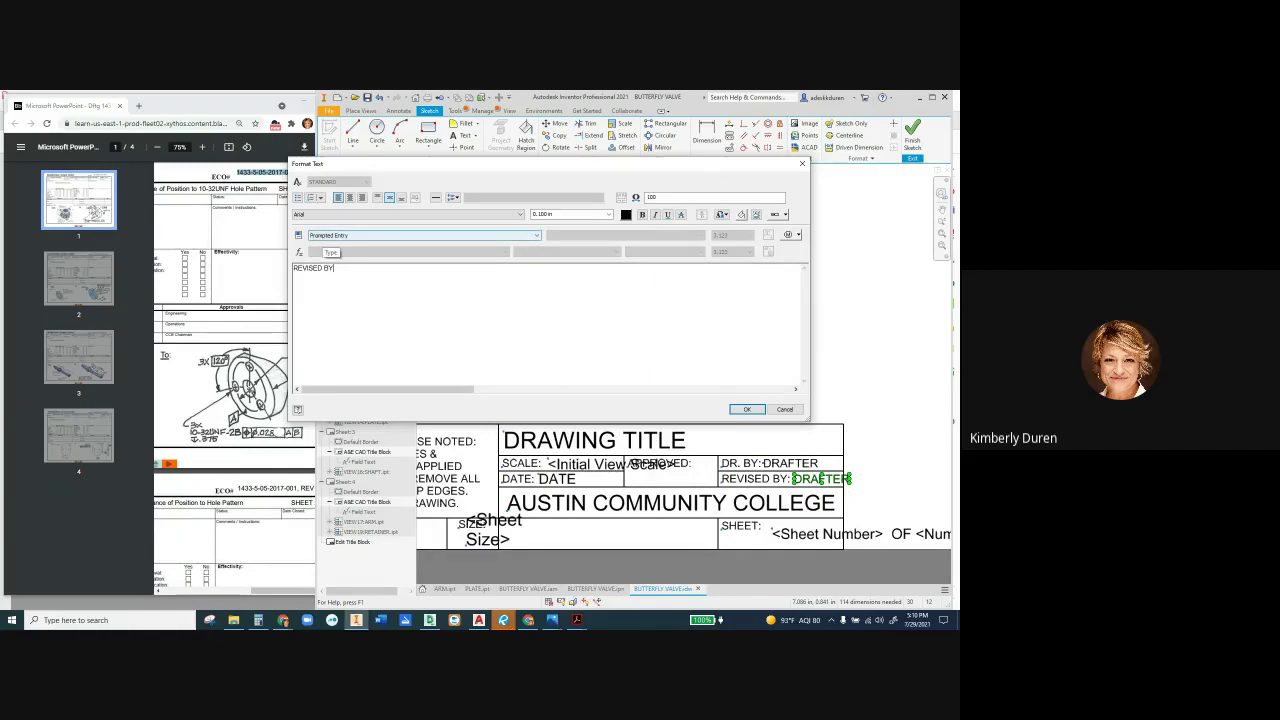
pyautogui.click(746, 409)
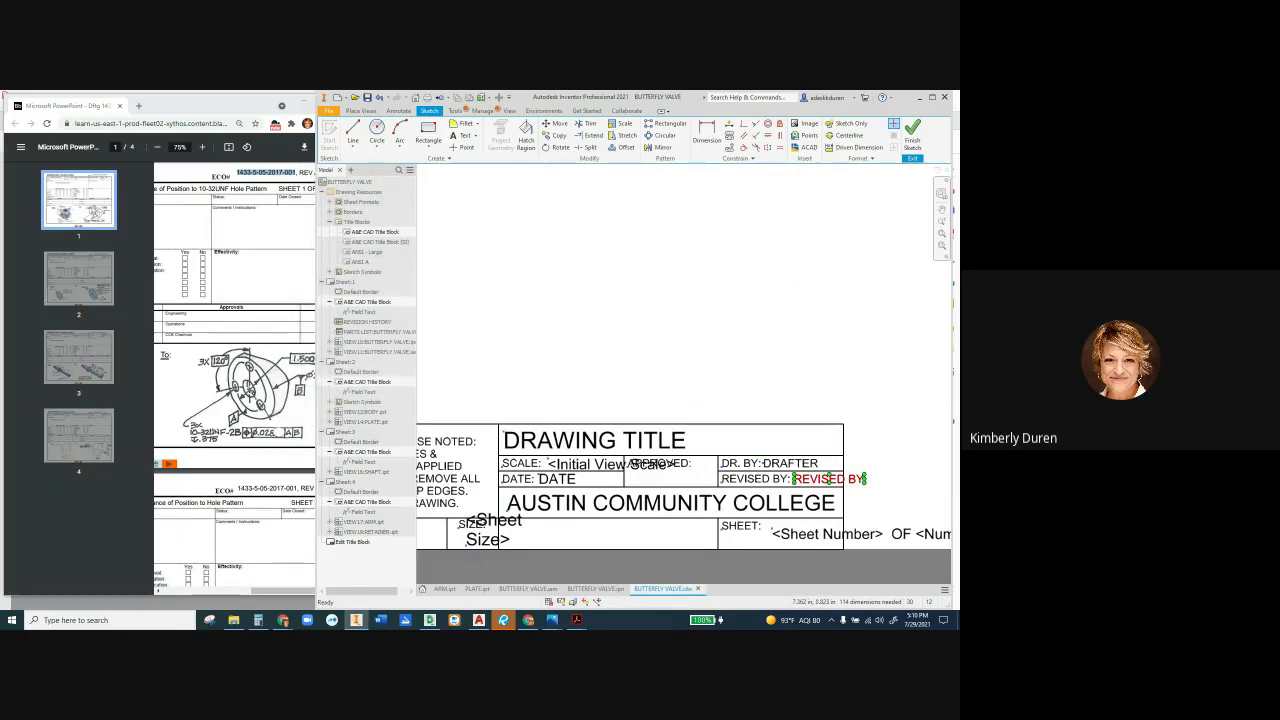
pyautogui.click(912, 135)
pyautogui.click(912, 136)
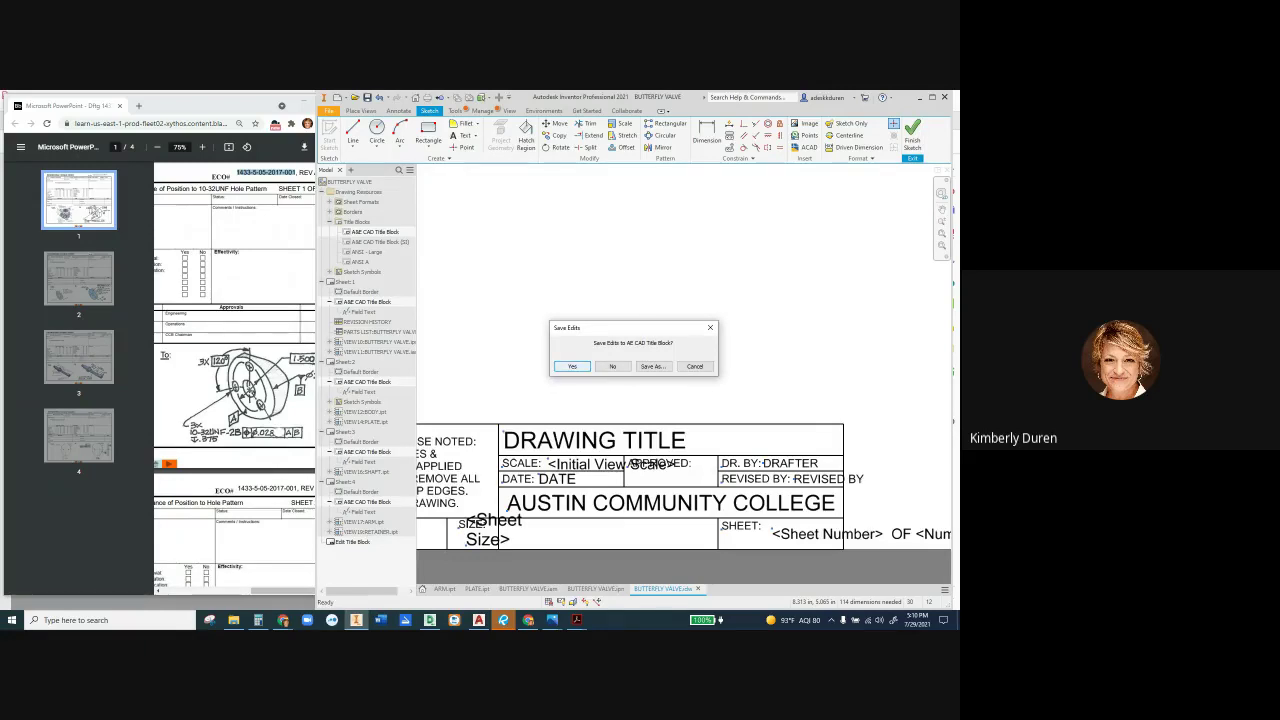
pyautogui.press('Return')
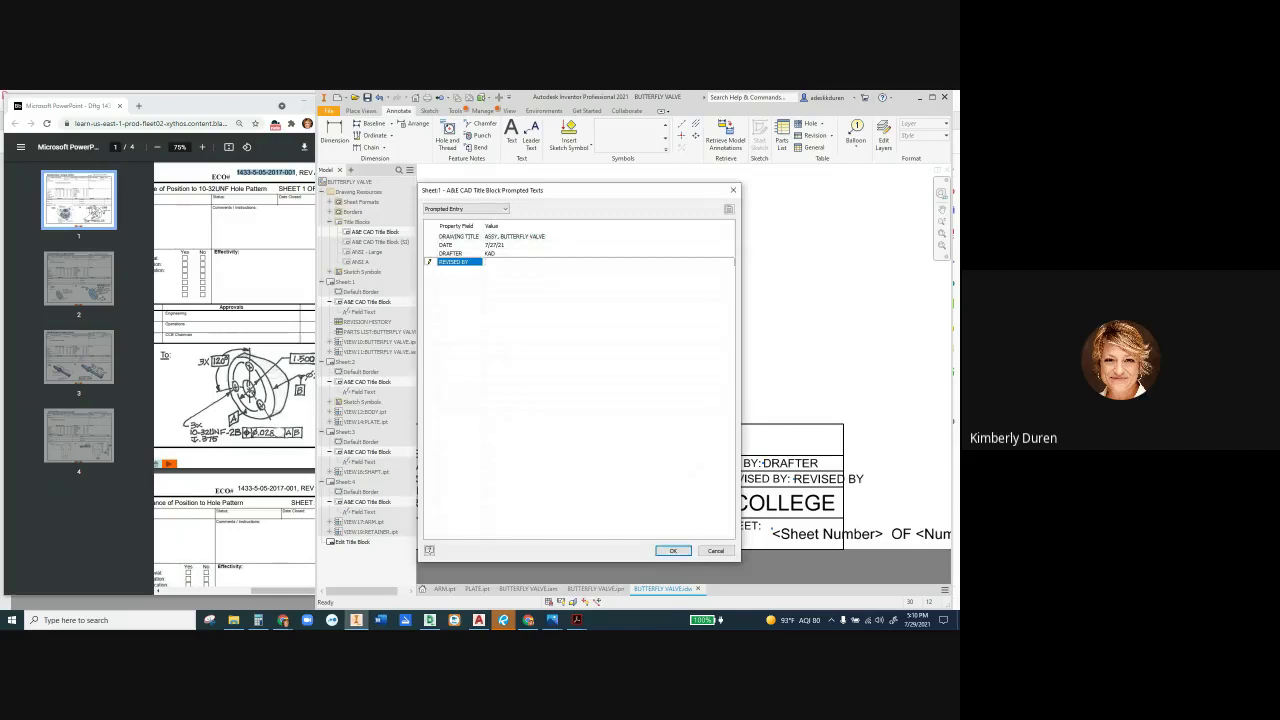
# Enter the reviser's initials in the REVISED BY prompt for Sheet:1 and save the drawing with its dependents
pyautogui.write('KAD')
pyautogui.press('Return')
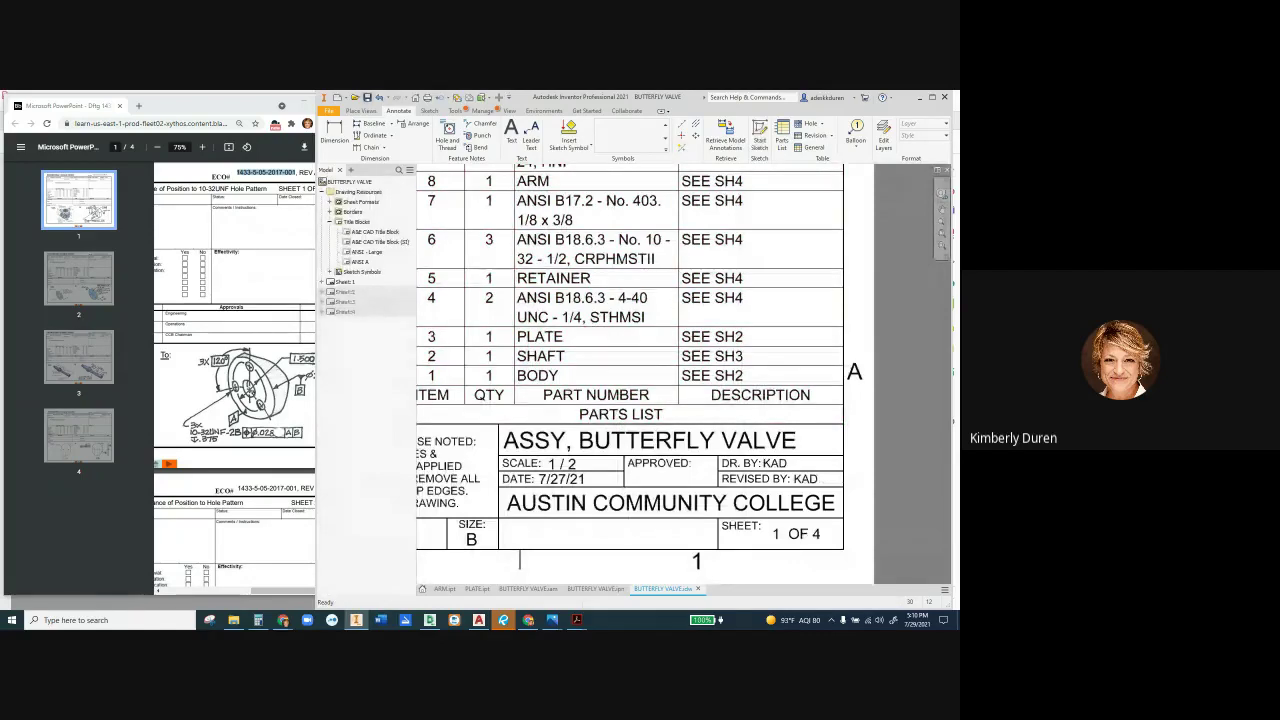
pyautogui.hotkey('ctrl', 's')
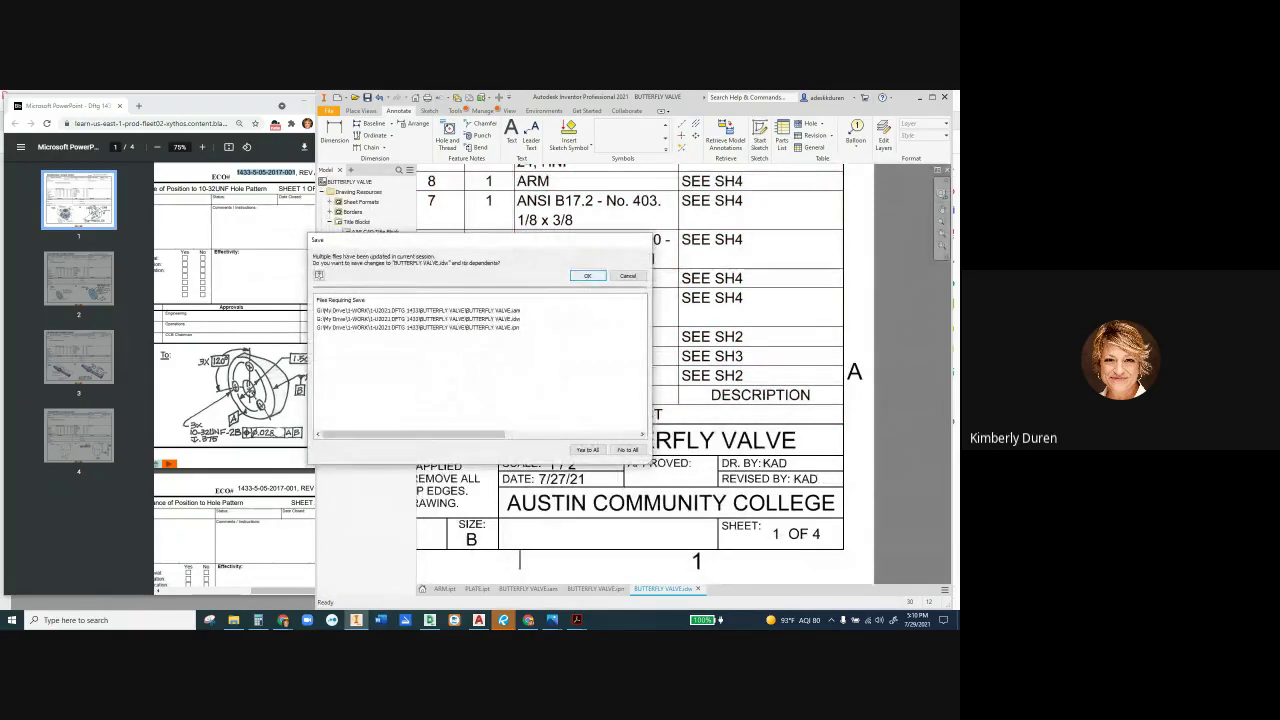
pyautogui.press('Return')
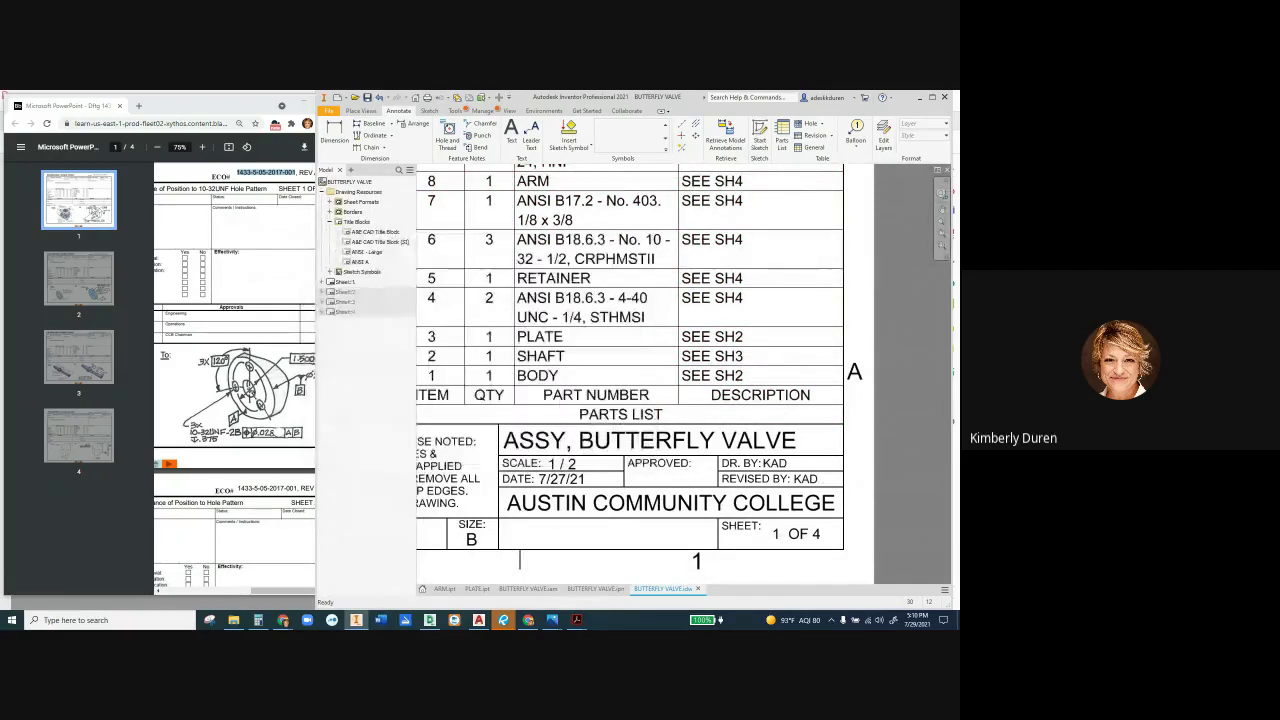
# Activate Sheet:2 and fill in the reviser's initials for its REVISED BY prompt
pyautogui.doubleClick(345, 291)
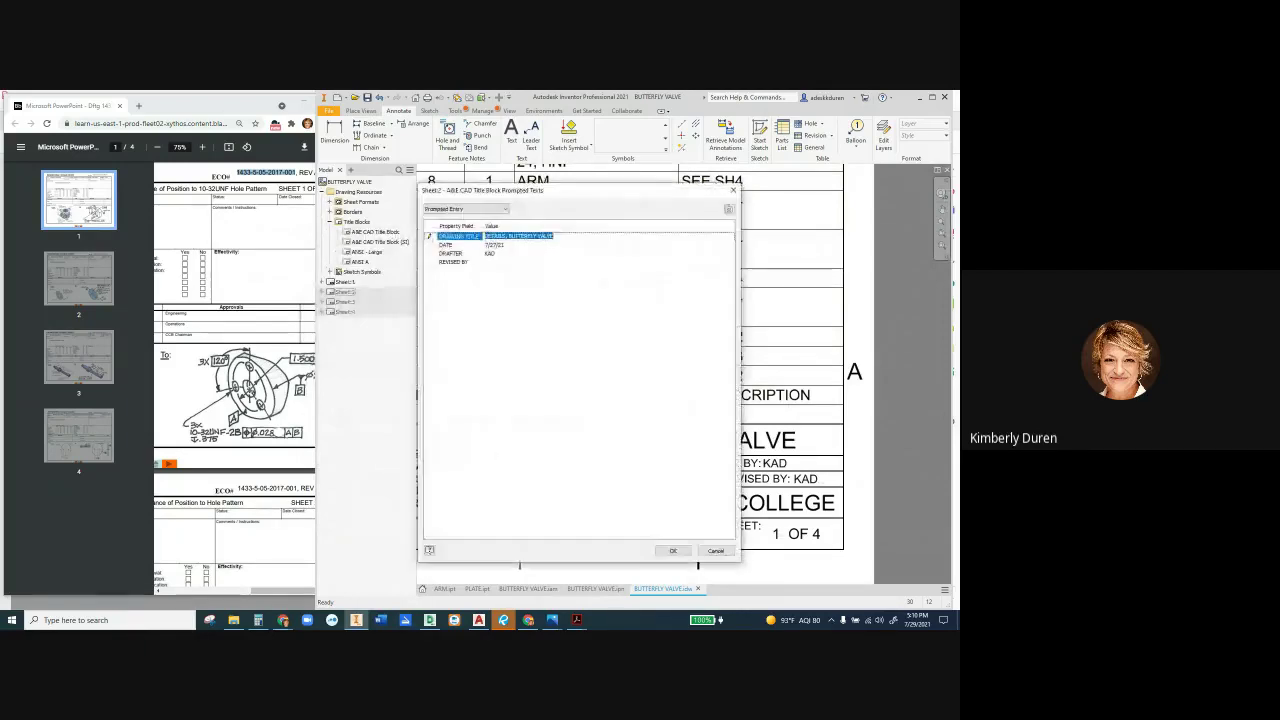
pyautogui.click(489, 261)
pyautogui.write('KA')
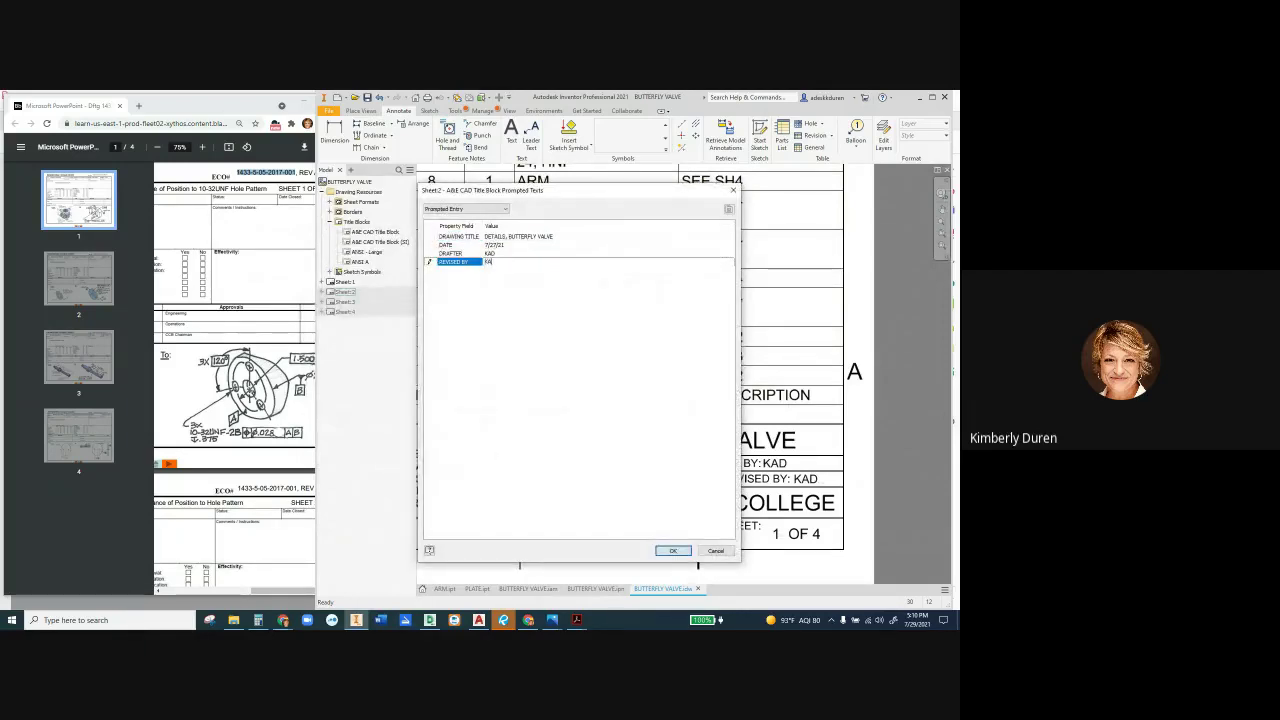
pyautogui.write('D')
pyautogui.click(673, 550)
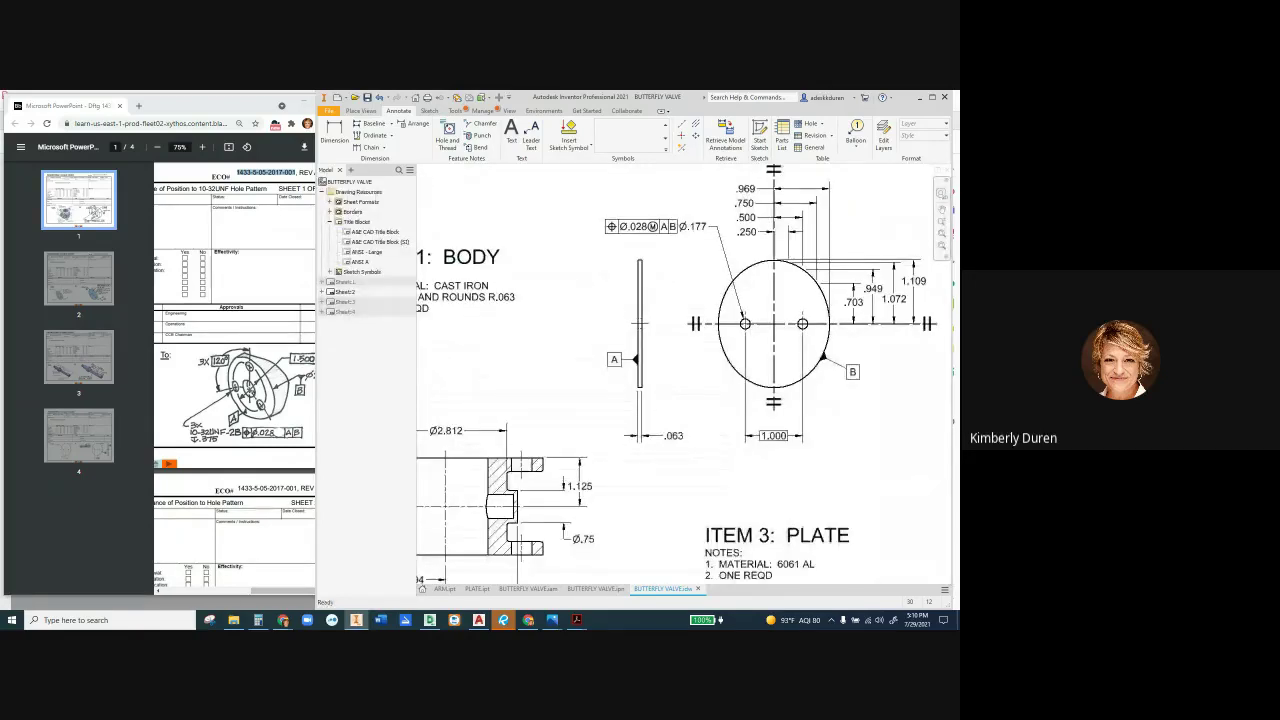
# Activate Sheet:3 and fill in the reviser's initials for its REVISED BY prompt
pyautogui.scroll(3, 589, 413)
pyautogui.scroll(-5, 610, 420)
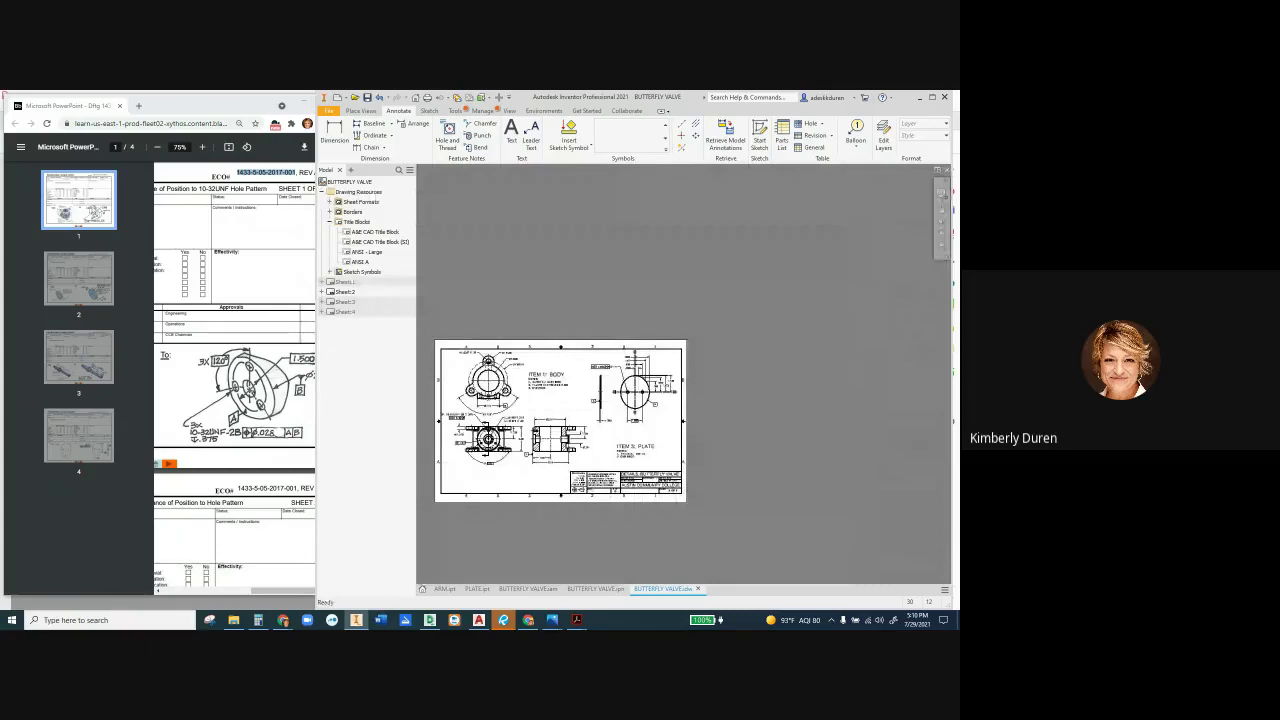
pyautogui.scroll(5, 675, 490)
pyautogui.doubleClick(675, 490)
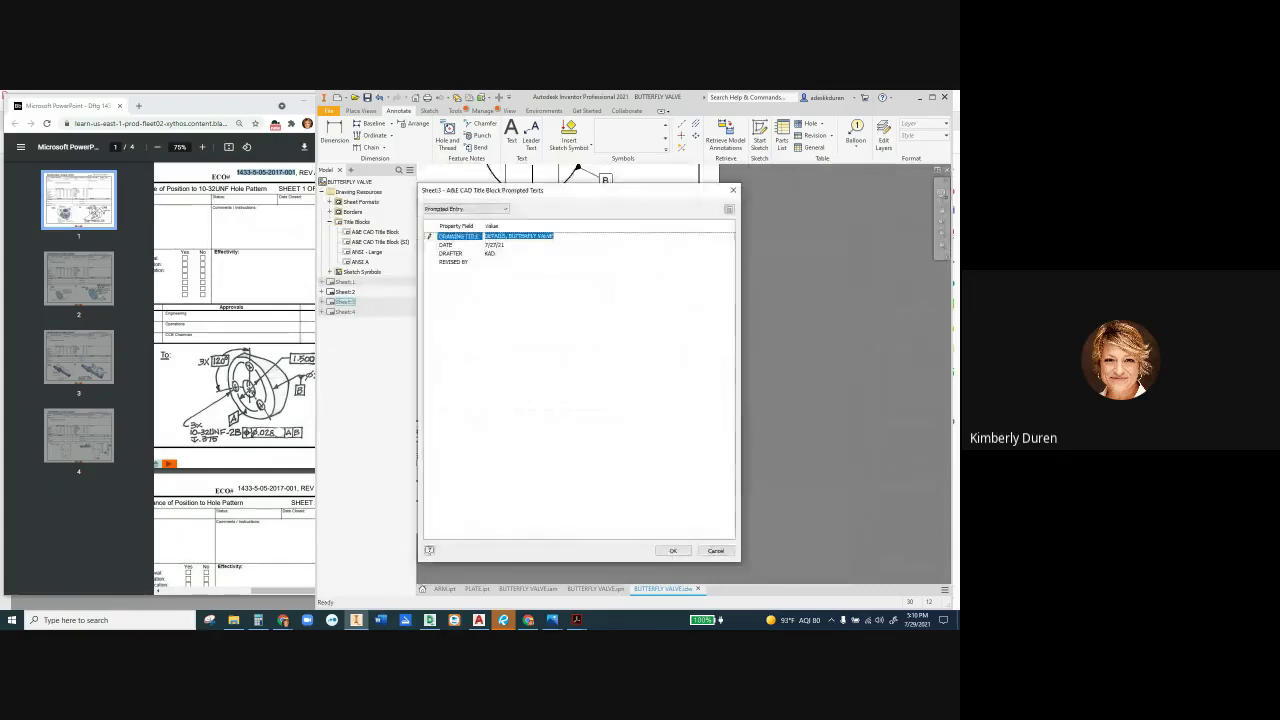
pyautogui.click(508, 261)
pyautogui.write('KAD')
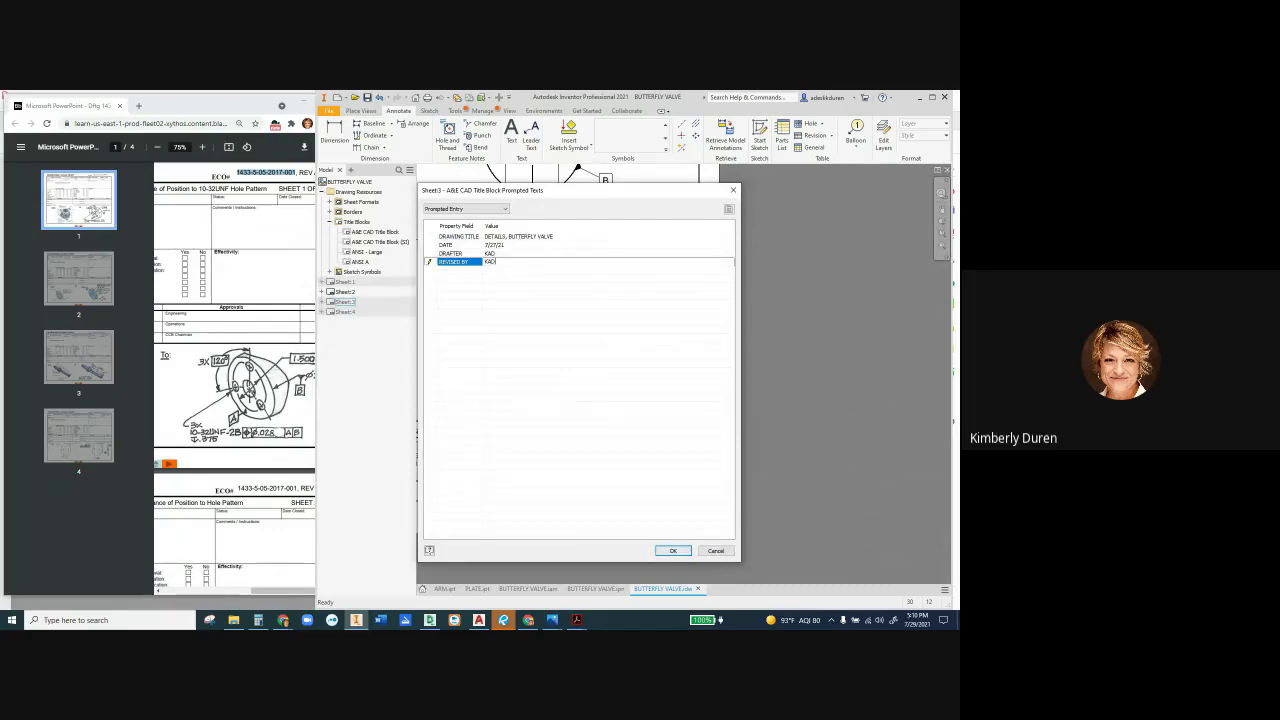
pyautogui.click(427, 261)
pyautogui.press('Return')
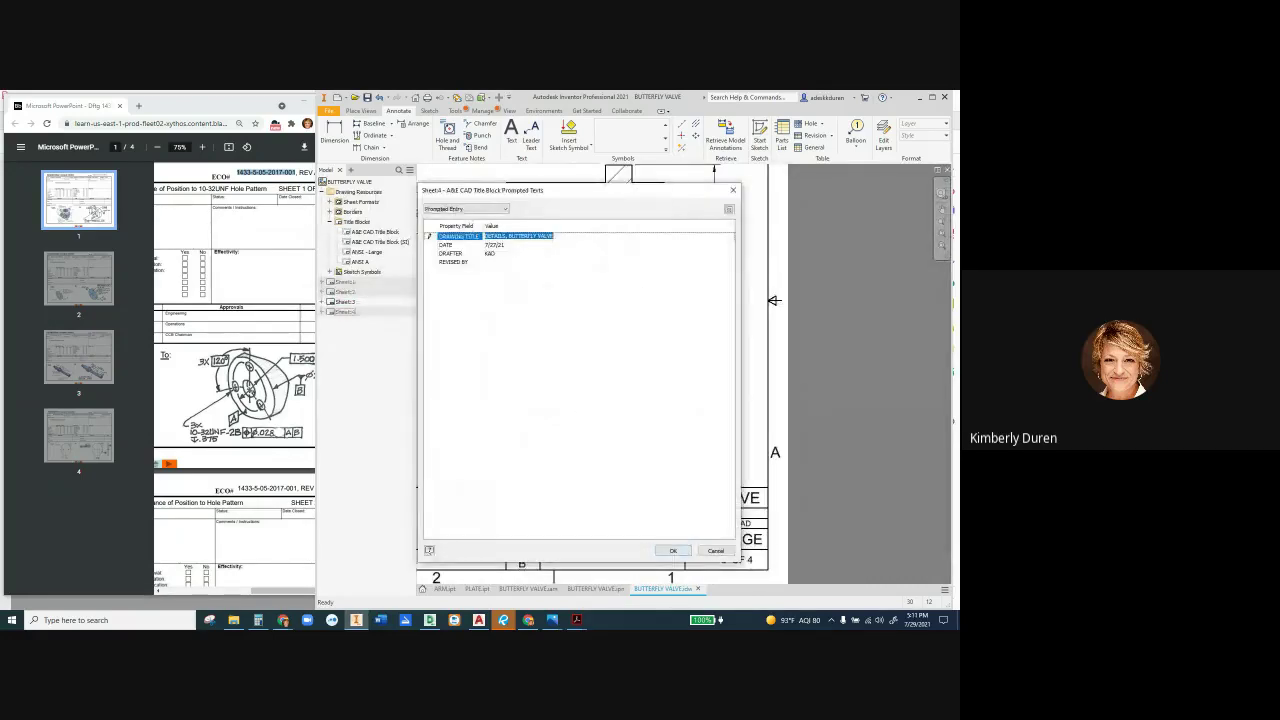
# Fill in the reviser's initials for the REVISED BY prompt of Sheet:4
pyautogui.click(500, 261)
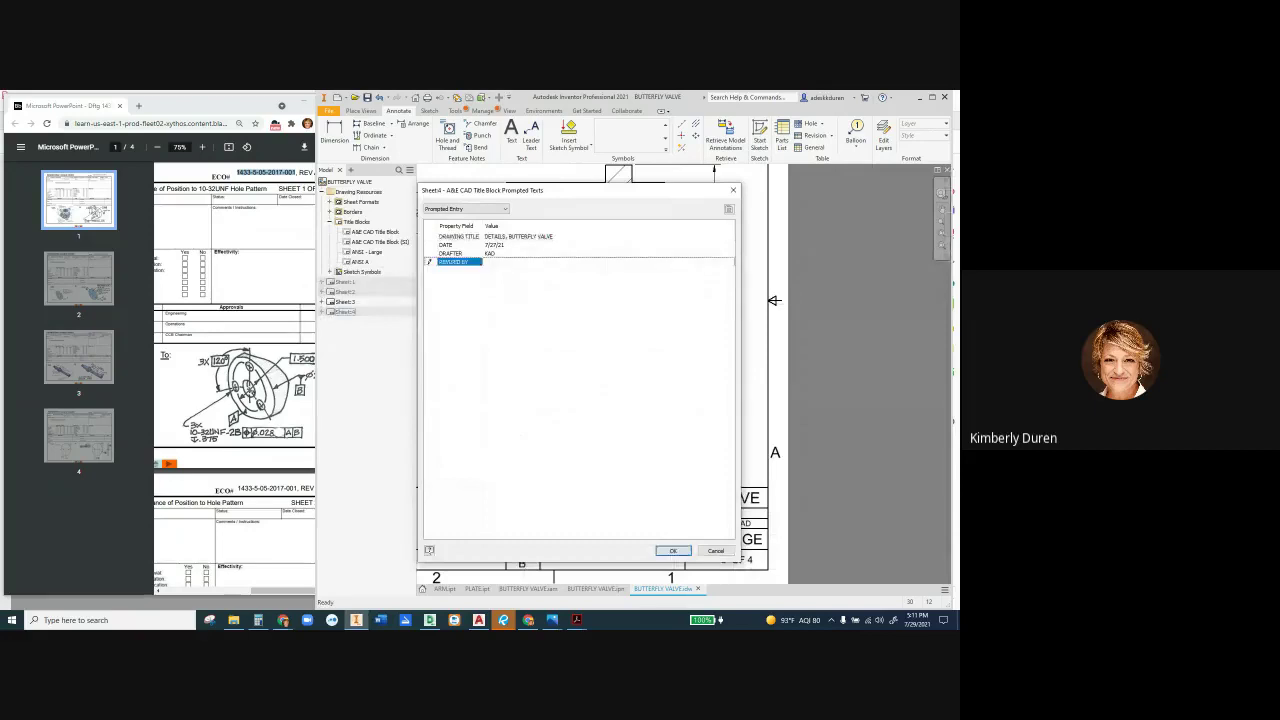
pyautogui.write('KAD')
pyautogui.click(427, 261)
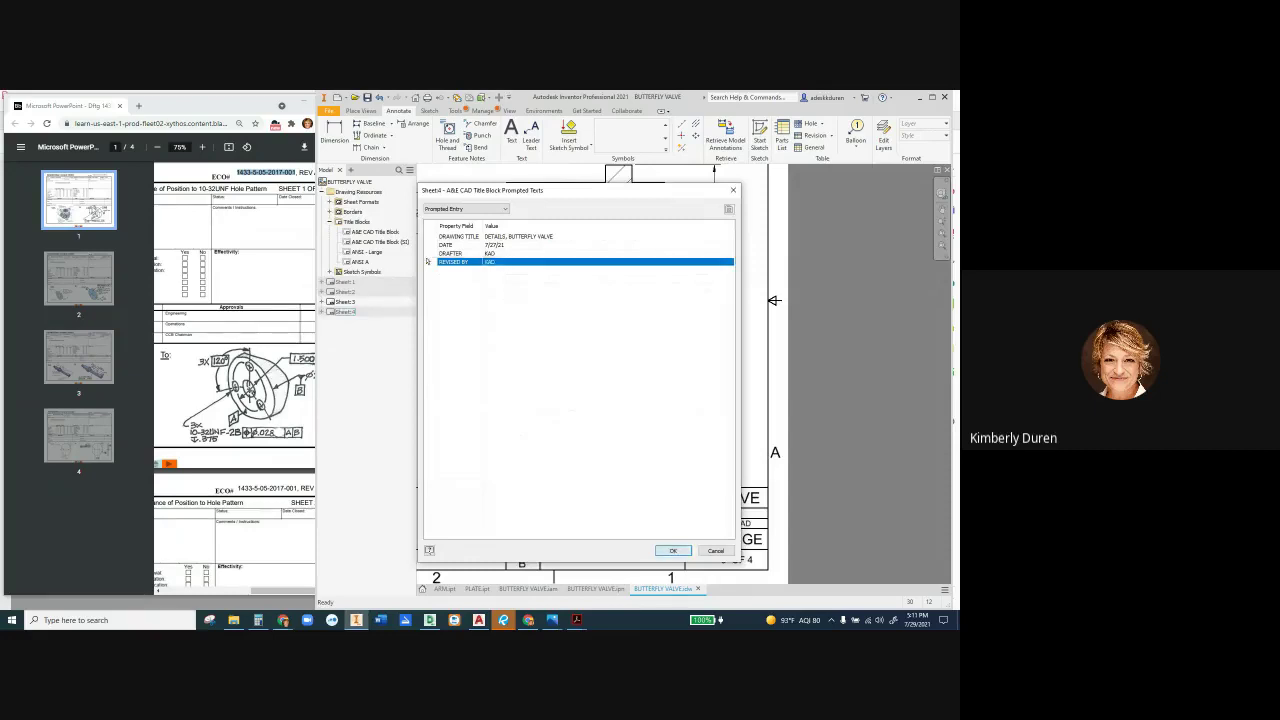